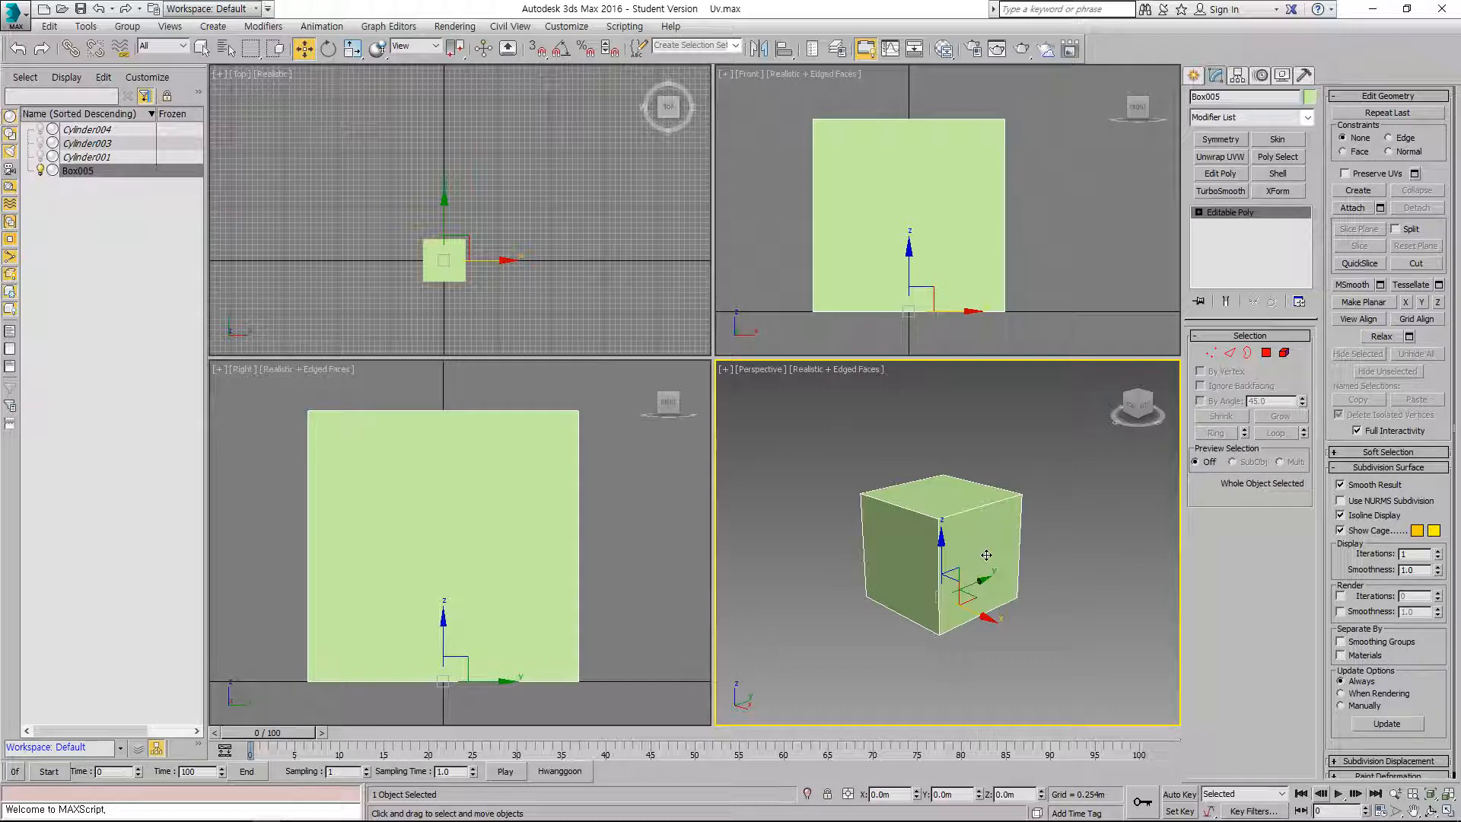
Step: Select the box in the perspective view and add an Unwrap UVW modifier to it
left_click(1078, 569)
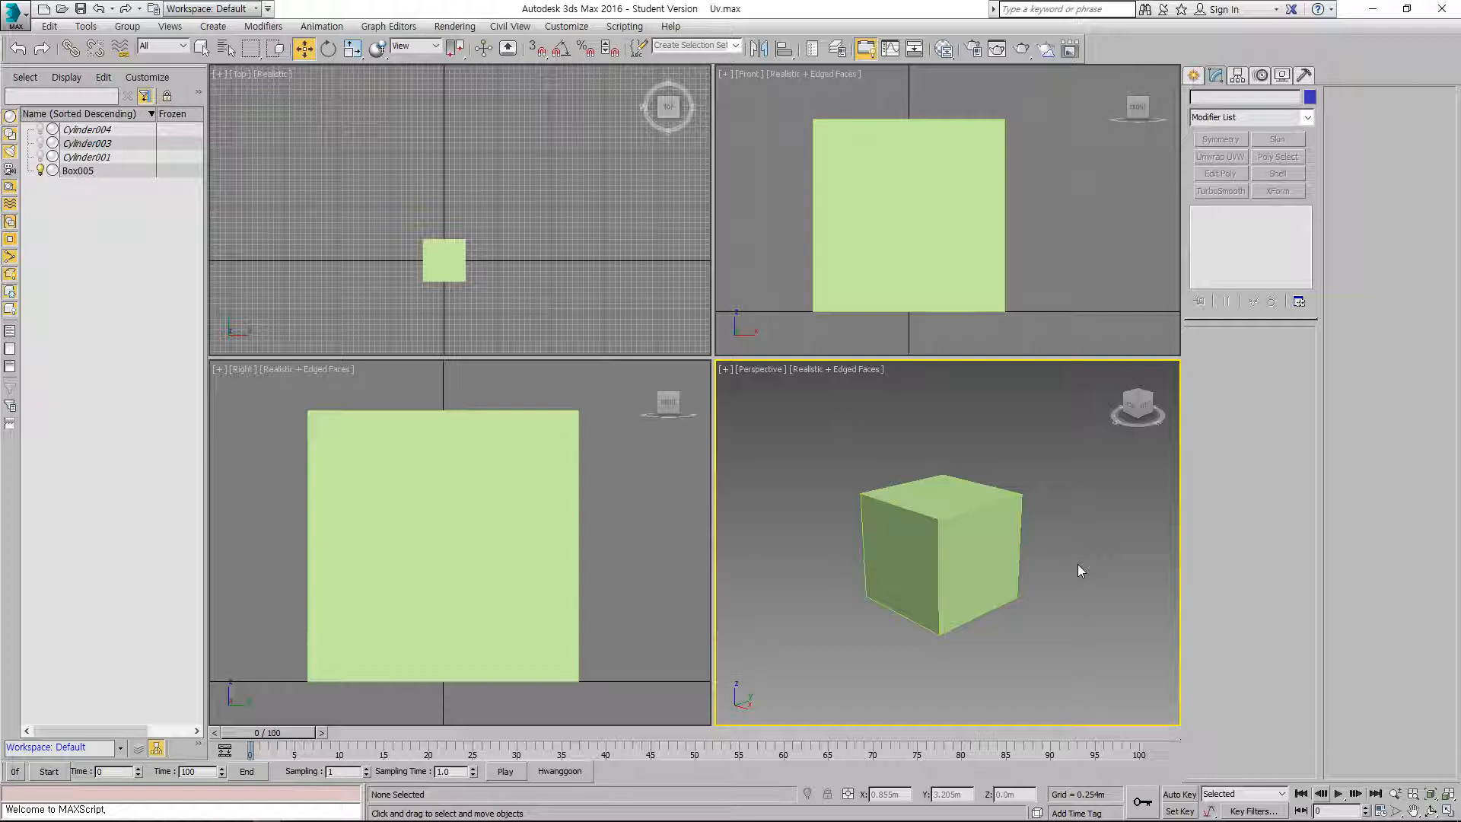
left_click(991, 551)
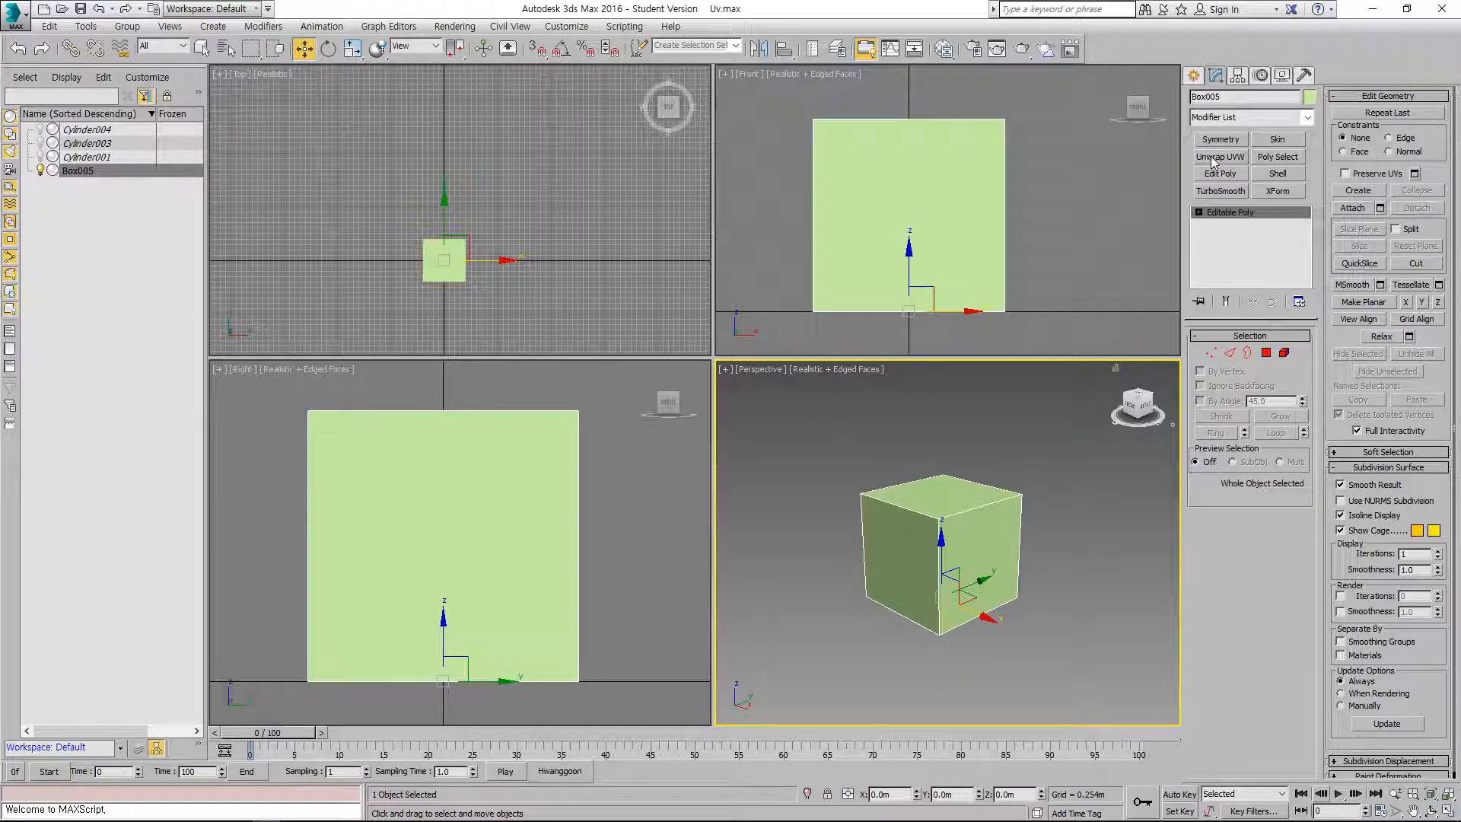
left_click(1308, 118)
left_click_drag(1313, 163, 1276, 354)
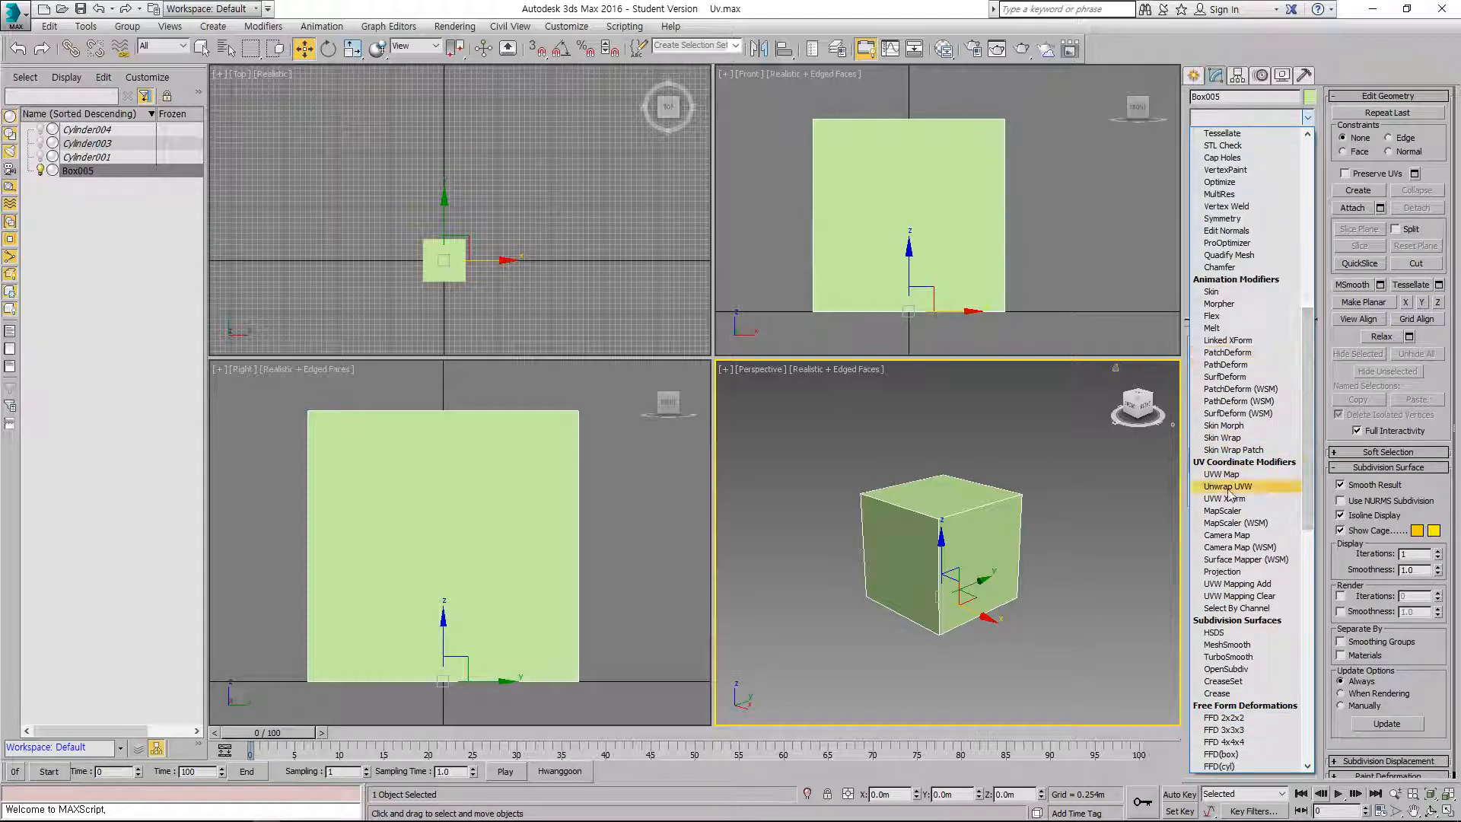
left_click(1150, 486)
left_click(1210, 159)
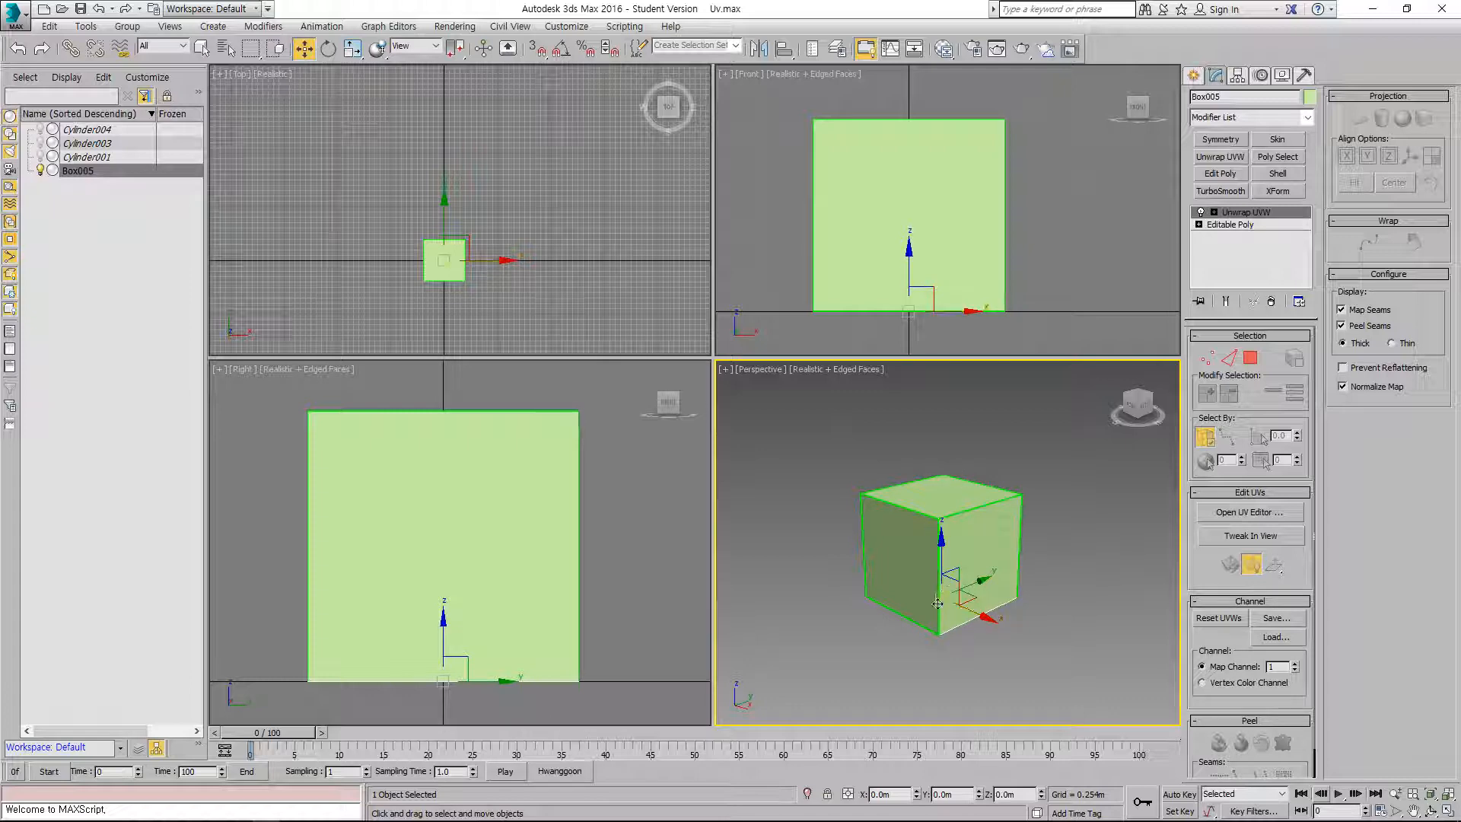
Step: Turn off the Map Seams display for the box's Unwrap UVW modifier, keeping the box selected
left_click(1341, 310)
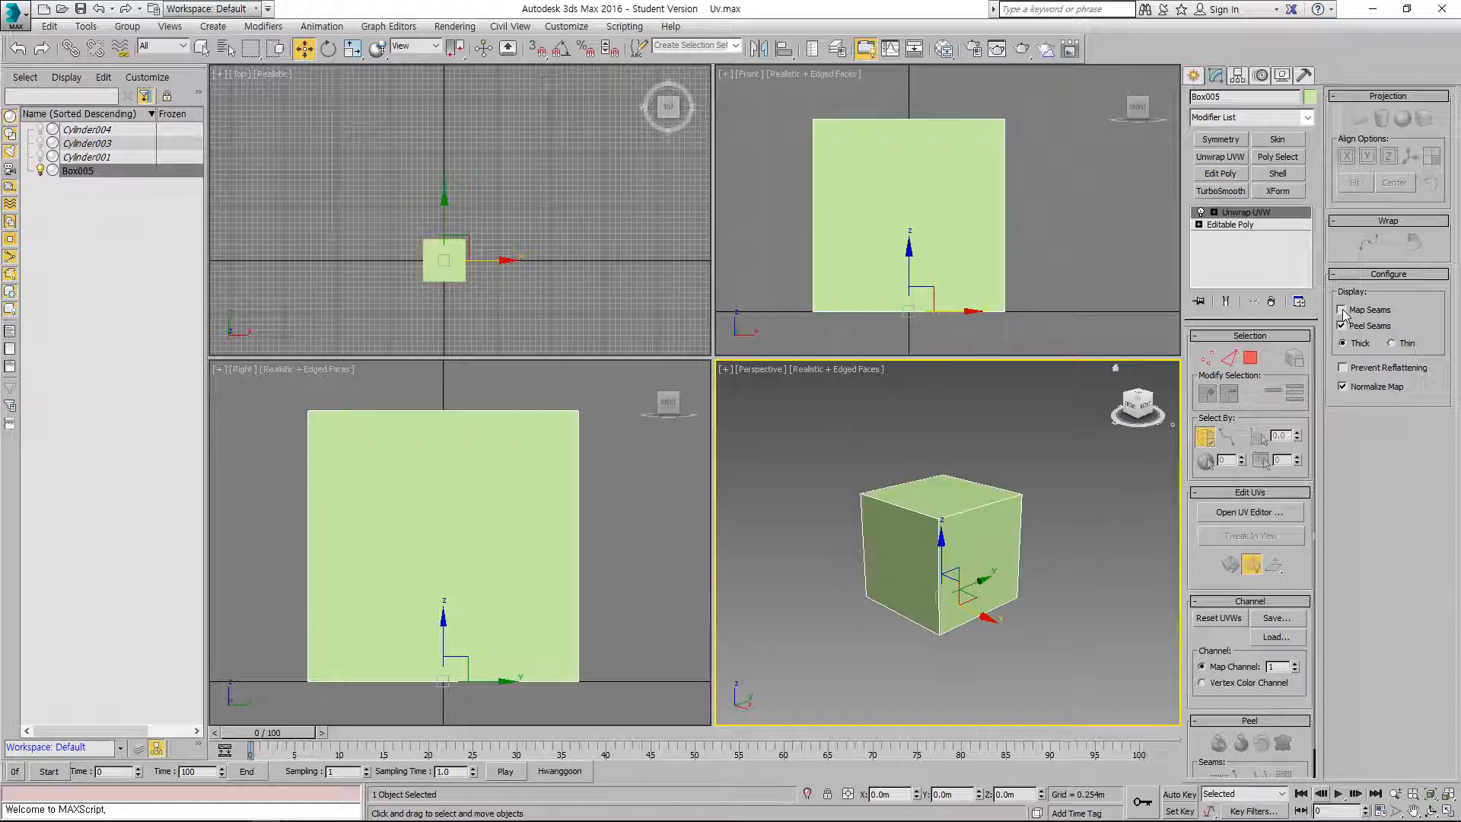
left_click(1341, 309)
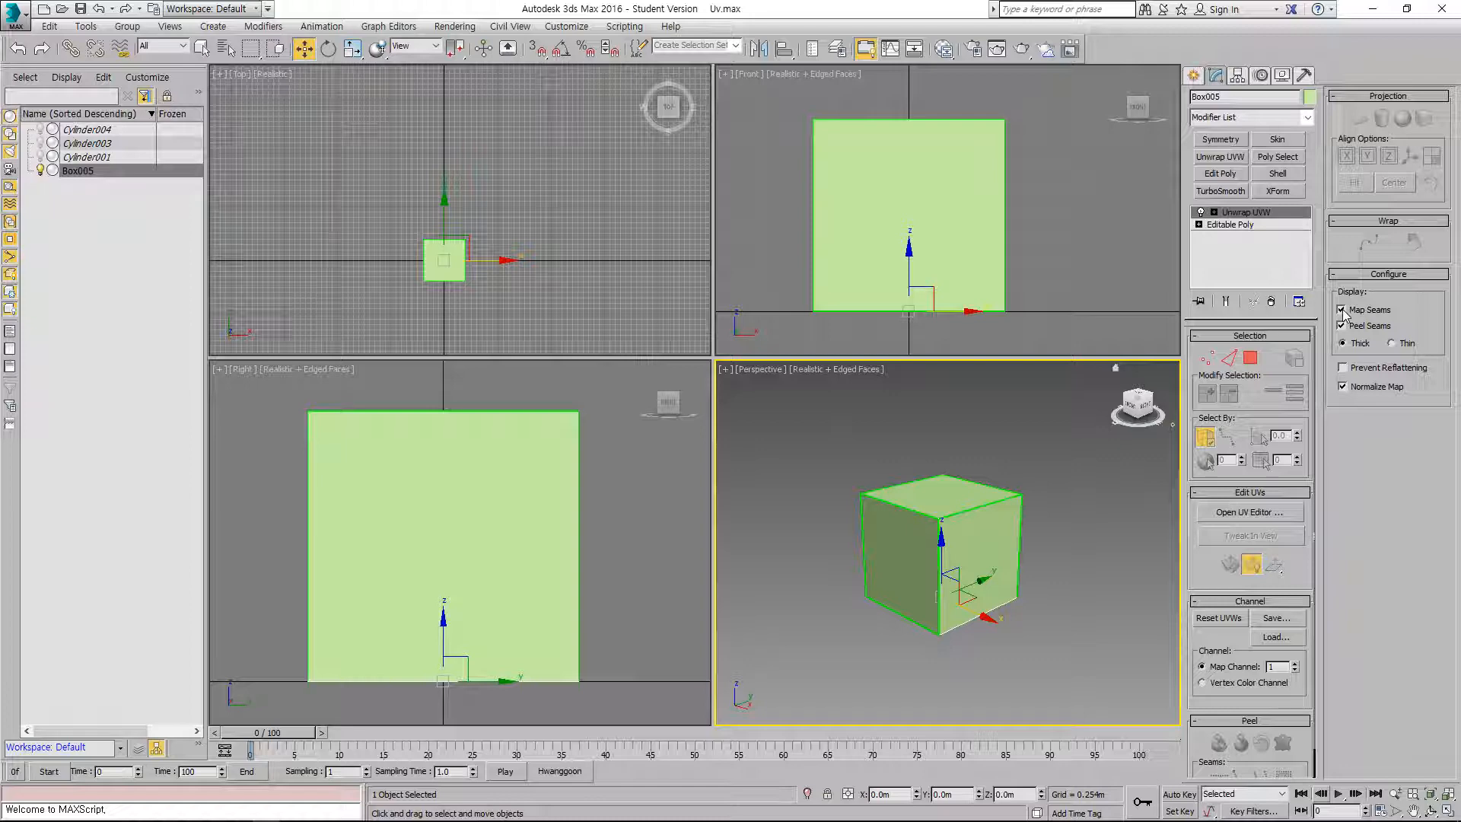
left_click(1054, 501)
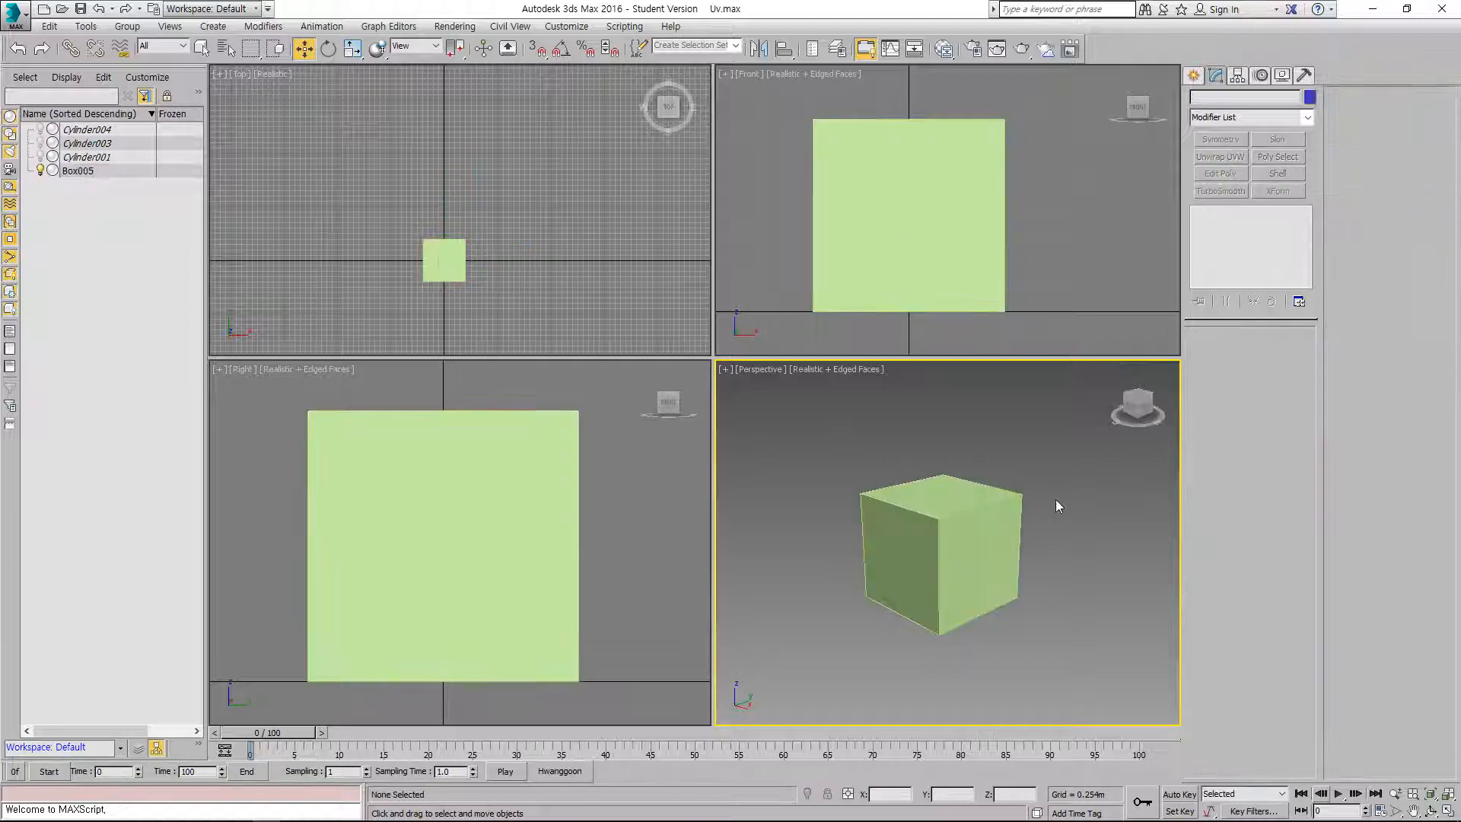
left_click(939, 521)
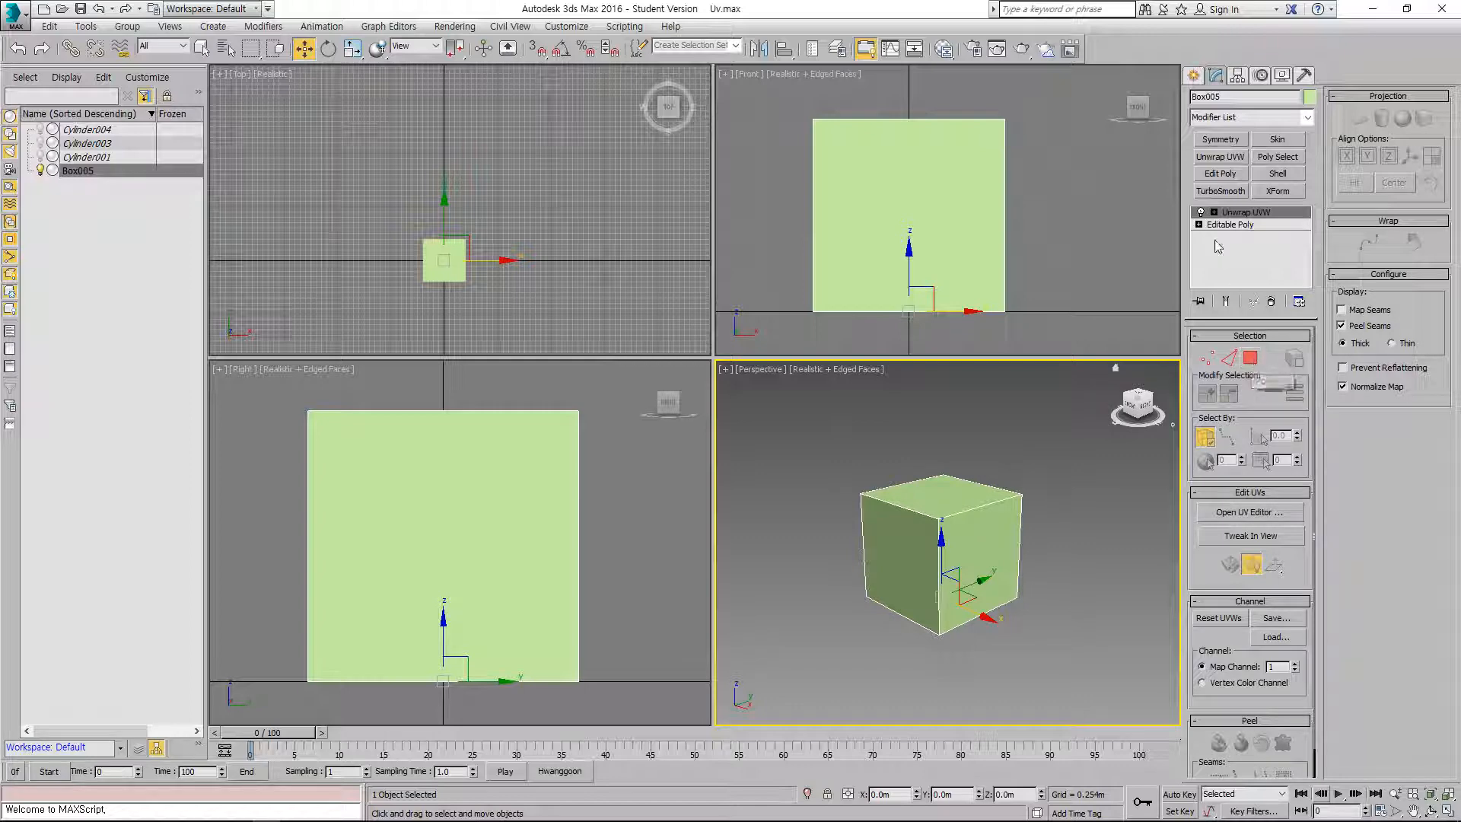
Step: Switch the Unwrap UVW selection to polygons and select all faces of the box
left_click(1250, 358)
left_click_drag(854, 517, 1048, 658)
left_click_drag(828, 429, 963, 576)
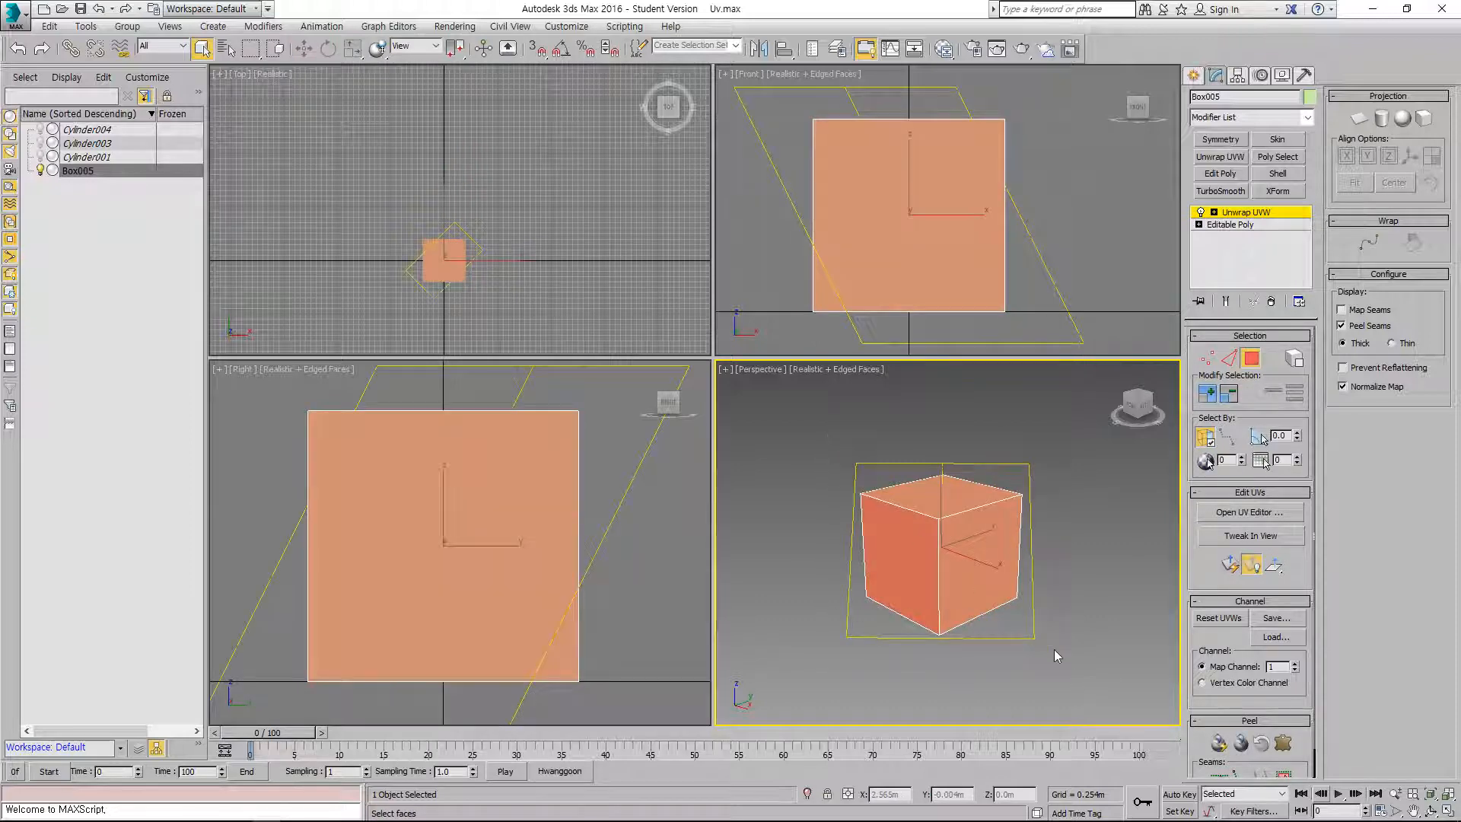
Step: Open the UV editor for the selected faces, move it toward the viewports and enlarge it
left_click(1244, 512)
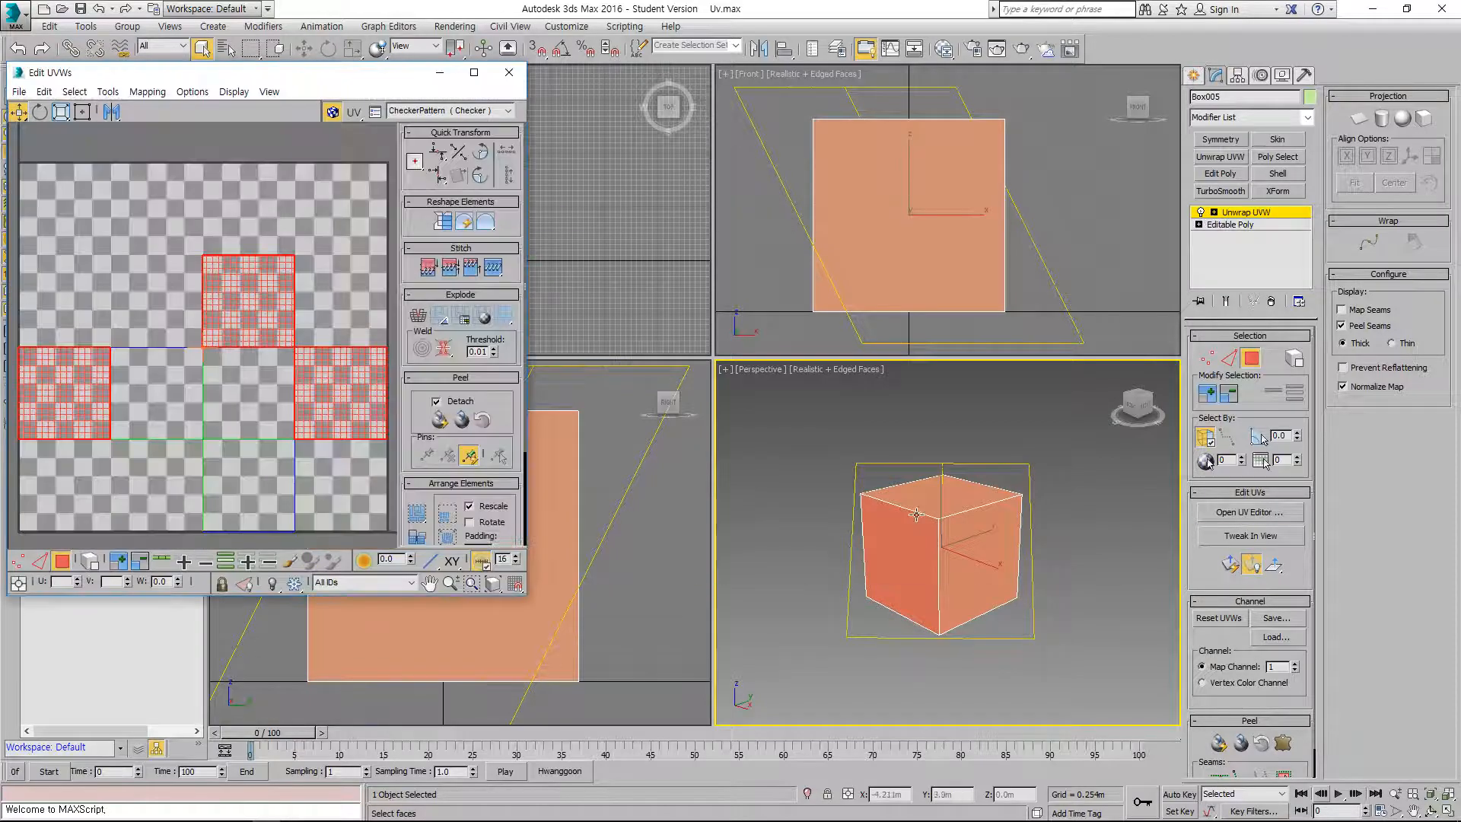
left_click_drag(328, 75, 546, 106)
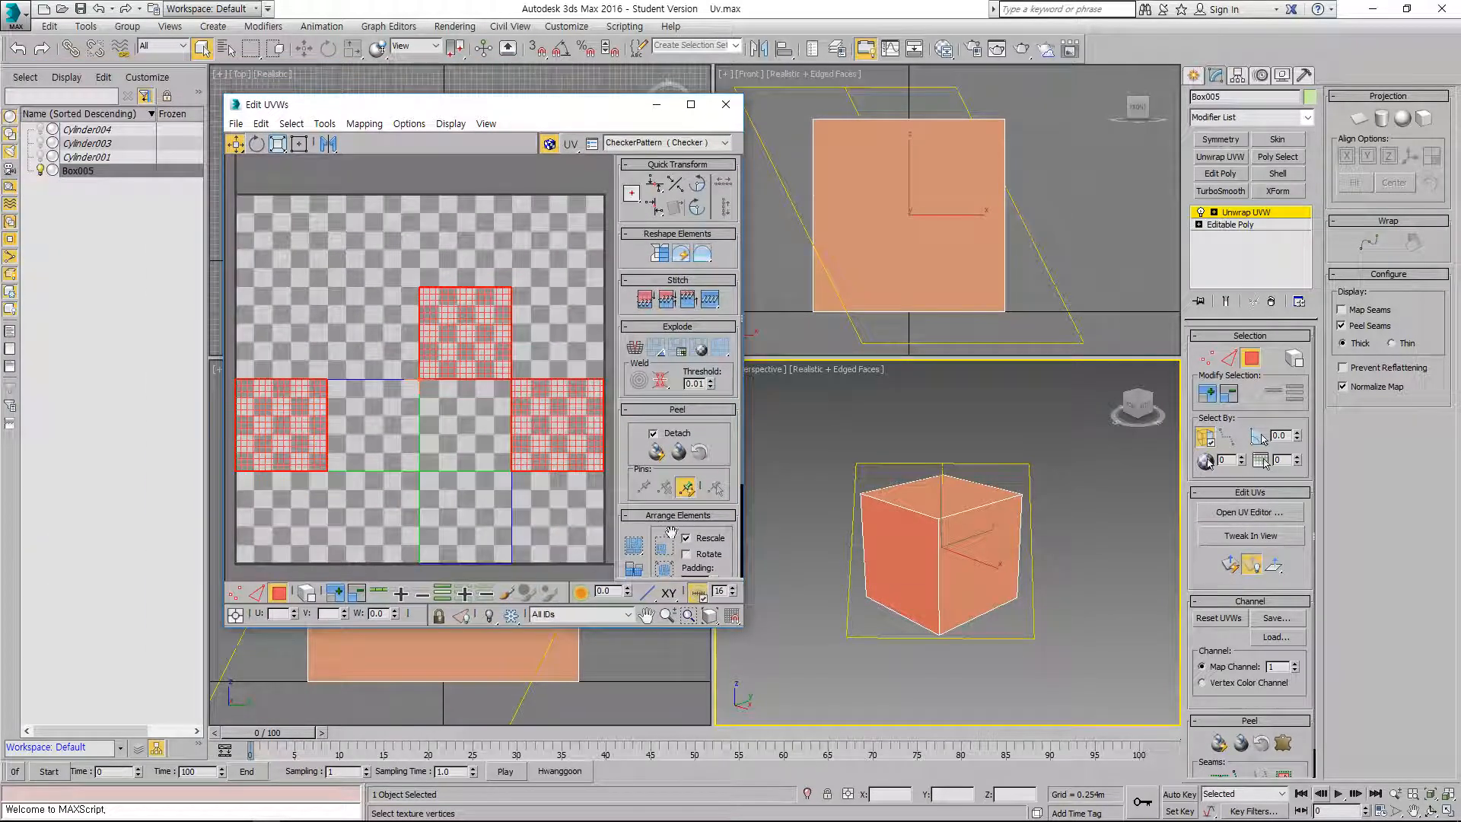
left_click_drag(740, 628, 842, 703)
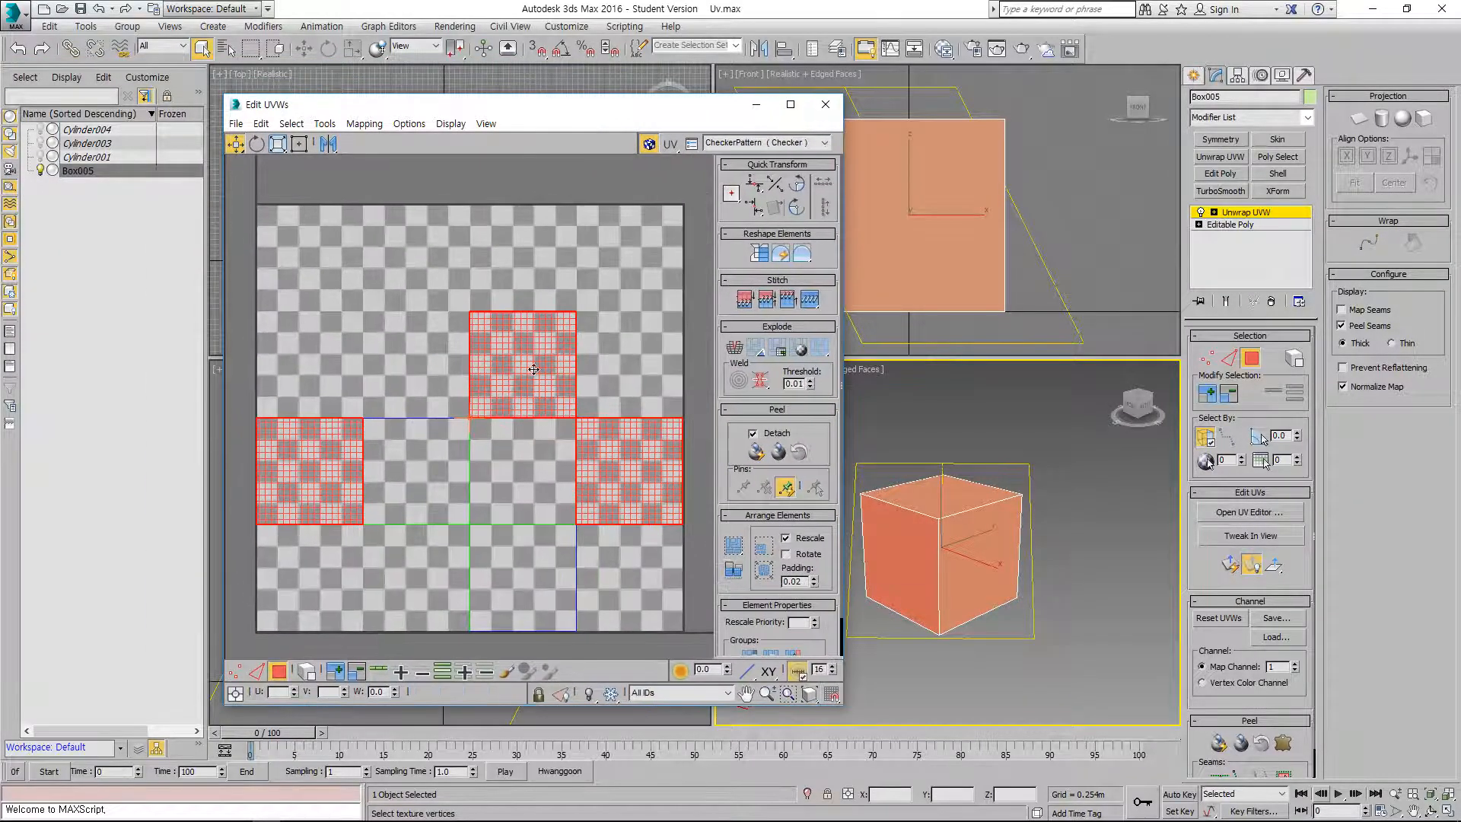
Step: Move the three selected UV faces slightly away from the rest of the layout
left_click_drag(534, 368, 513, 323)
scroll(459, 329, "down", 3)
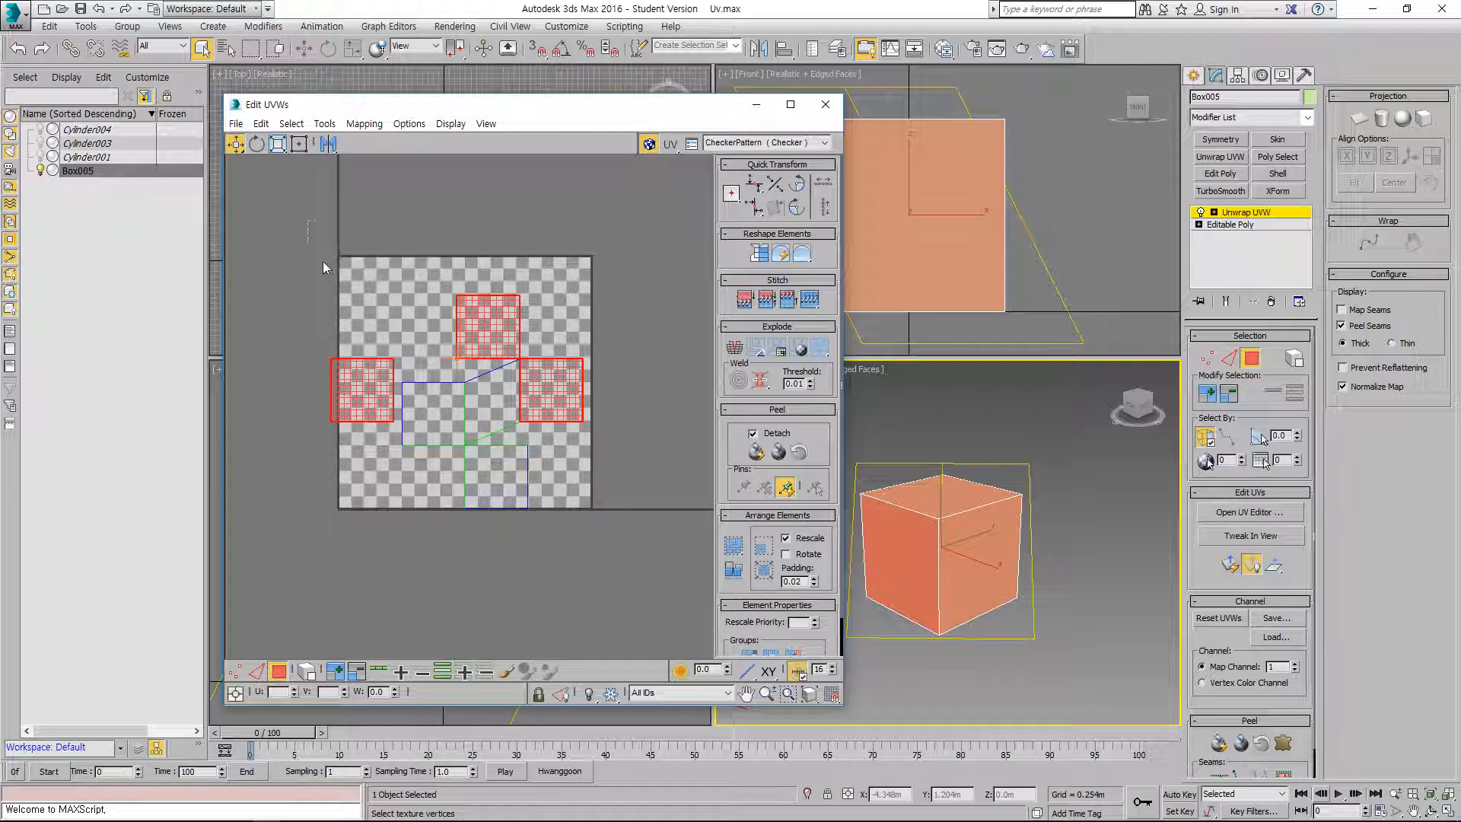
Step: Select all UV faces and apply Unfold Mapping with Walk to closest face and Normalize Clusters
left_click_drag(306, 220, 609, 543)
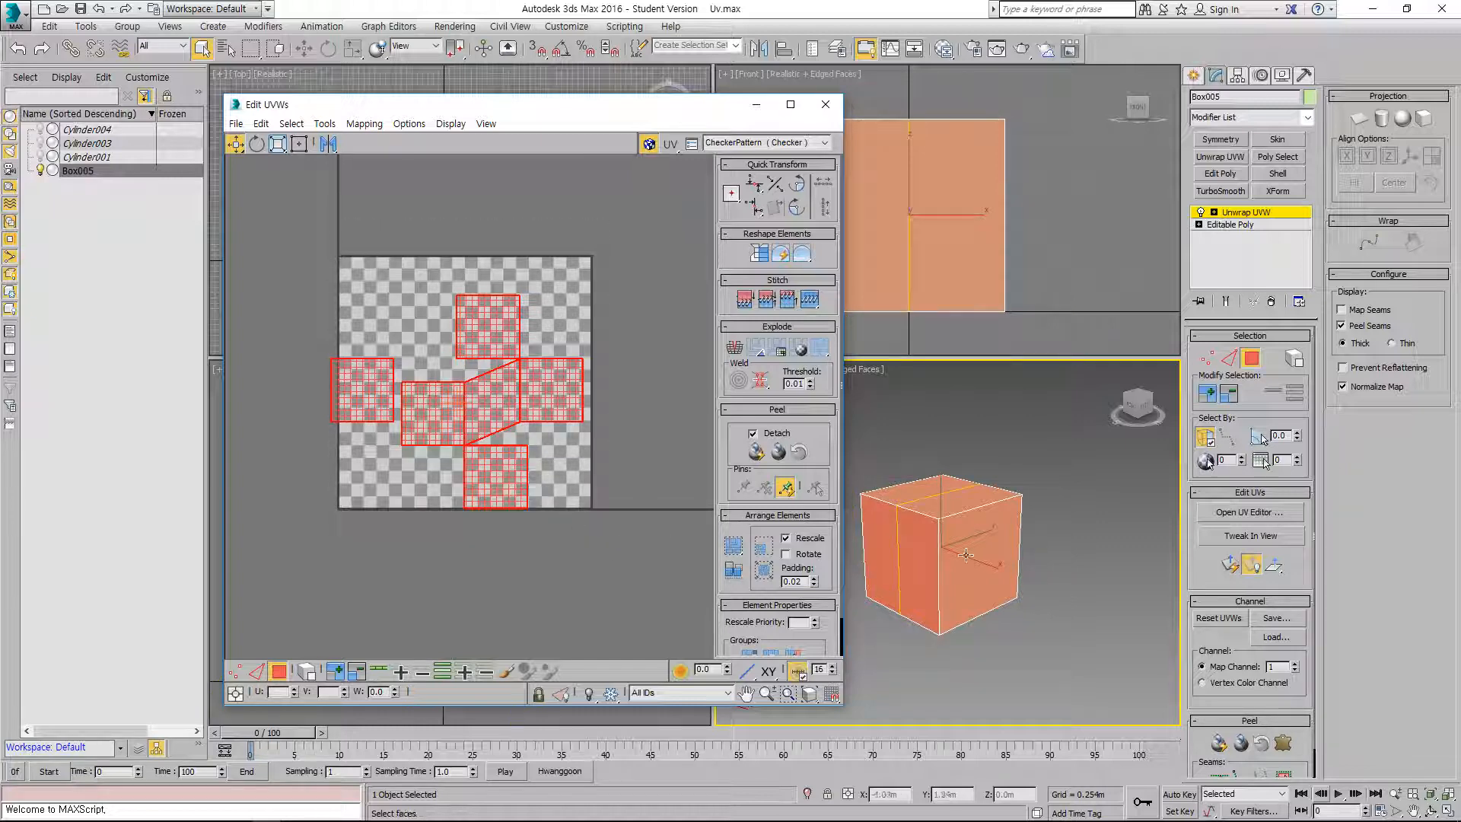
left_click(365, 125)
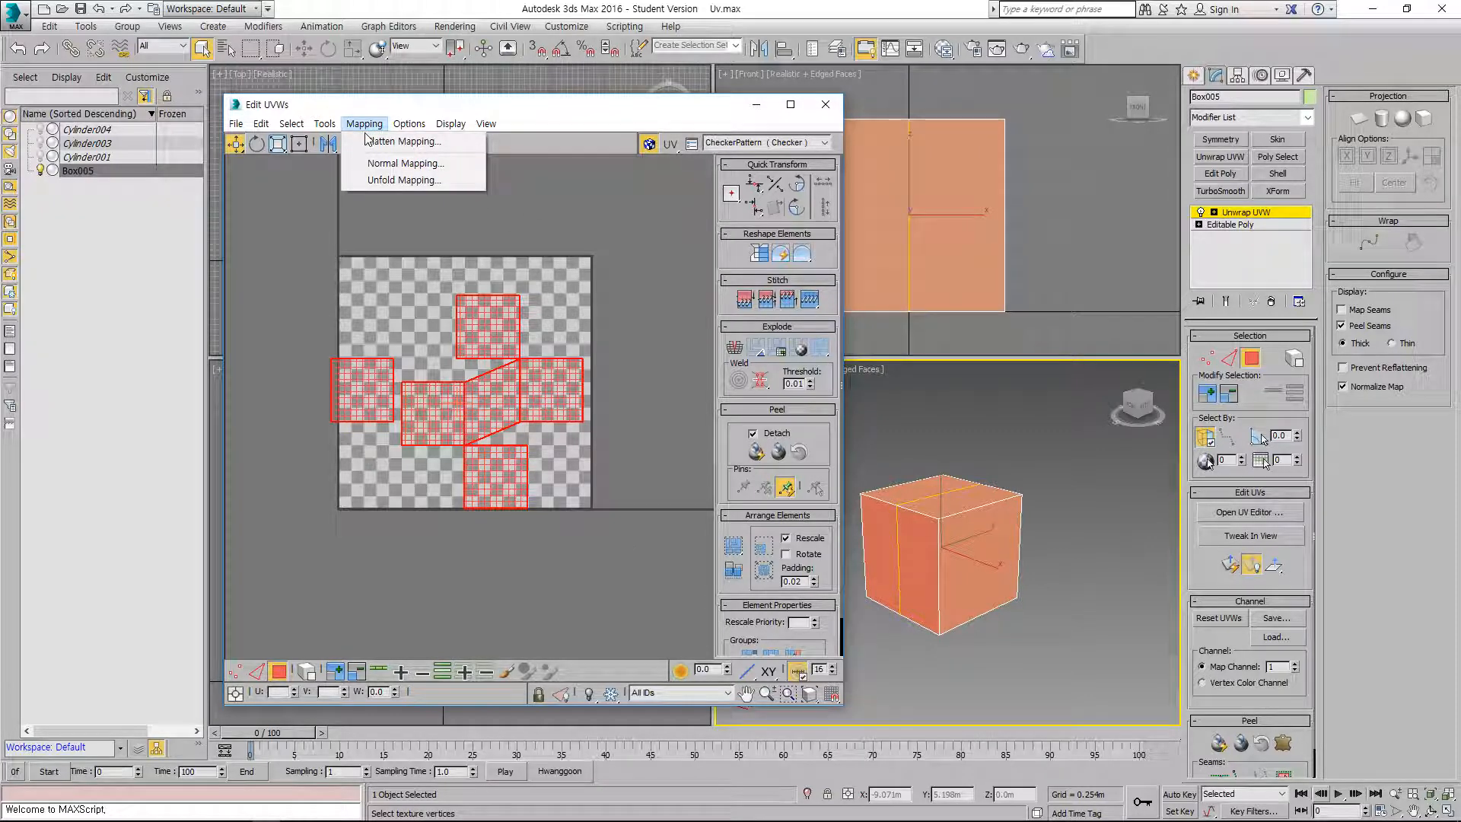
left_click(383, 182)
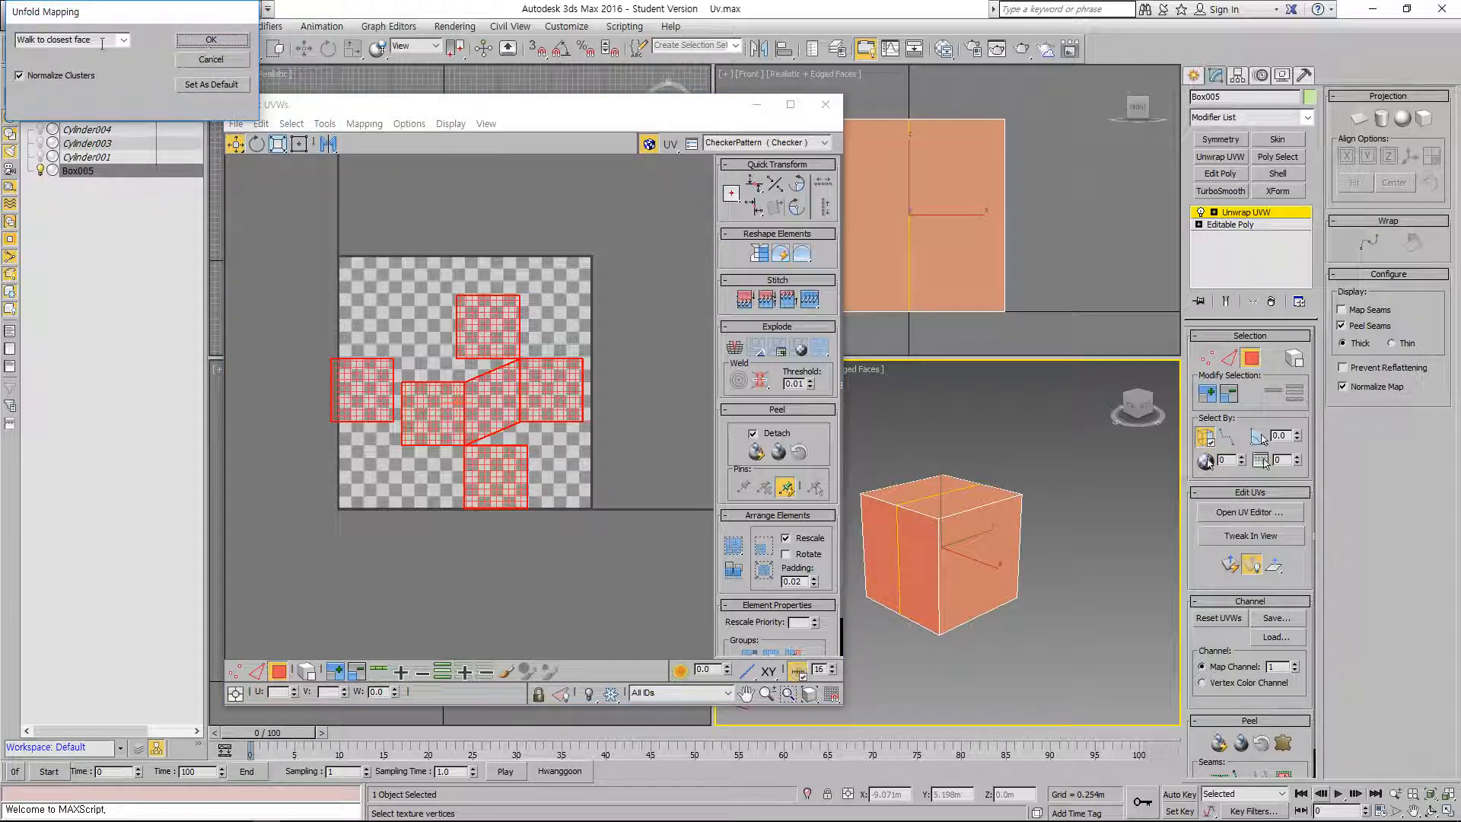
left_click(211, 40)
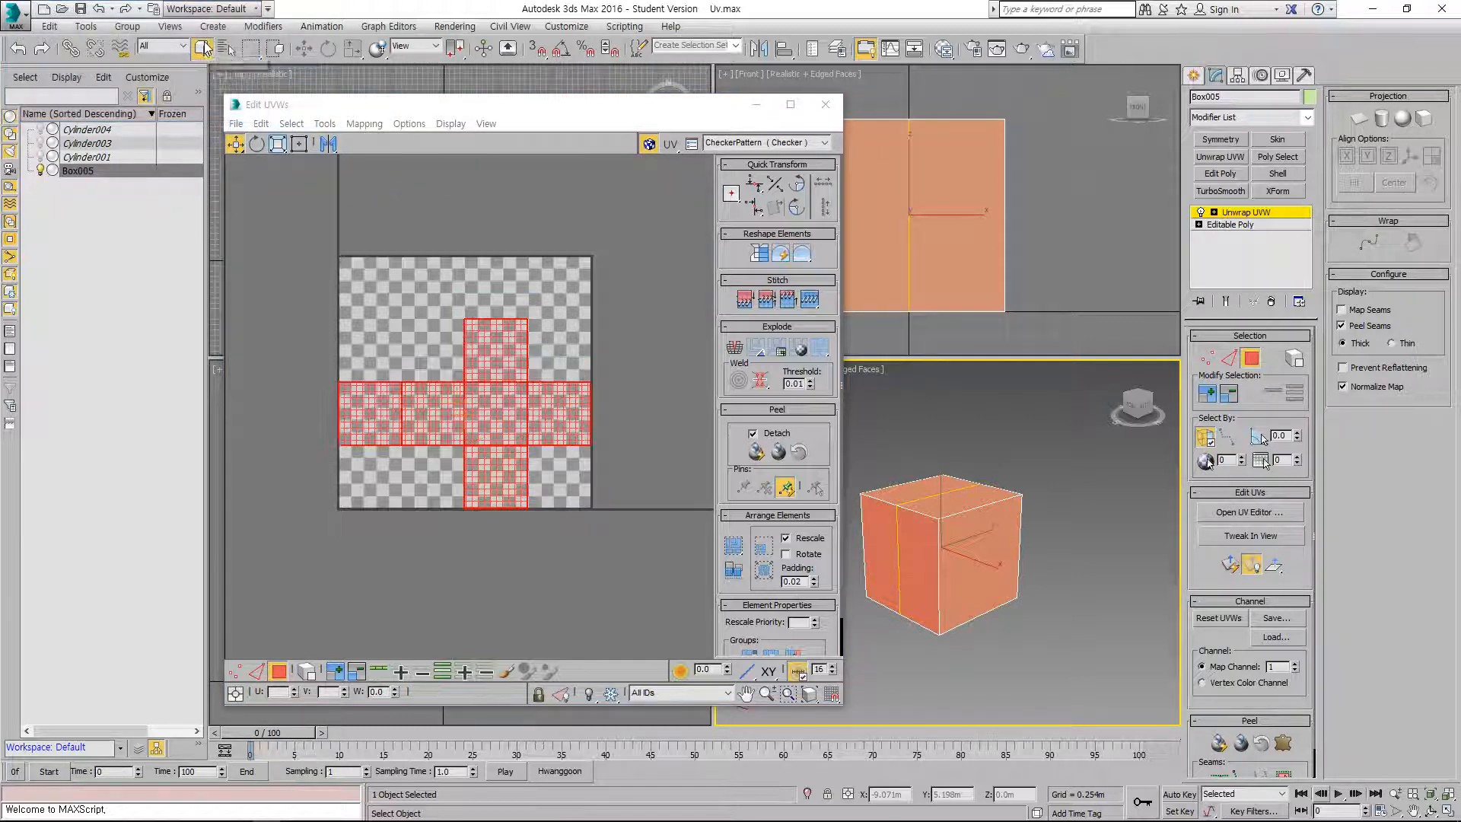
left_click(538, 358)
left_click_drag(300, 267, 598, 513)
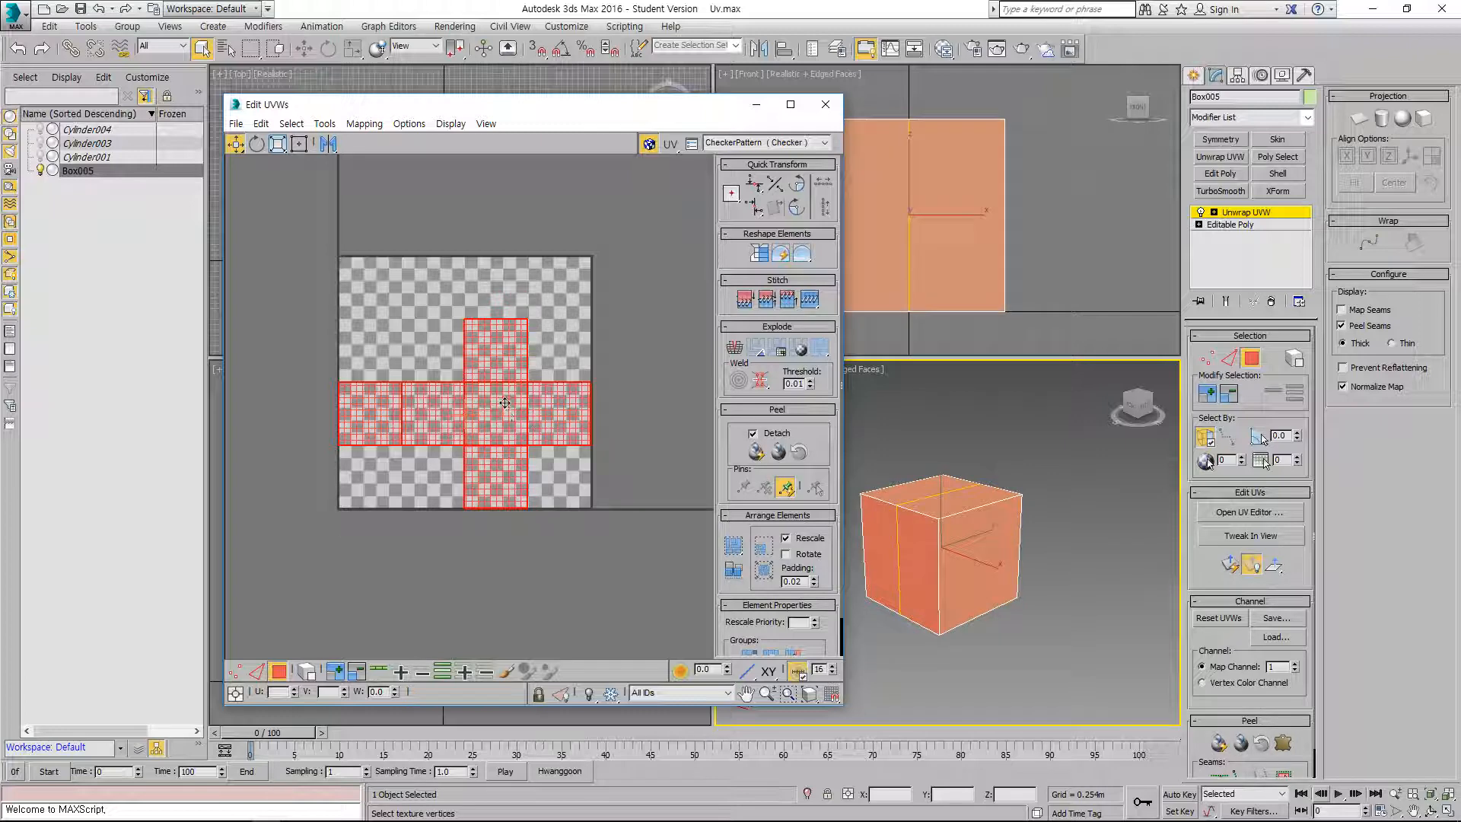
left_click(365, 123)
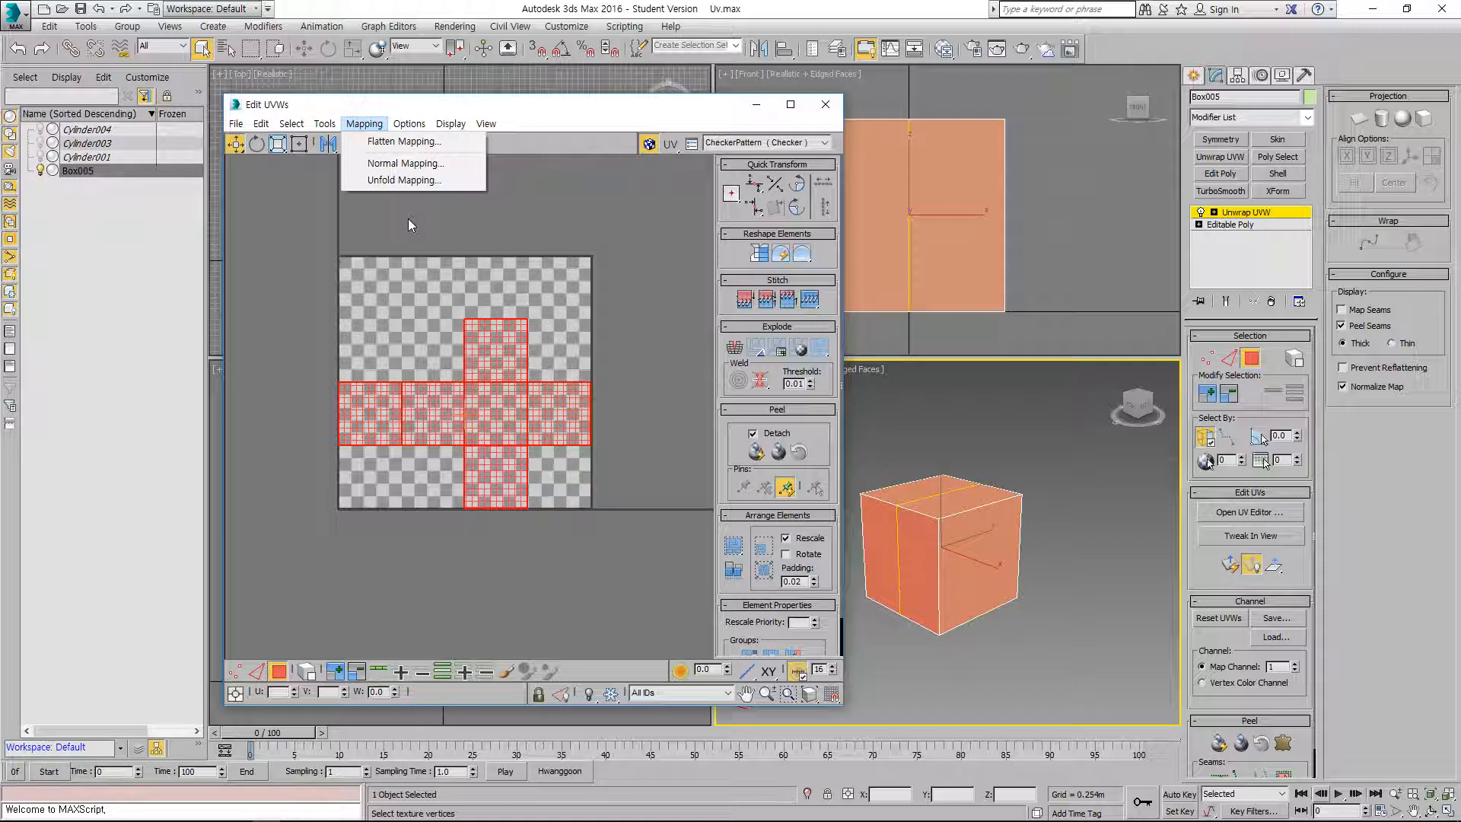
left_click(446, 338)
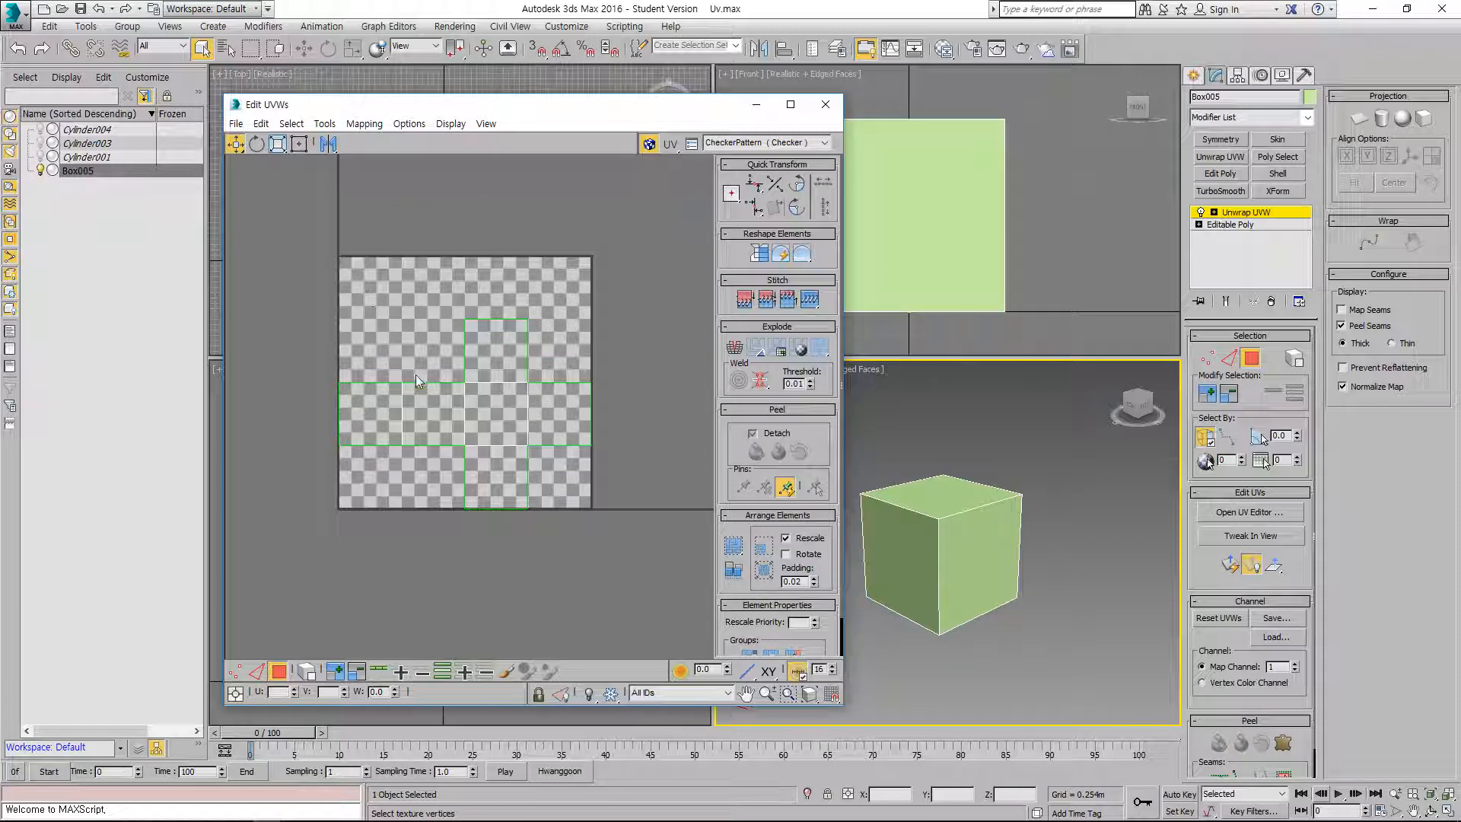
Step: Show the CheckerPattern texture on the box and inspect the checkers from several sides
scroll(418, 353, "up", 2)
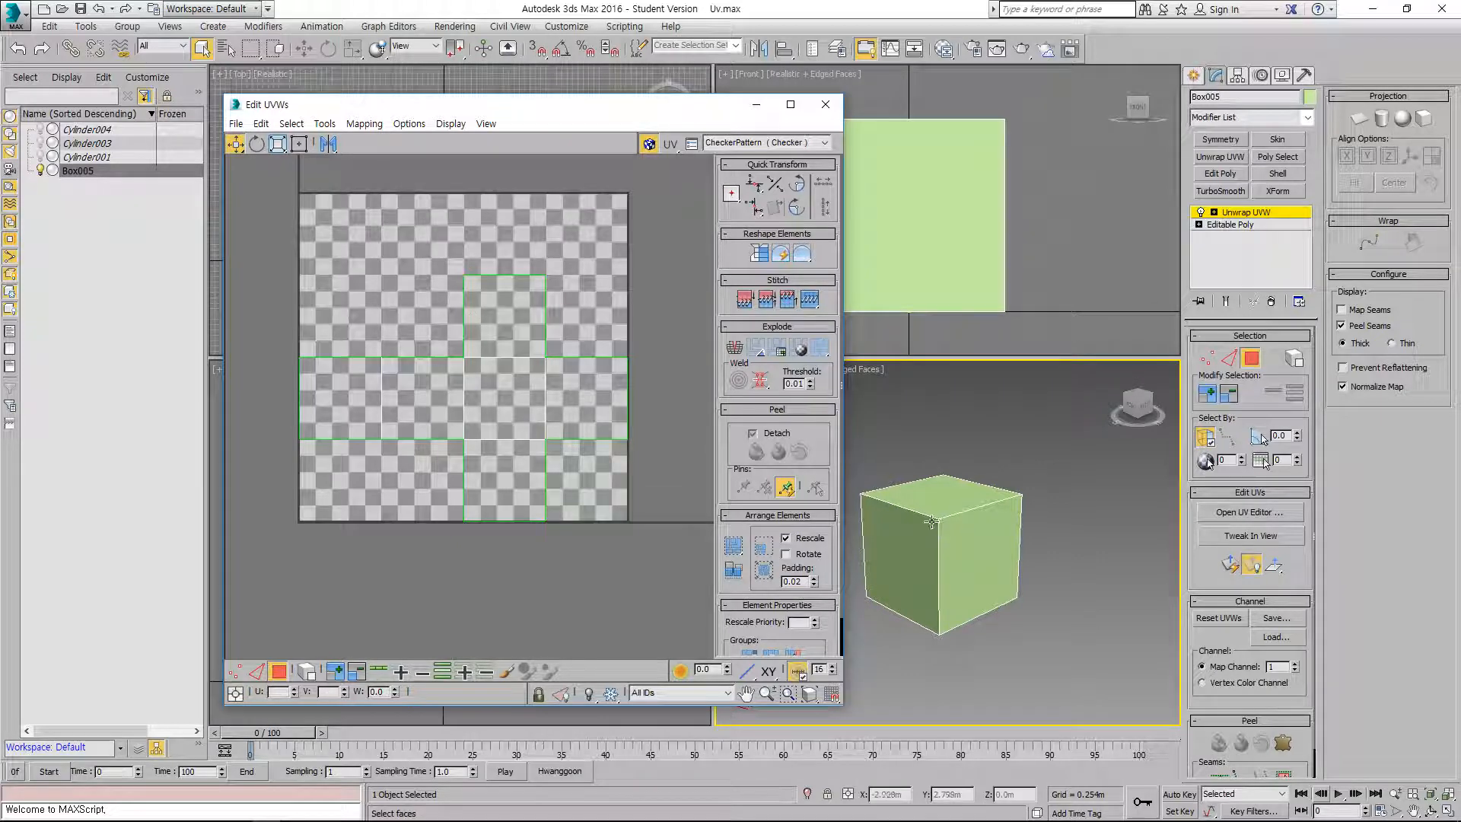
left_click(824, 142)
left_click(796, 158)
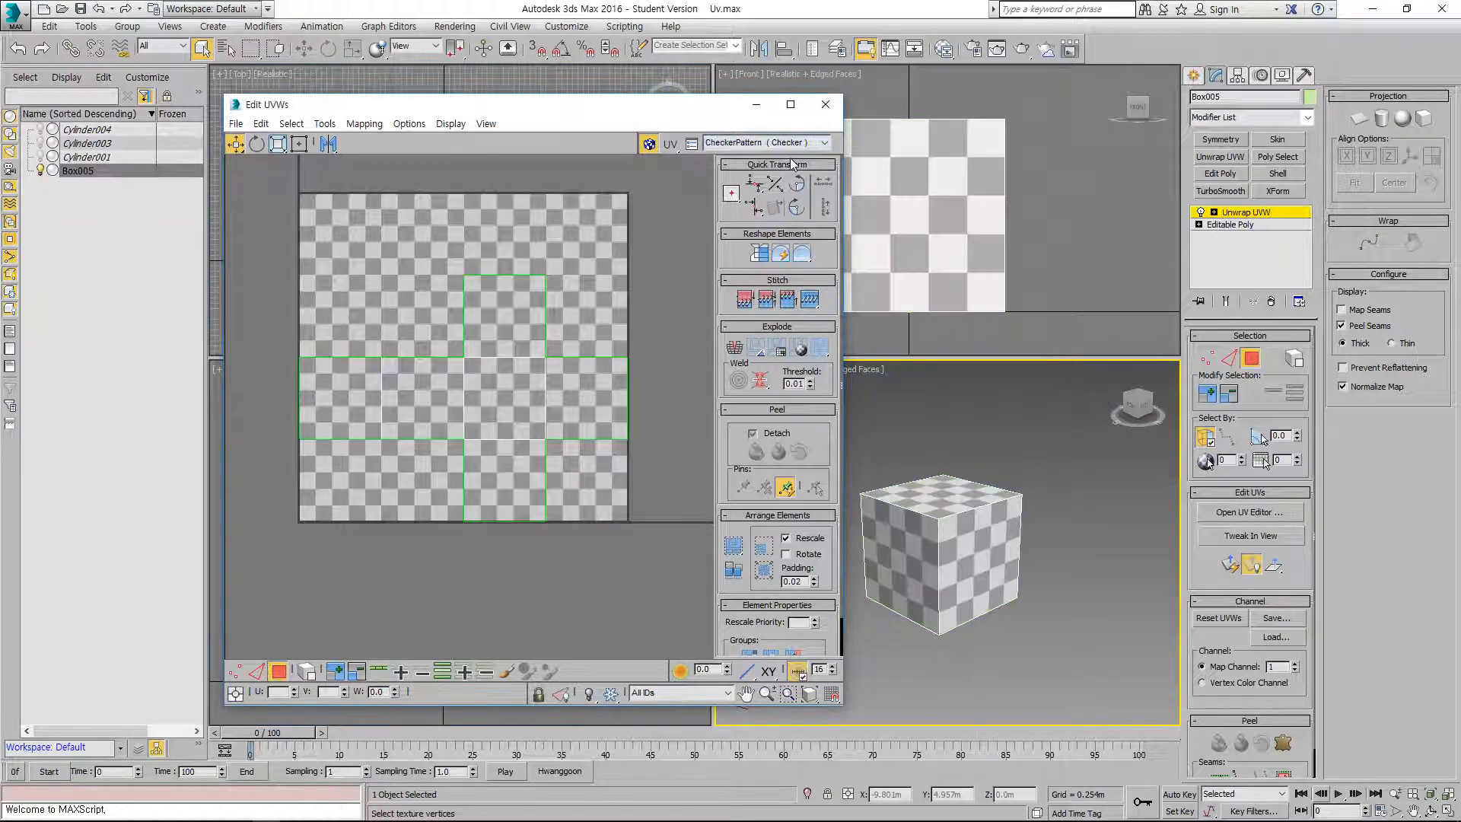
left_click_drag(737, 99, 582, 92)
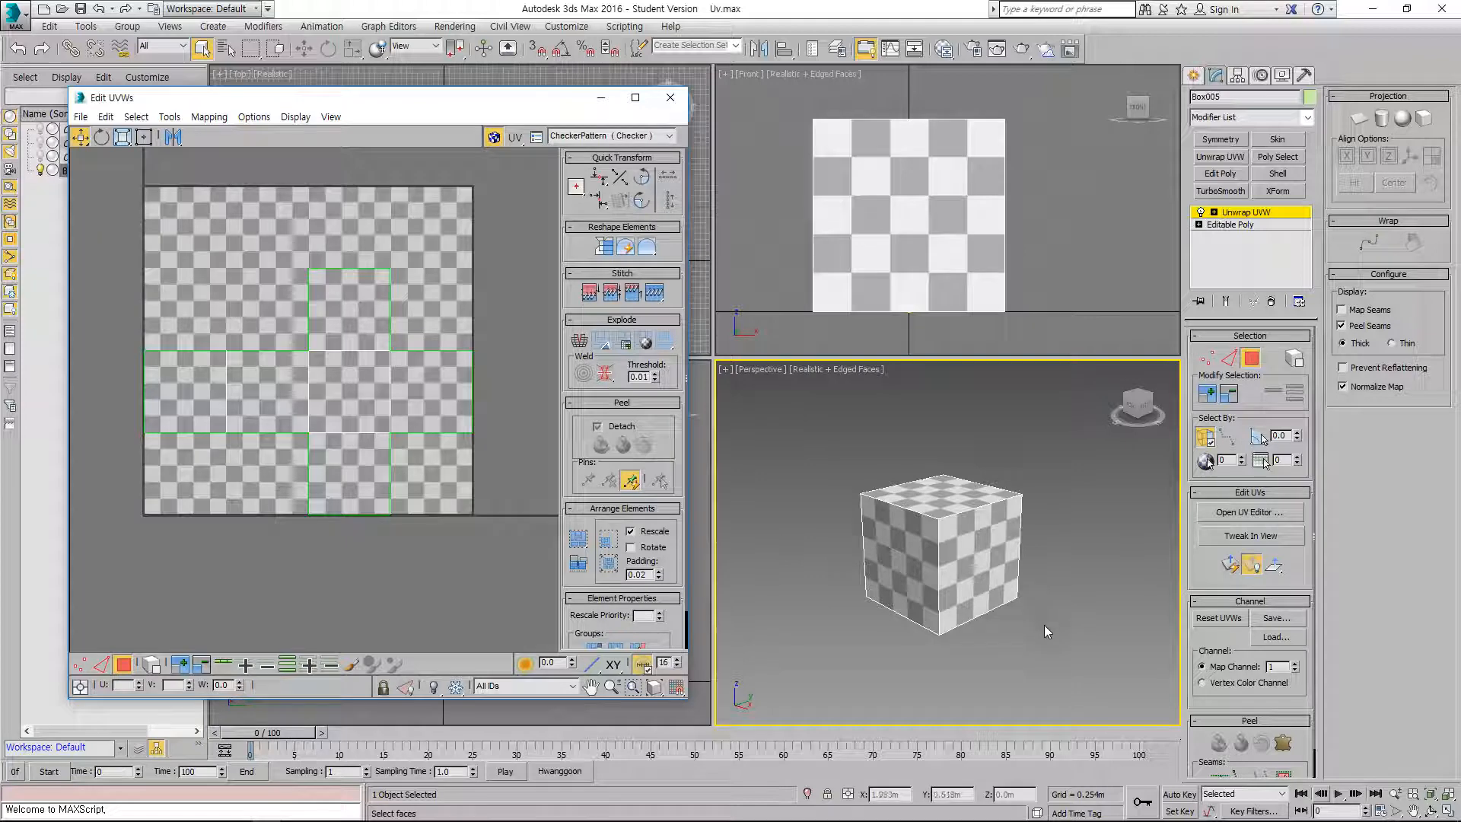
middle_click_drag(1043, 623, 985, 591, "alt")
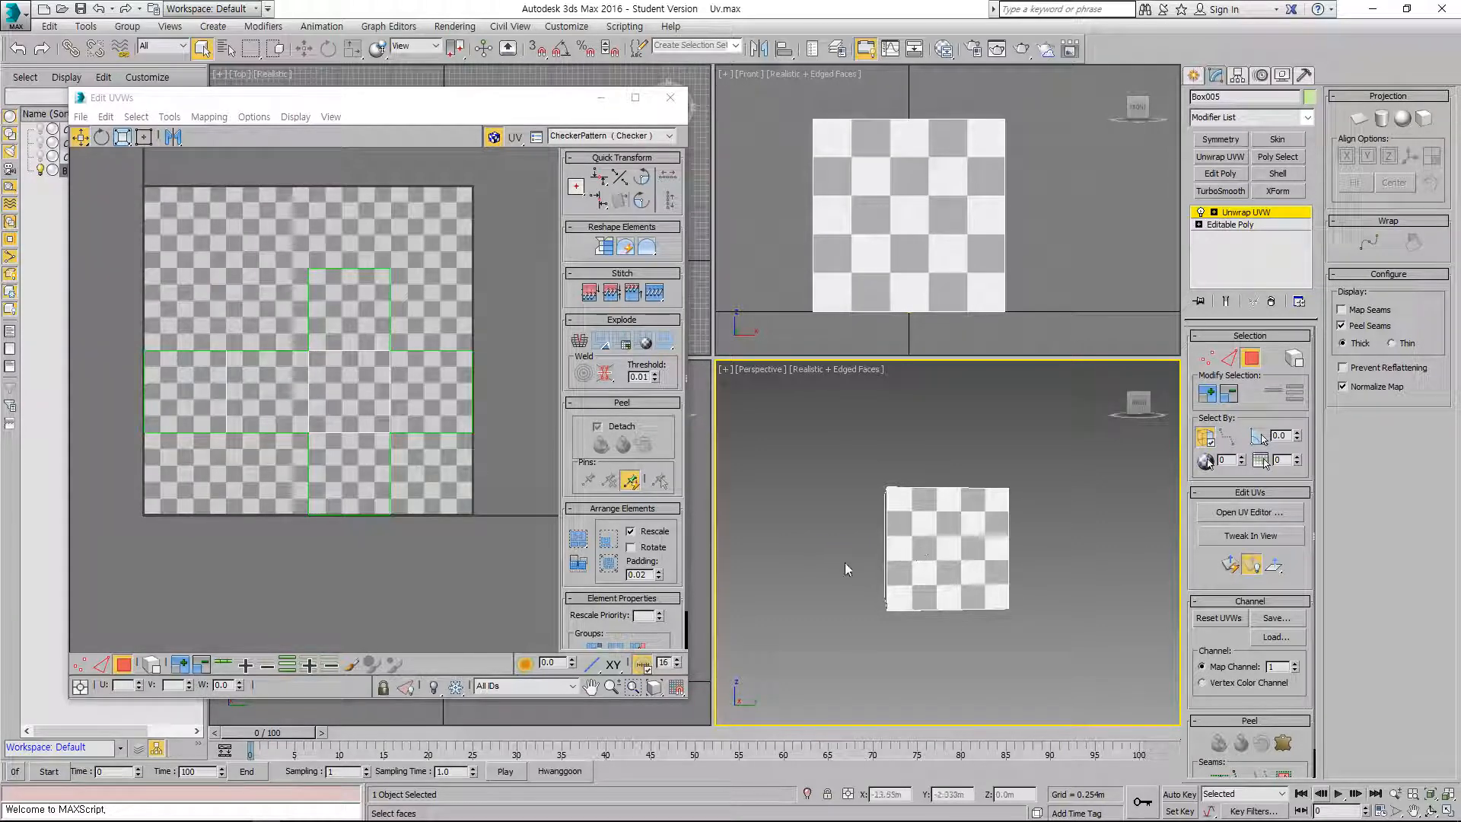
middle_click_drag(825, 551, 895, 590, "alt")
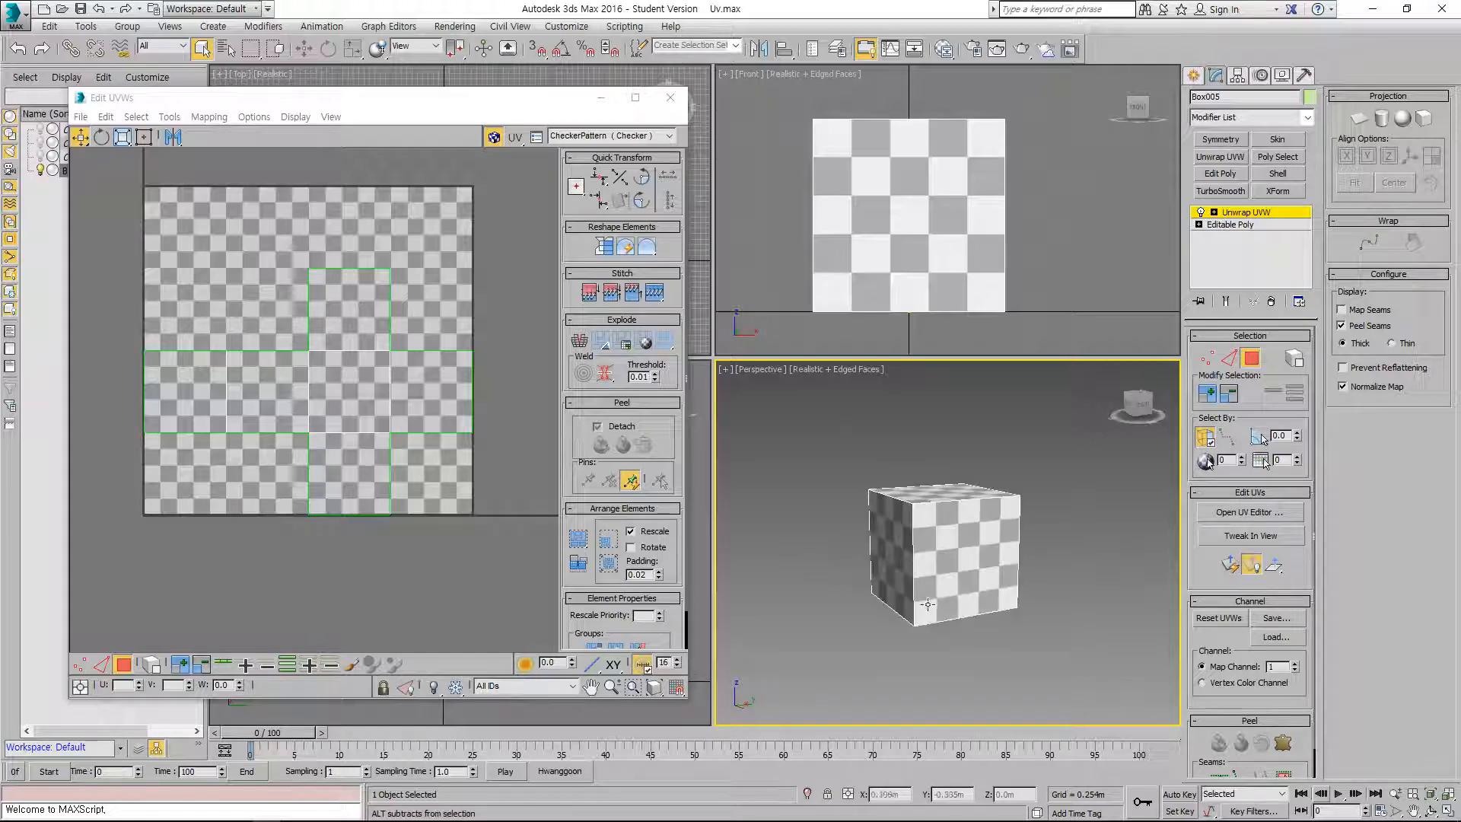
left_click_drag(430, 106, 505, 106)
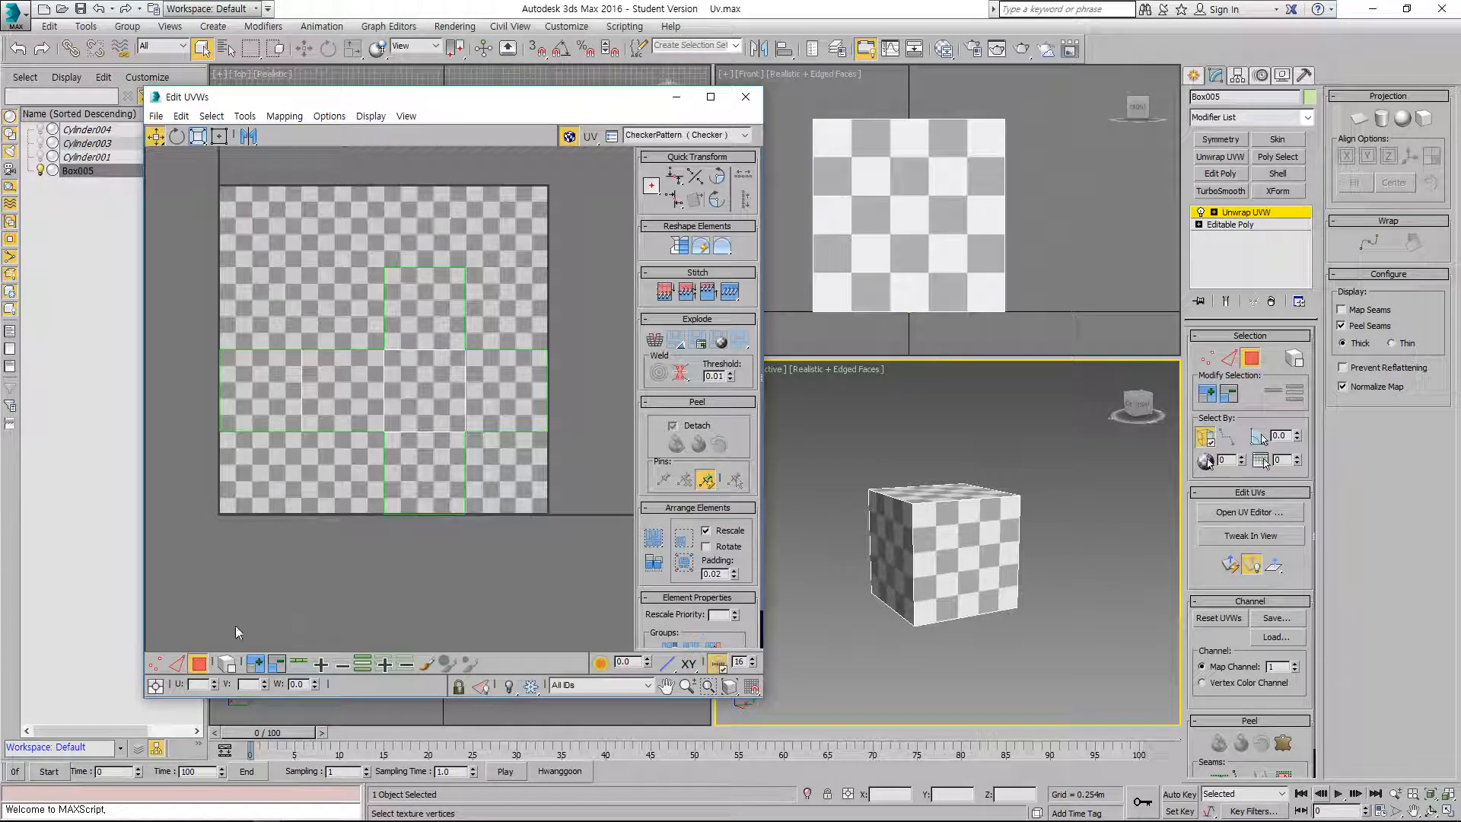
Step: Switch to UV vertex selection and select several corner vertices of the unfolded layout to compare them with the box's corners
left_click(157, 664)
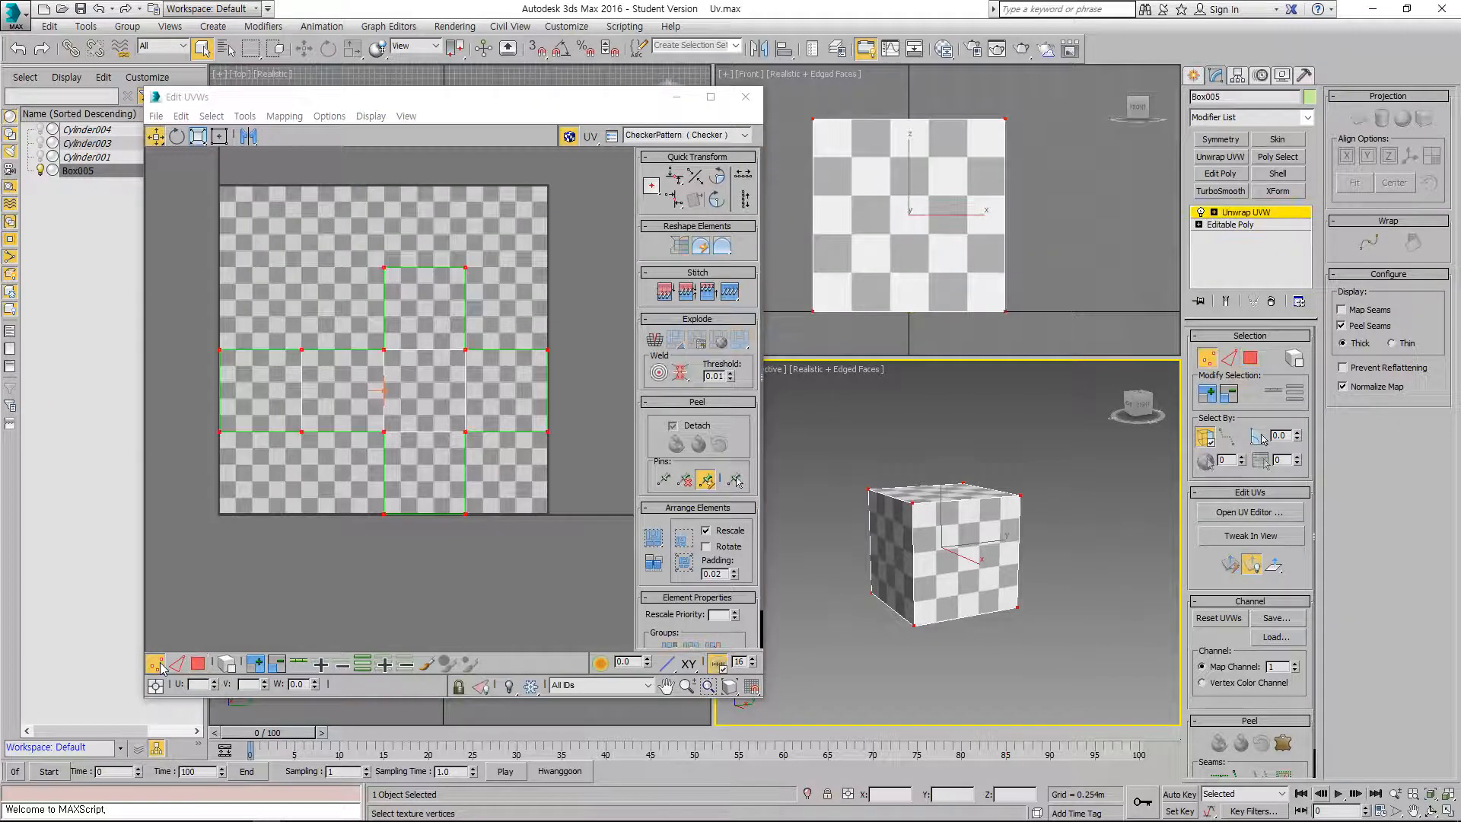
left_click(219, 434)
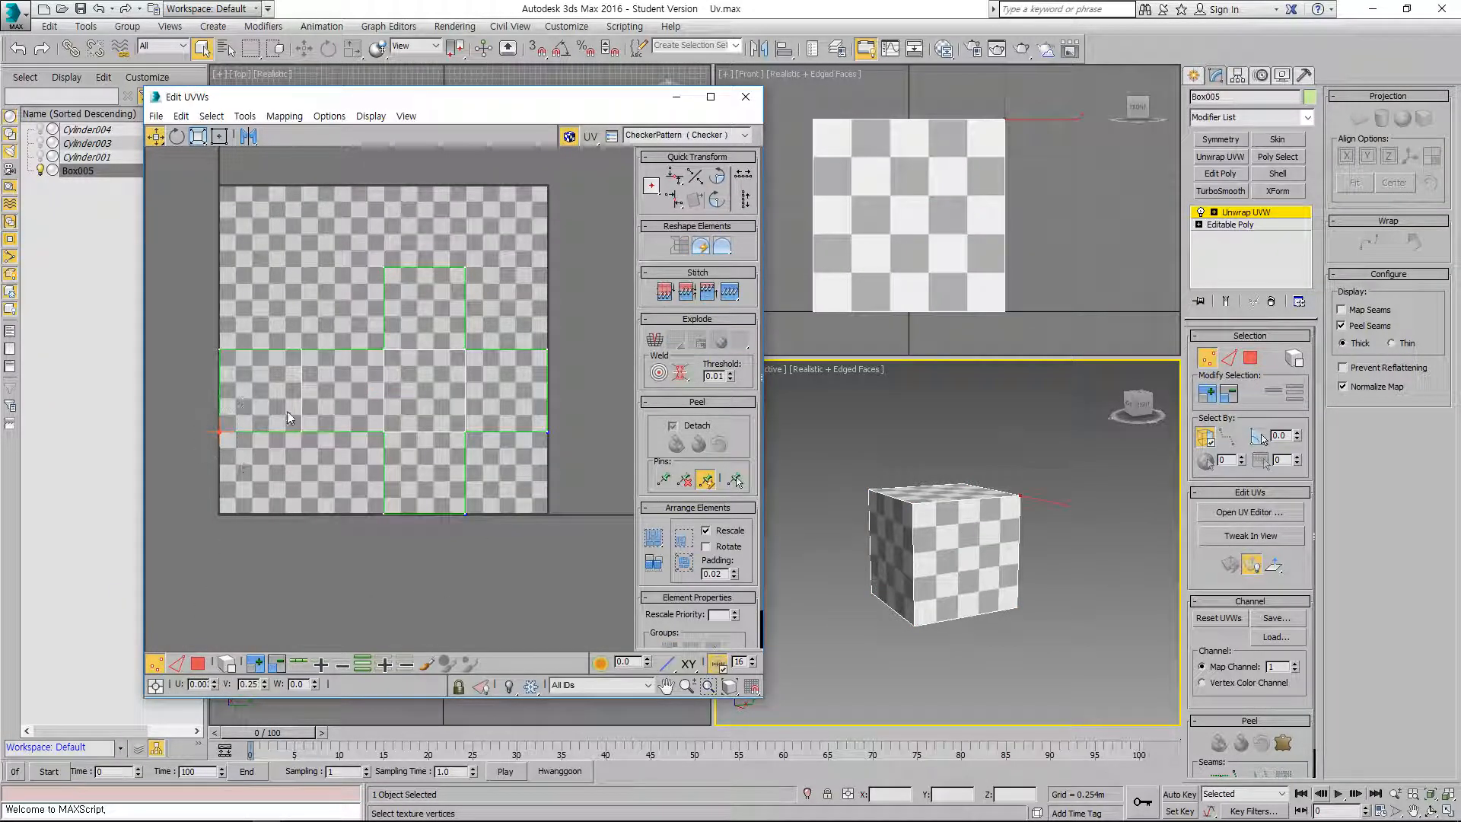
left_click_drag(286, 411, 401, 452)
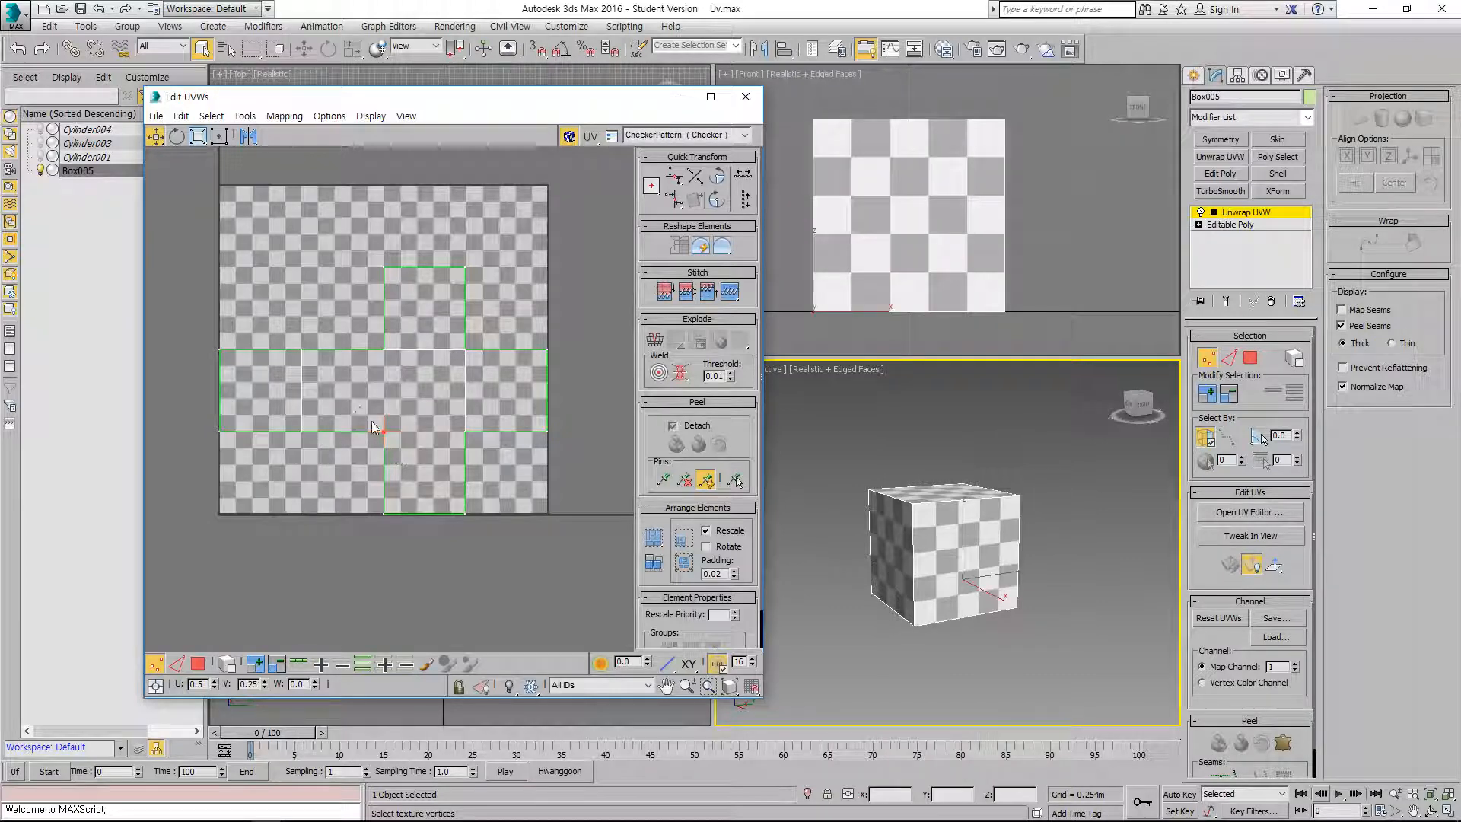
left_click_drag(364, 341, 400, 357)
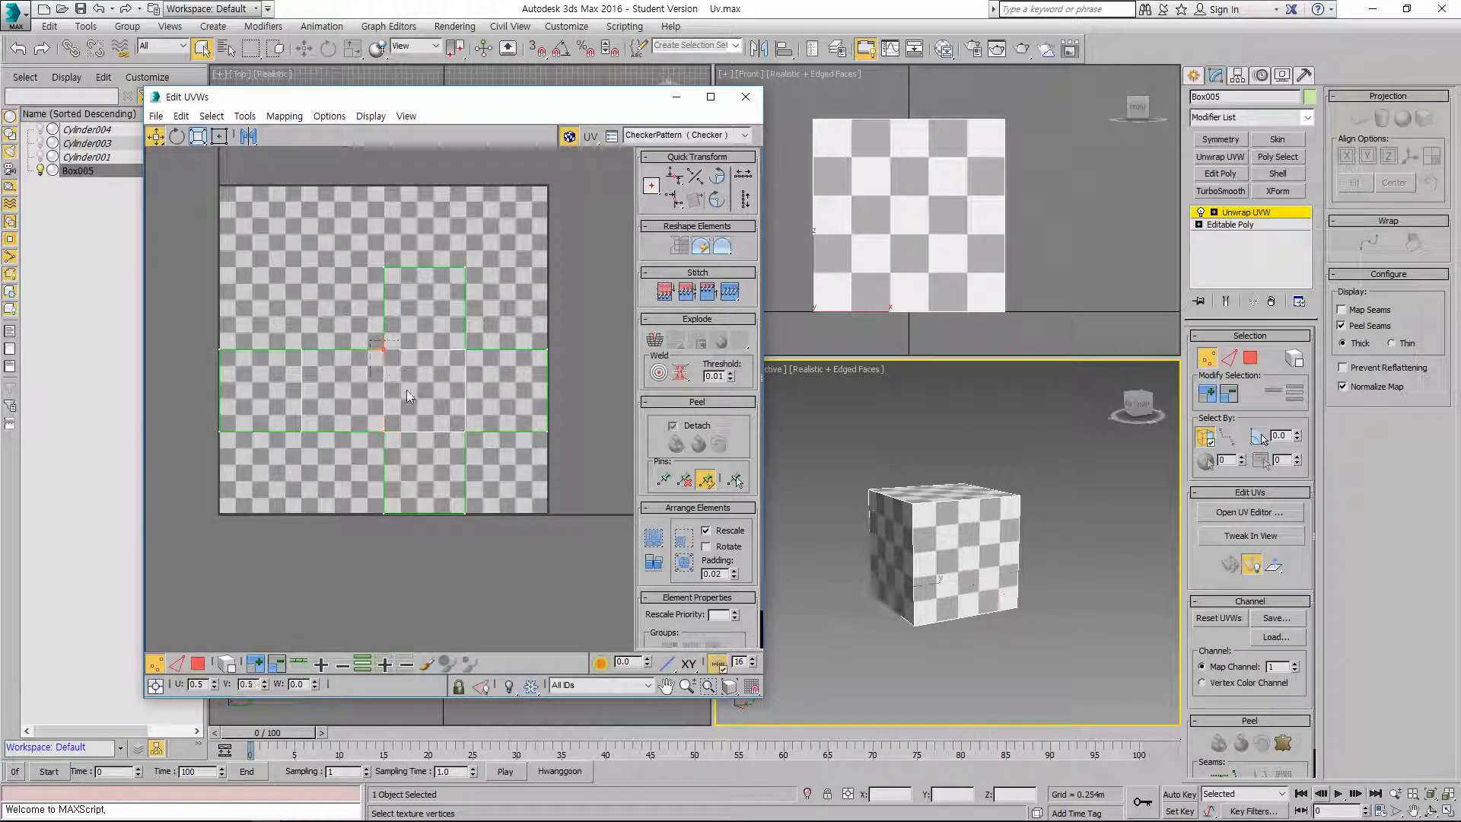
left_click_drag(372, 254, 485, 289)
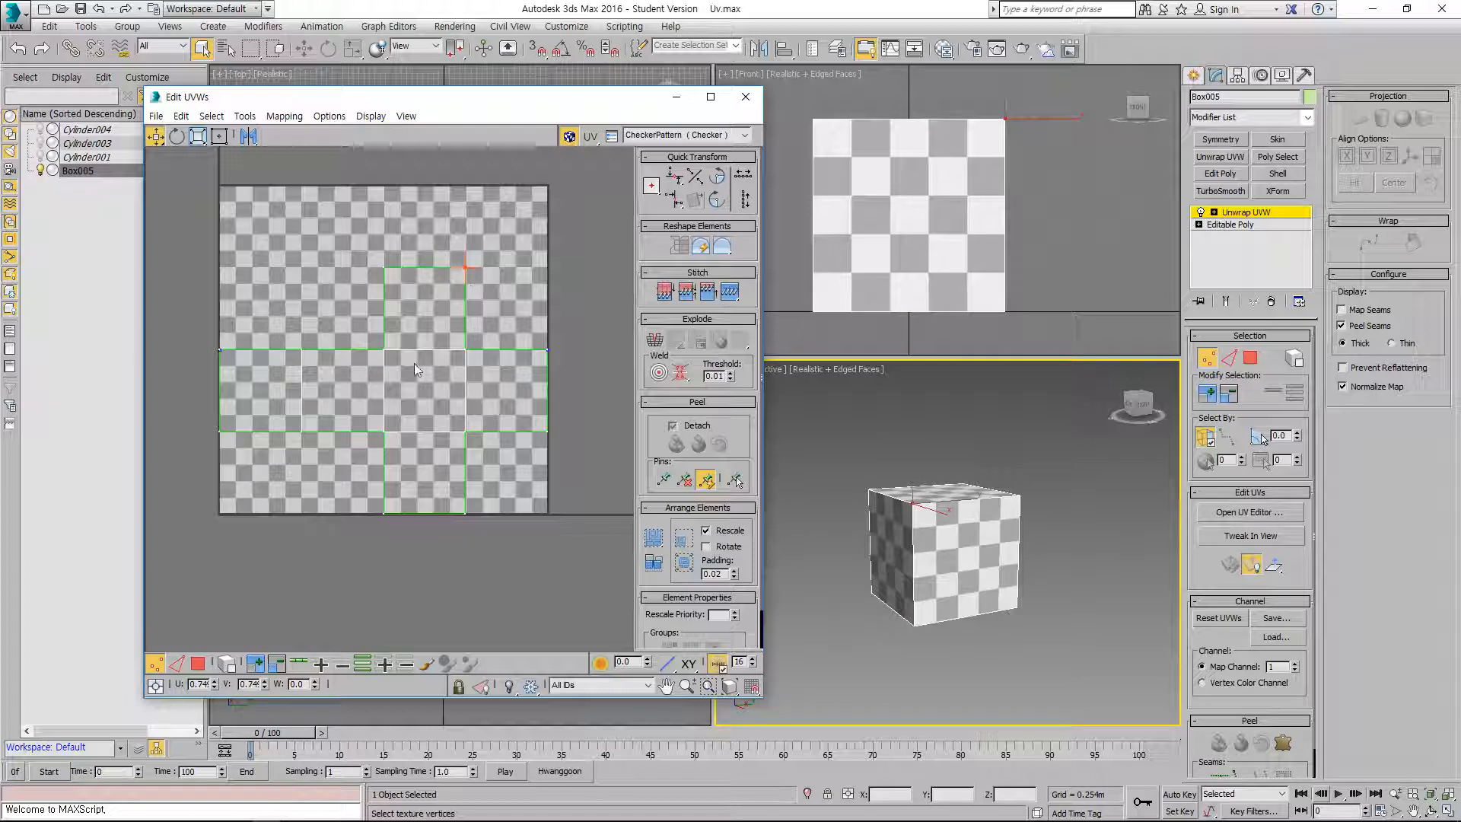
Step: Switch to UV edge selection and select edges of the cross-shaped layout one at a time to find their matching box edges
left_click(176, 664)
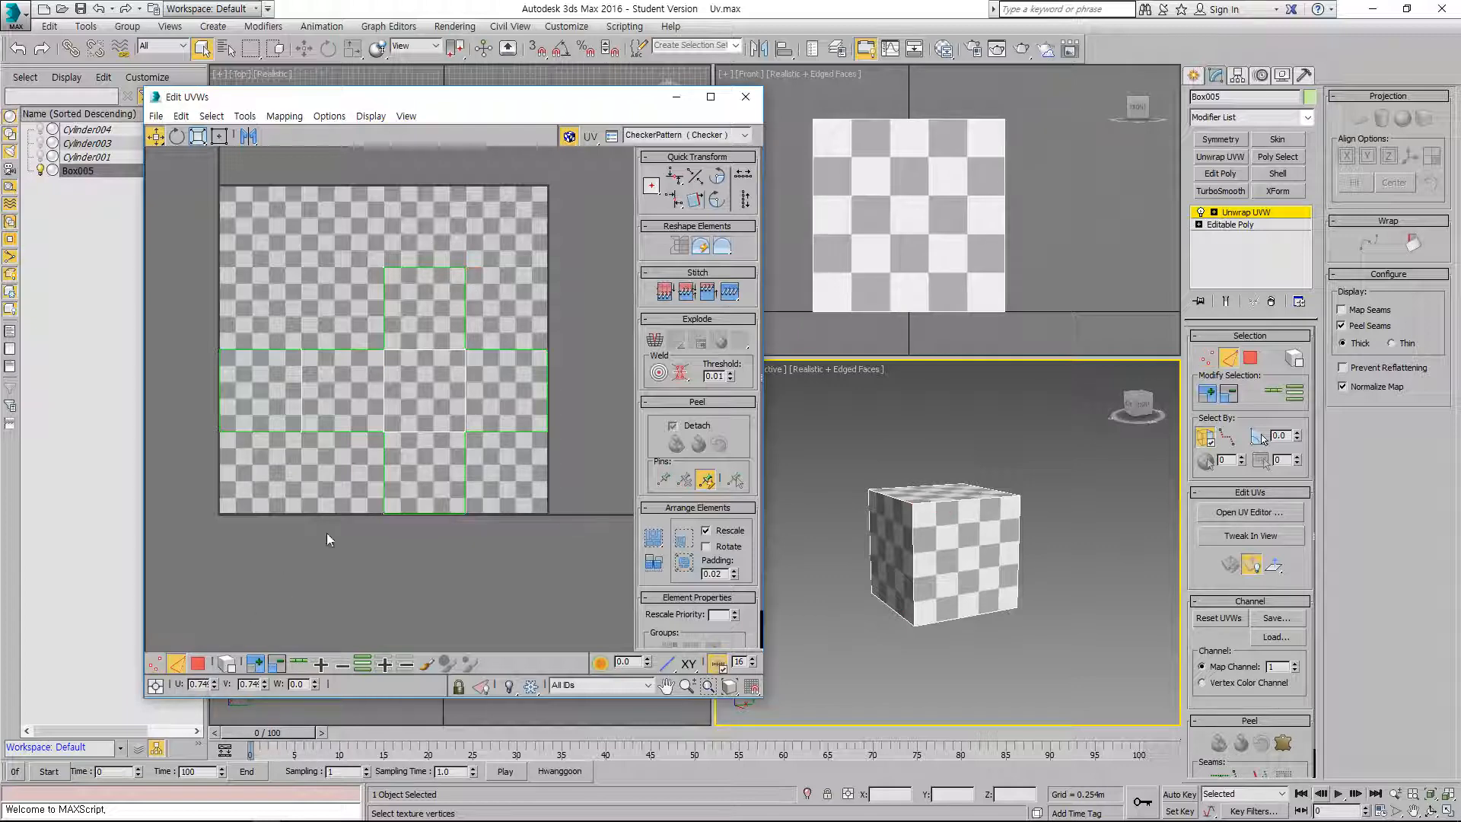
left_click(354, 432)
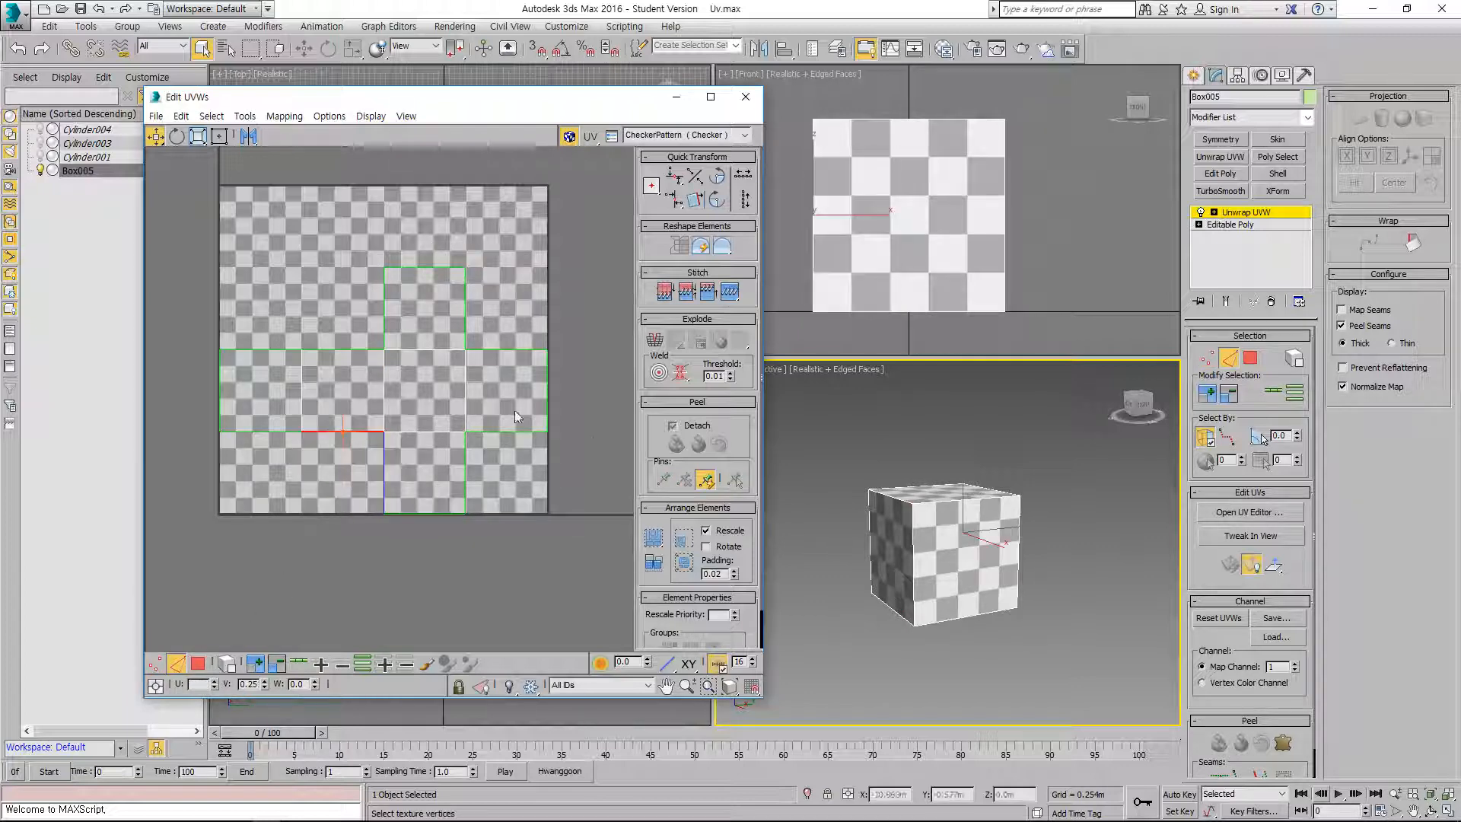
left_click(466, 377)
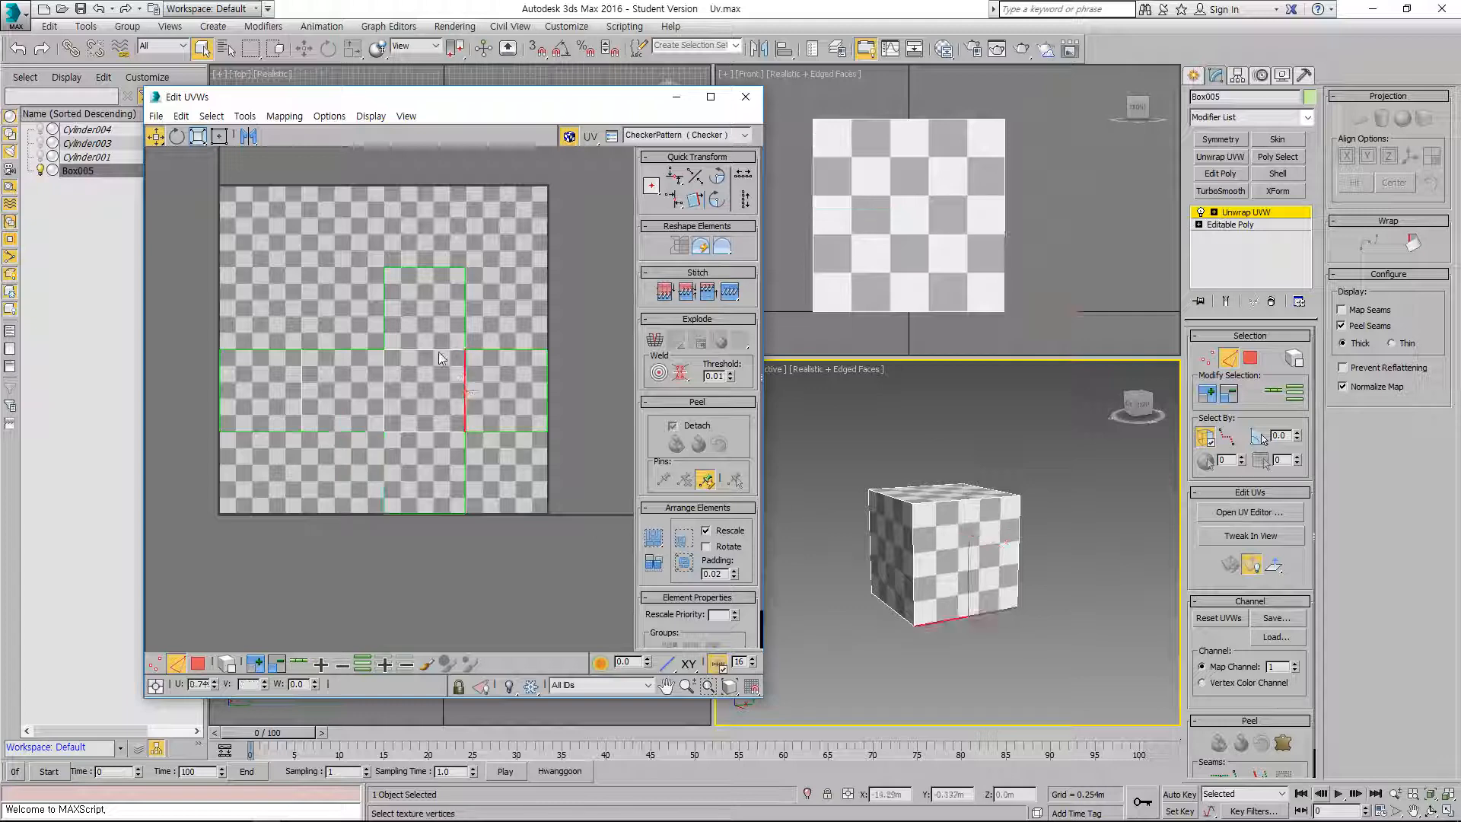
left_click(385, 378)
left_click(385, 314)
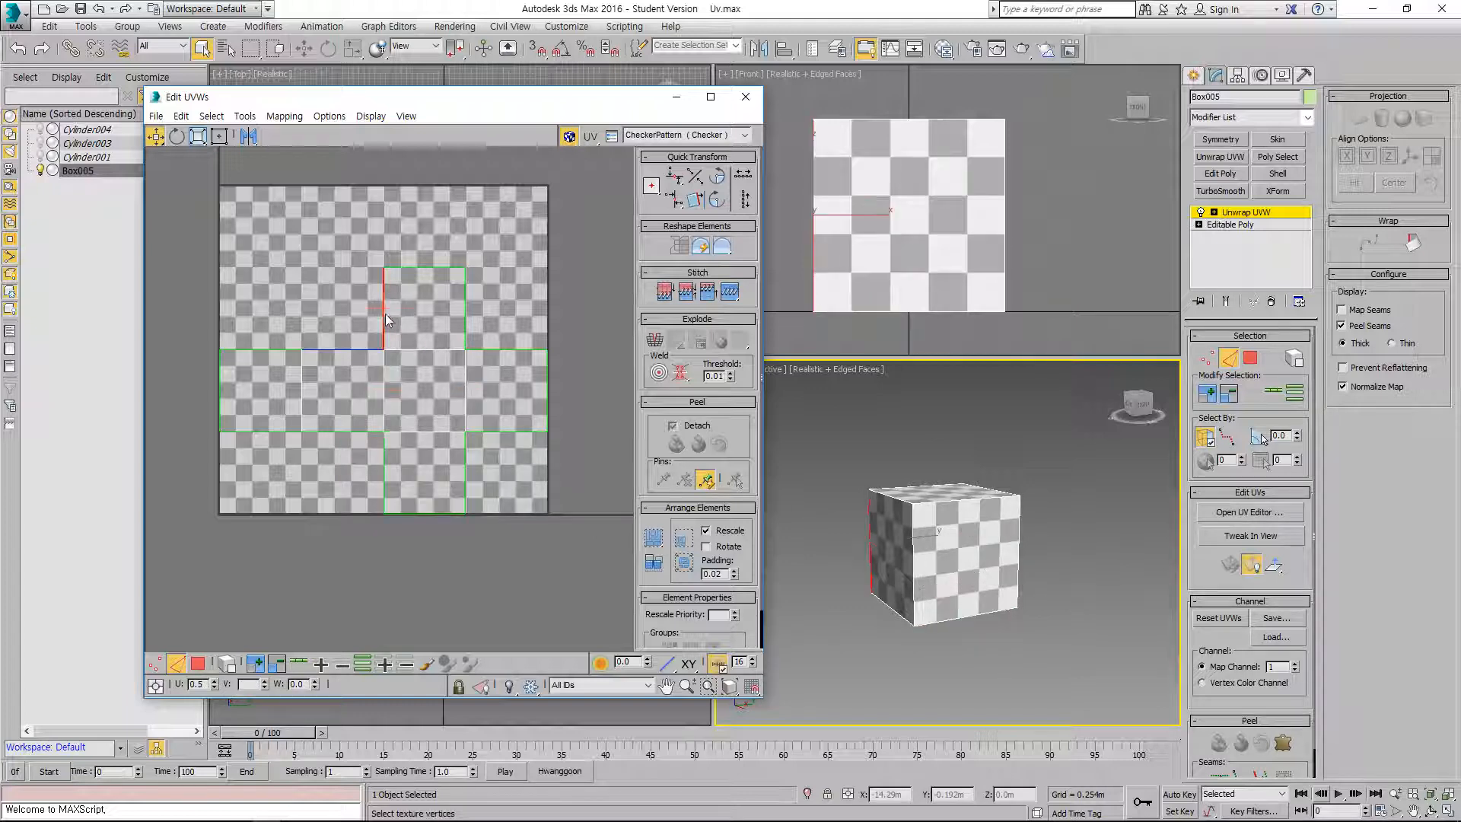
Step: Switch to UV polygon selection and select faces of the cross-shaped layout one at a time to find their matching box sides
left_click(463, 313)
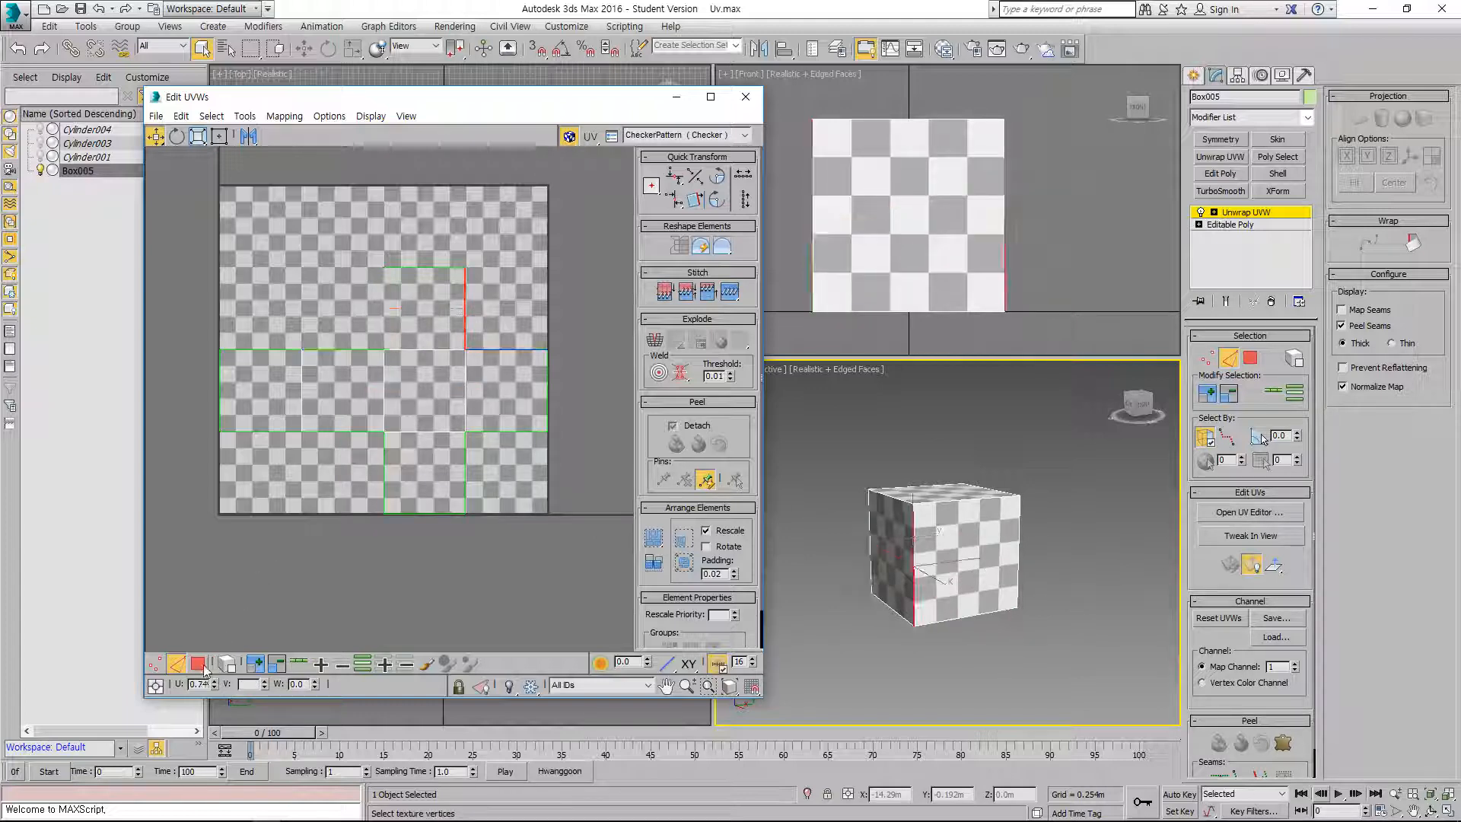
left_click(199, 664)
left_click(433, 484)
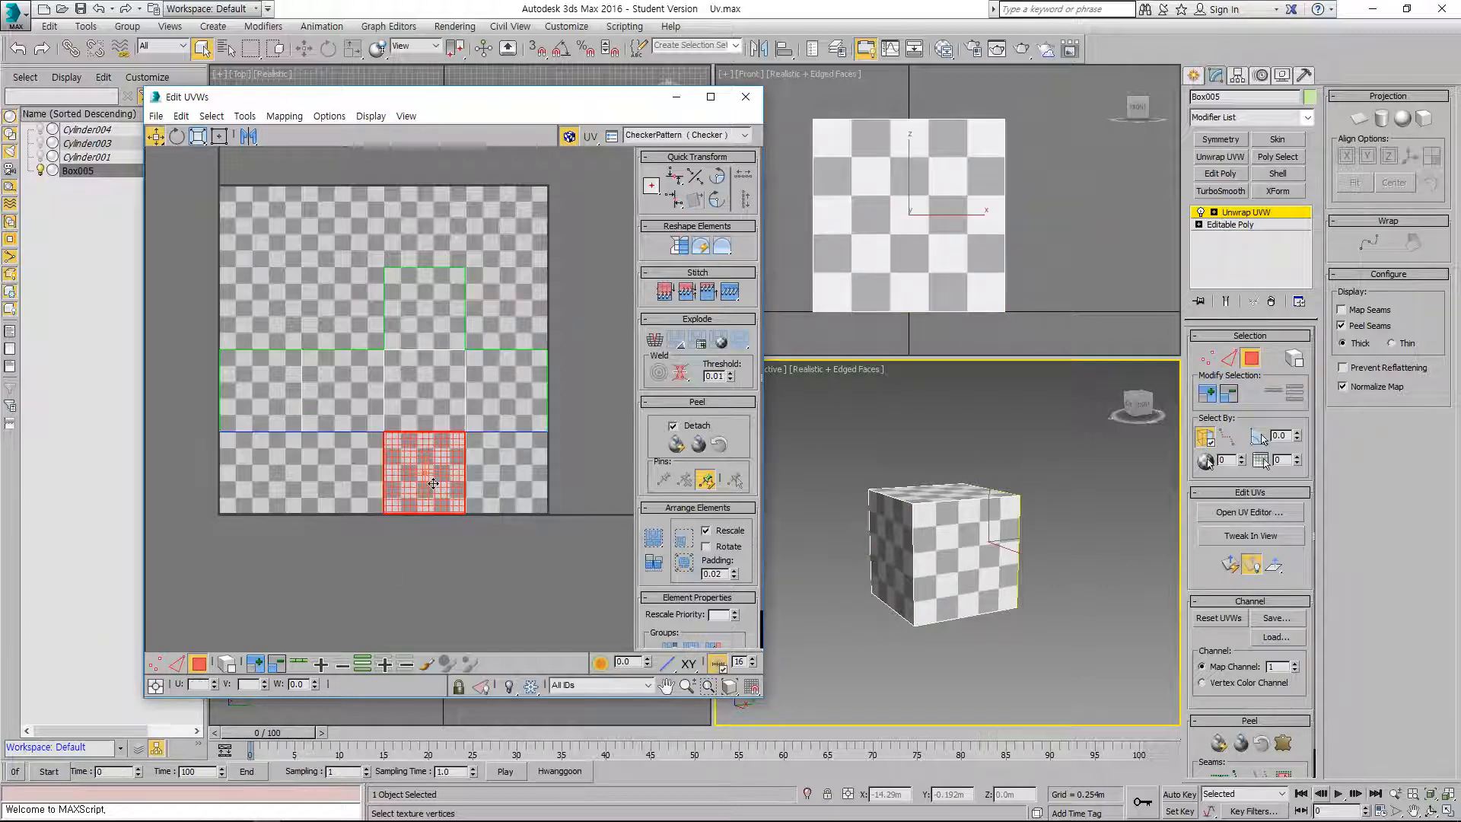
left_click(415, 395)
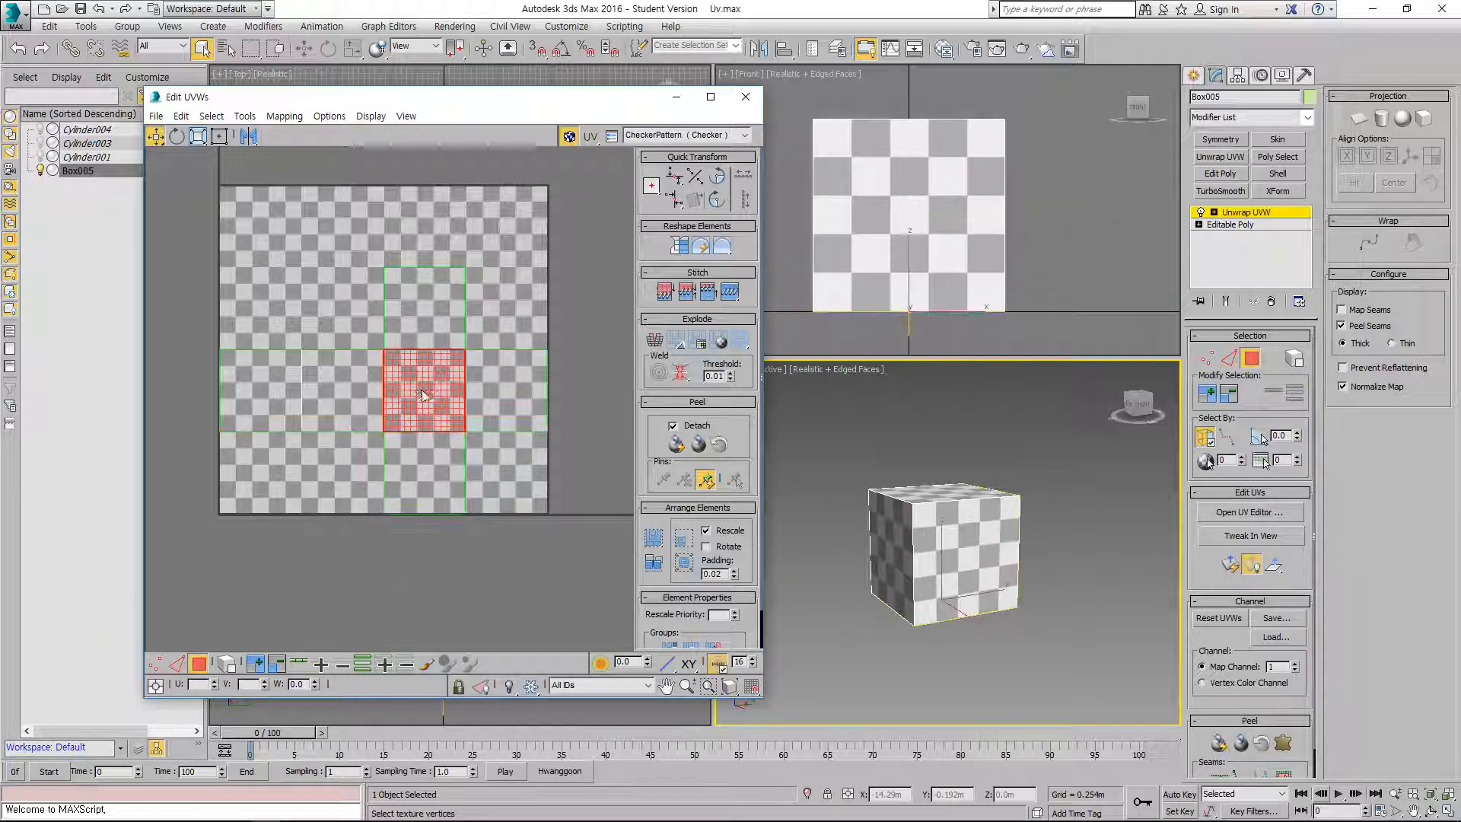
left_click(432, 326)
left_click(497, 382)
left_click(342, 390)
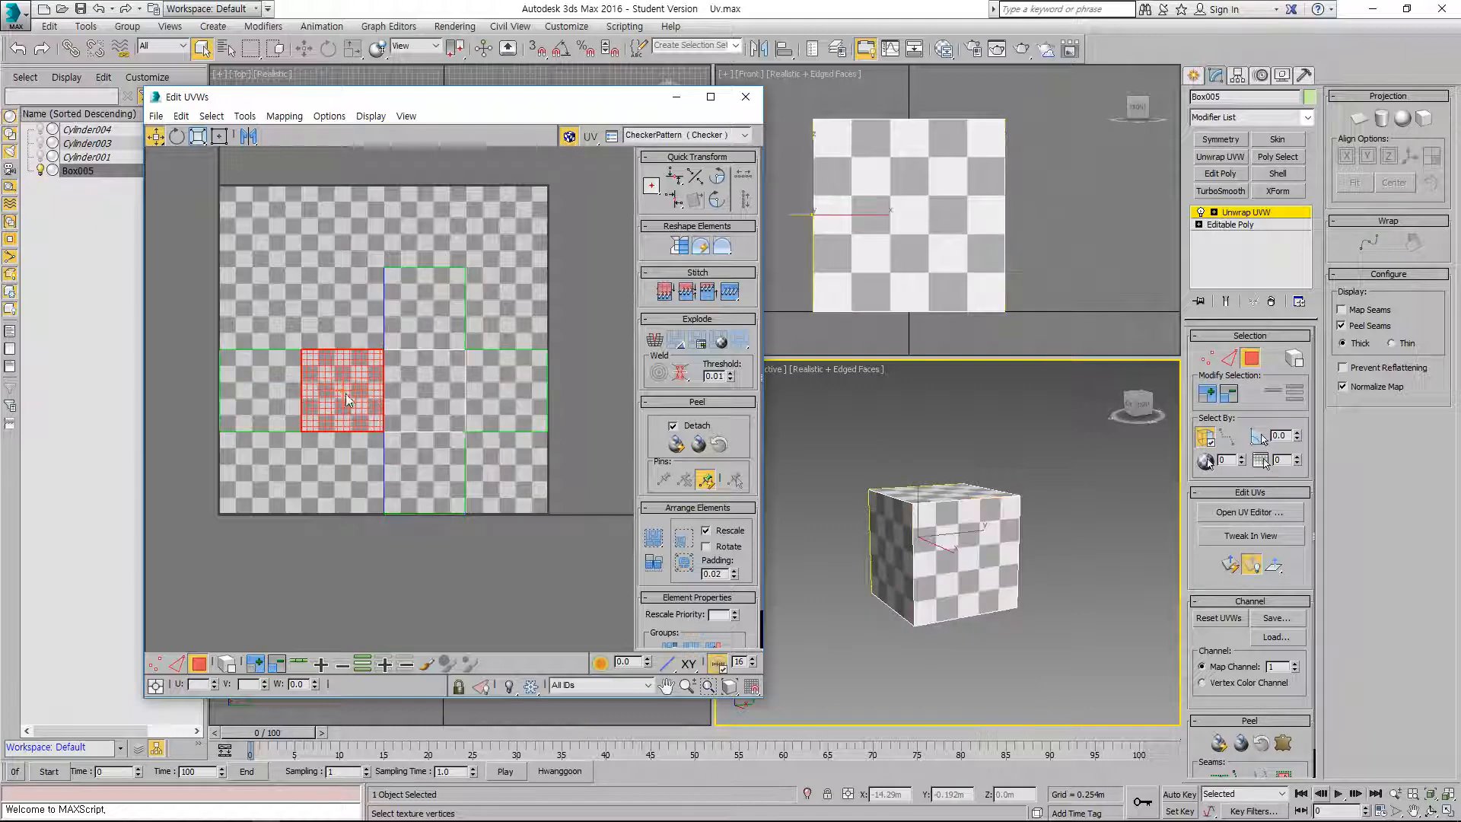
left_click(267, 394)
left_click(421, 409)
left_click_drag(421, 409, 420, 490)
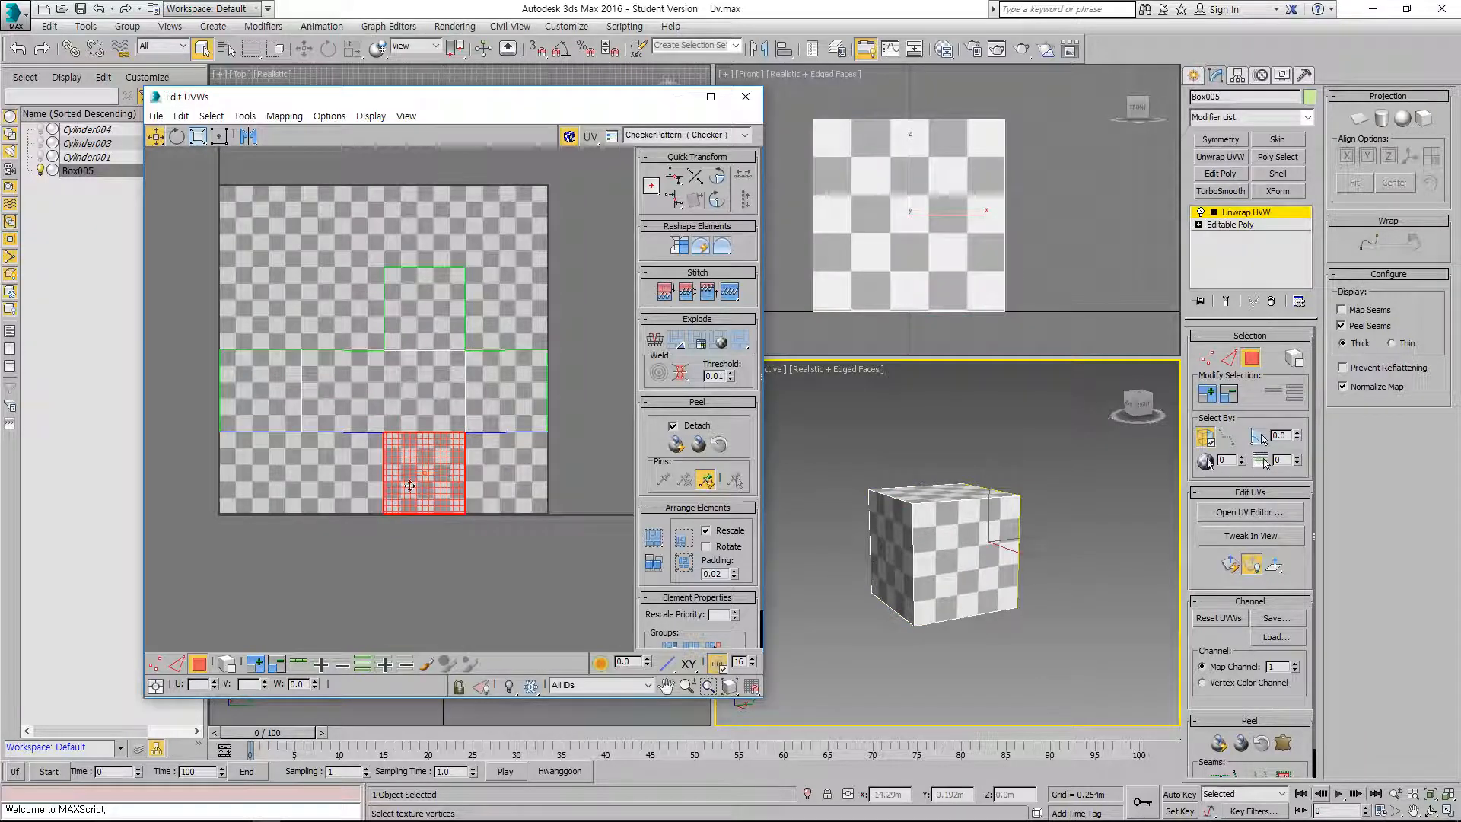
Step: Select all the UV faces to examine how the whole layout sits in the UV square, and clear the selection
left_click(335, 572)
key("ctrl+a")
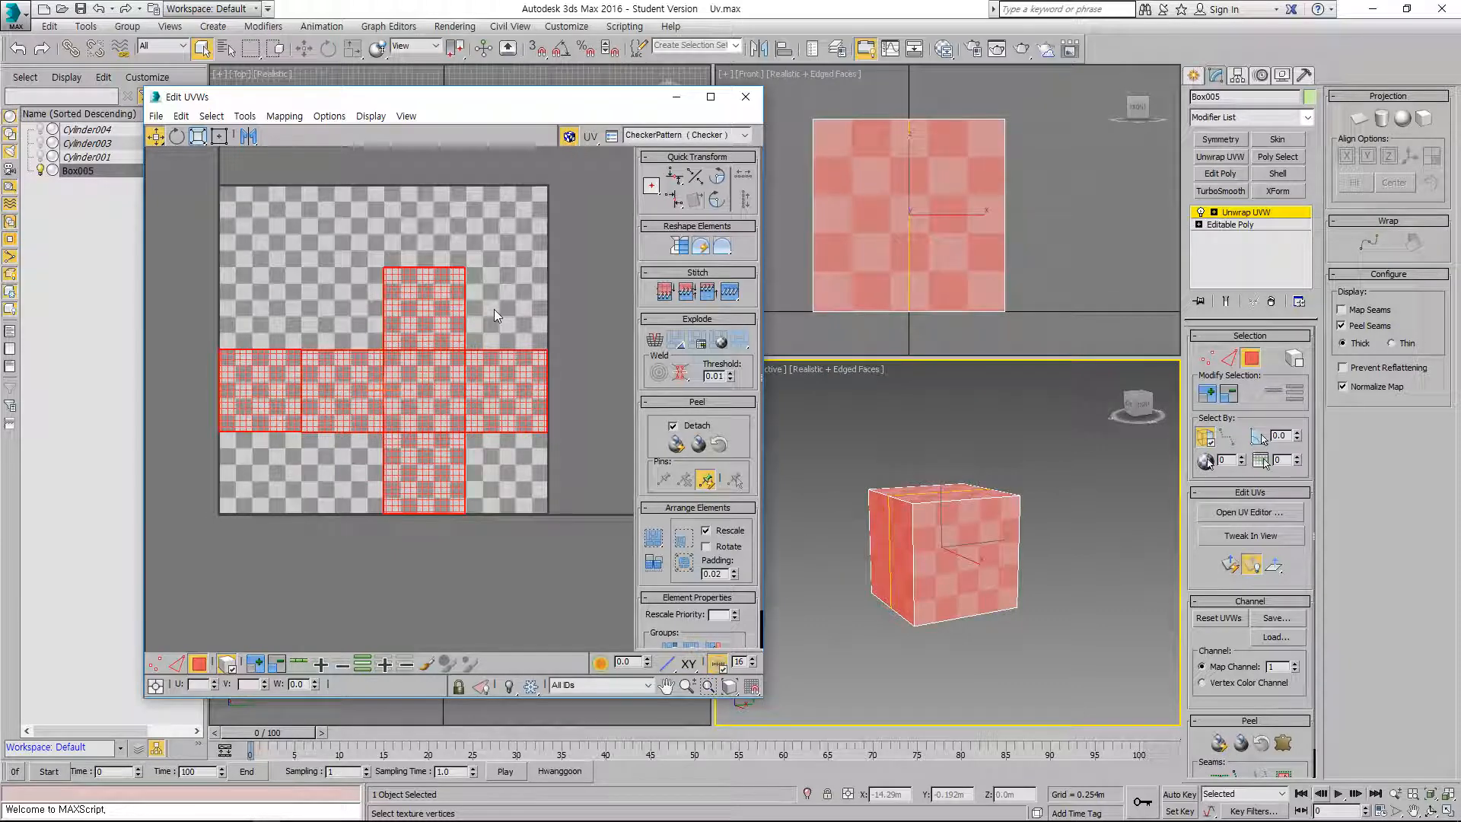
left_click(496, 523)
key("ctrl+a")
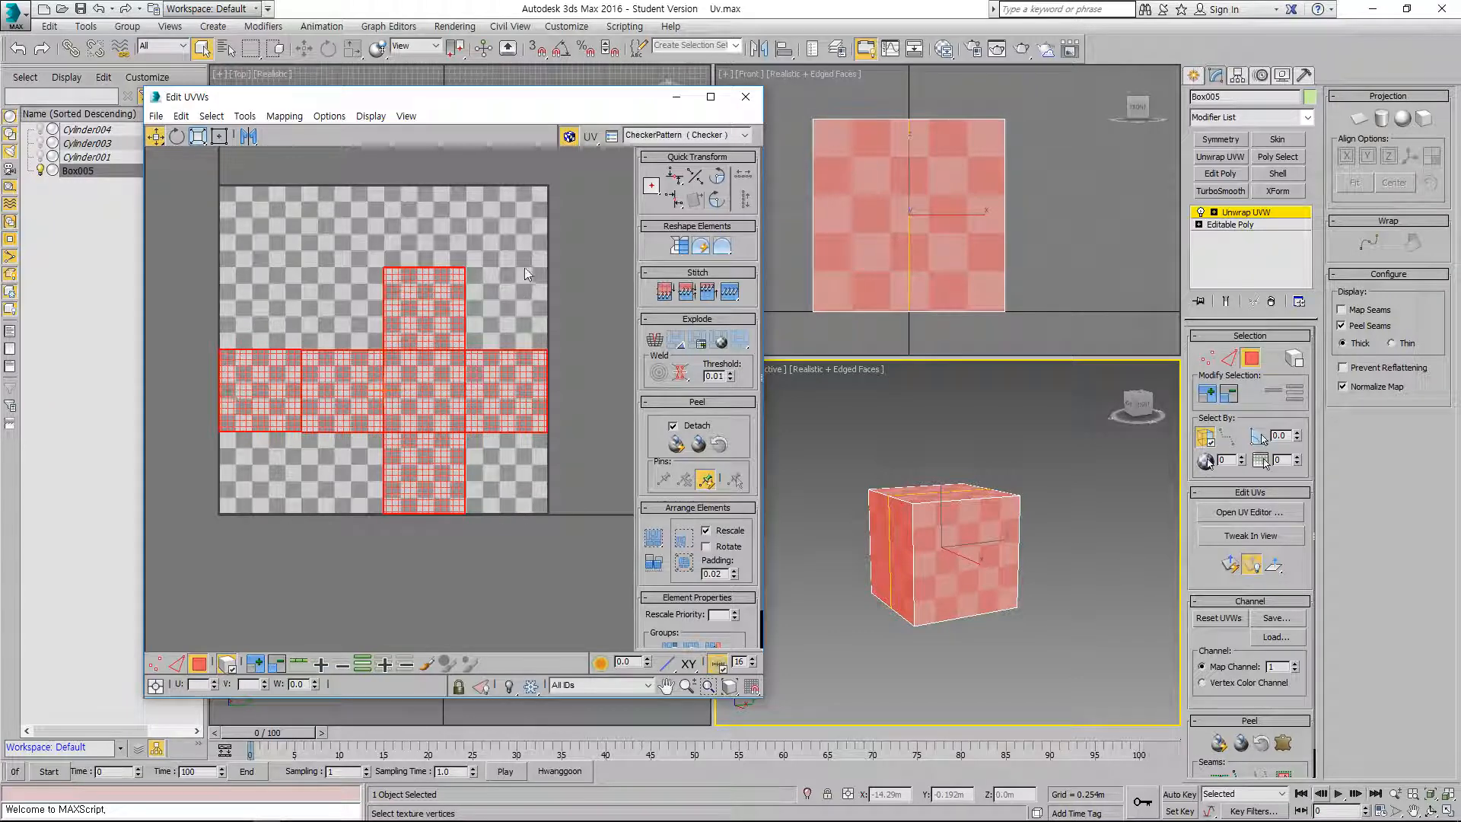
left_click(235, 509)
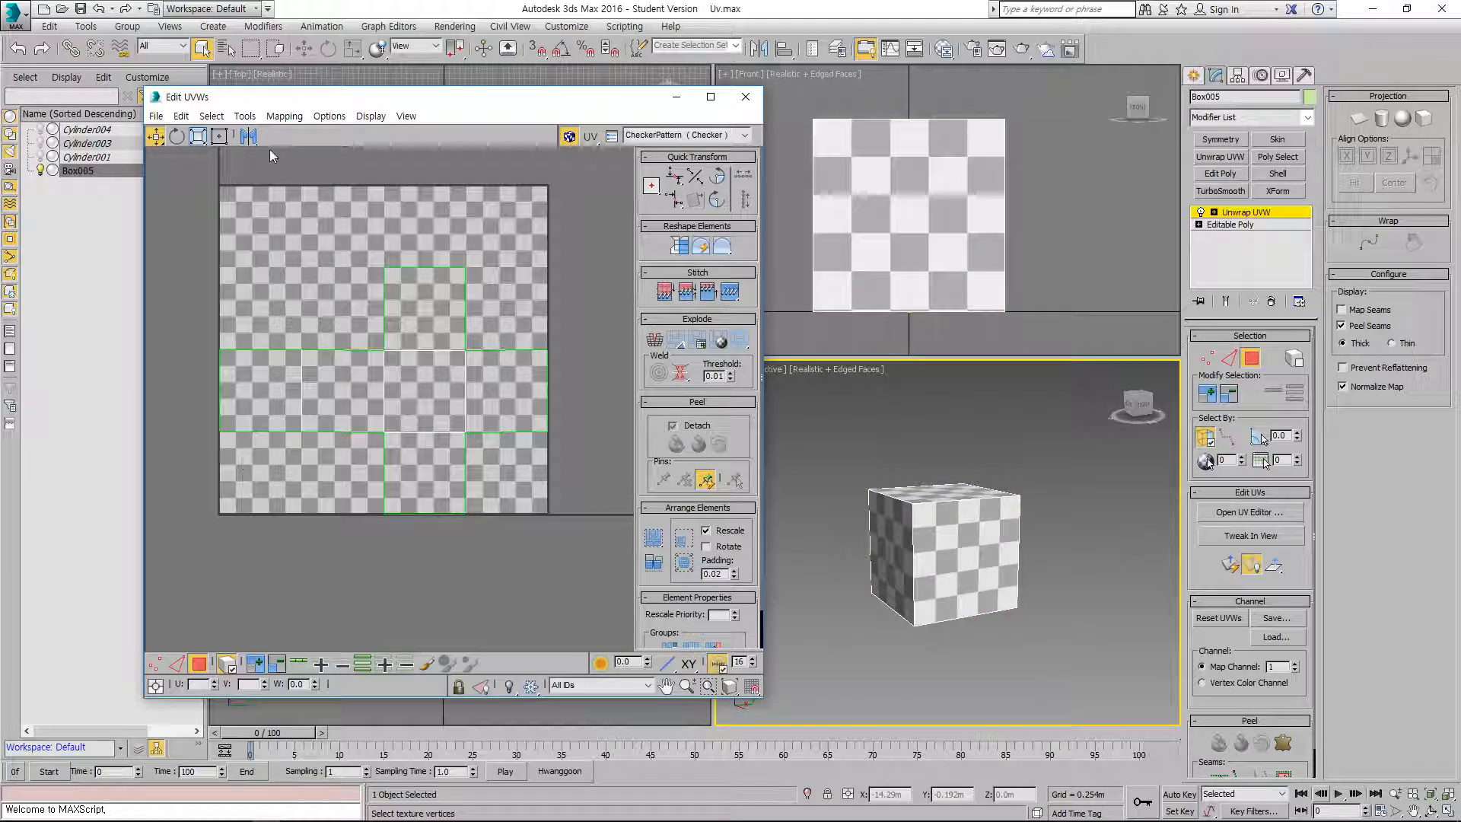
Step: Render the box's UVW template at 1024 by 1024 and widen the render window to show the full layout width
left_click(244, 116)
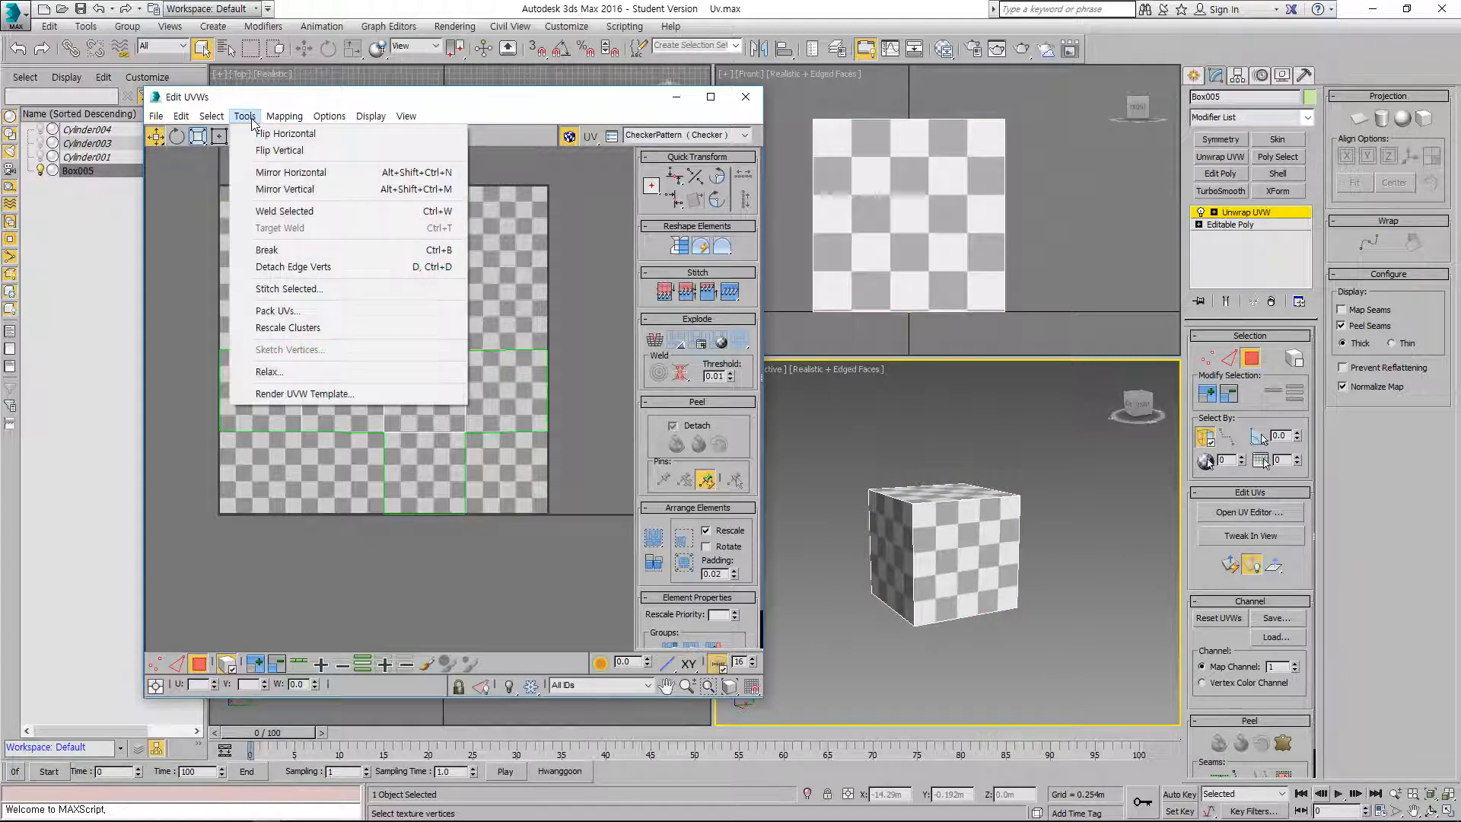
left_click(336, 396)
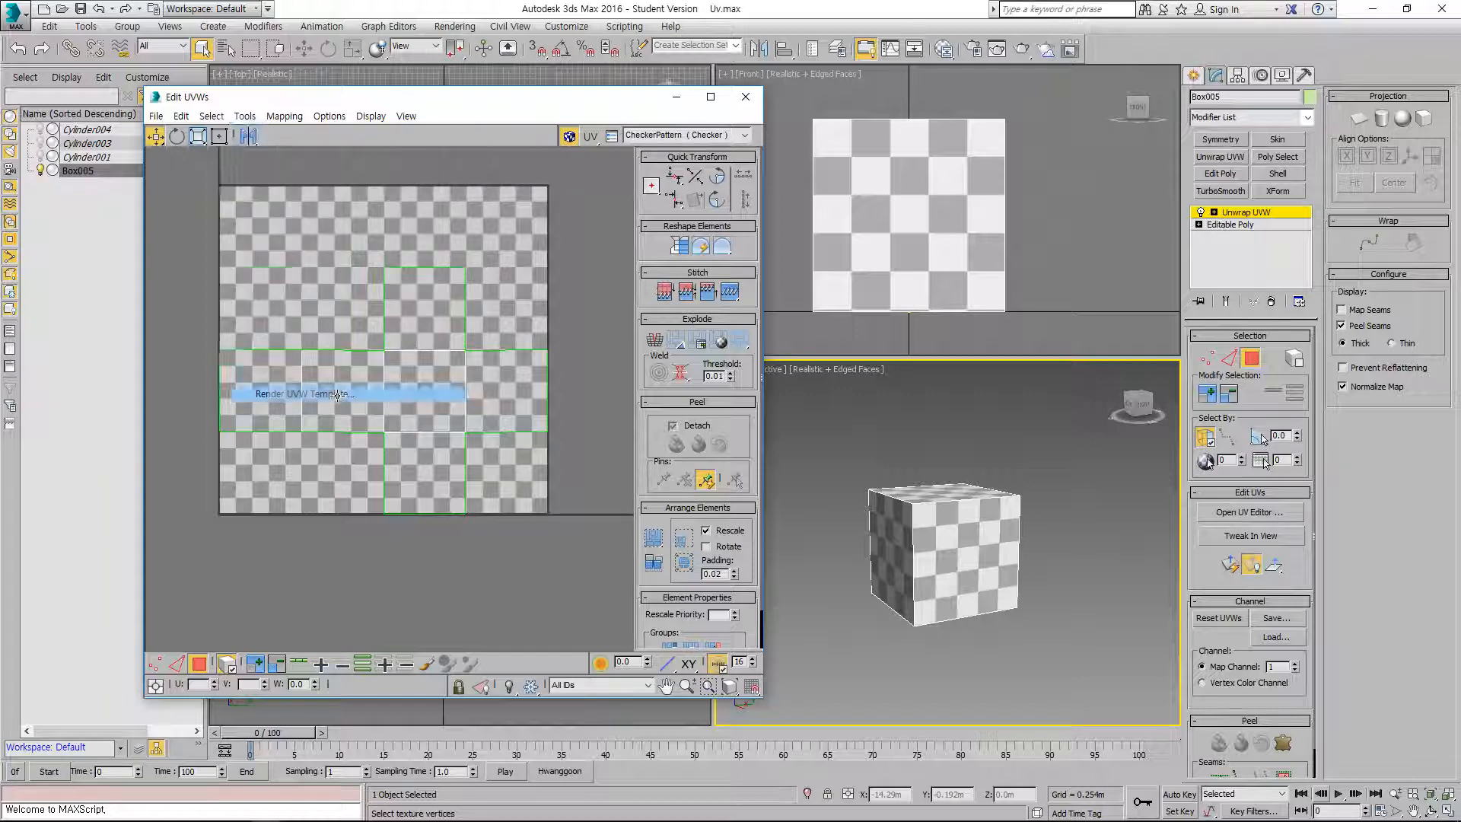
left_click_drag(205, 143, 296, 188)
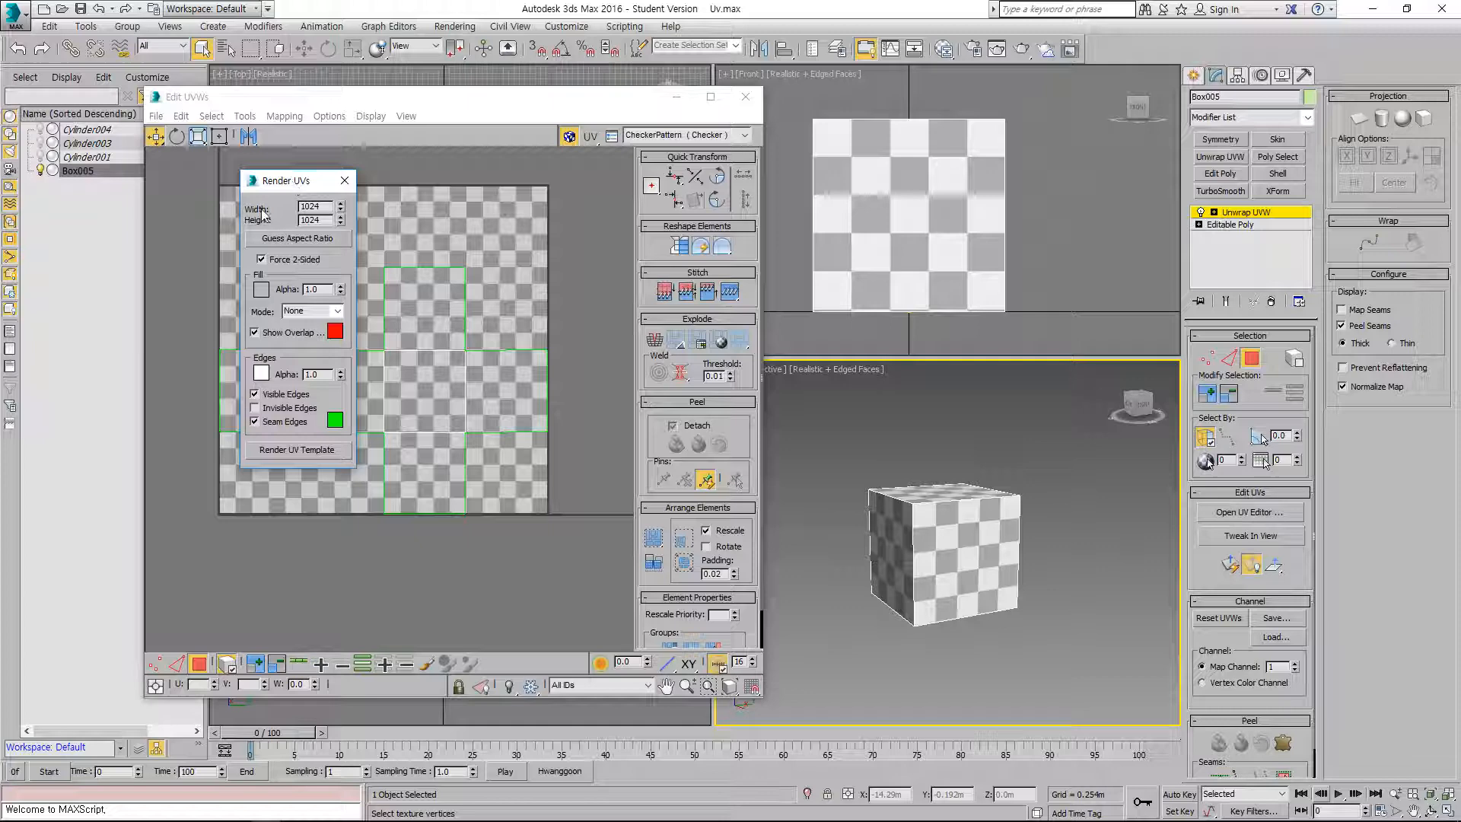
left_click(301, 206)
left_click(298, 449)
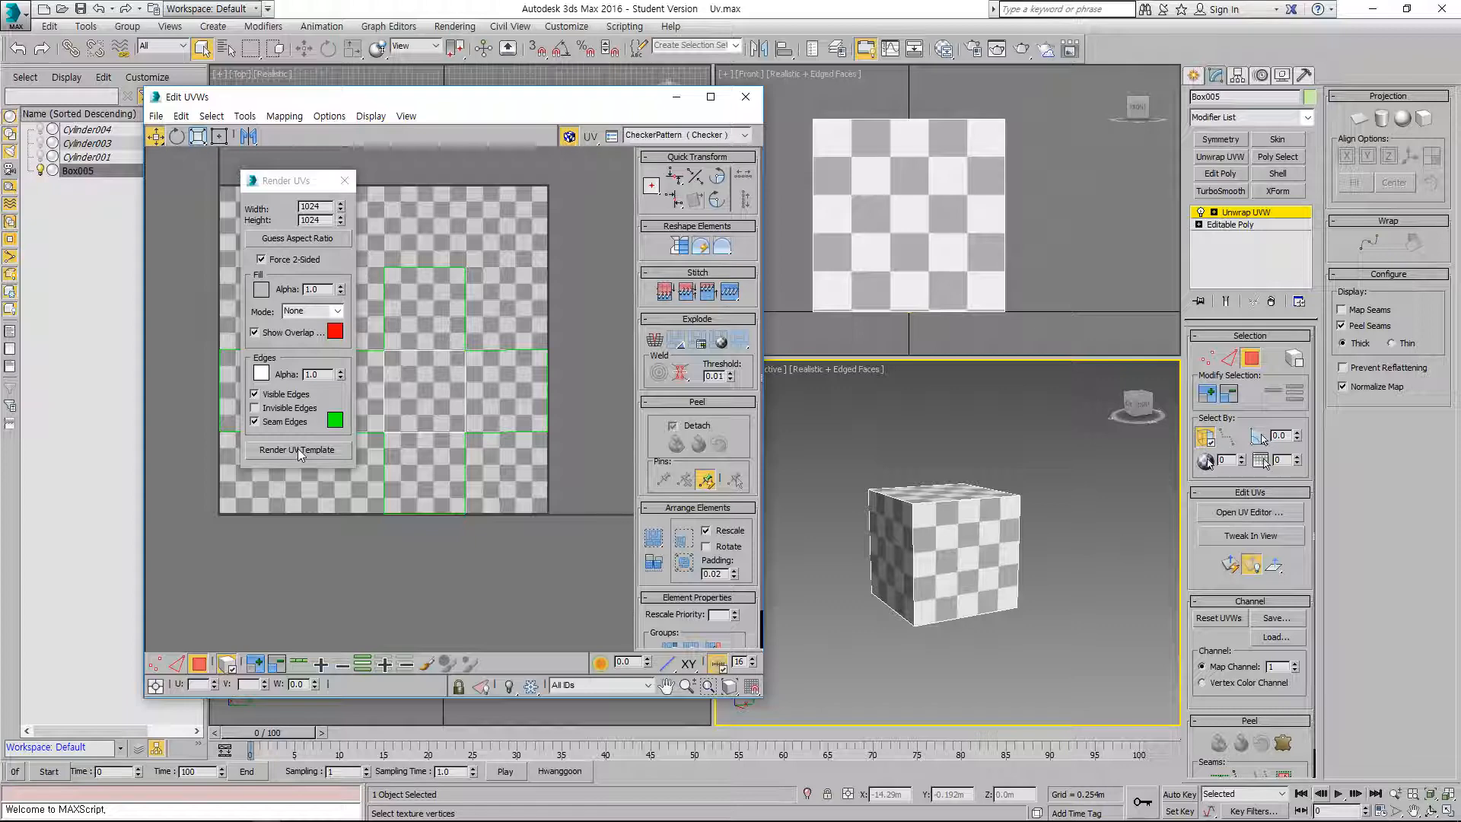
left_click(298, 448)
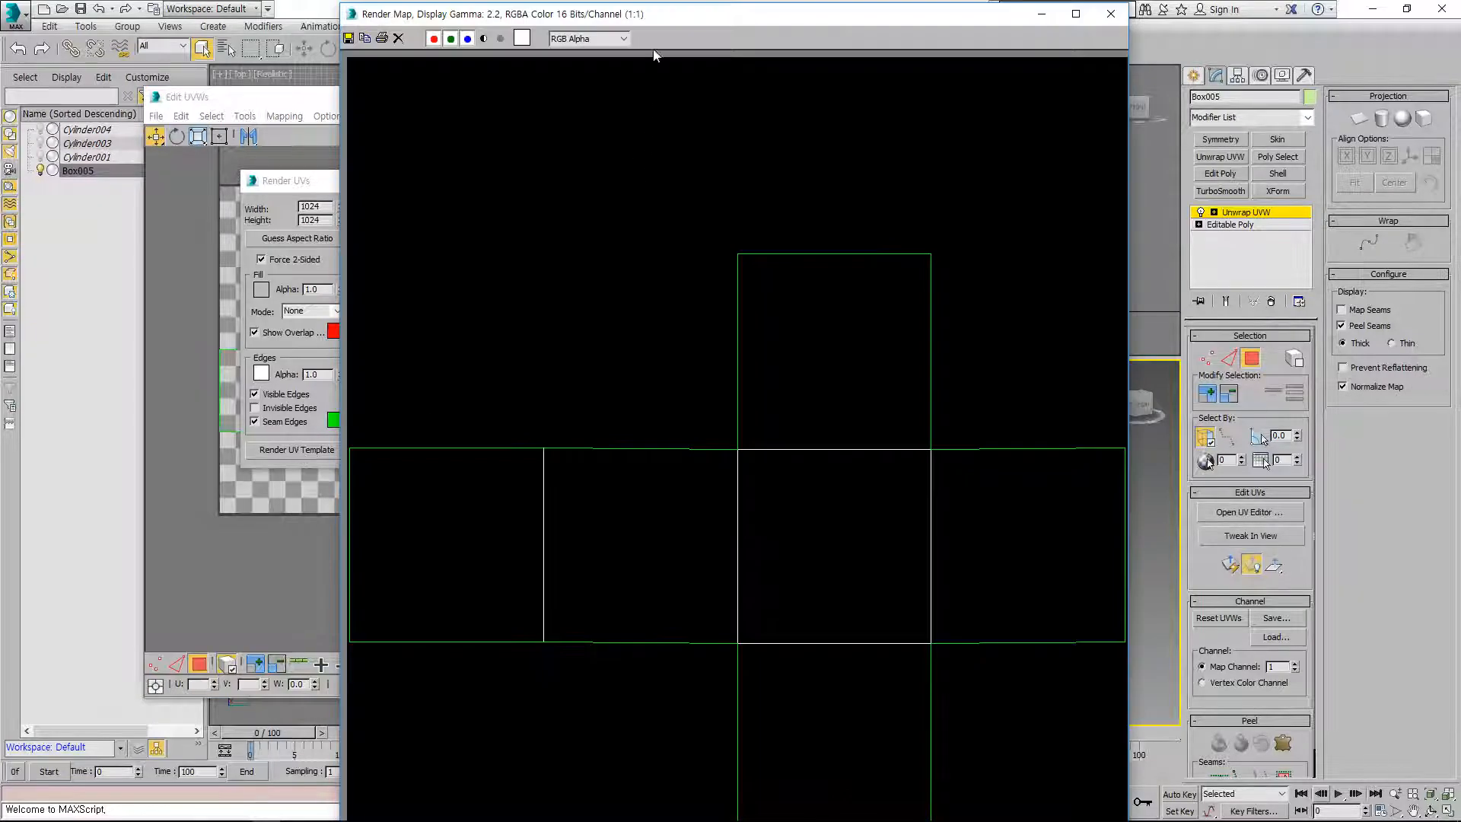
left_click_drag(655, 12, 619, 9)
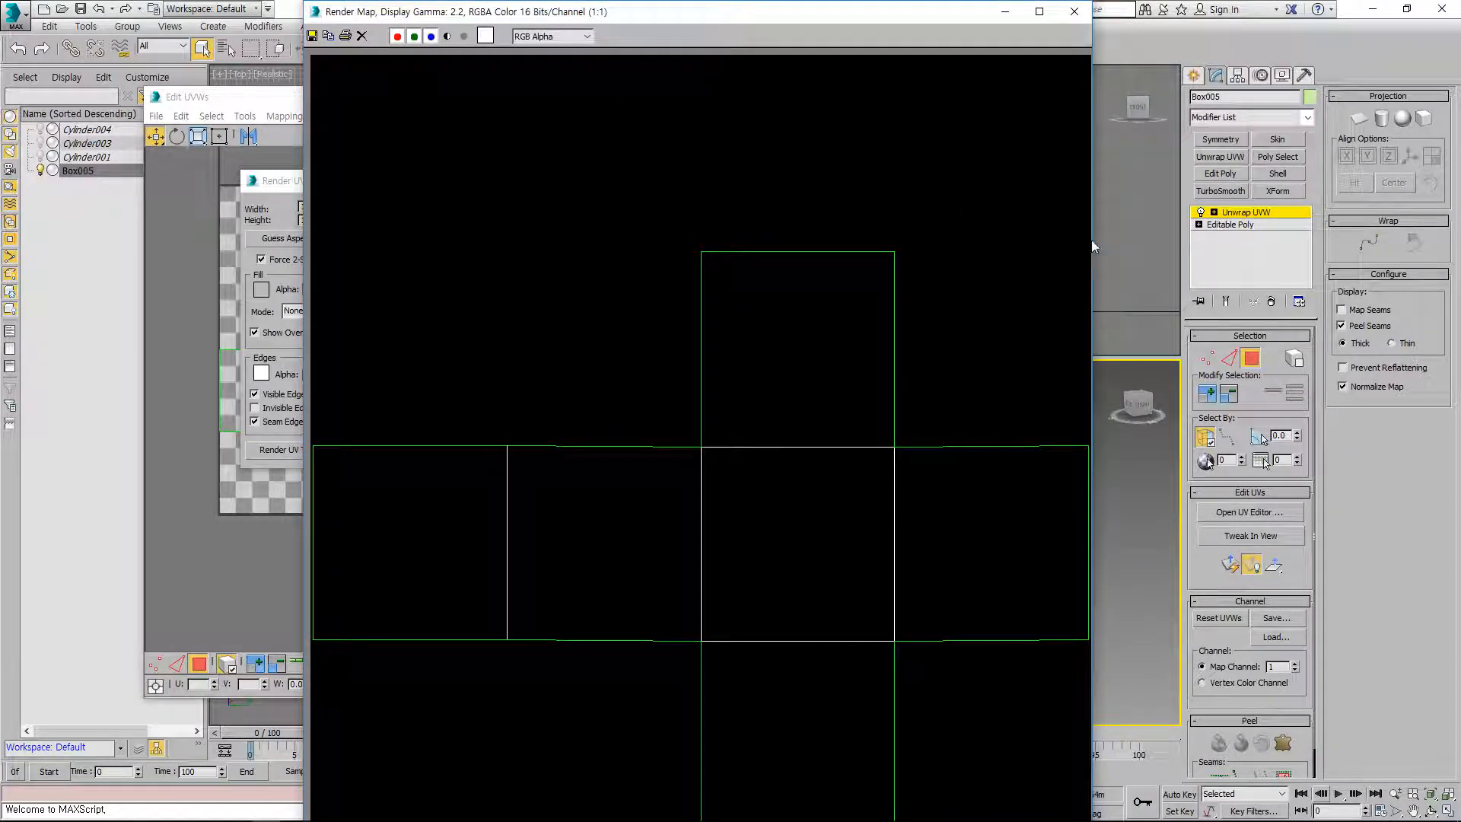
left_click_drag(1090, 240, 1178, 239)
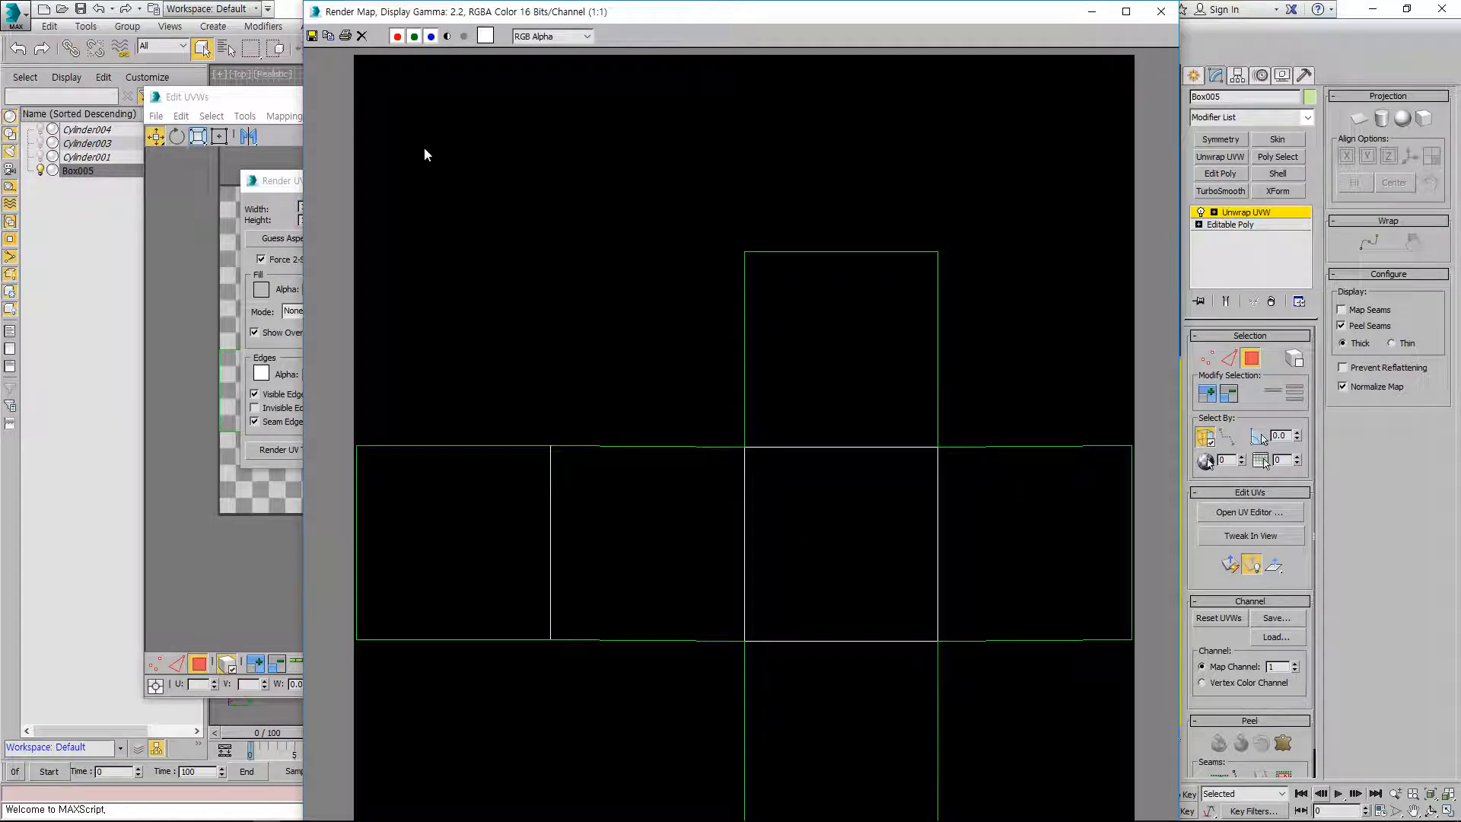
Step: Save the rendered UV template as a JPEG file named box in the uv folder and close the render windows
left_click(312, 36)
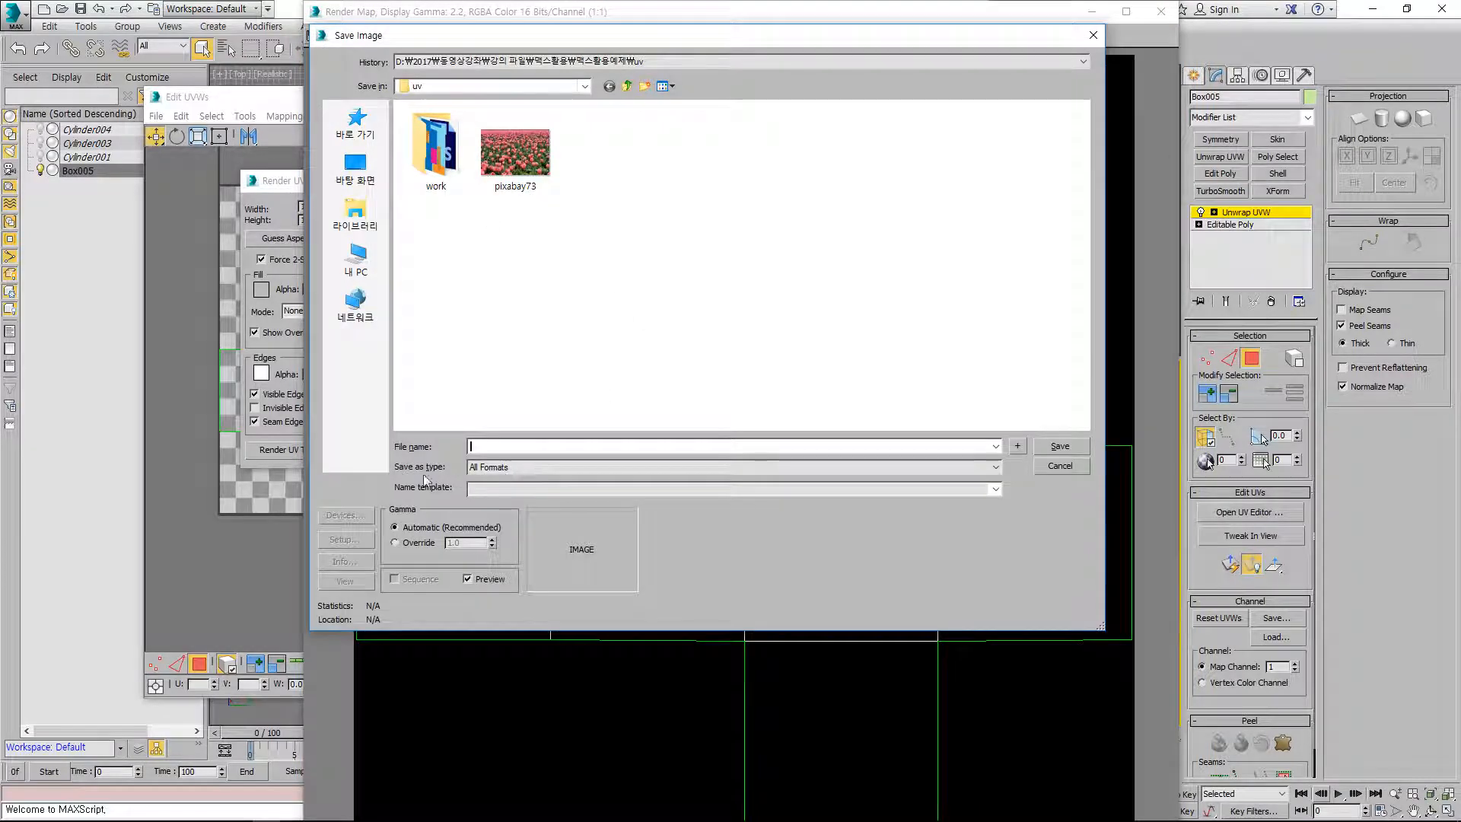
left_click(995, 467)
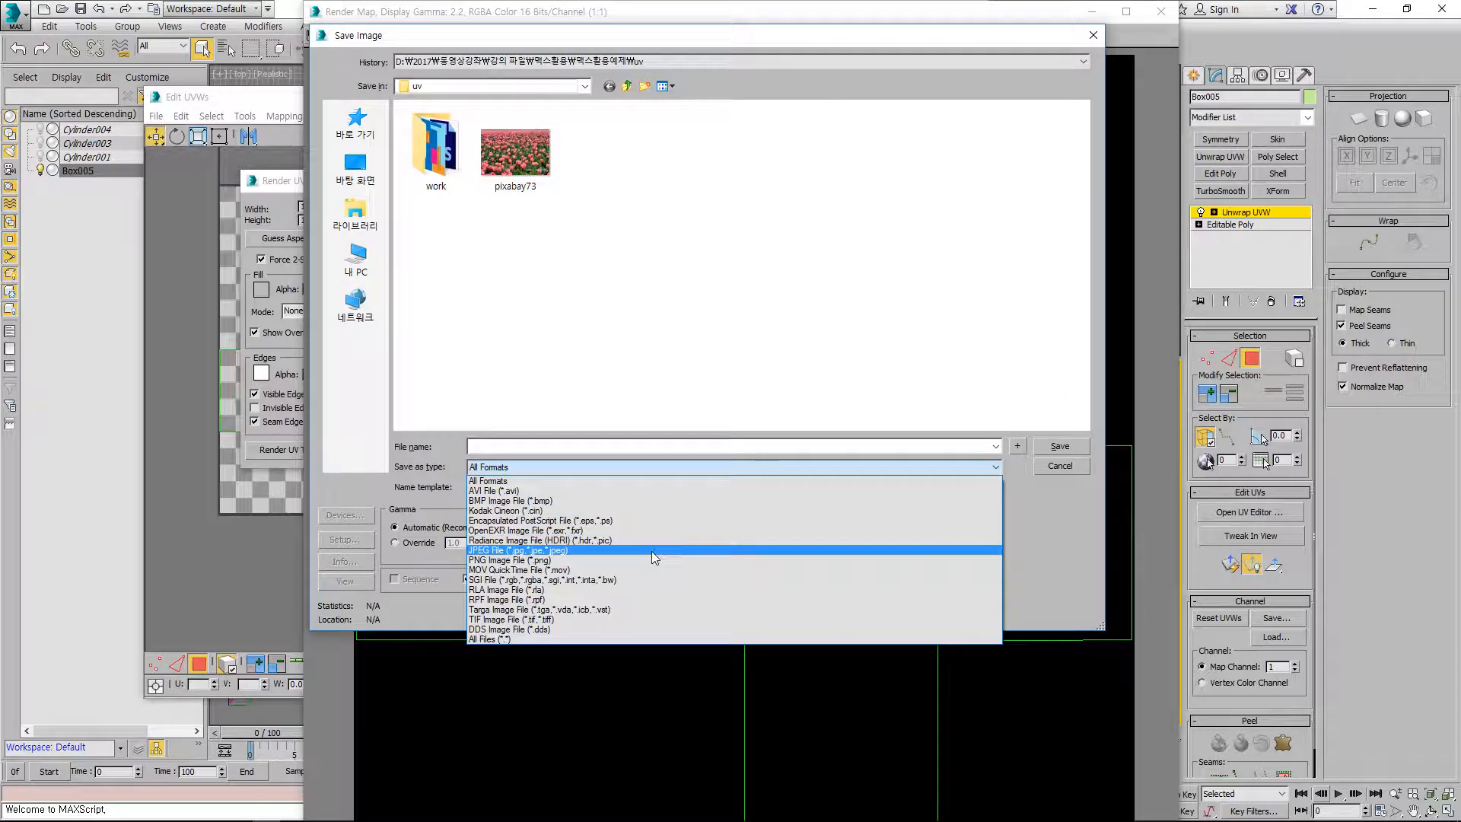
left_click(655, 550)
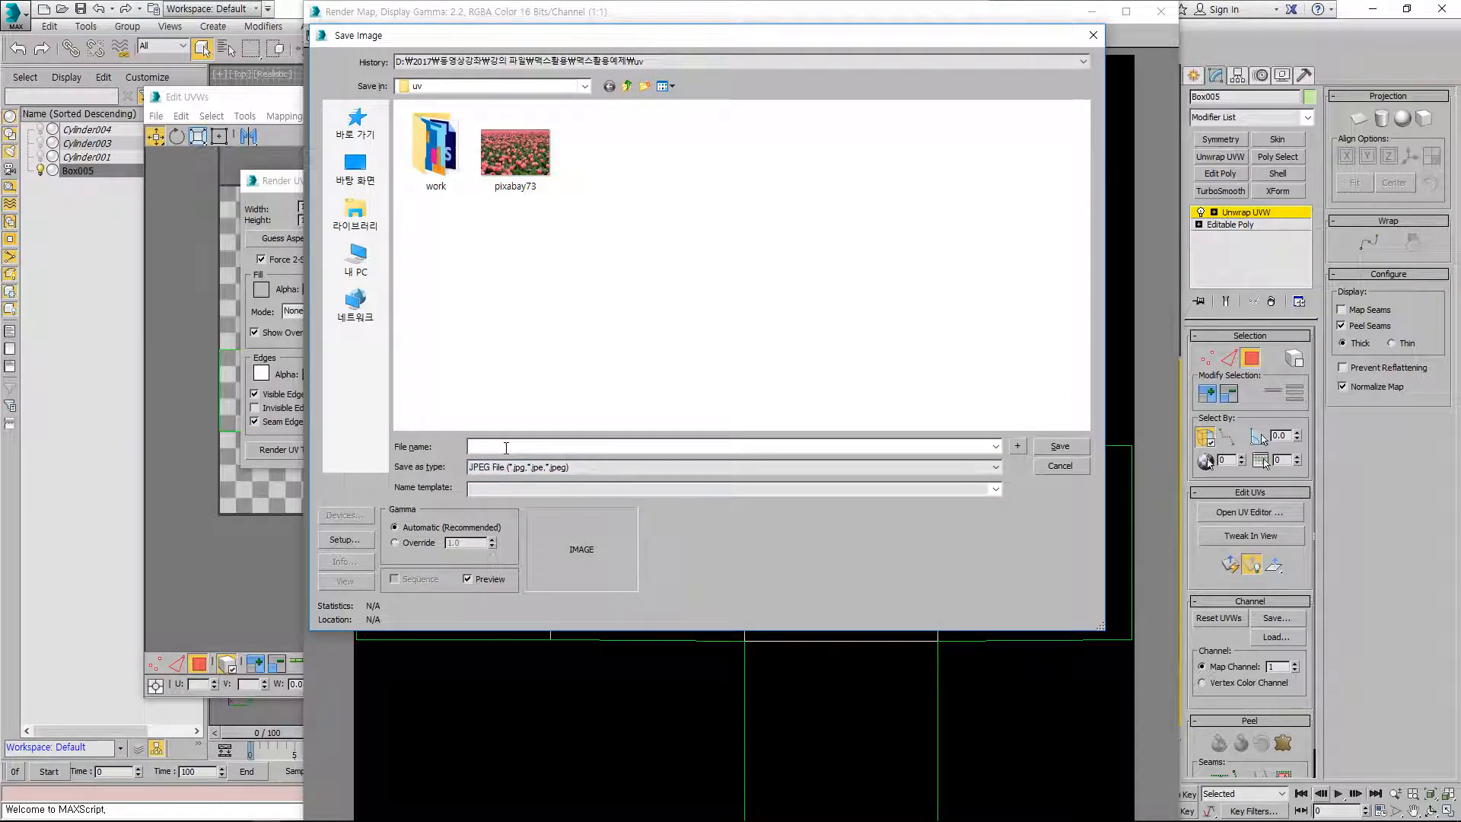
type("x")
left_click(1058, 449)
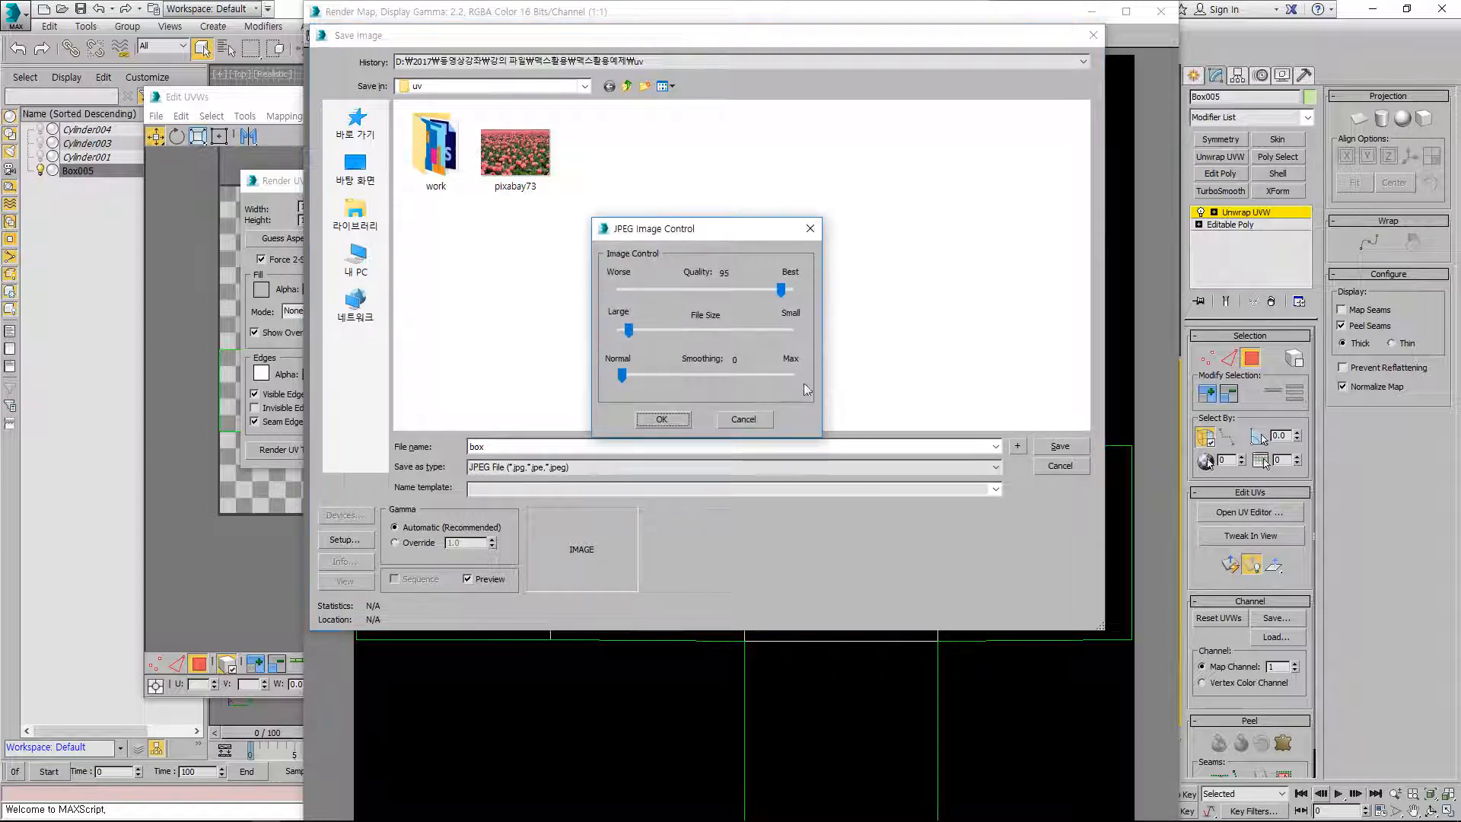
left_click(661, 419)
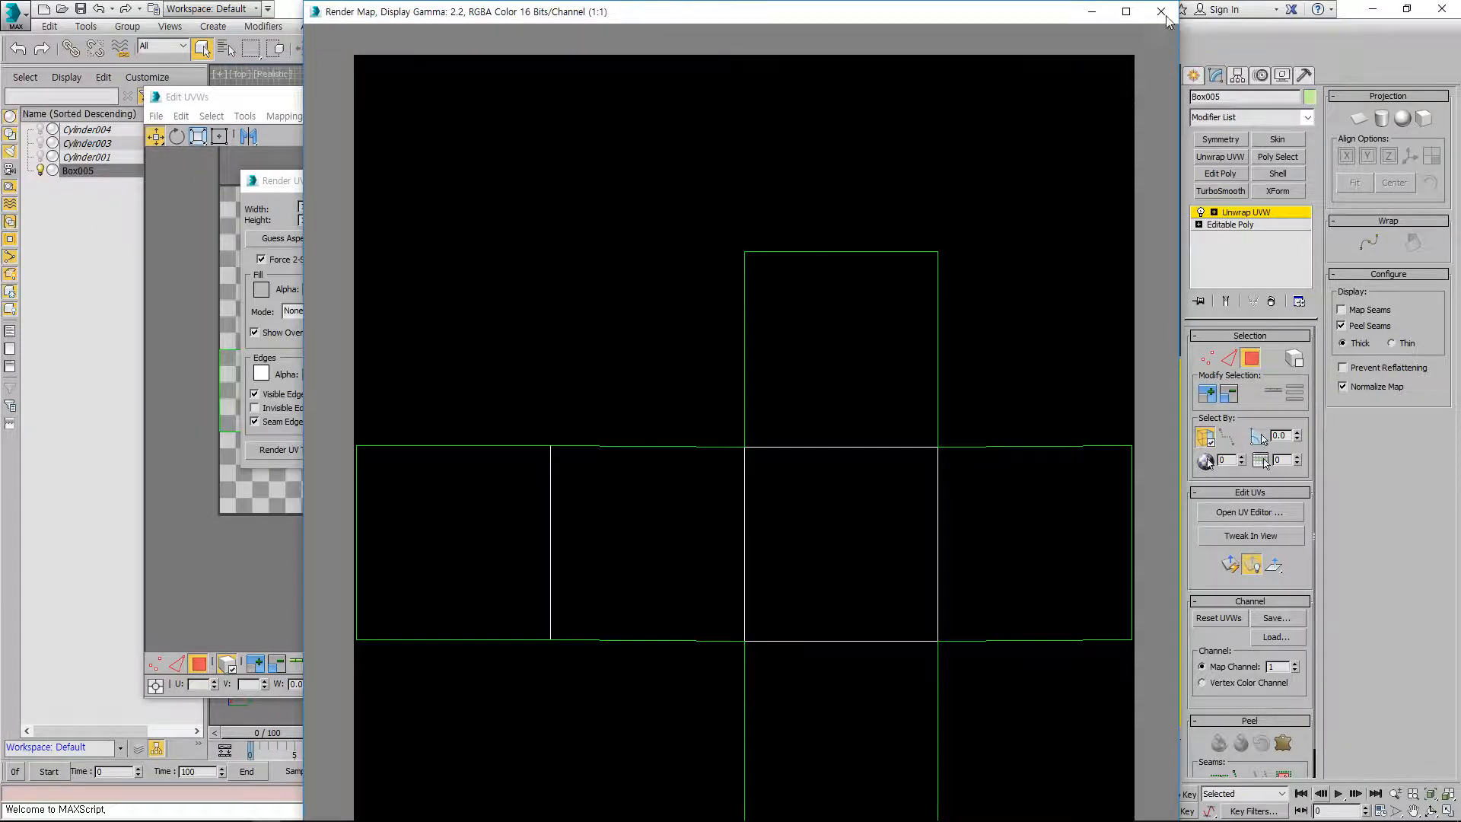
left_click(1162, 13)
left_click(346, 181)
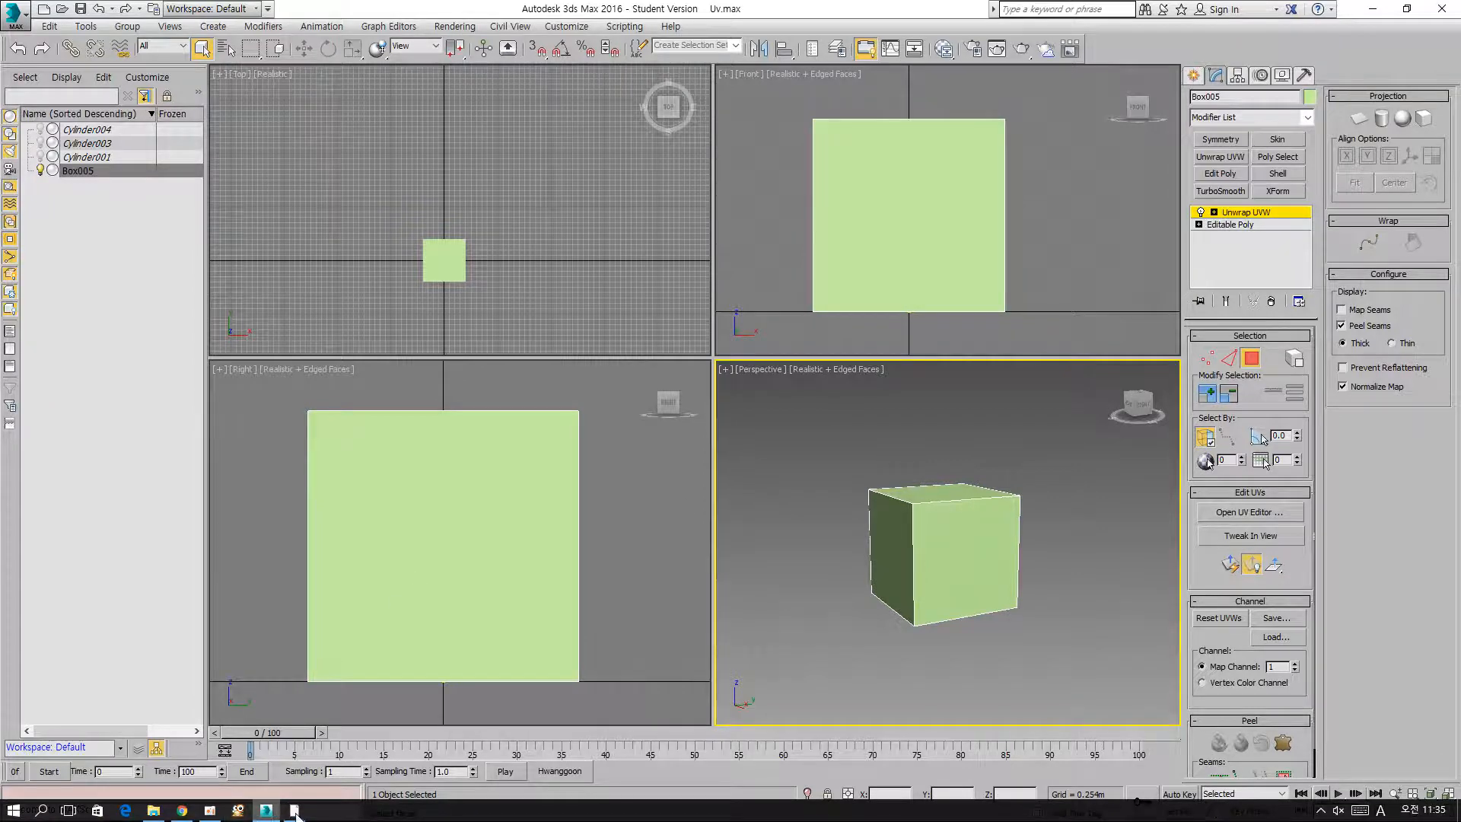
Step: Switch to Photoshop, open box.jpg from the uv folder, and arrange the Character panel and image window so the template is unobstructed
left_click(294, 816)
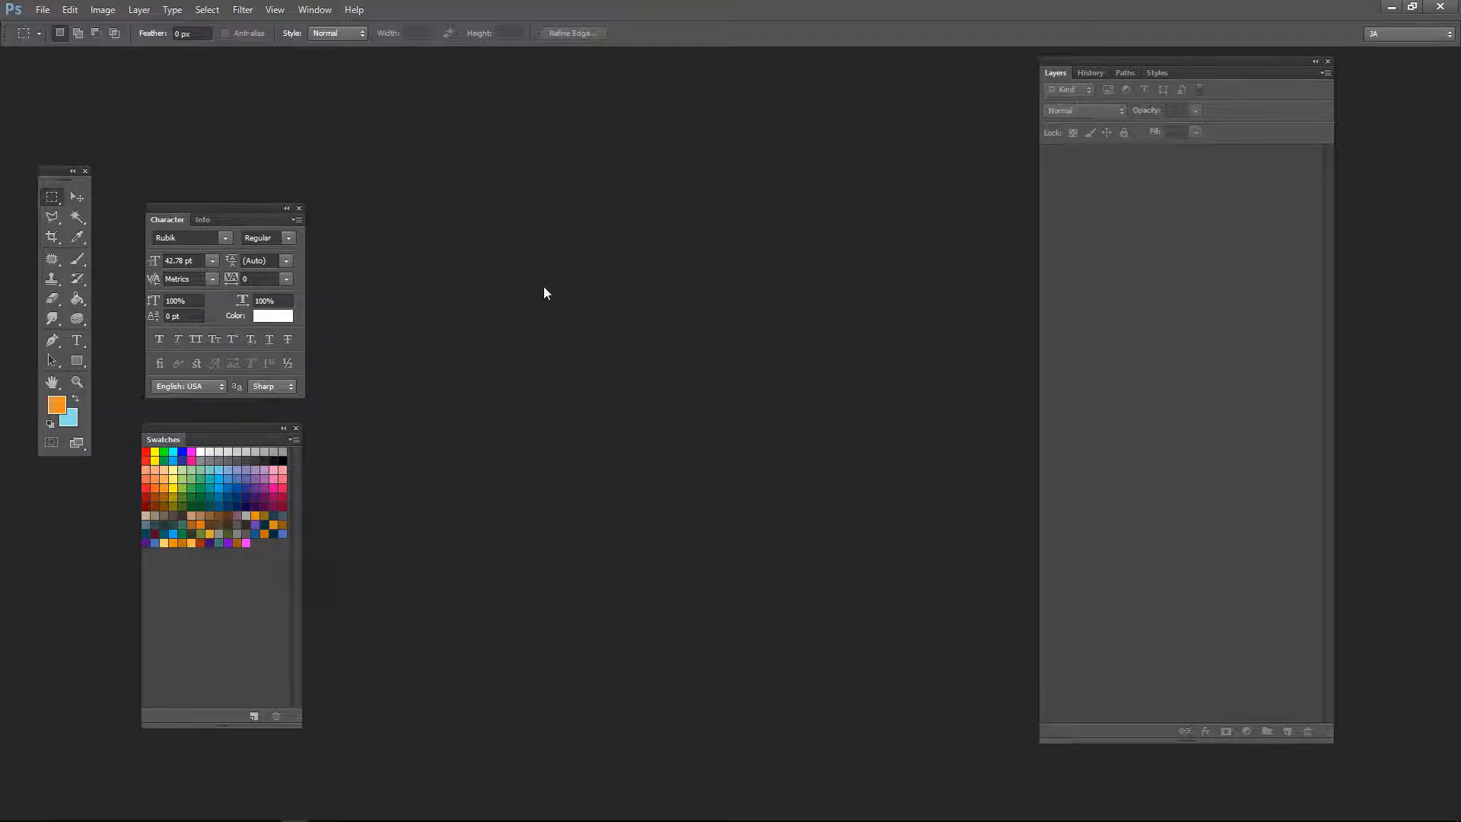
double_click(543, 286)
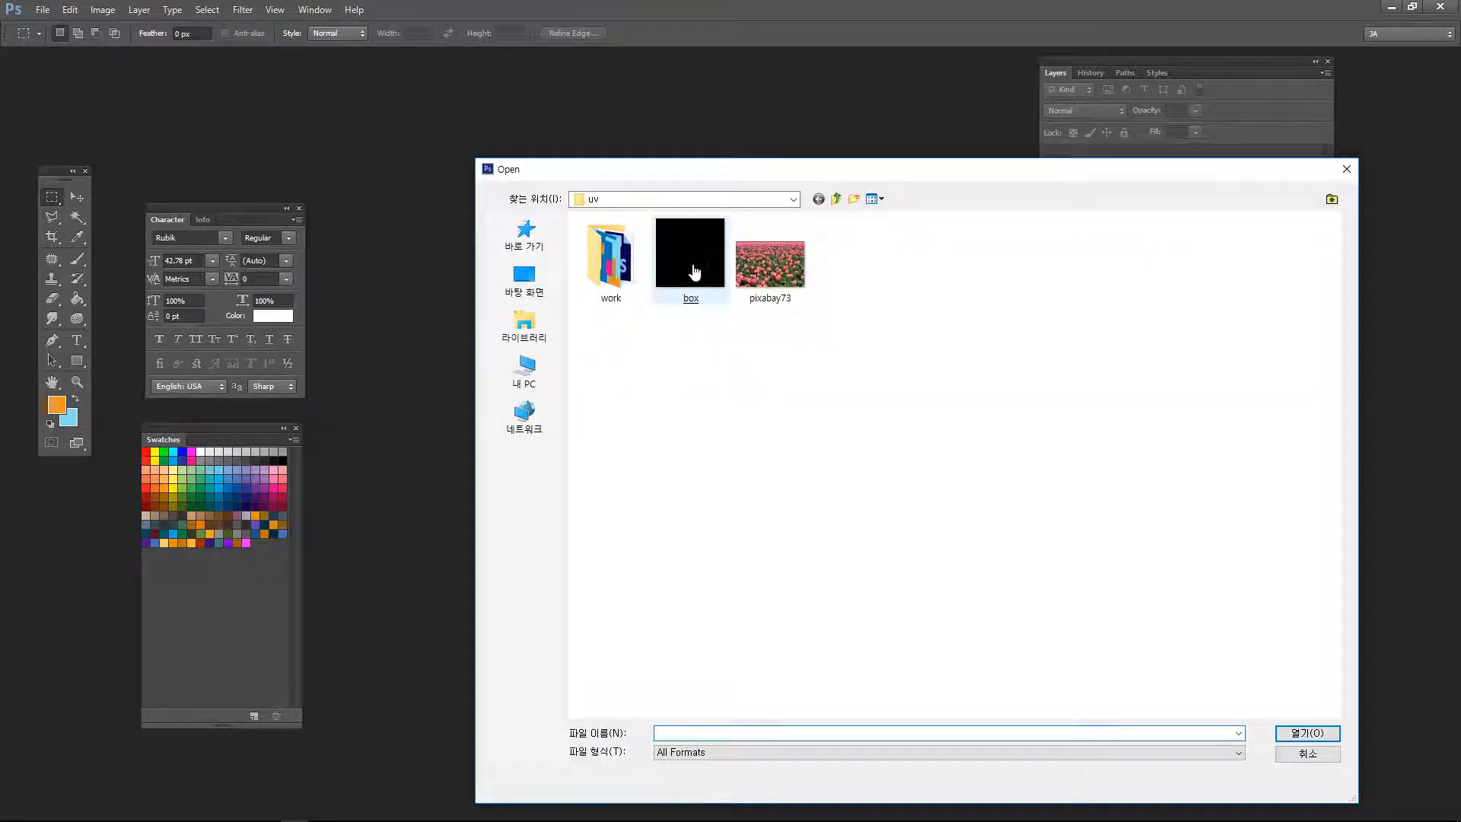
double_click(693, 266)
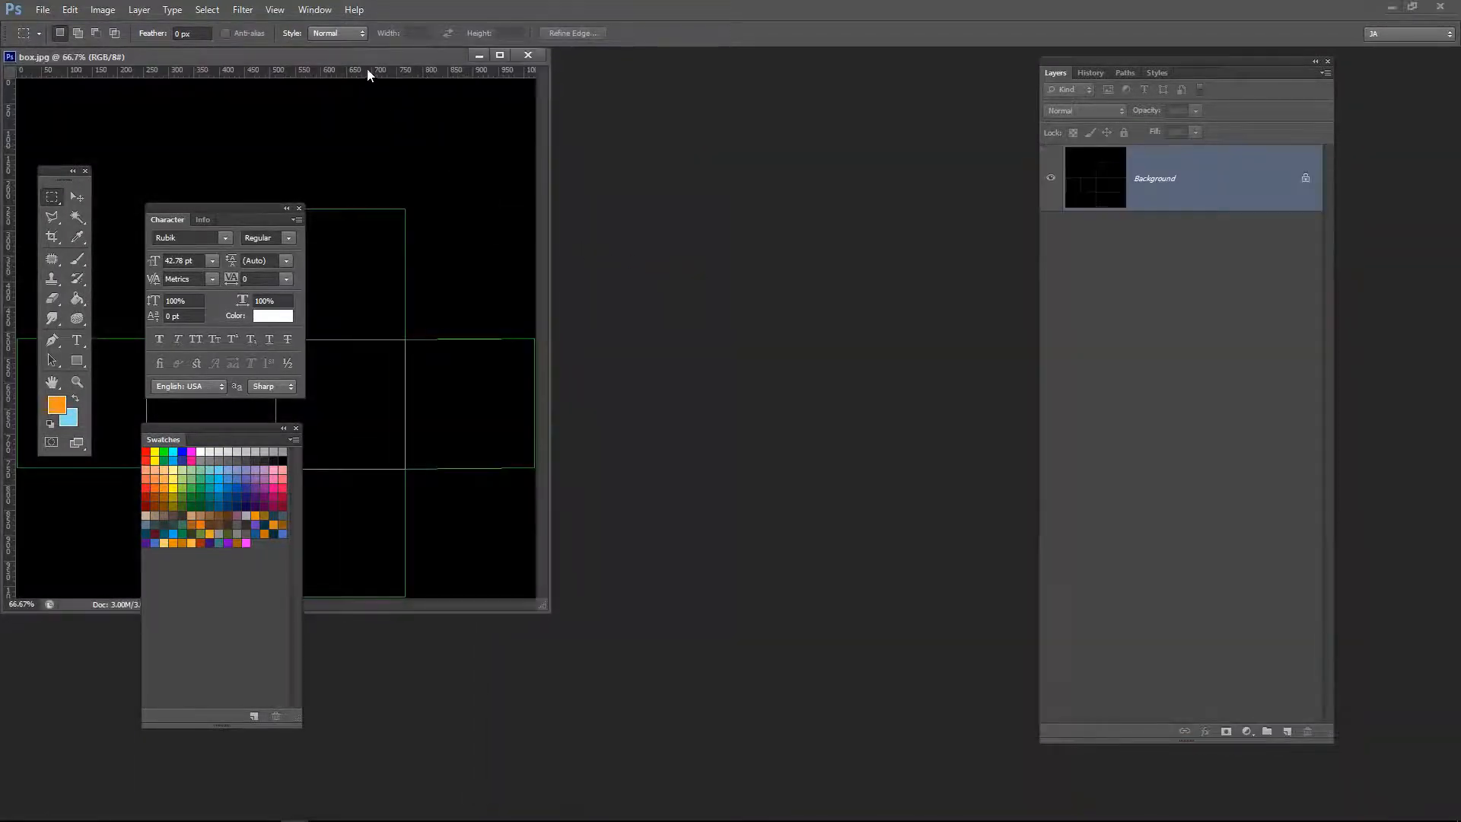
left_click_drag(266, 217, 121, 607)
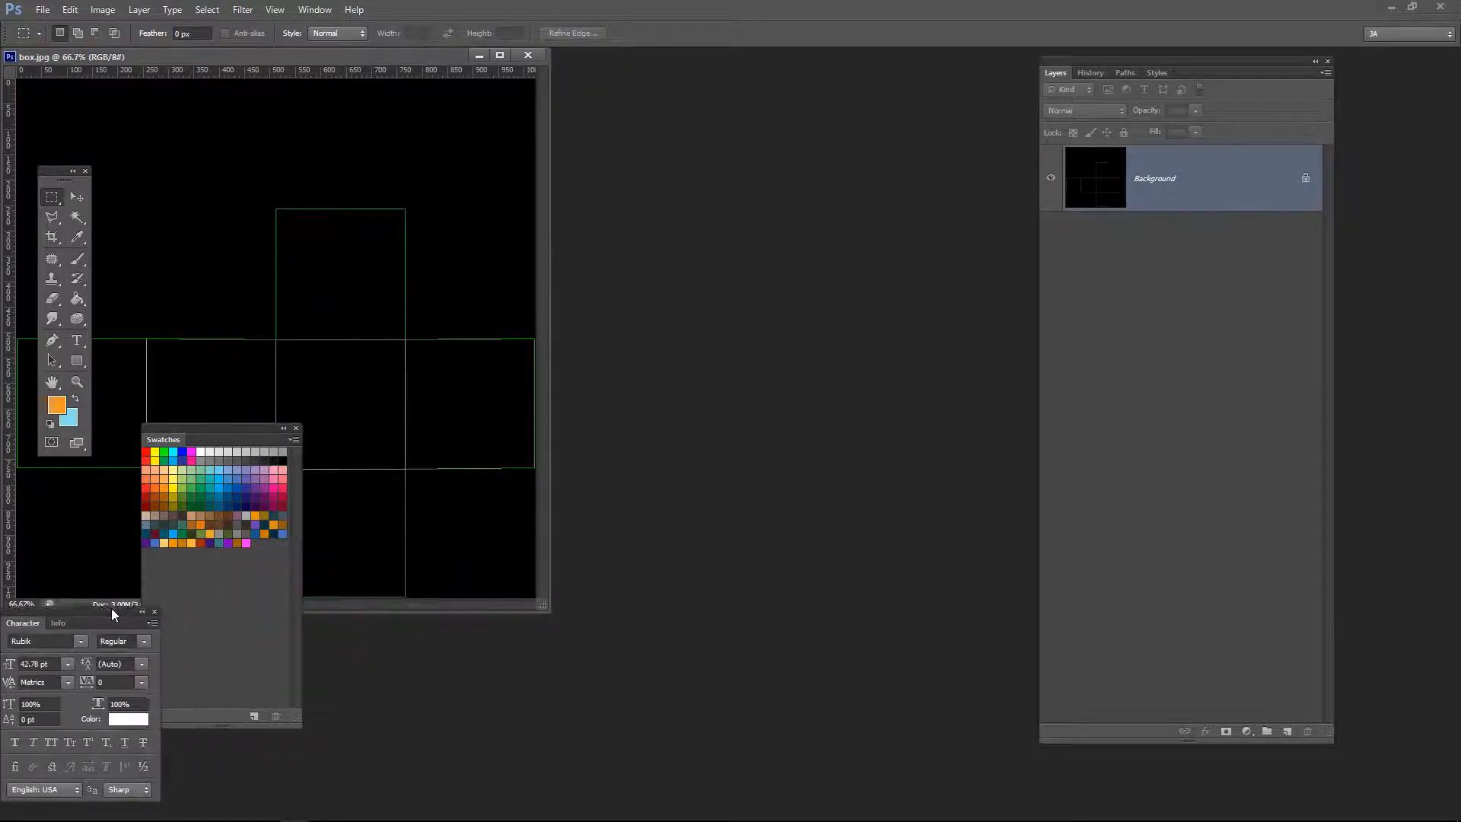
left_click_drag(396, 59, 726, 99)
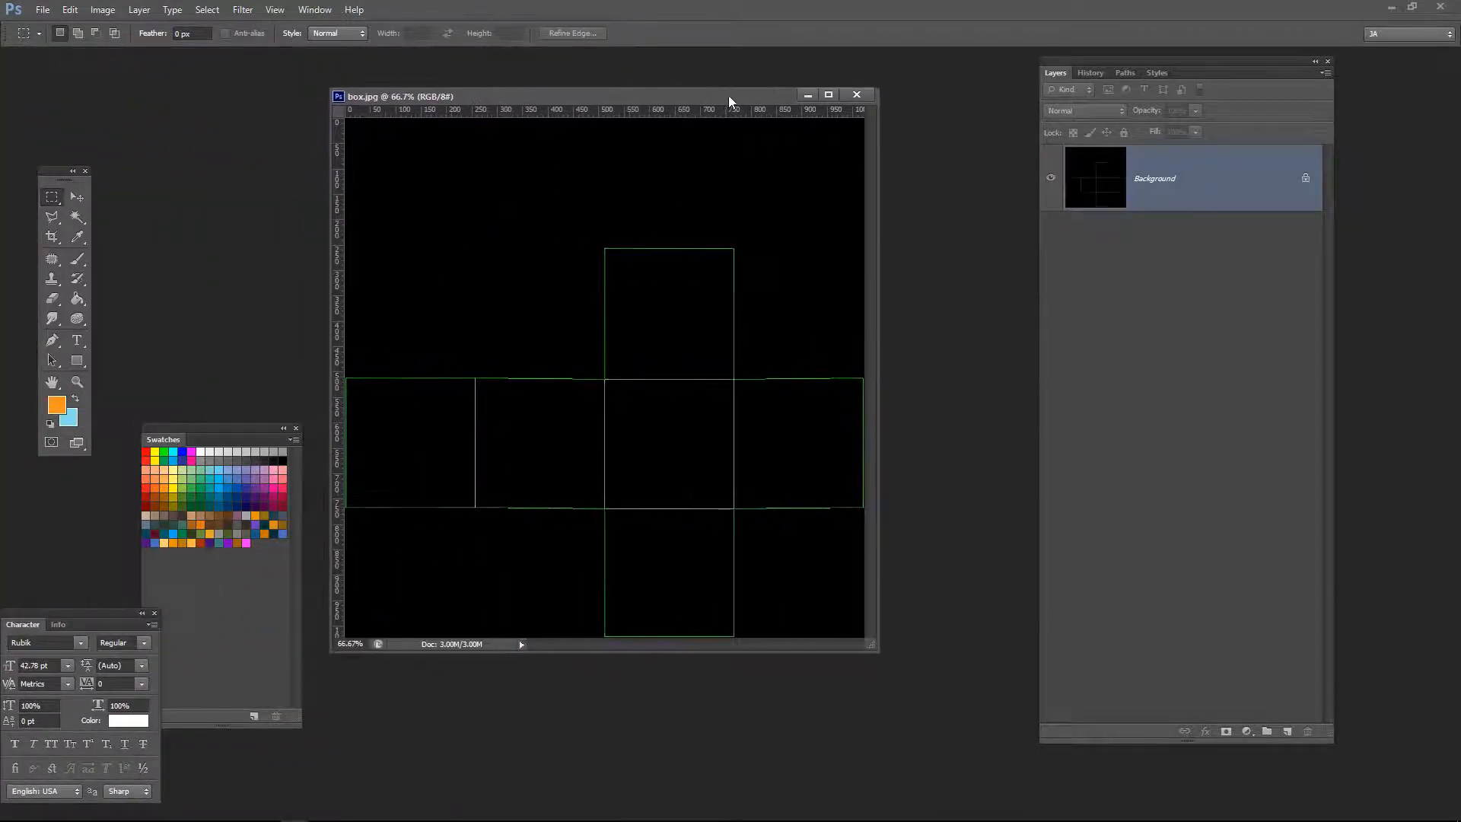
Step: Activate the Move tool and create a new 1024 x 1024 px RGB document at 72 pixels/inch with a white background
left_click(77, 200)
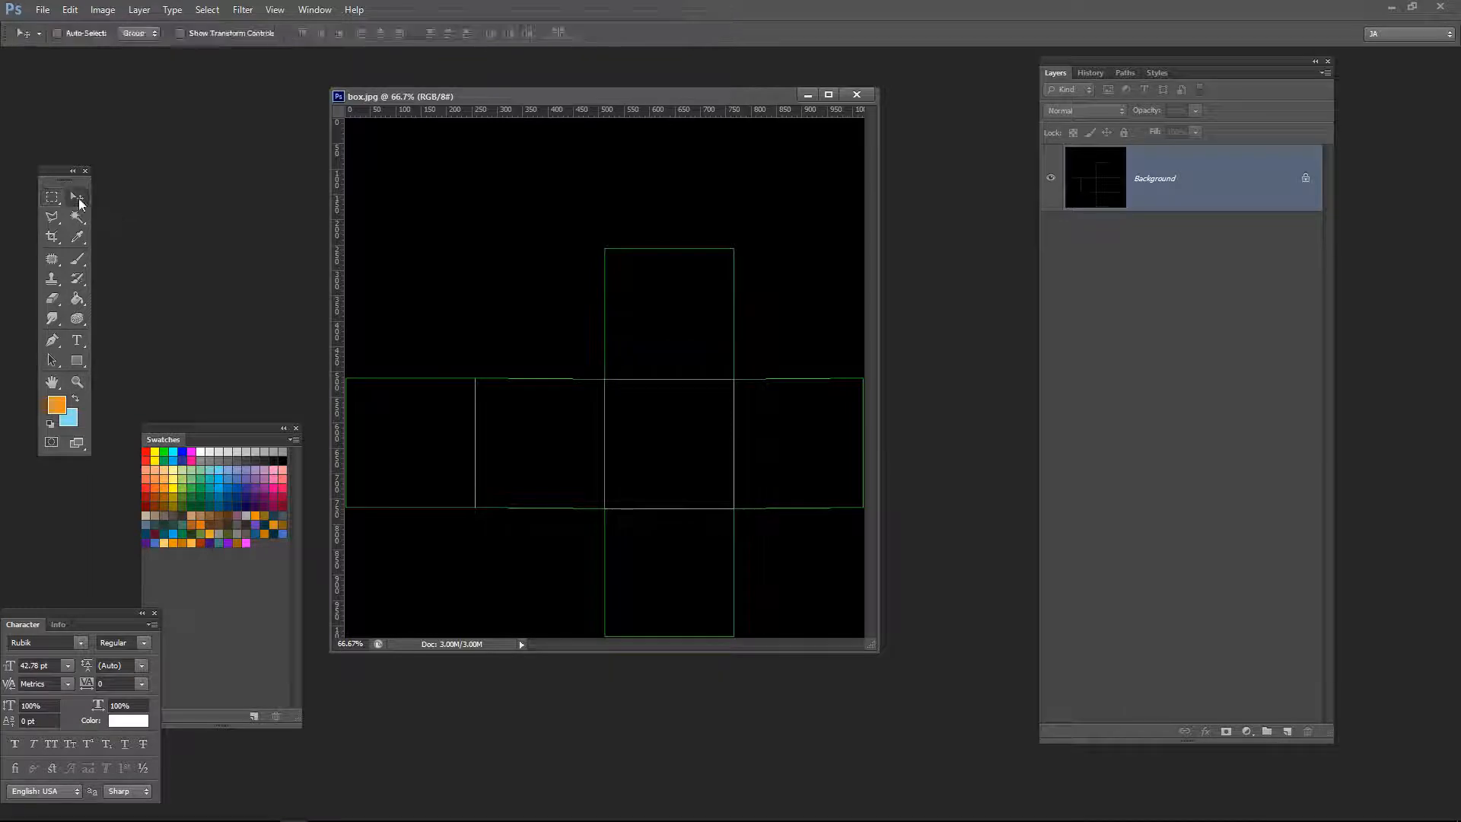
left_click(42, 11)
left_click(55, 28)
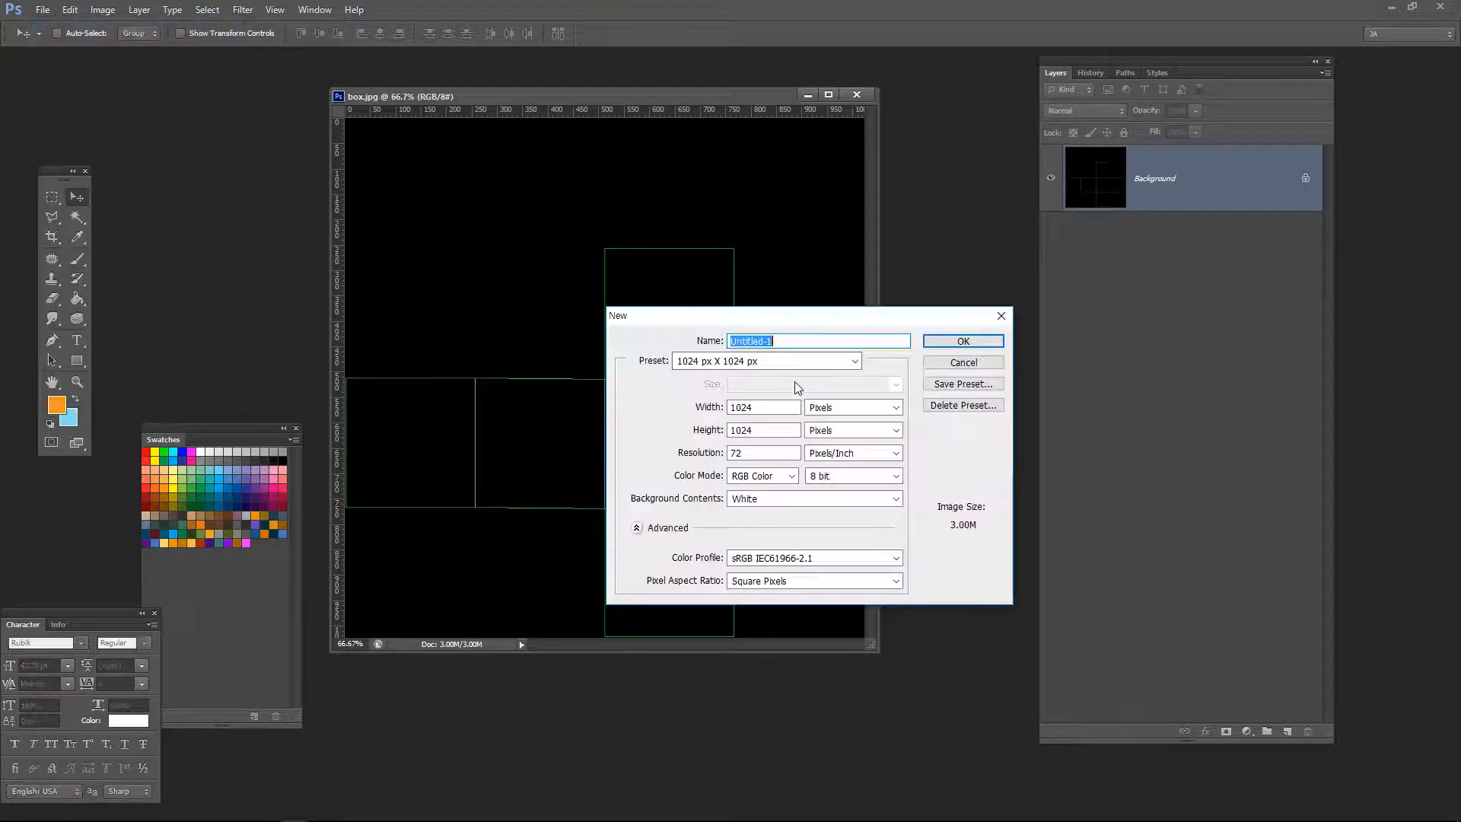
left_click(962, 339)
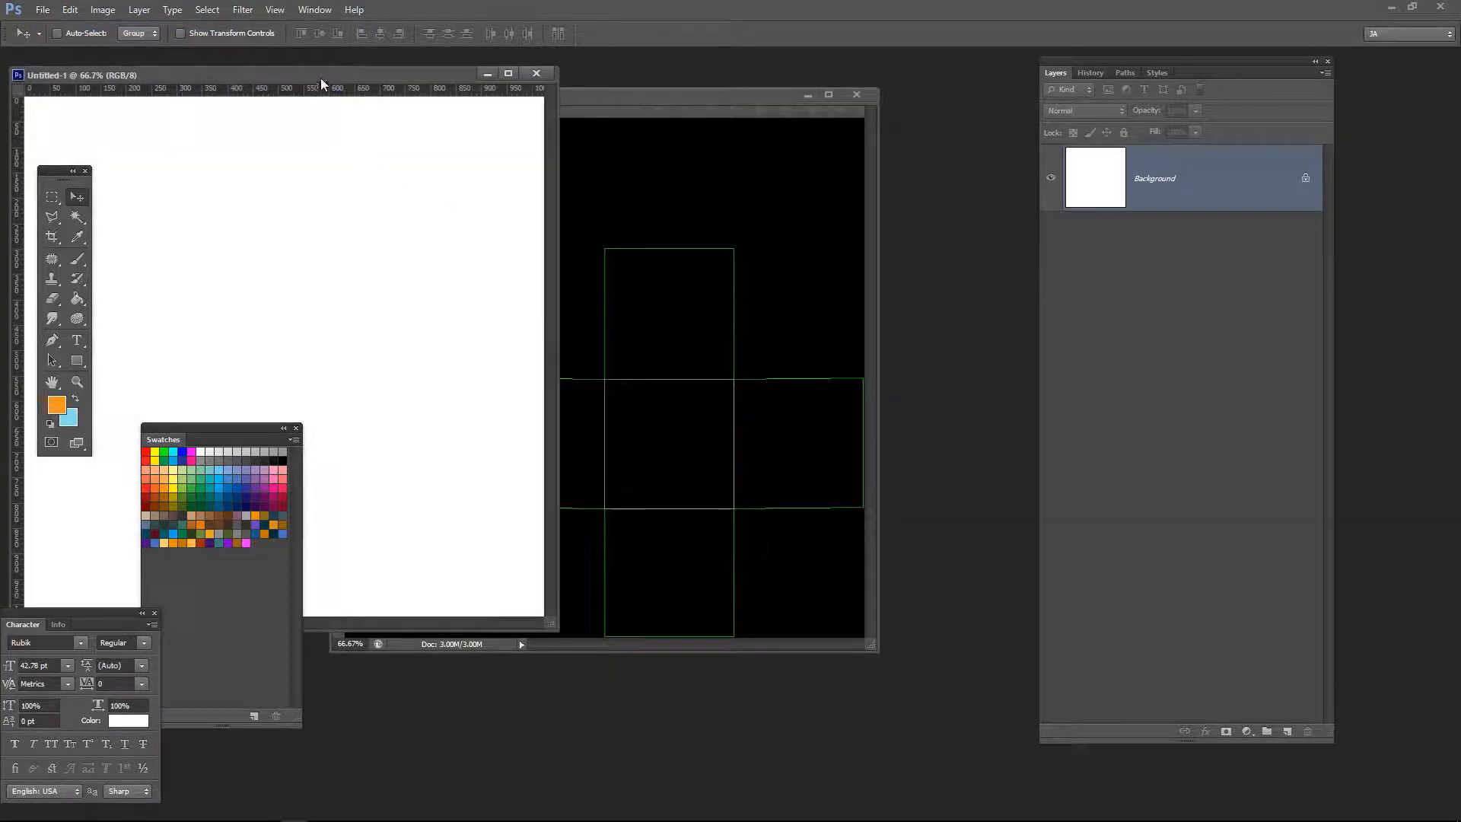
Step: Place the two document windows so both are accessible and copy the box.jpg template into the new document as a layer
left_click_drag(326, 81, 731, 241)
left_click(686, 105)
left_click_drag(687, 106, 449, 70)
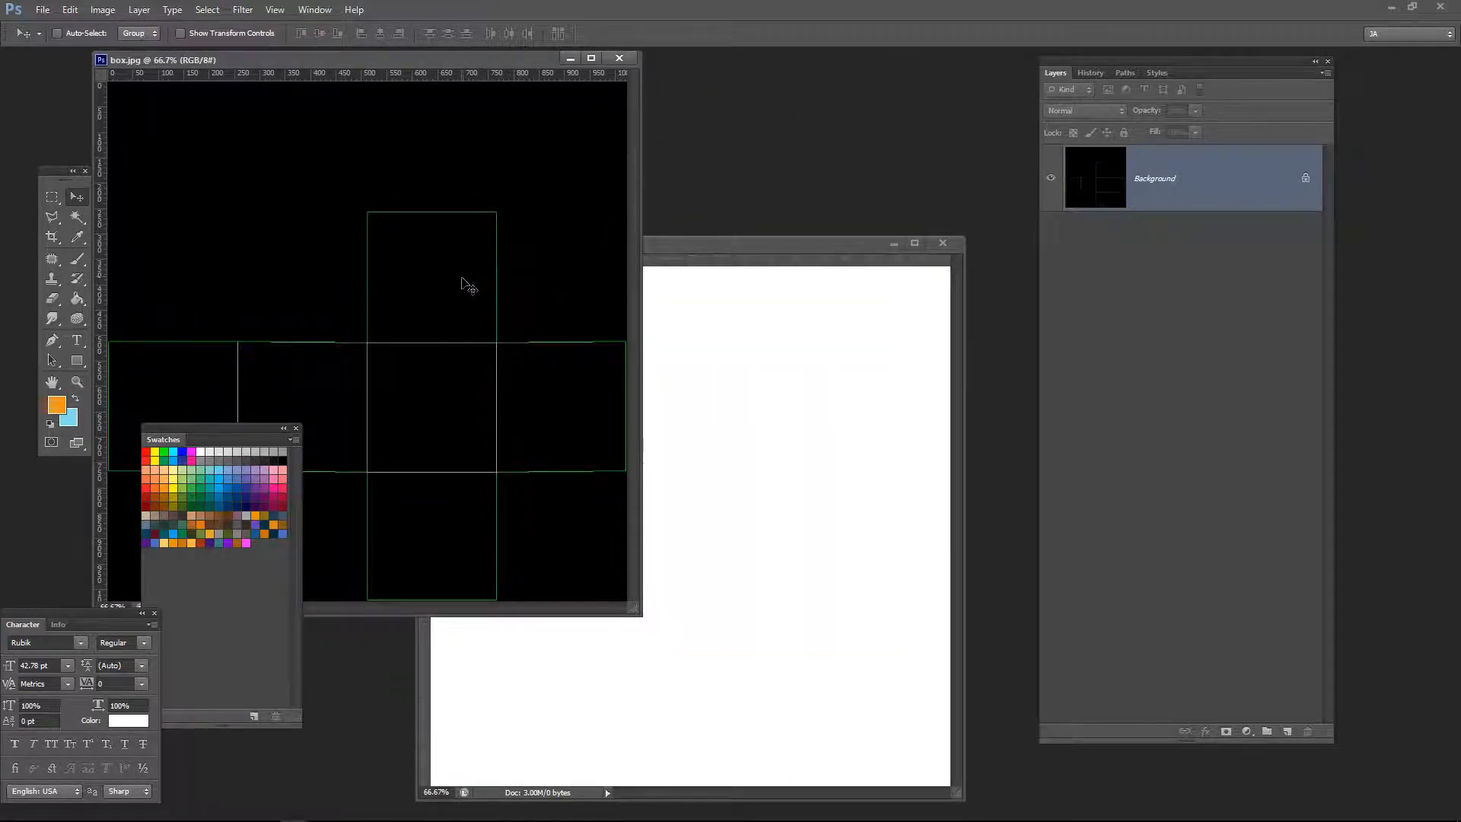
left_click_drag(468, 287, 701, 519)
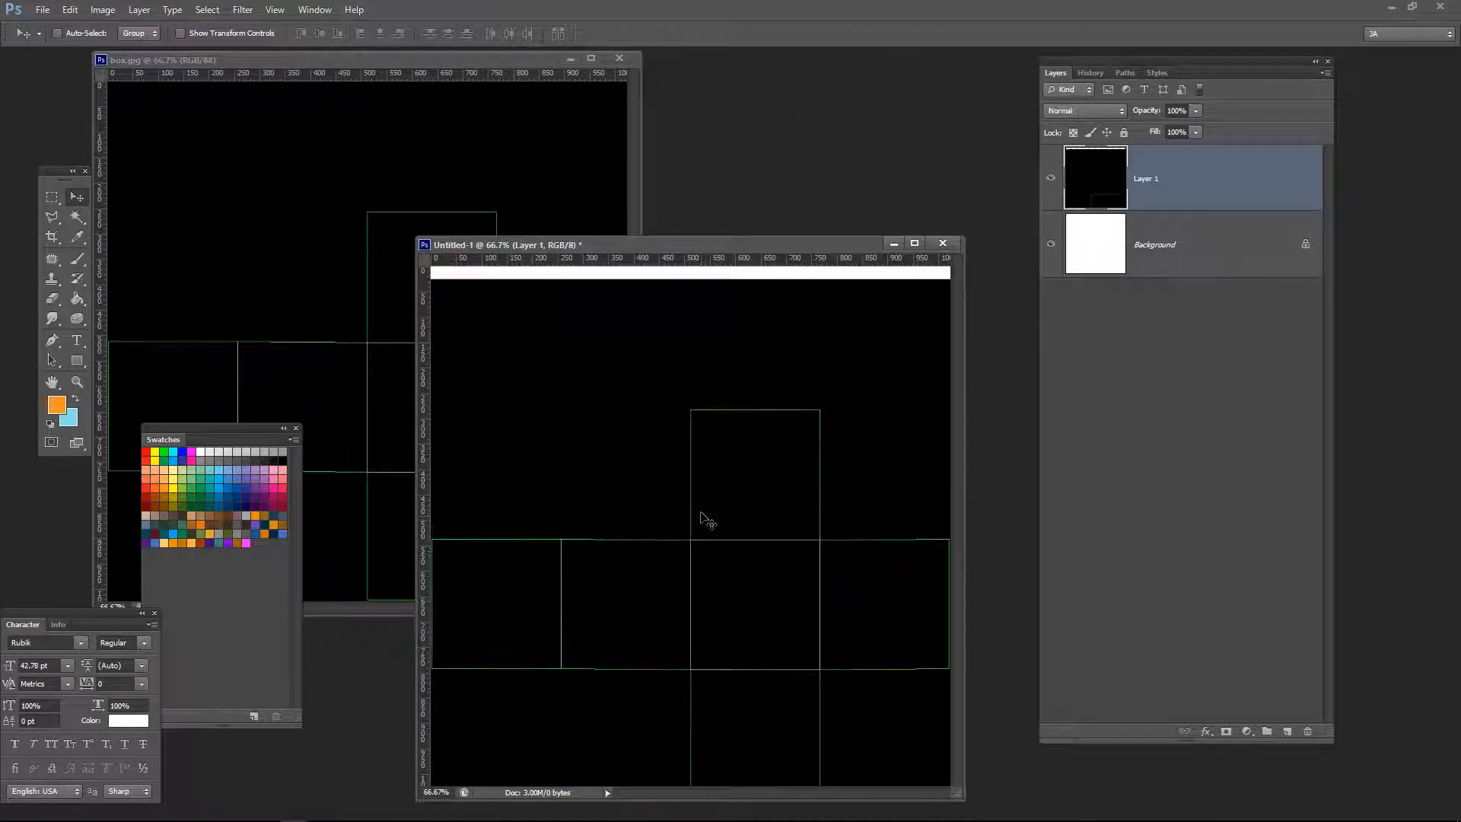
Step: Reposition and enlarge the new document's window, and shift the template layer left so the white background shows beside it
left_click_drag(643, 244, 595, 116)
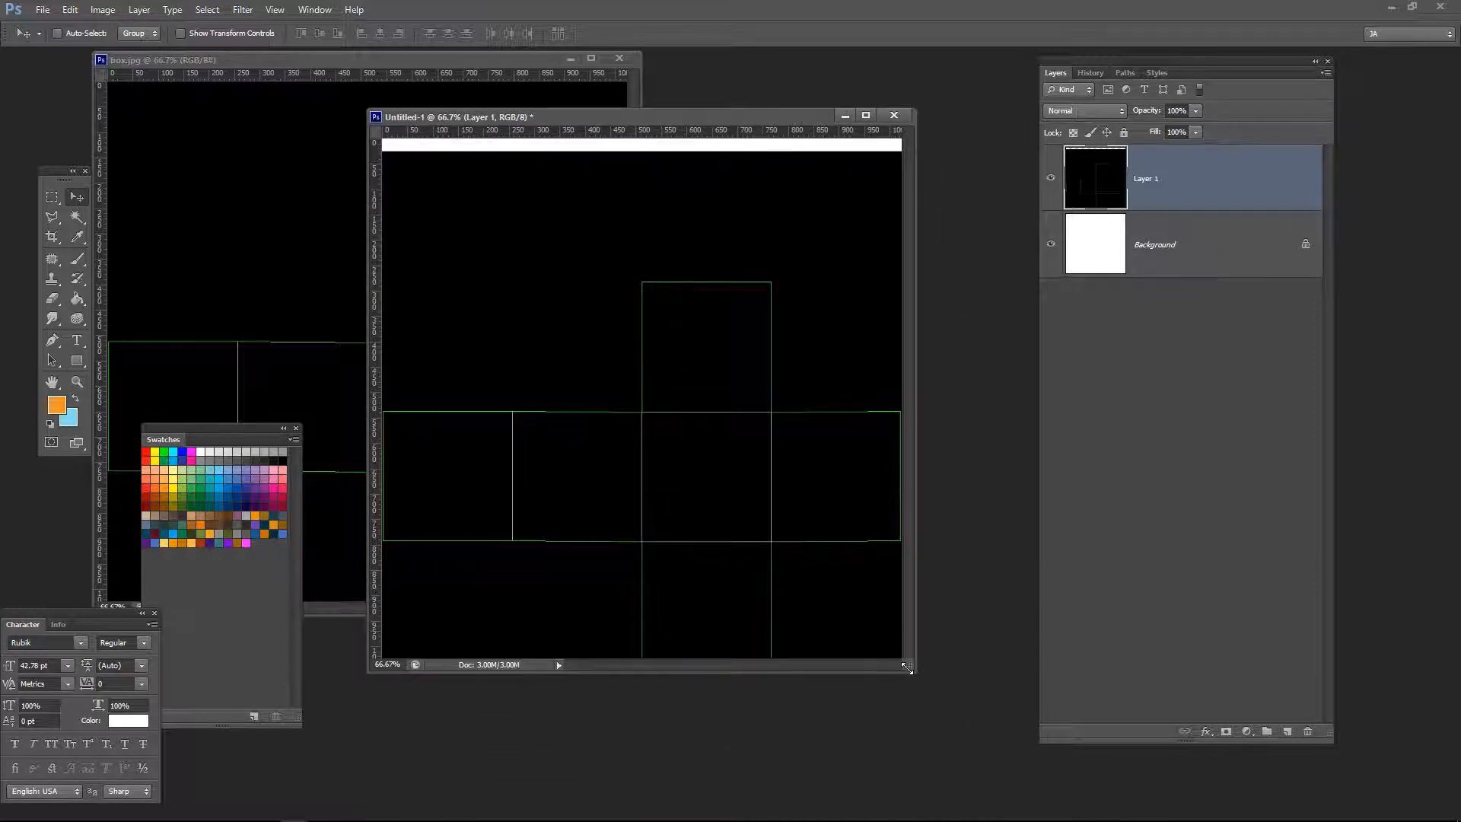
left_click_drag(905, 666, 964, 709)
left_click_drag(772, 477, 687, 491)
Step: Select the template layer together with the Background in the new document and align their vertical and horizontal centers
left_click(287, 264)
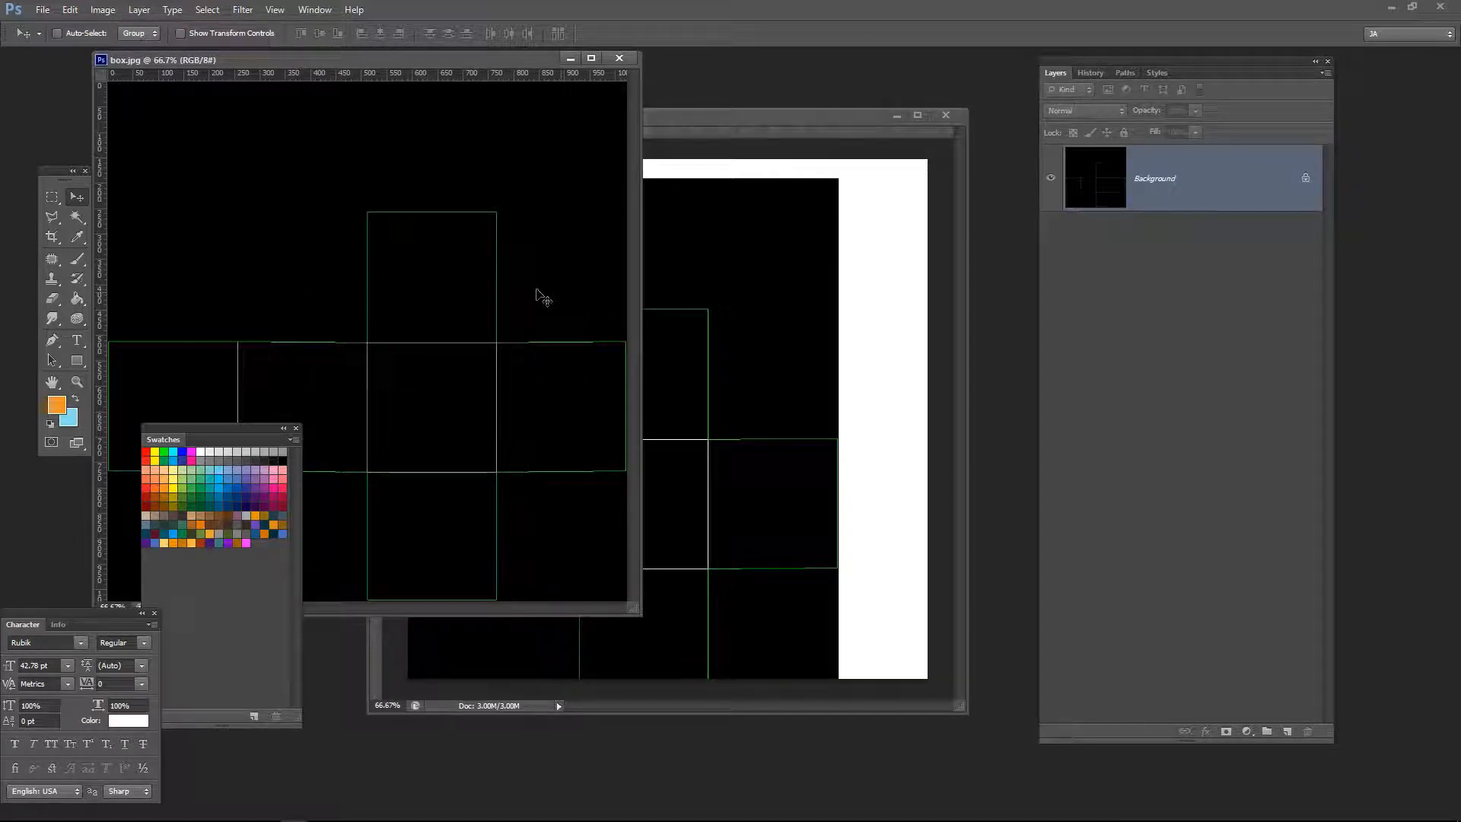
left_click(777, 327)
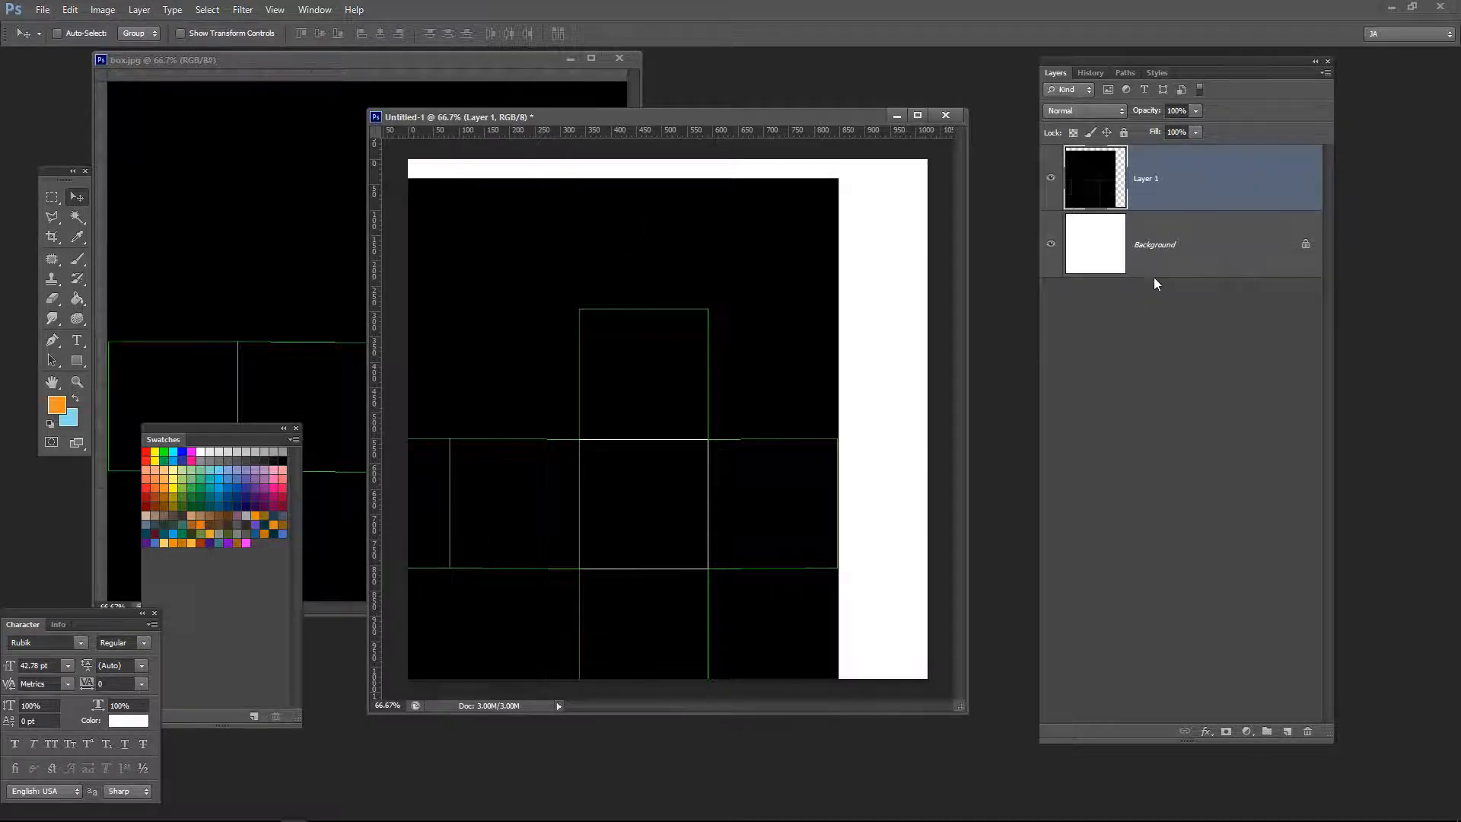
left_click(1168, 255, "shift")
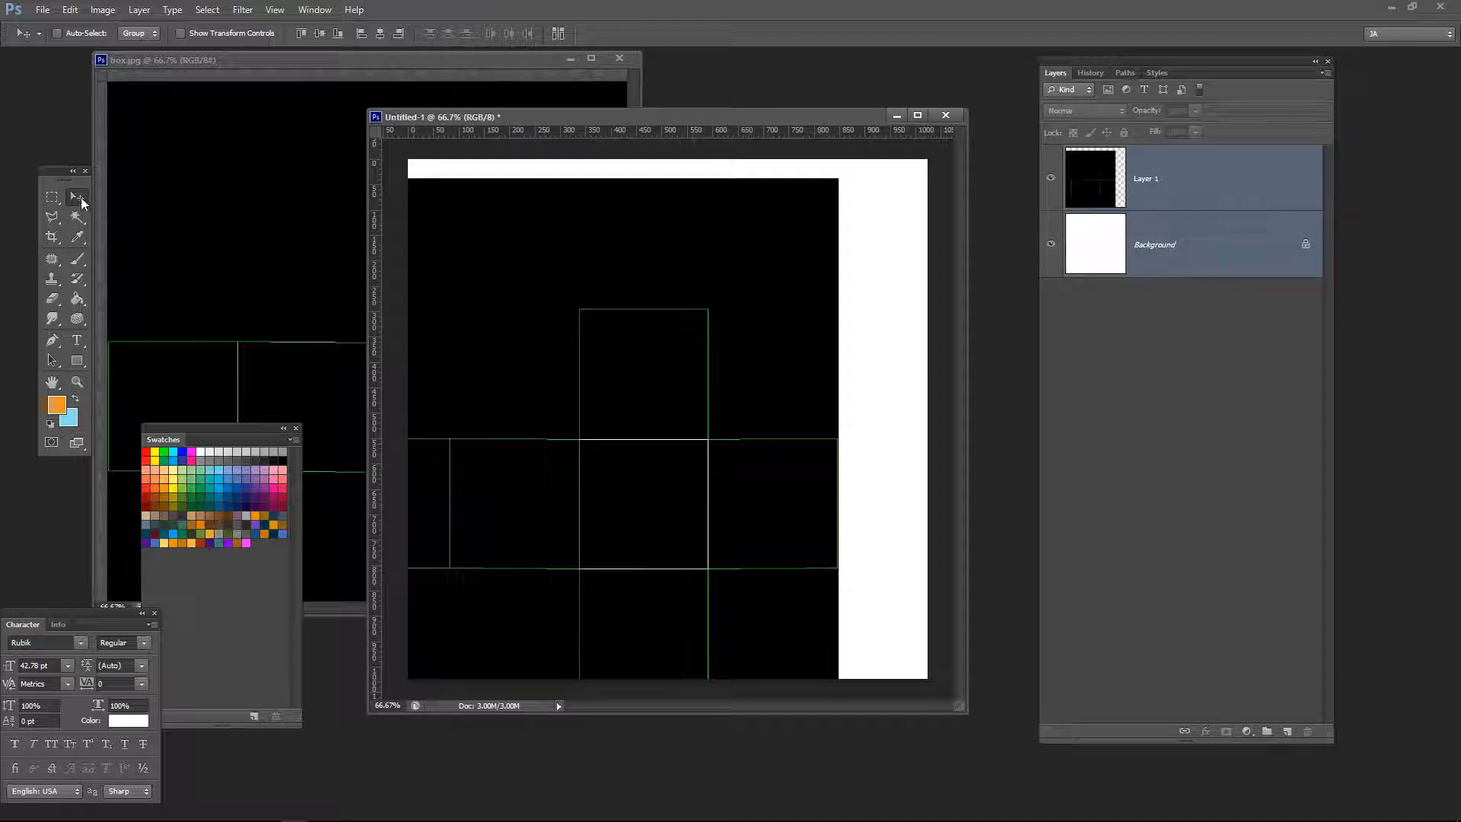
left_click(319, 35)
left_click(380, 34)
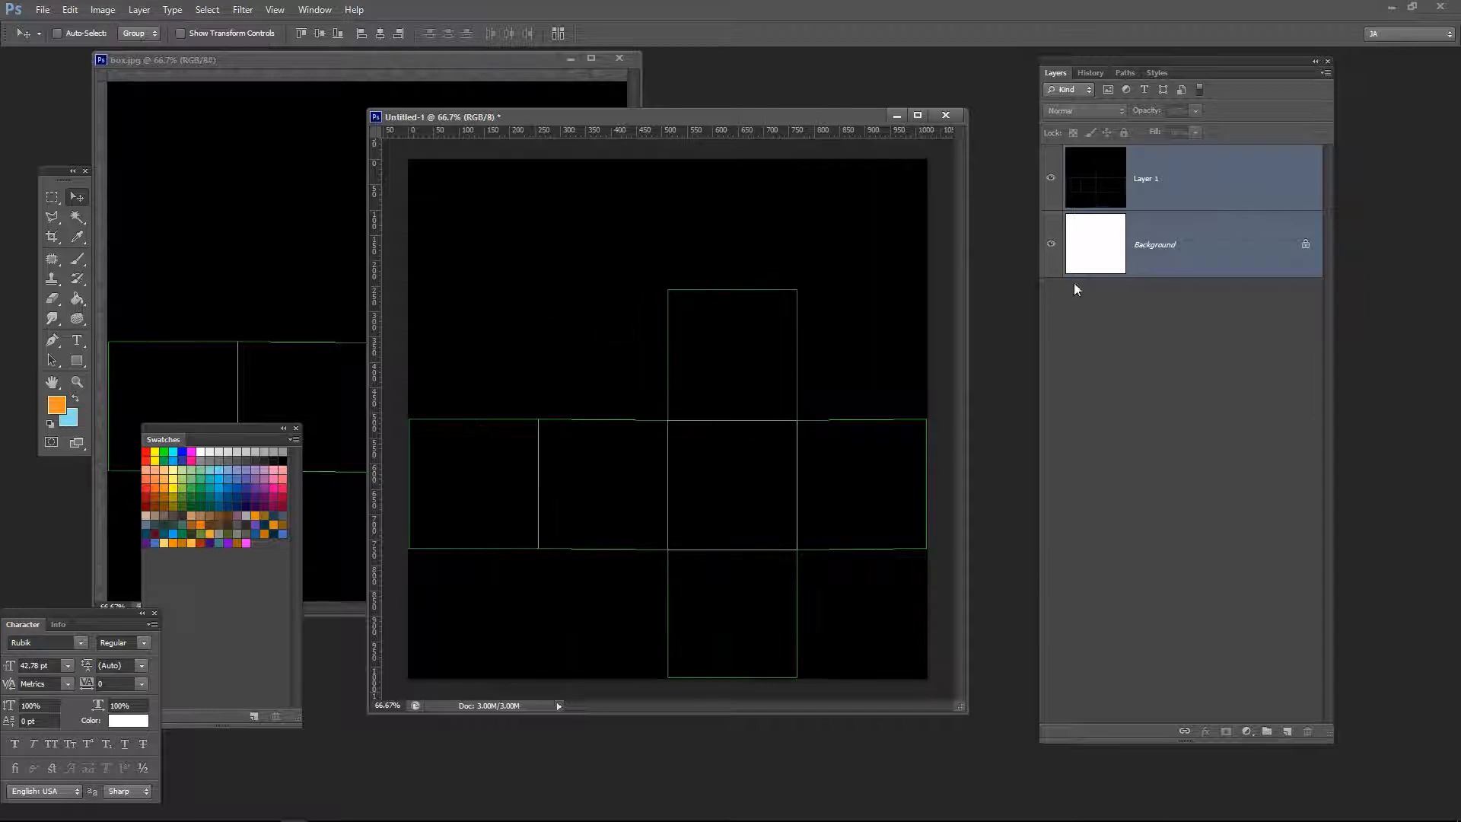
Step: Shift the template layer up and left off the Background, and realign both layers on their vertical and horizontal centers
left_click(1141, 268)
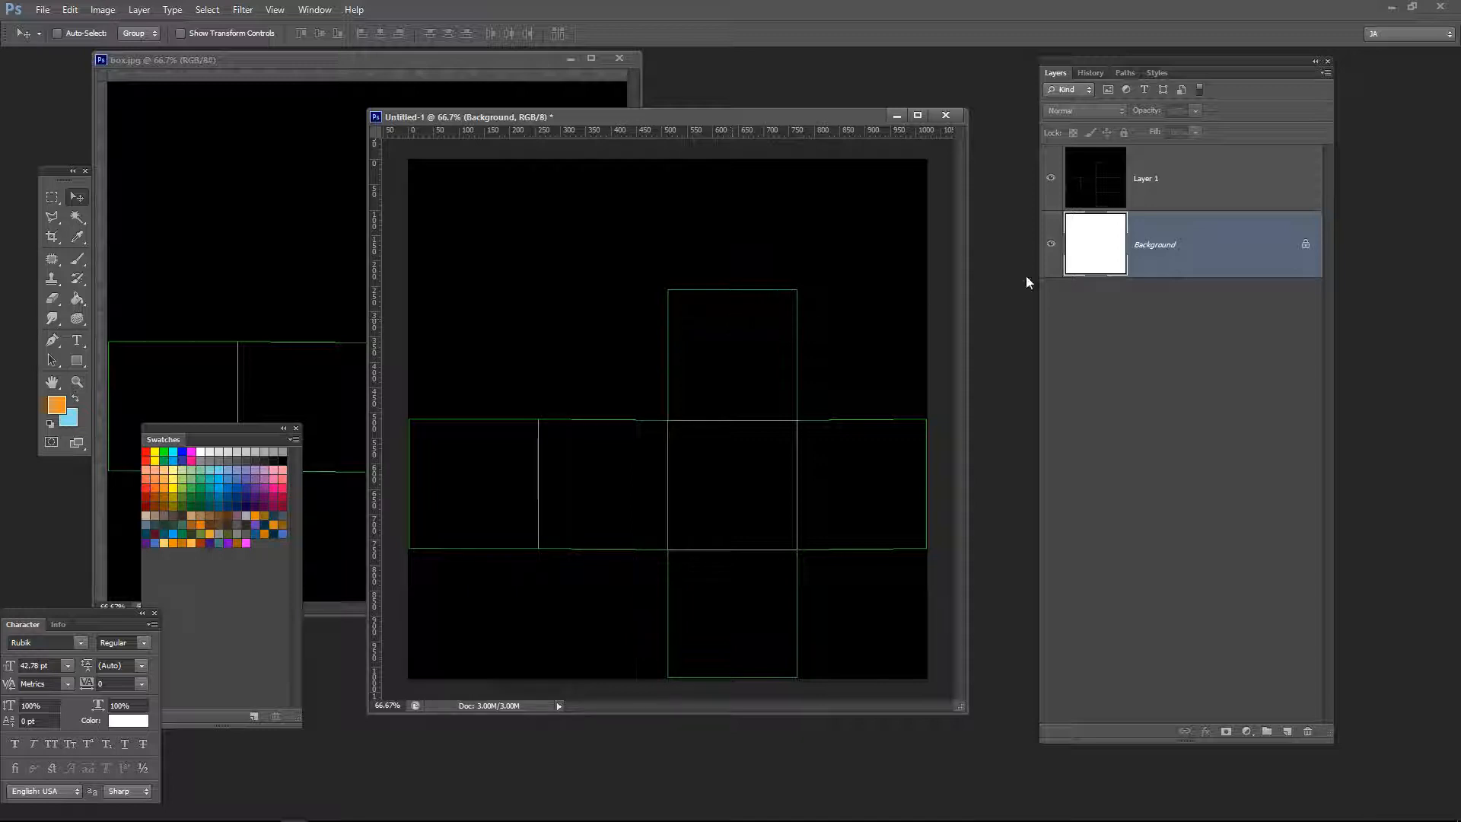
left_click(1169, 196)
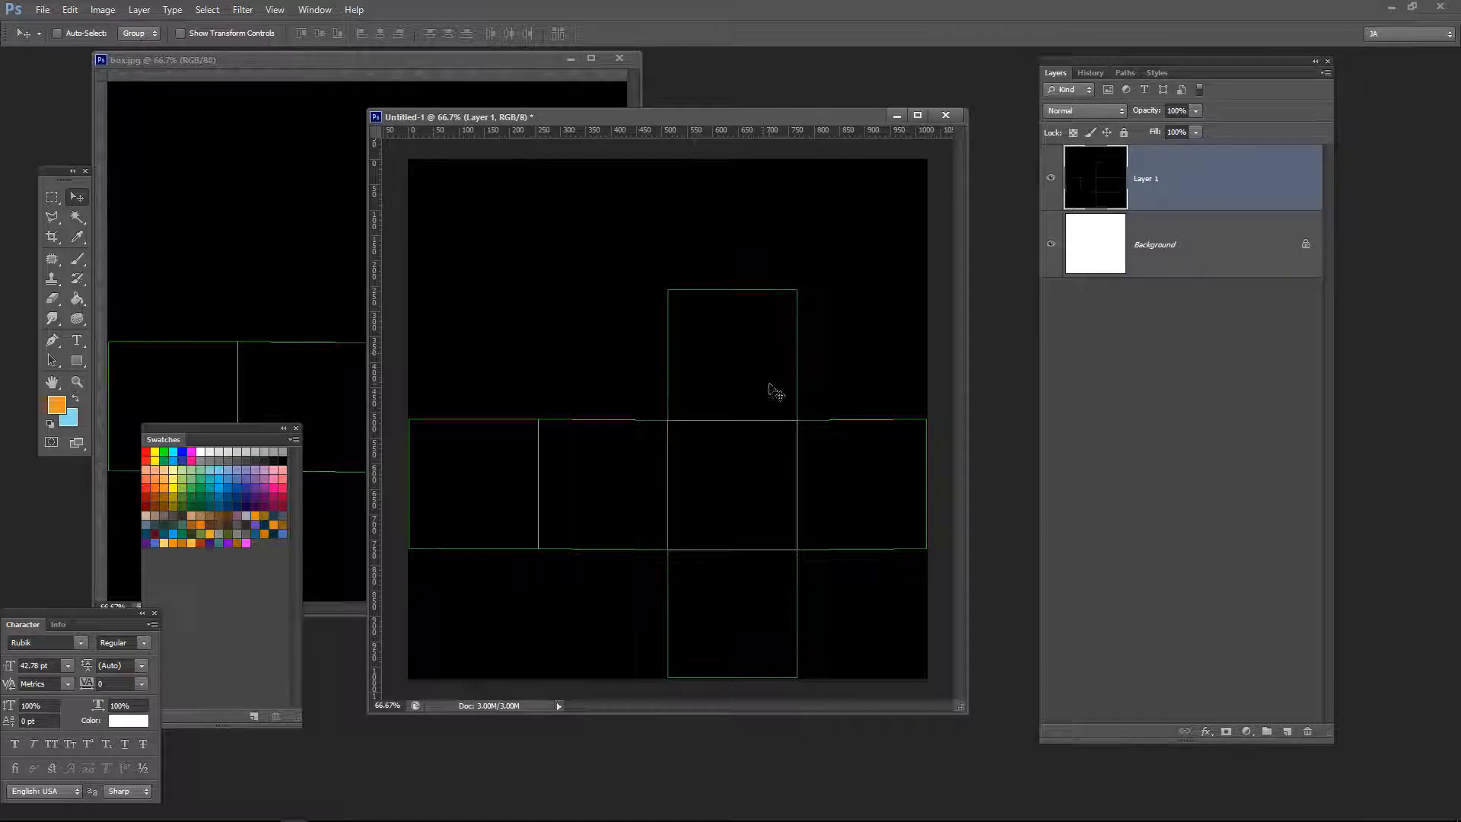
left_click_drag(765, 388, 664, 361)
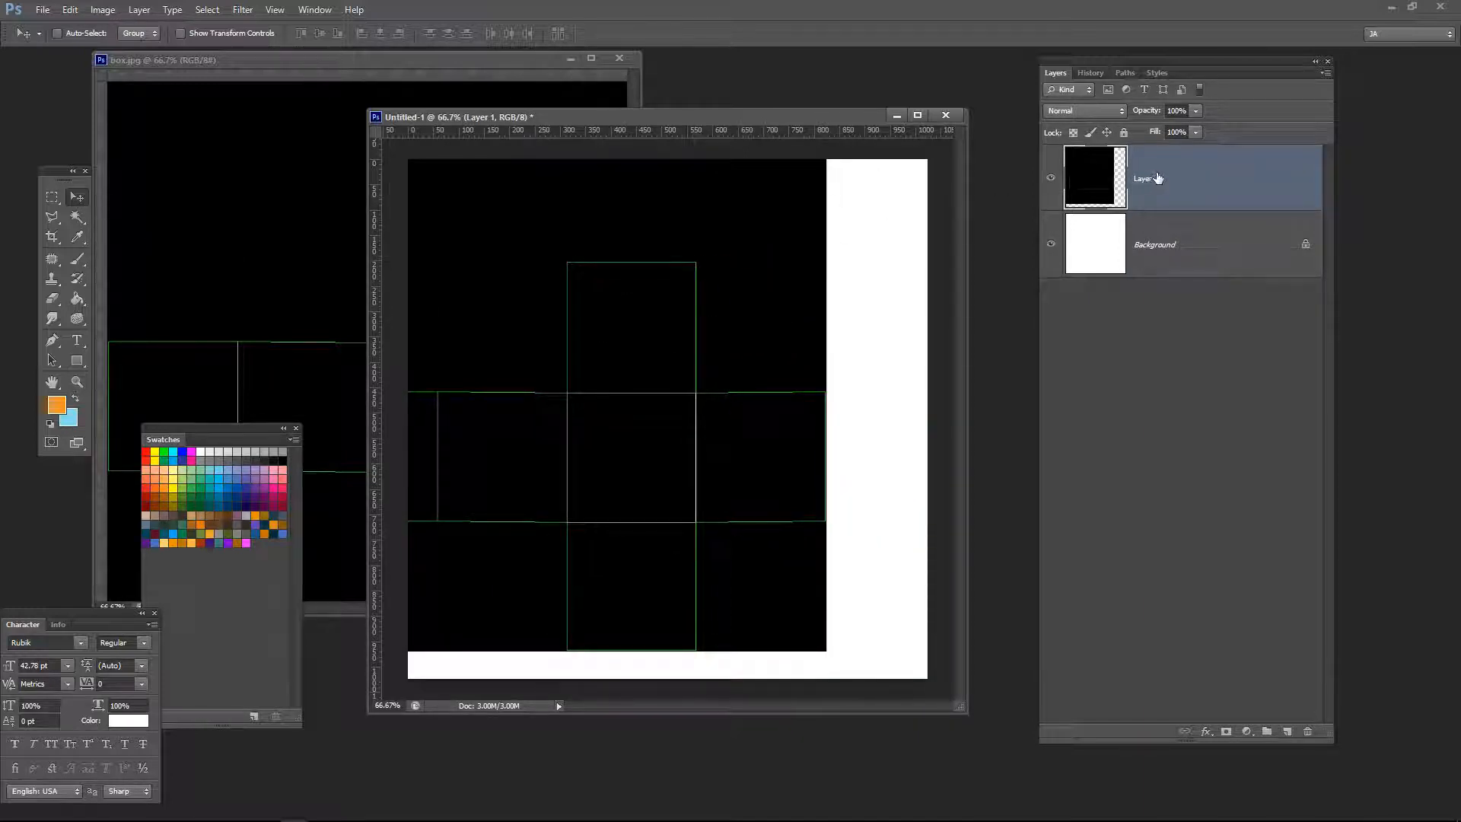
left_click(1176, 256, "shift")
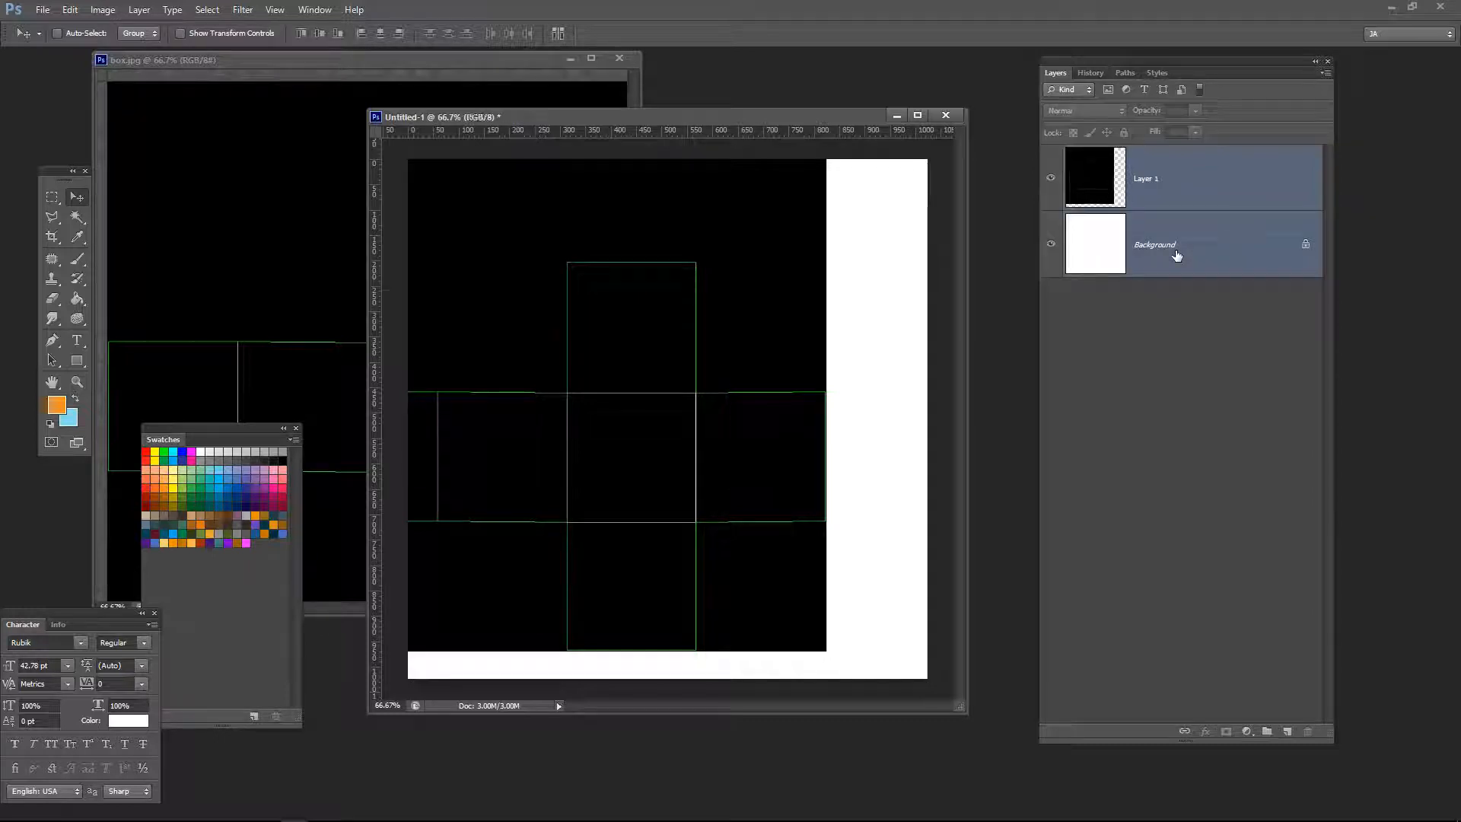
left_click(319, 34)
left_click(380, 34)
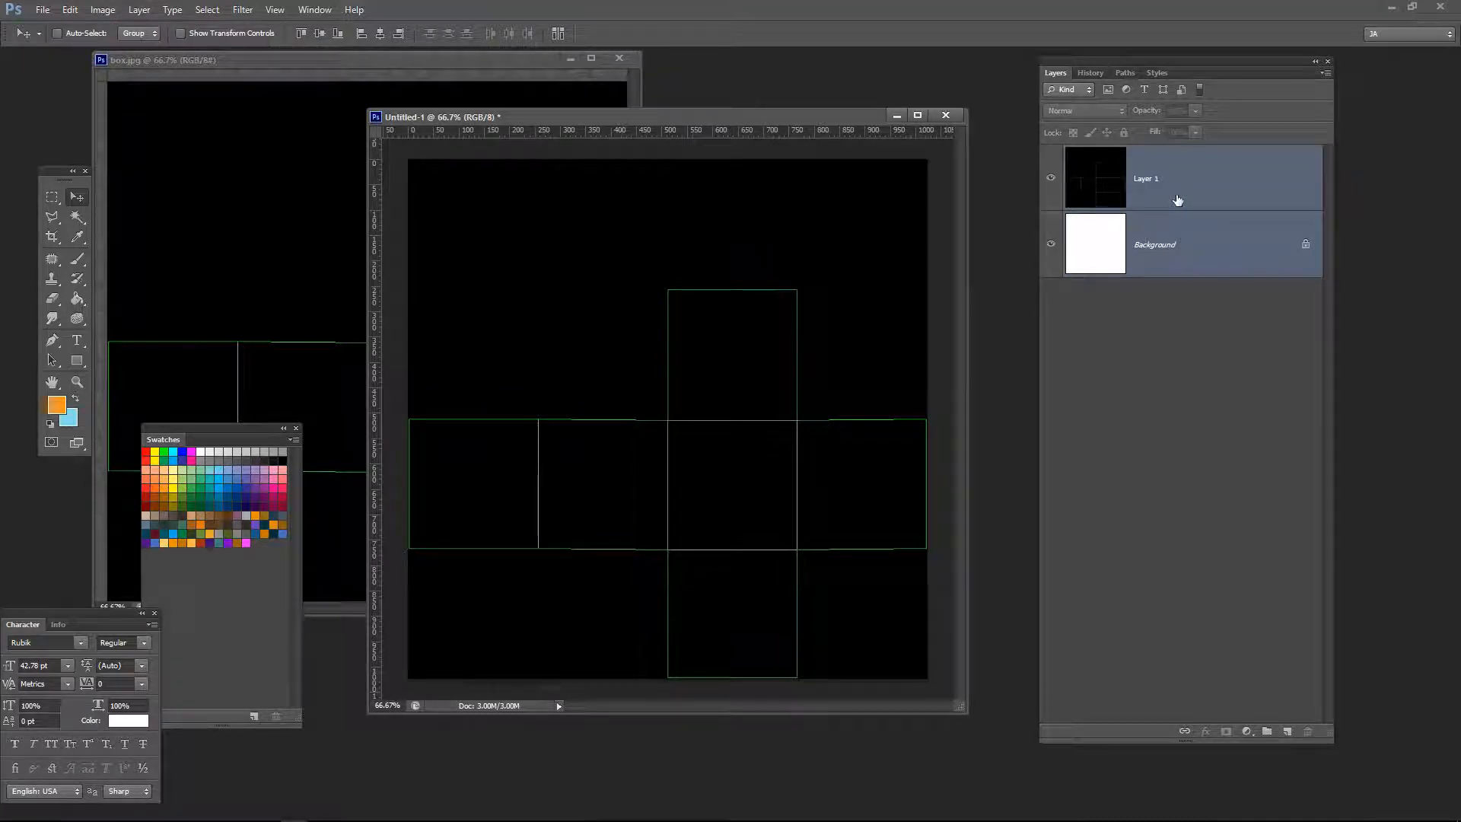
Step: Reposition and enlarge the new document's window at 100% zoom, and add an empty layer directly above the Background
key("ctrl+plus")
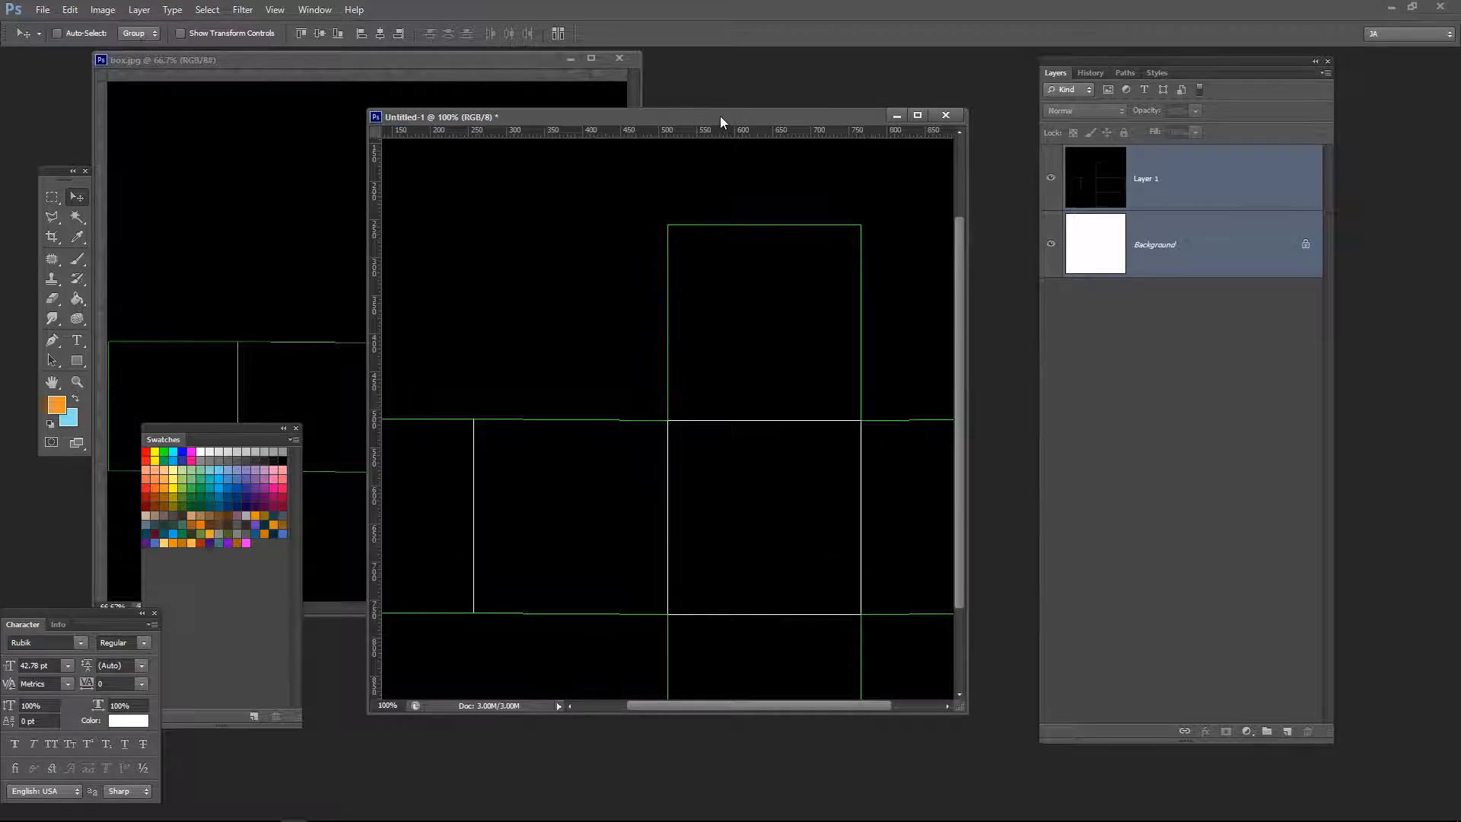
left_click_drag(720, 116, 658, 82)
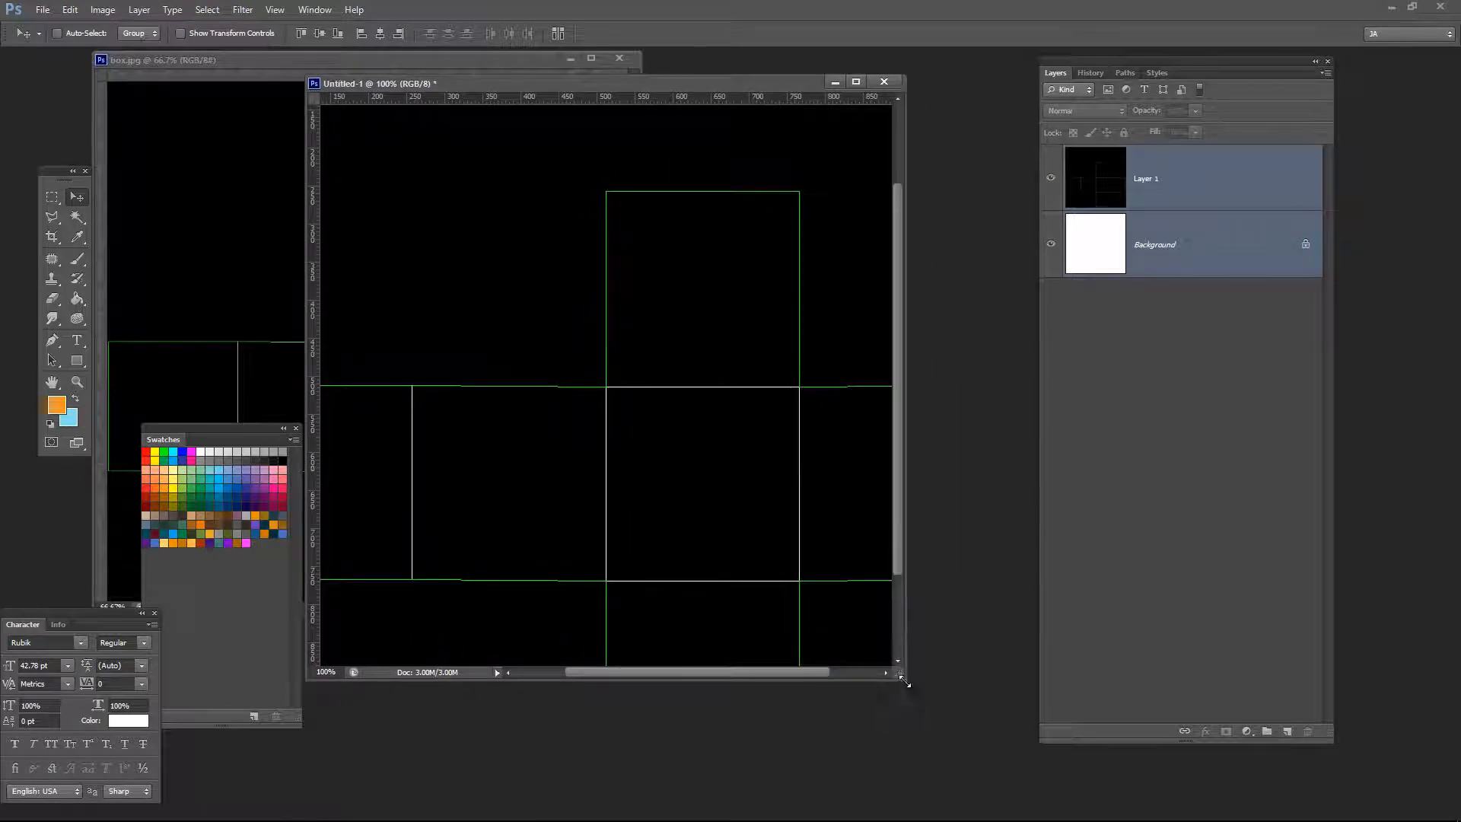
left_click_drag(905, 682, 1046, 784)
left_click(1199, 273)
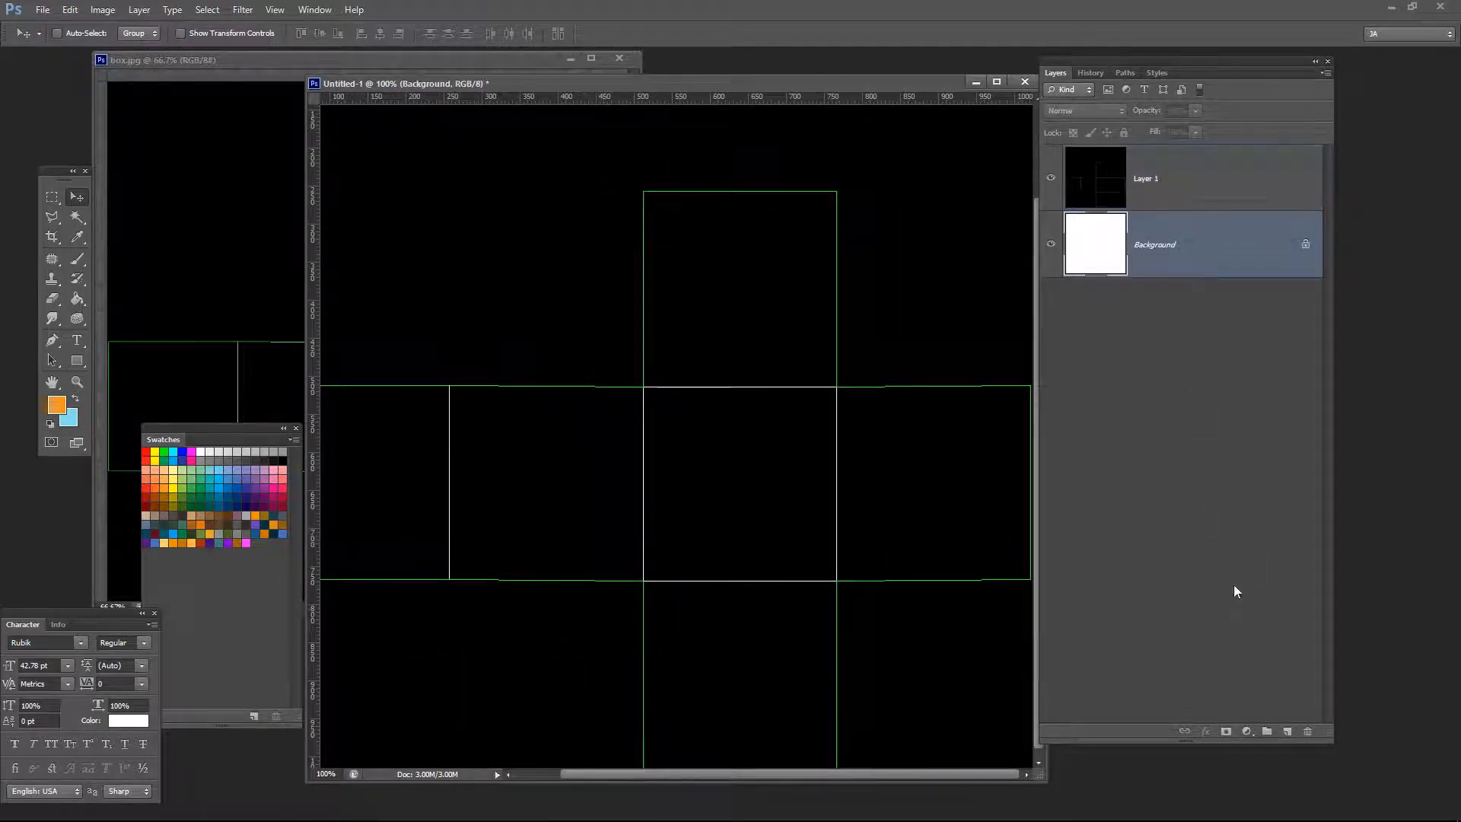
left_click(1286, 731)
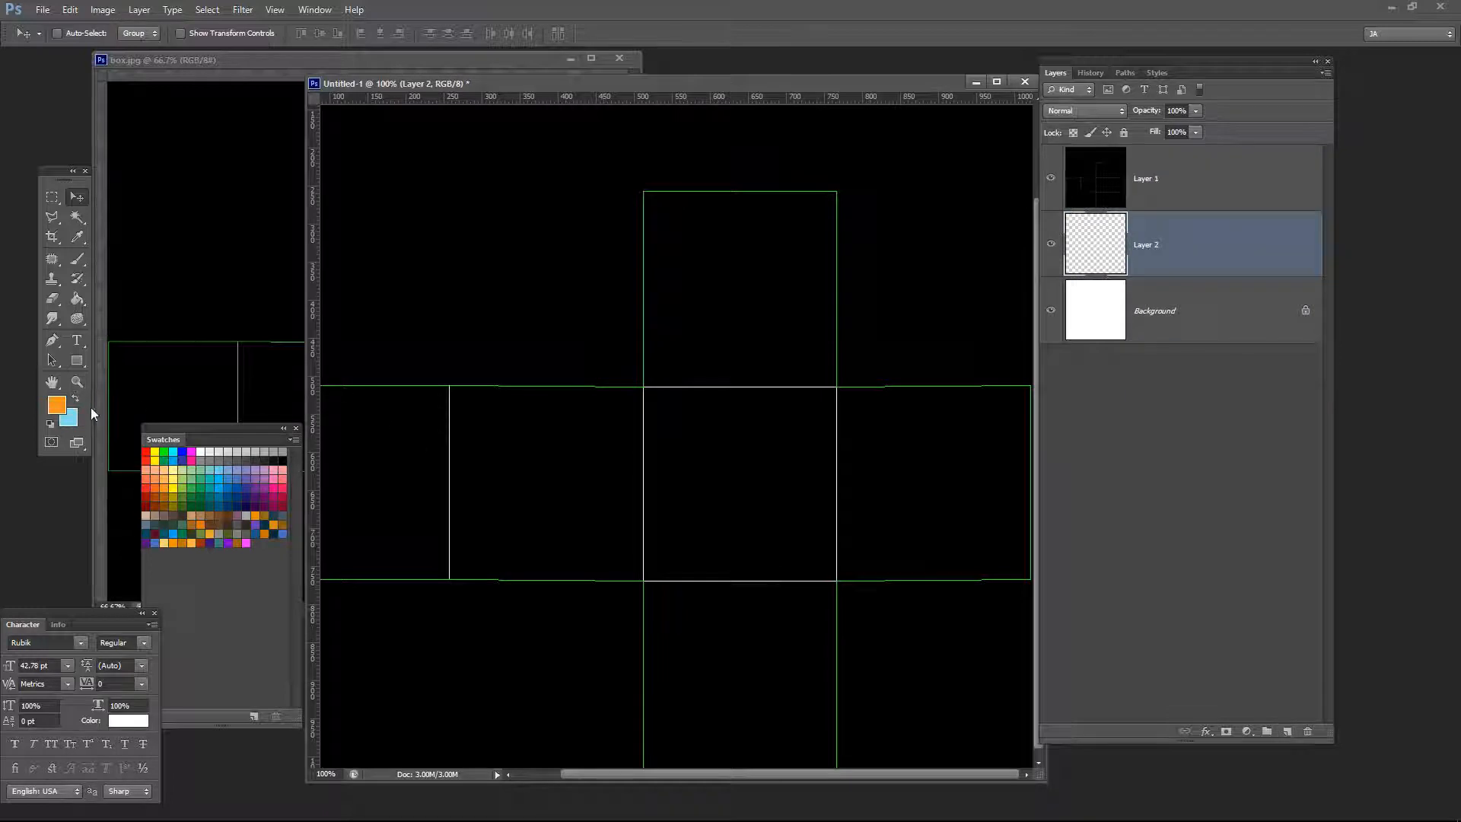
Step: Fill the new layer with the foreground color set to blue #1b8dbc, and check it by briefly hiding the template layer
left_click(58, 413)
left_click_drag(293, 554, 322, 512)
left_click(364, 561)
left_click(317, 527)
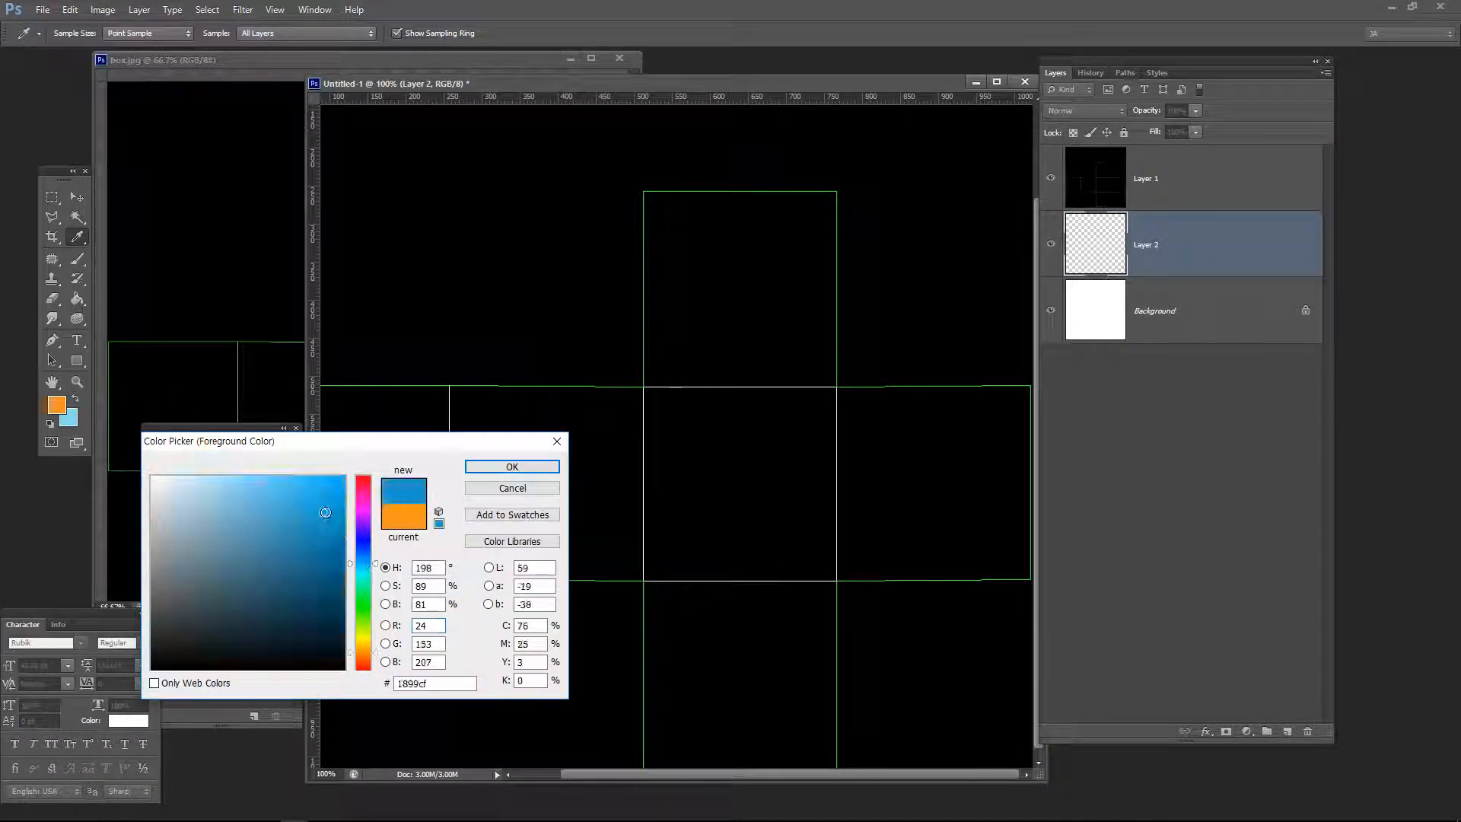
left_click(512, 467)
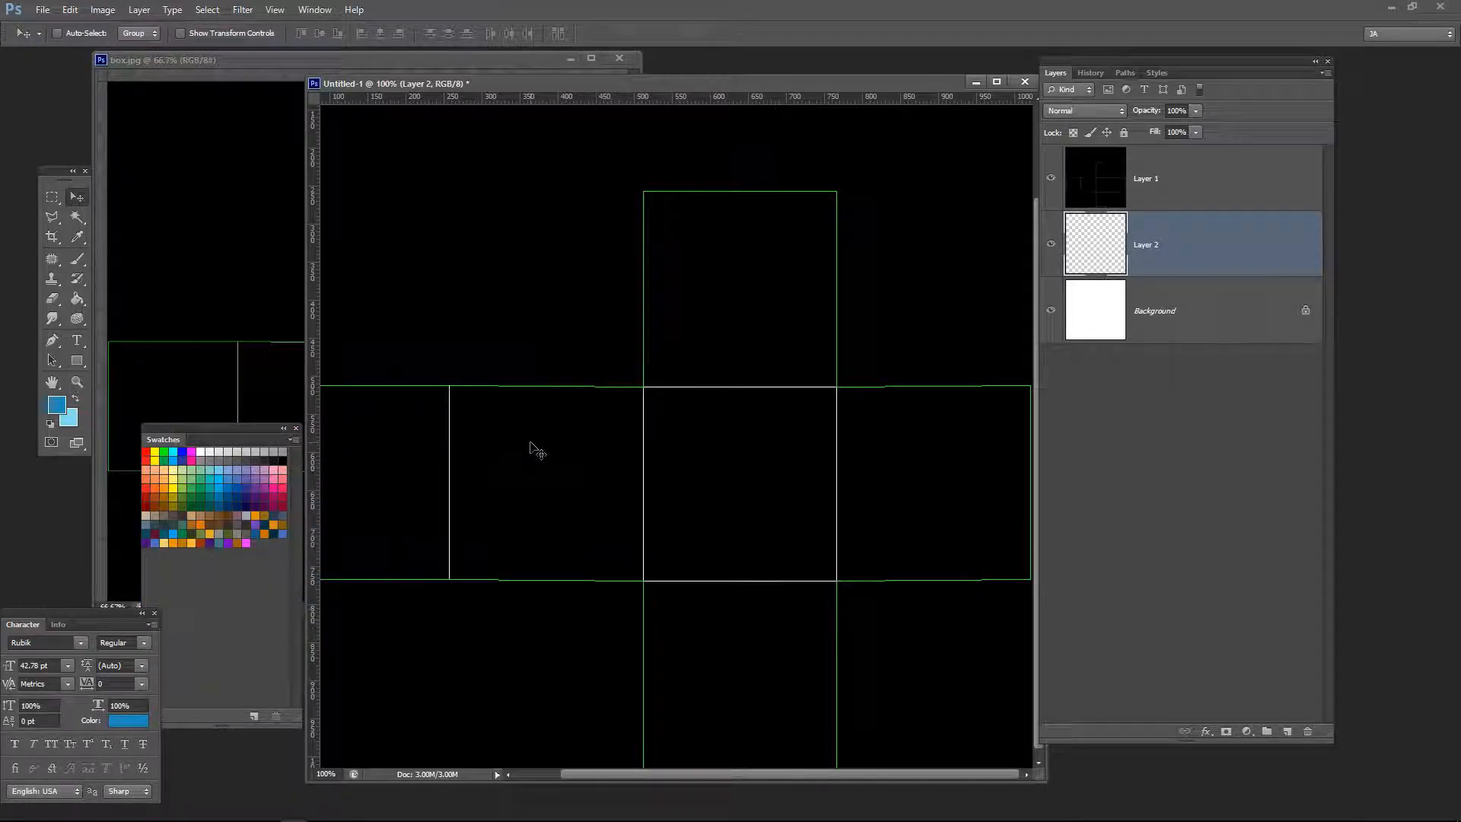
key("alt+BackSpace")
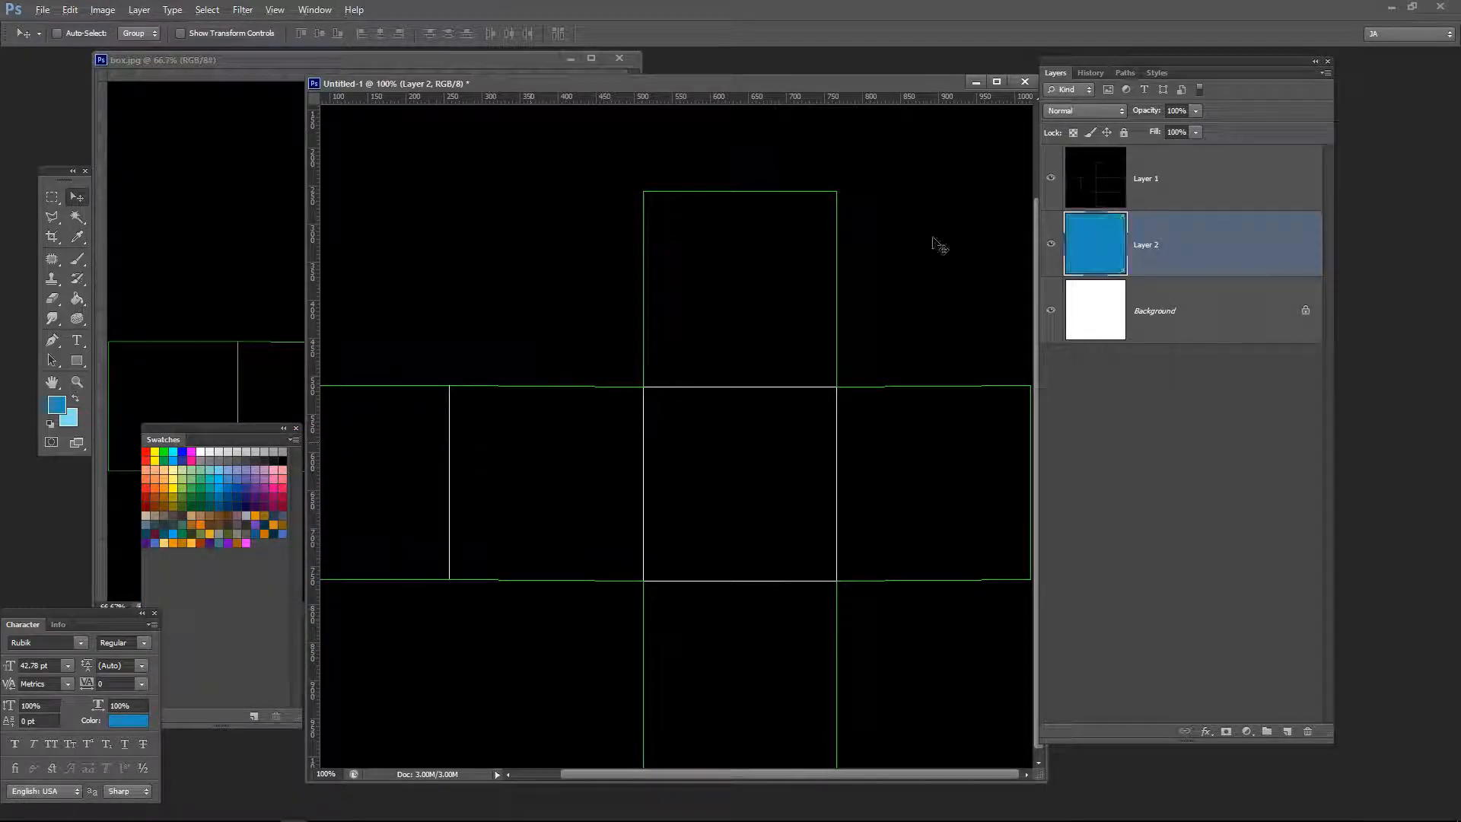
left_click(1051, 178)
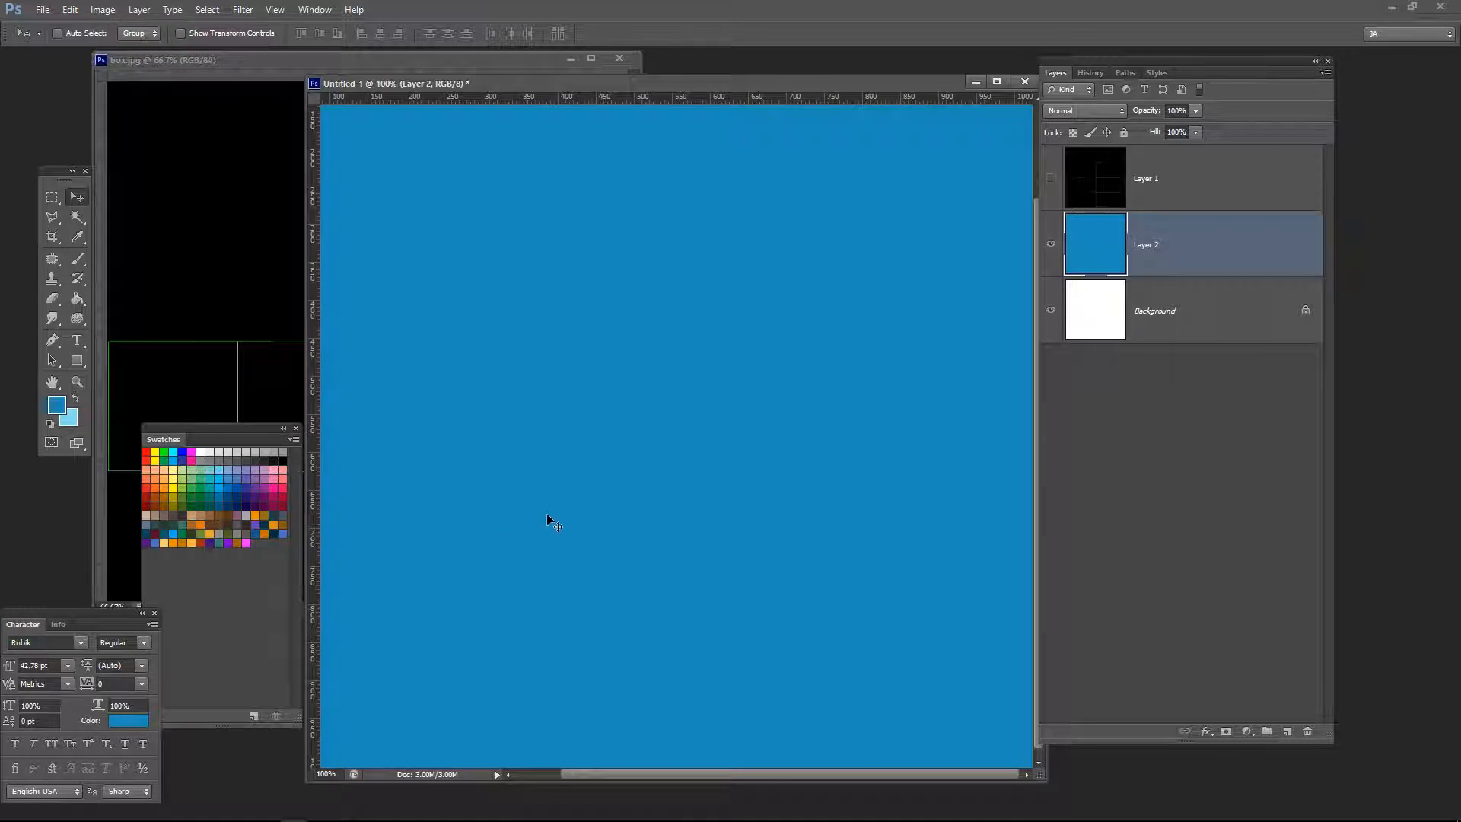
left_click(1051, 178)
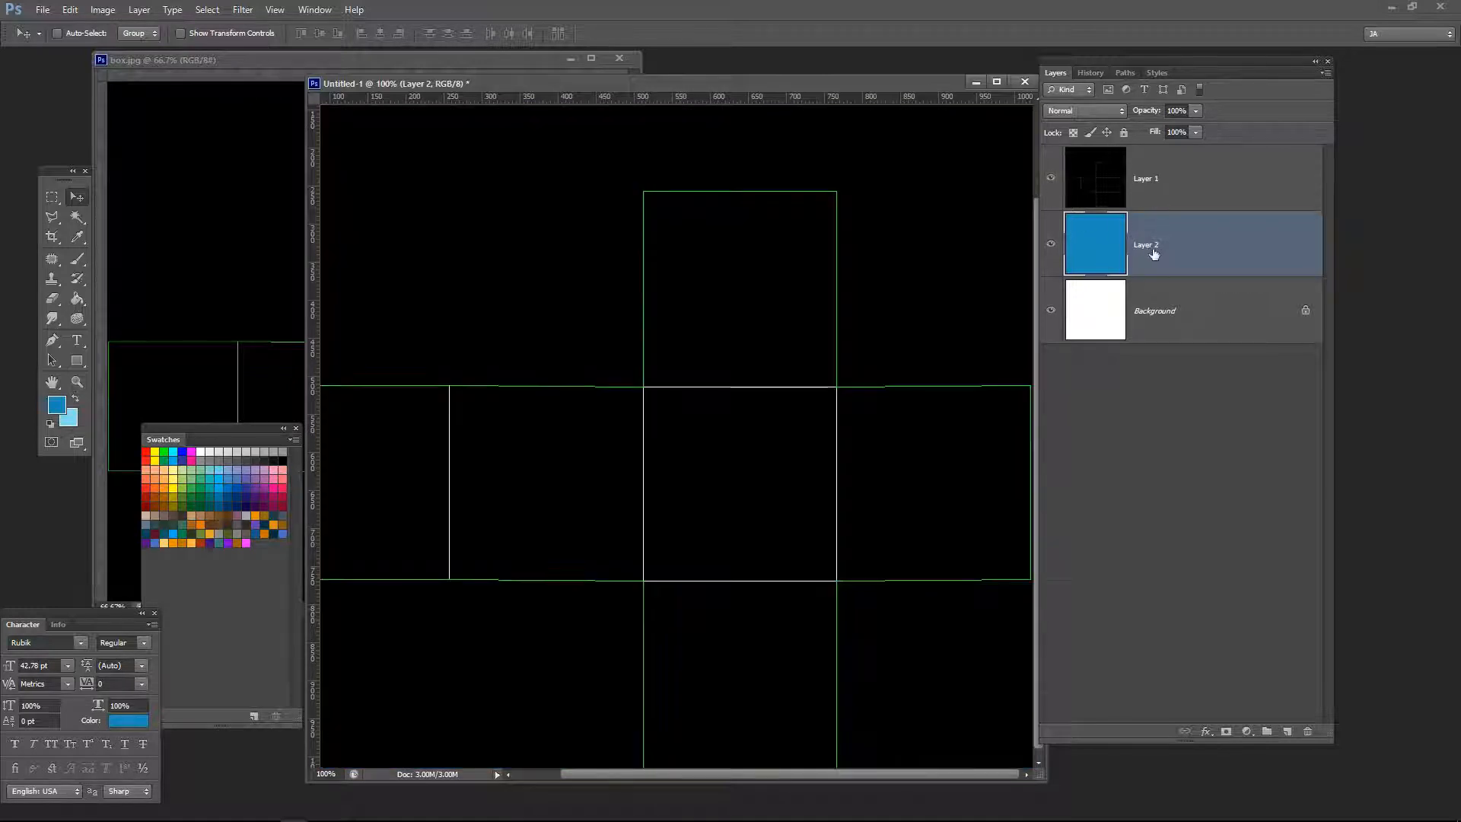
Step: Add an empty layer above the blue layer and set the template layer's blend mode to Screen
left_click(1288, 732)
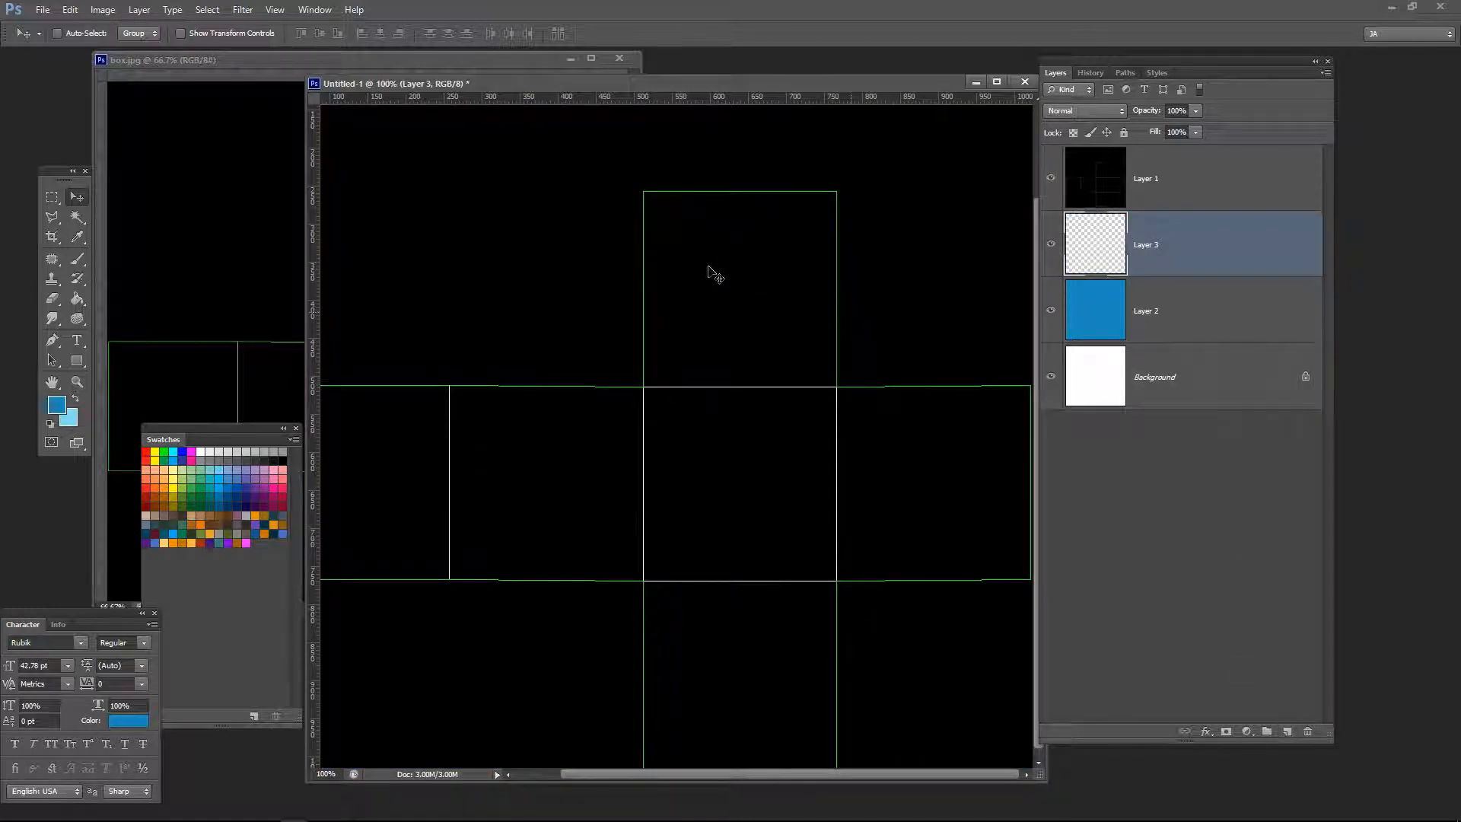
left_click(1083, 206)
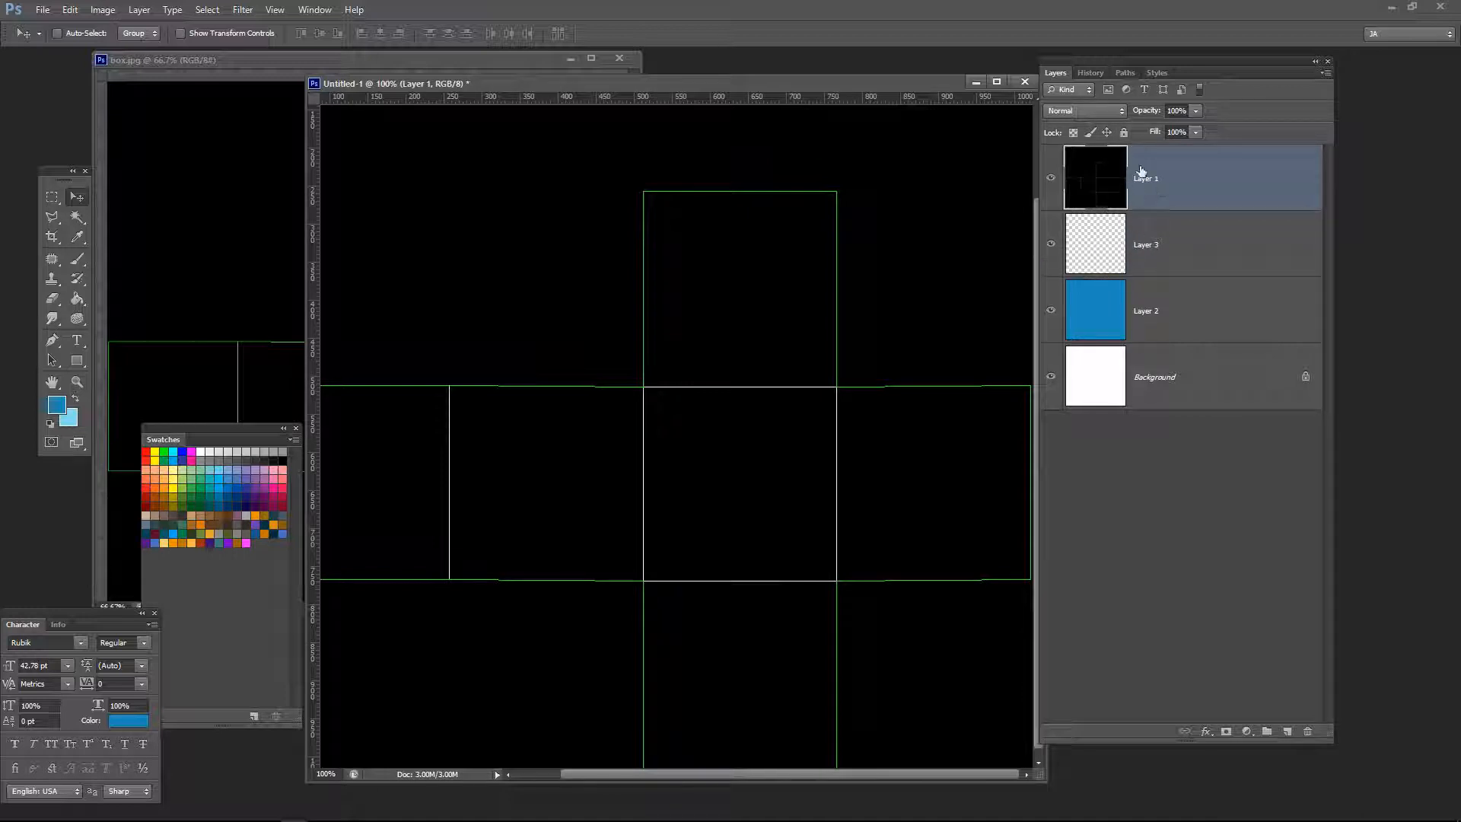
left_click(1115, 111)
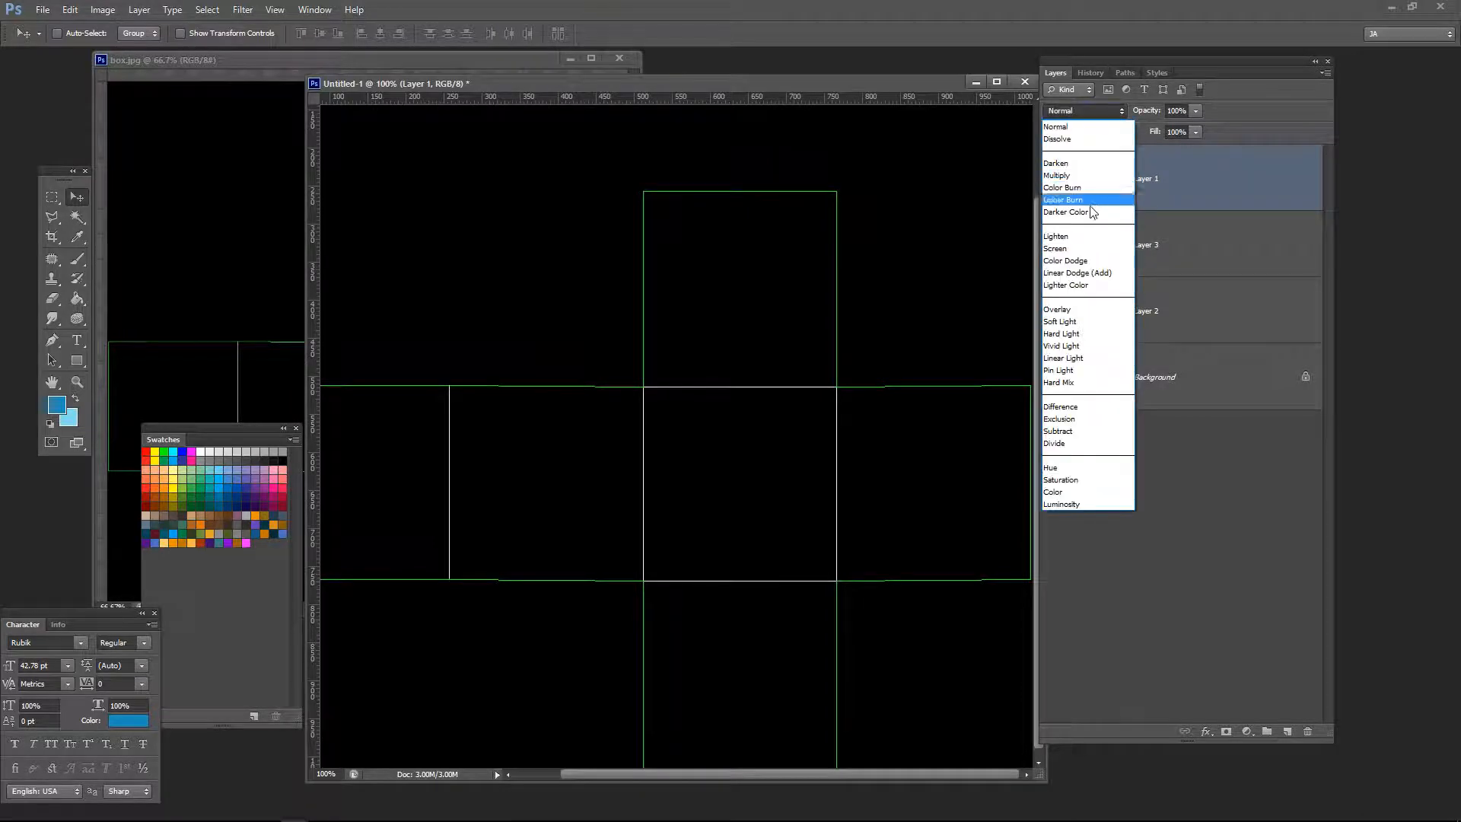
left_click(1085, 250)
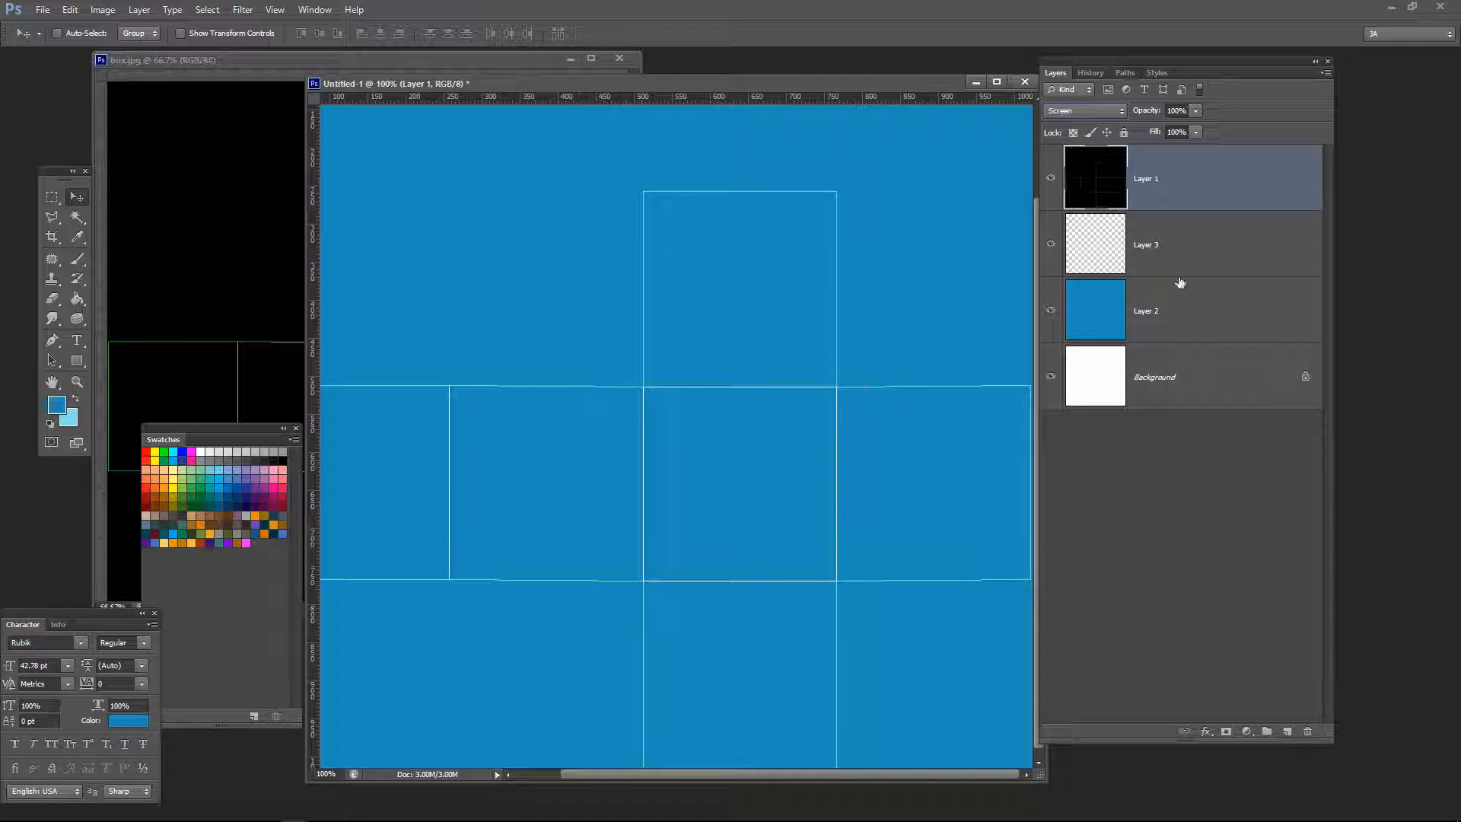
Step: Delete the empty layer between the template and the blue layer
left_click(1203, 253)
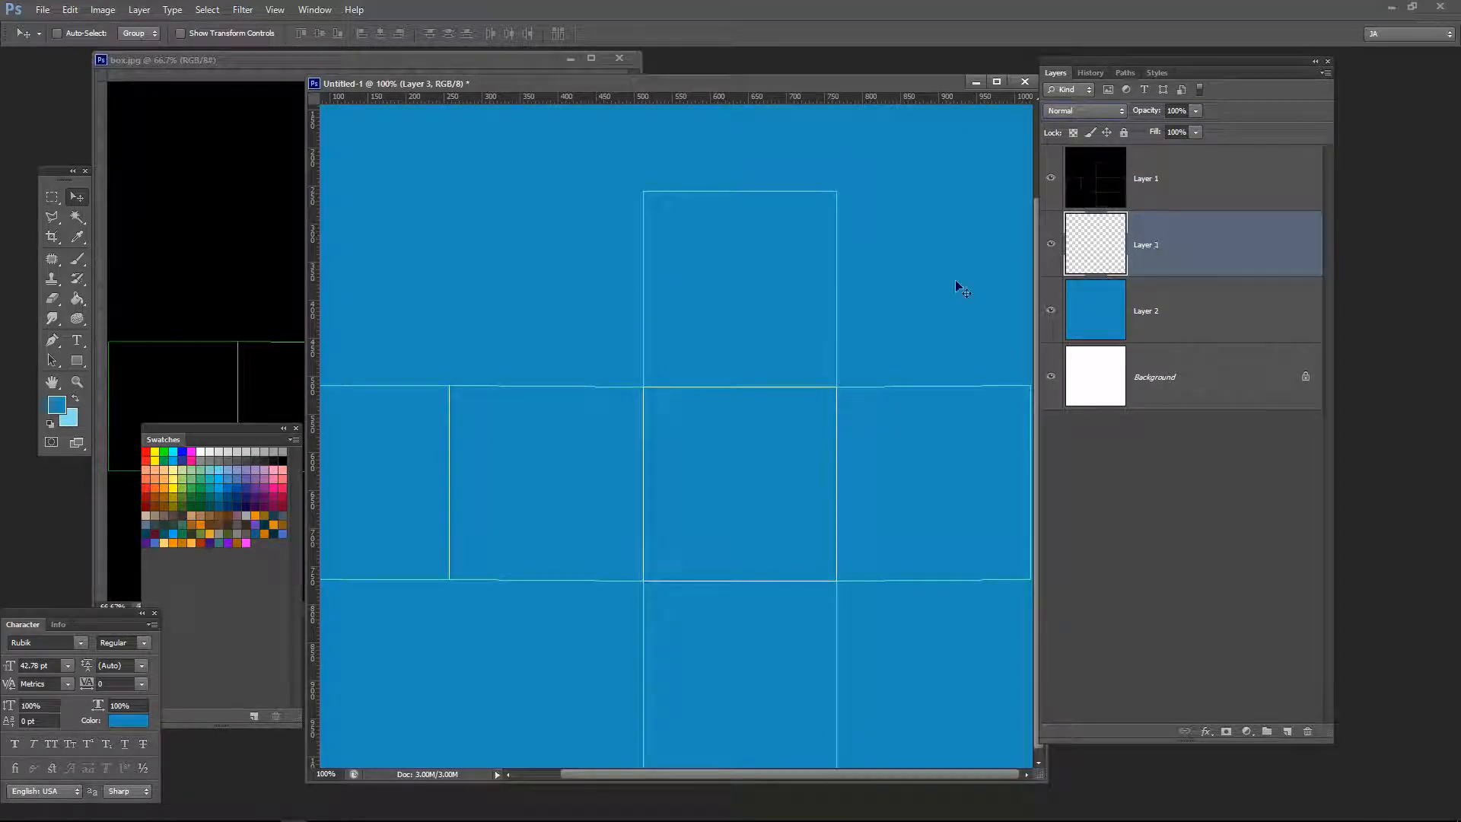
left_click_drag(1095, 251, 1308, 732)
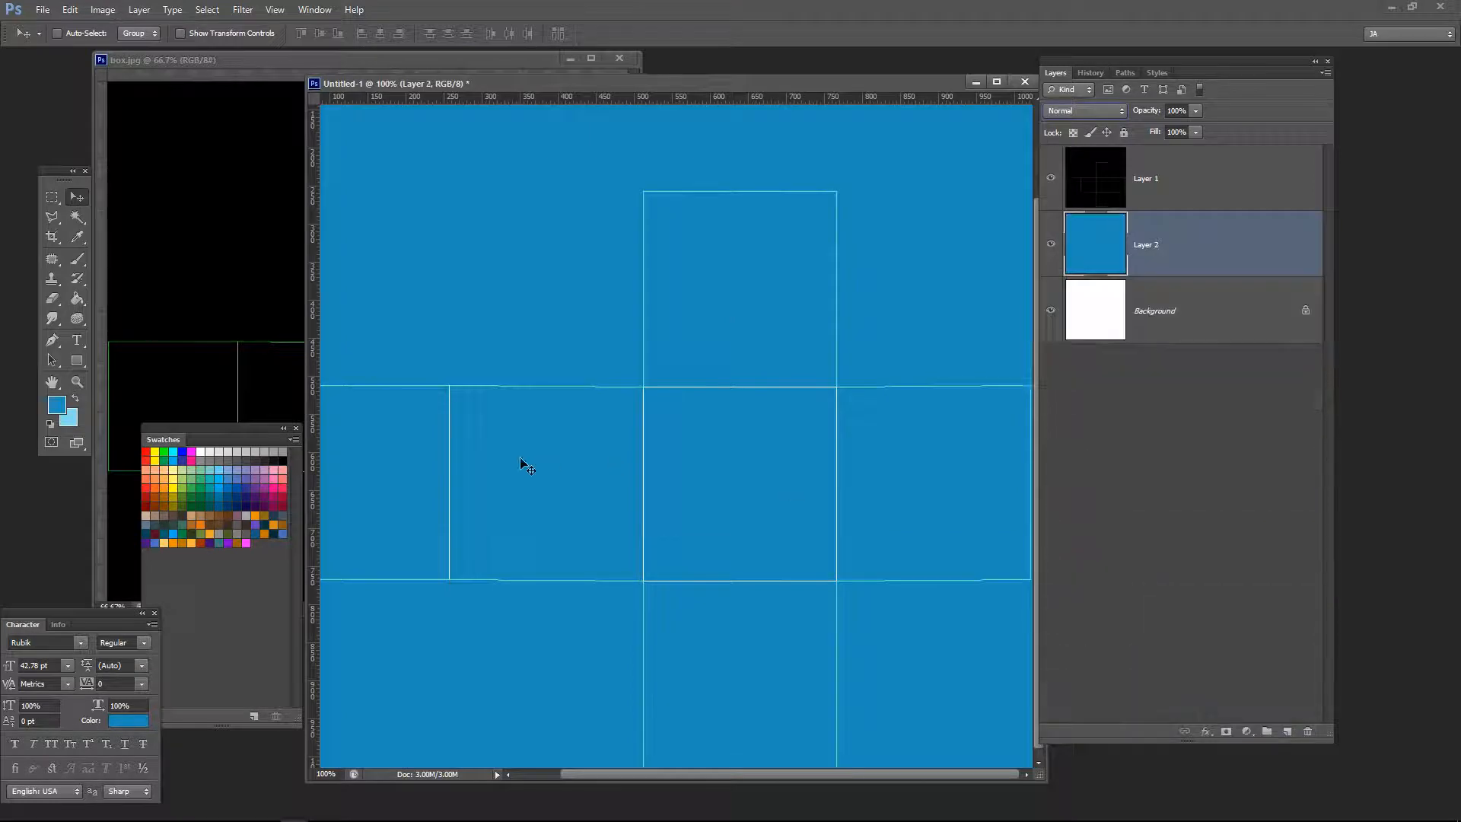
Step: Draw a rectangle shape about 176 x 184 px inside the template's central face and recolor it red, #fc0041
left_click(77, 363)
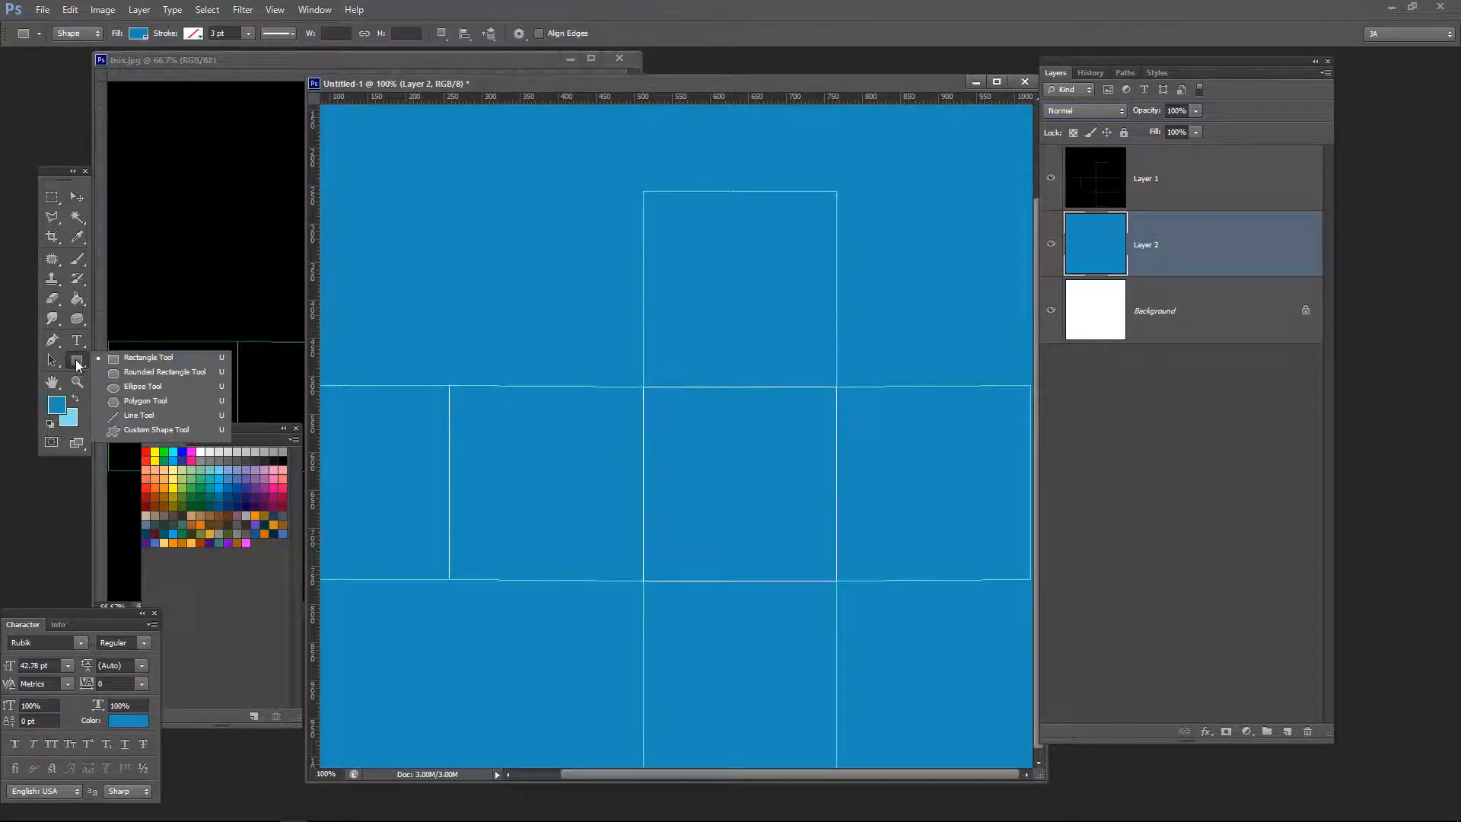
left_click(117, 362)
left_click_drag(673, 416, 806, 556)
double_click(1087, 254)
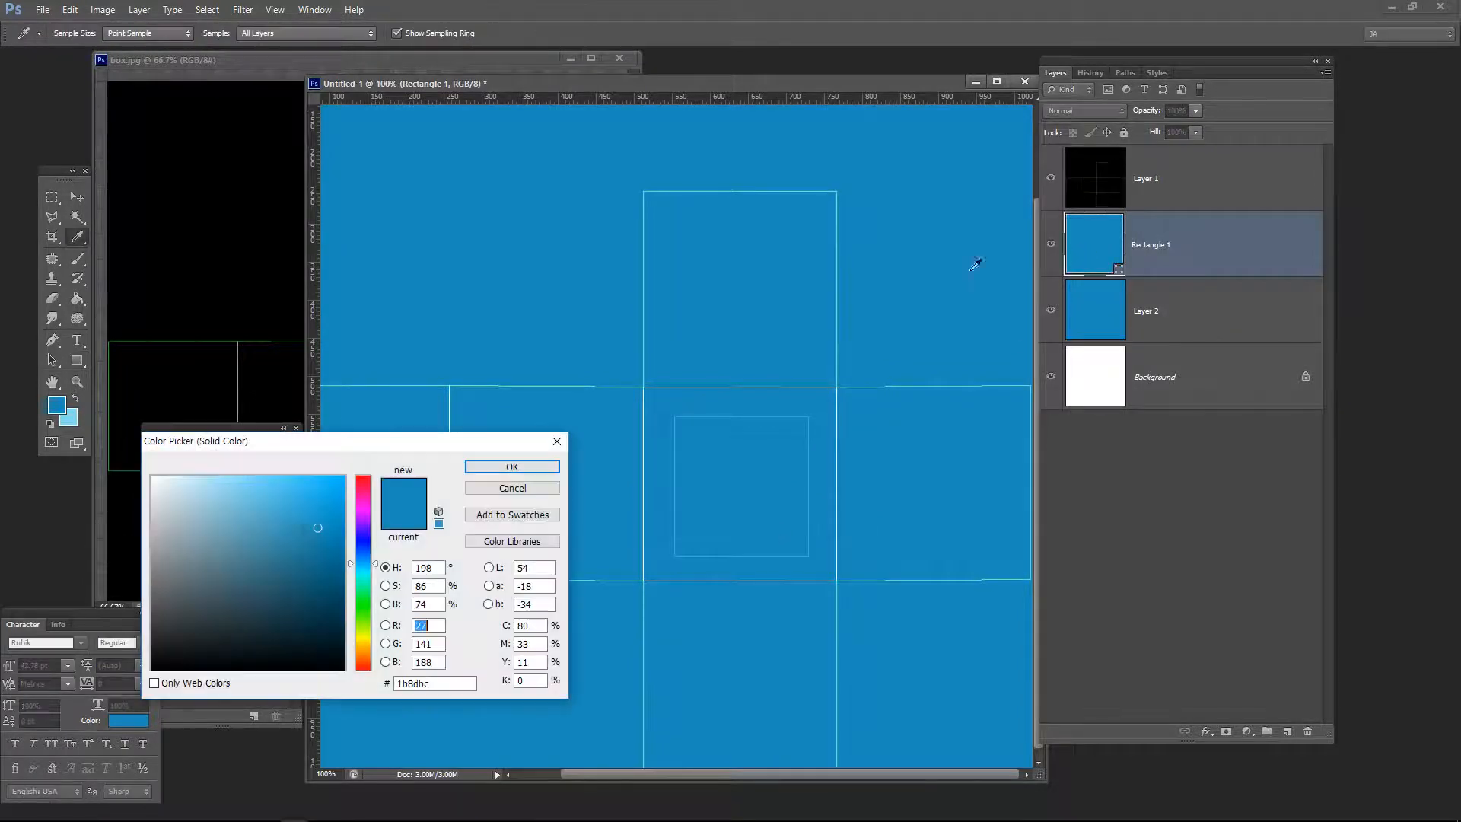
left_click(360, 484)
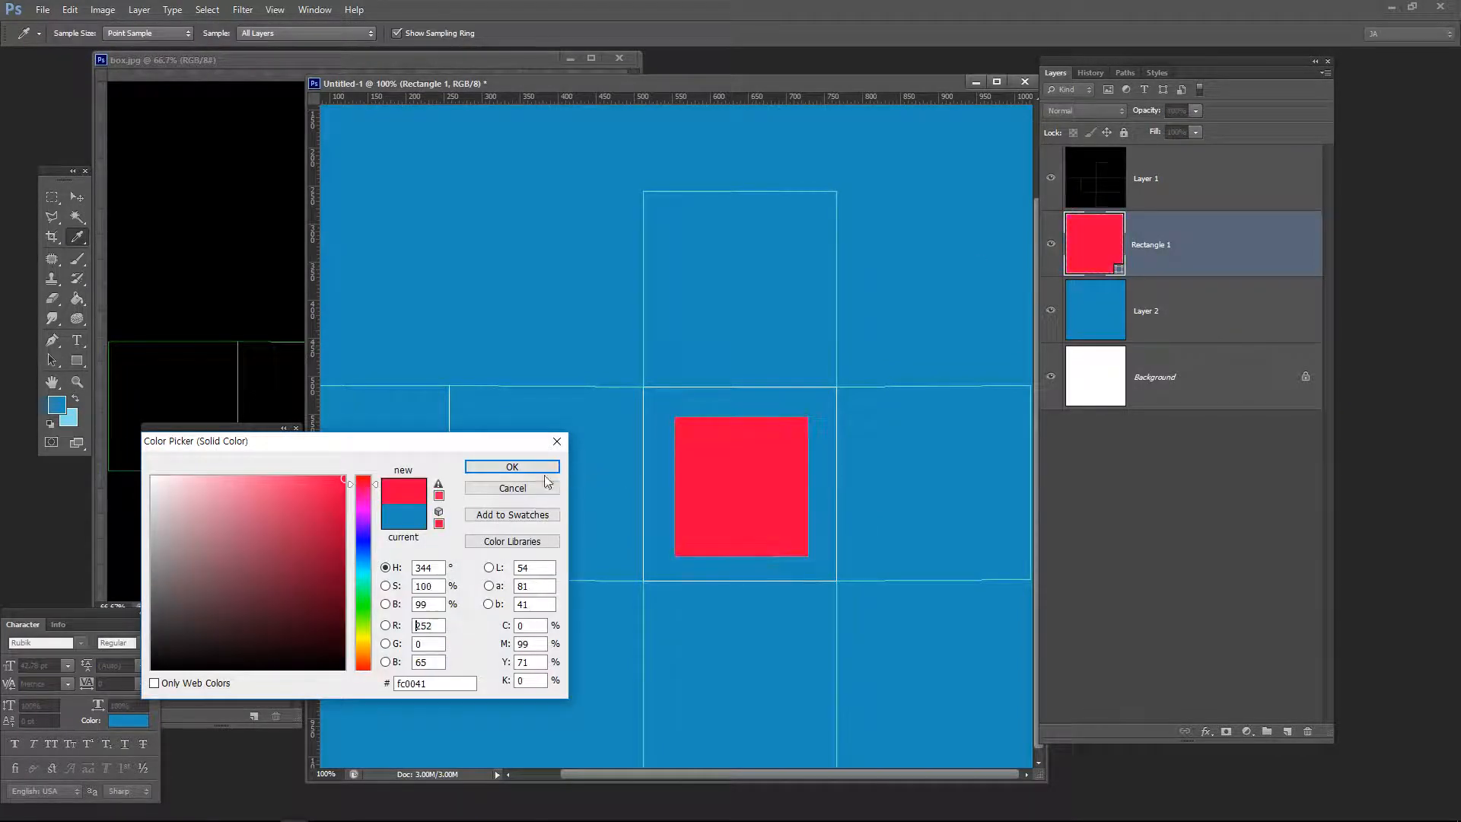
left_click(545, 469)
Step: Draw a cat custom shape about 121 x 190 px in the face left of the rectangle, and delete the rectangle layer
left_click(82, 366)
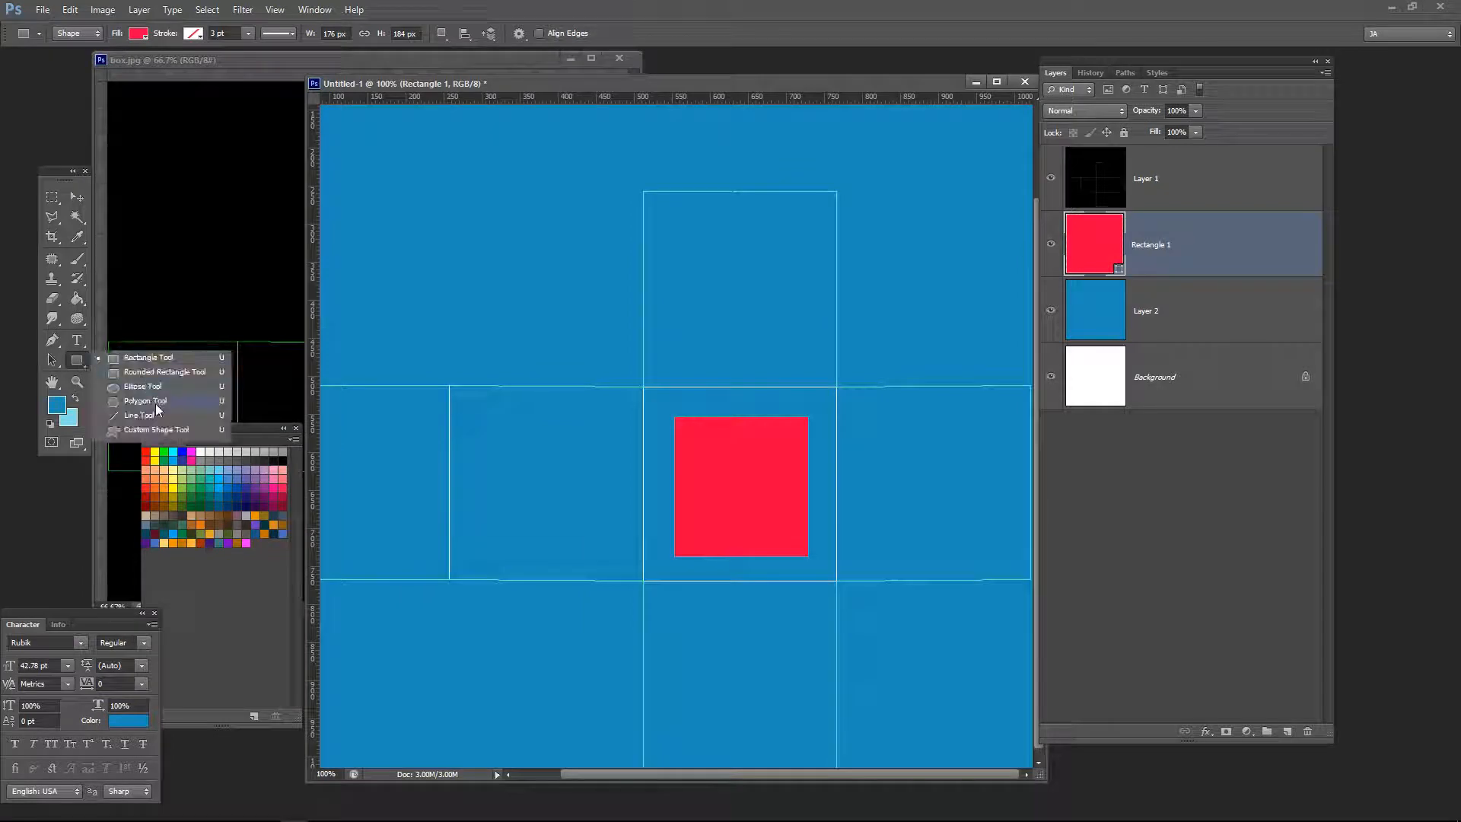
left_click(156, 430)
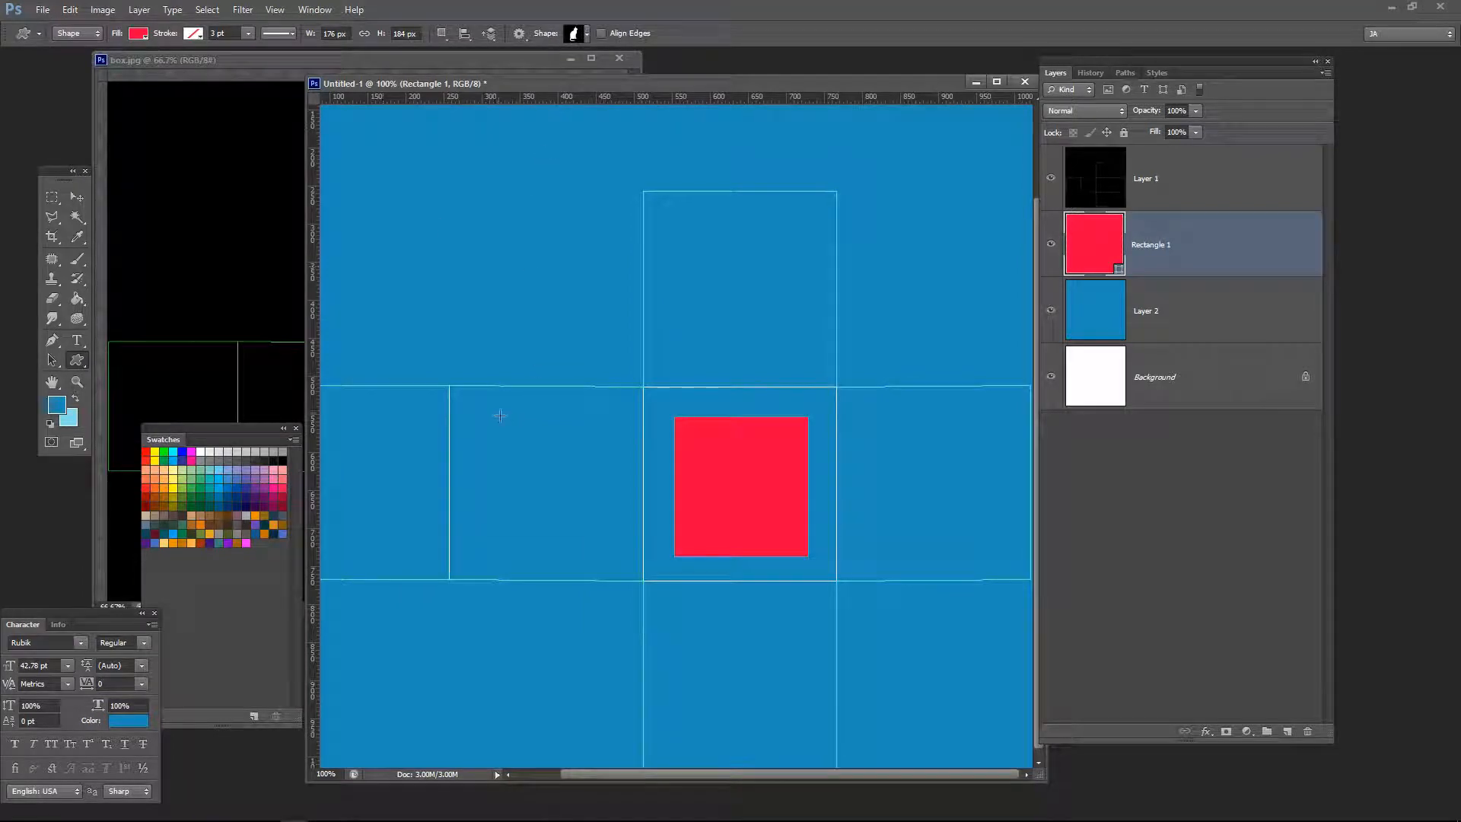
mouse_move(500, 415)
left_mouse_down()
mouse_move(601, 502)
mouse_move(591, 558)
left_mouse_up()
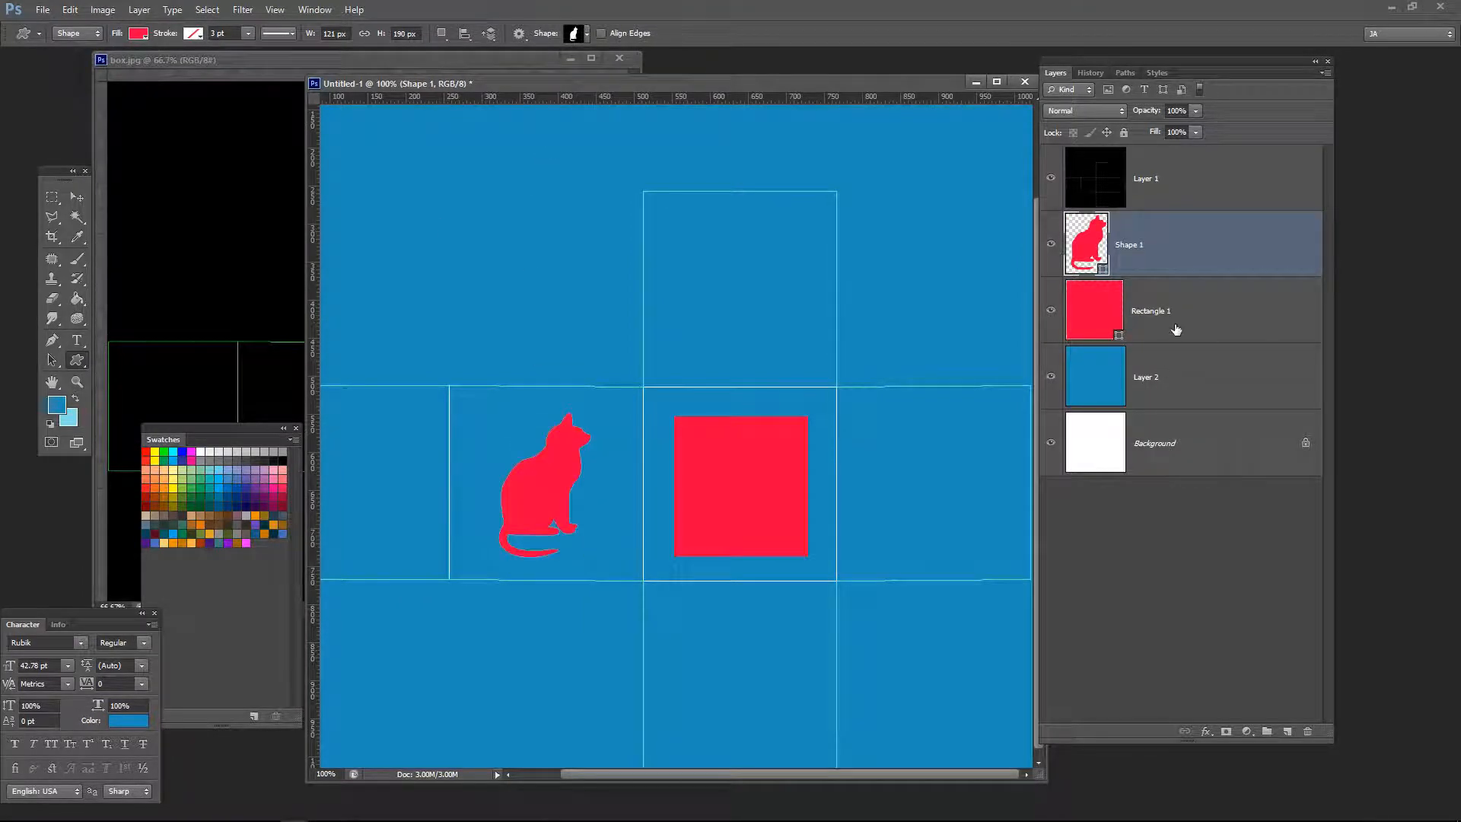
left_click_drag(1175, 329, 1308, 732)
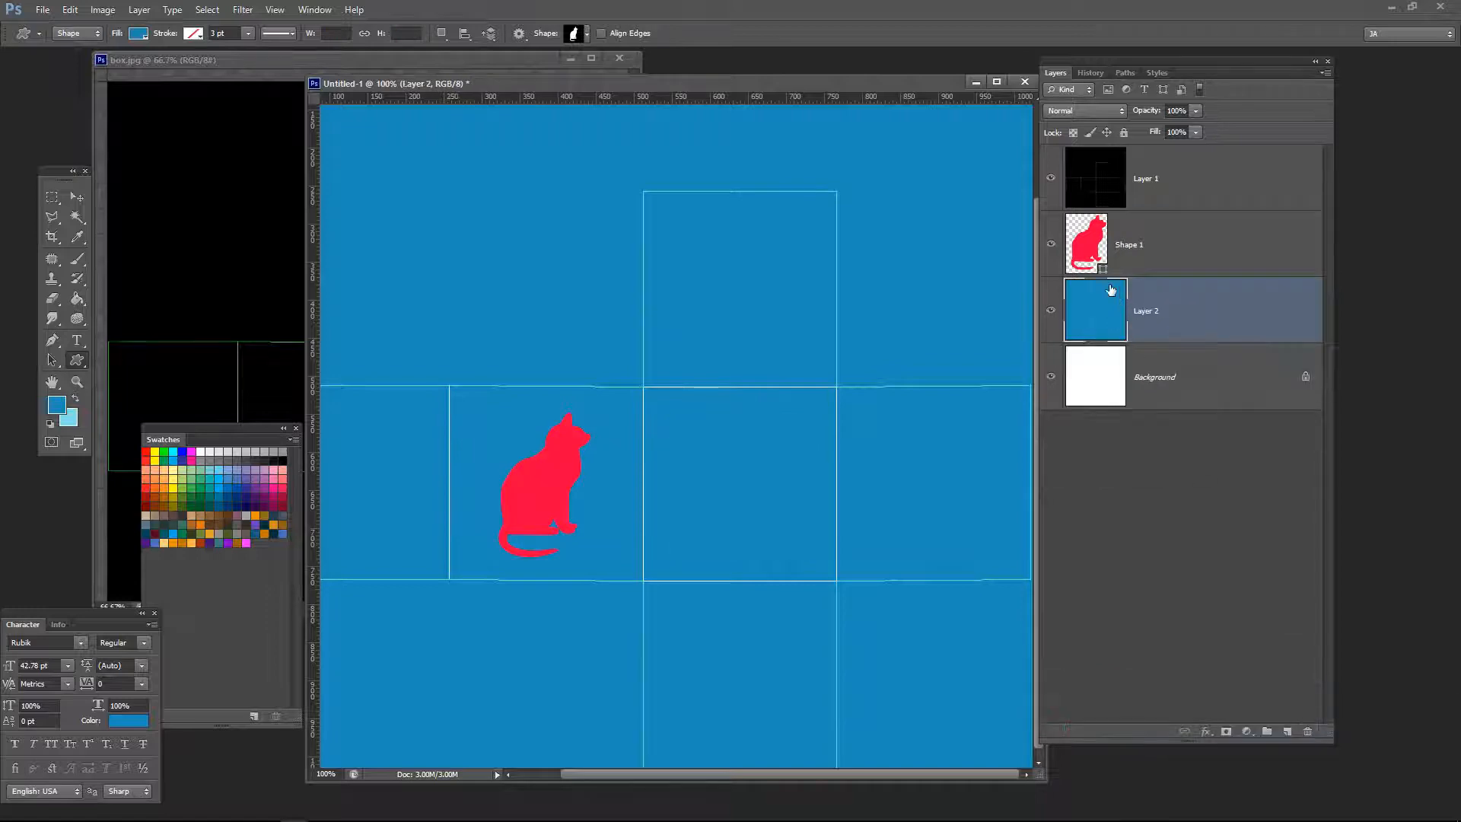
Step: Draw a fish custom shape about 189 x 126 px above the blue layer and center it in the face right of the cat
left_click(576, 44)
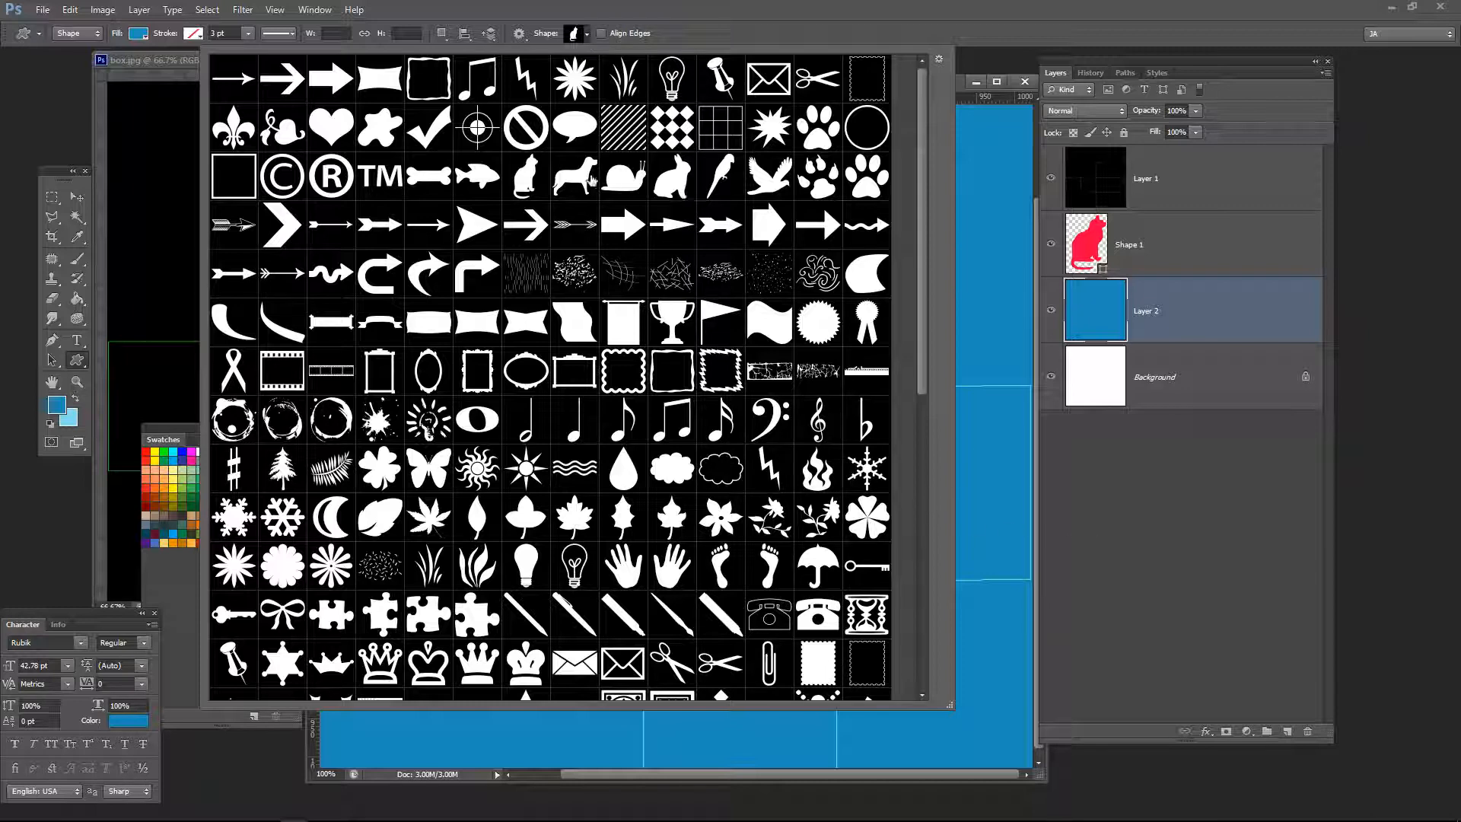
double_click(477, 176)
left_click_drag(695, 457, 818, 514)
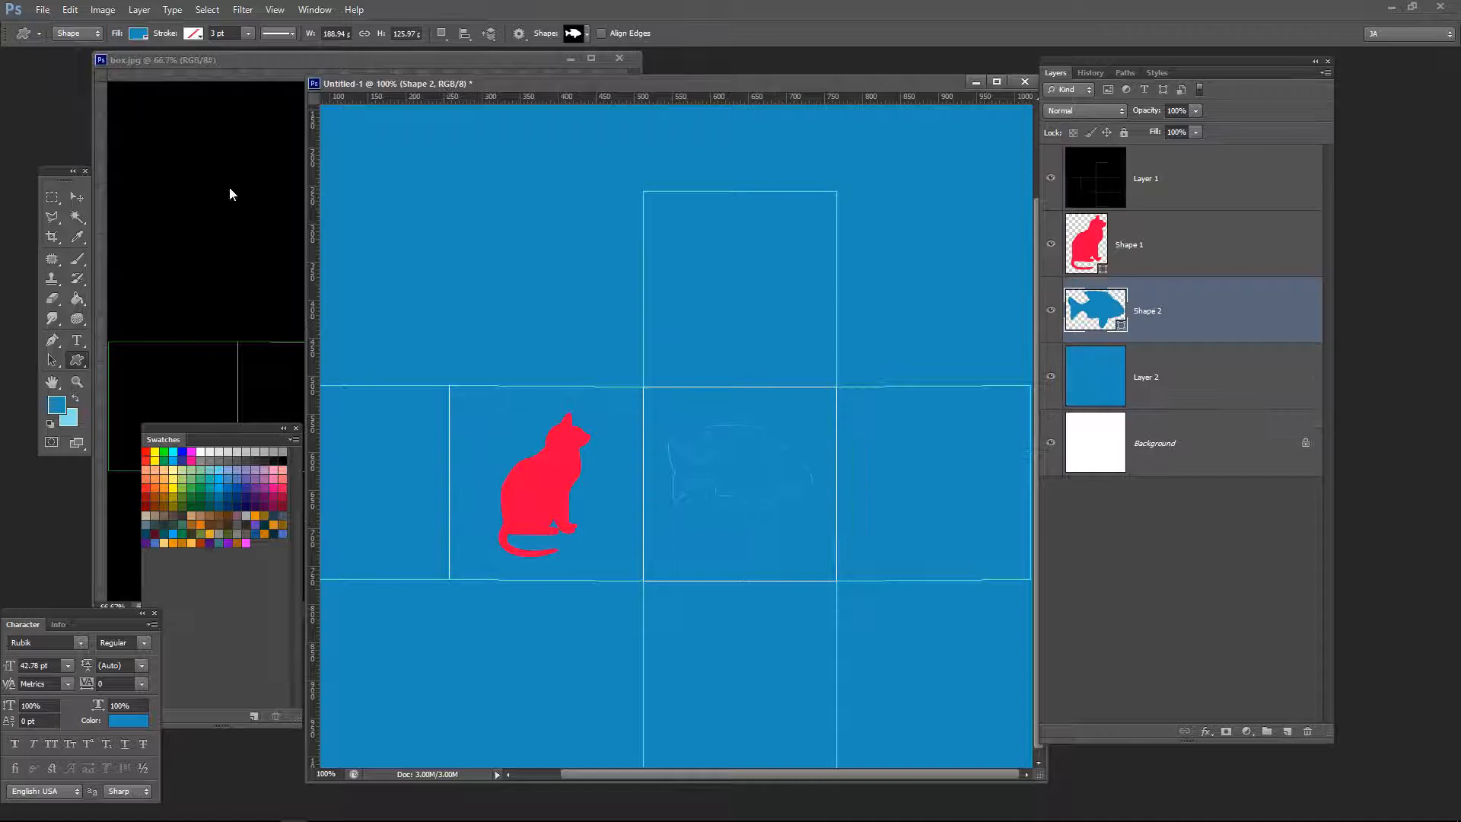
left_click(76, 199)
left_click_drag(753, 467, 761, 496)
Step: Recolor the fish shape yellow, #fac610
double_click(1097, 314)
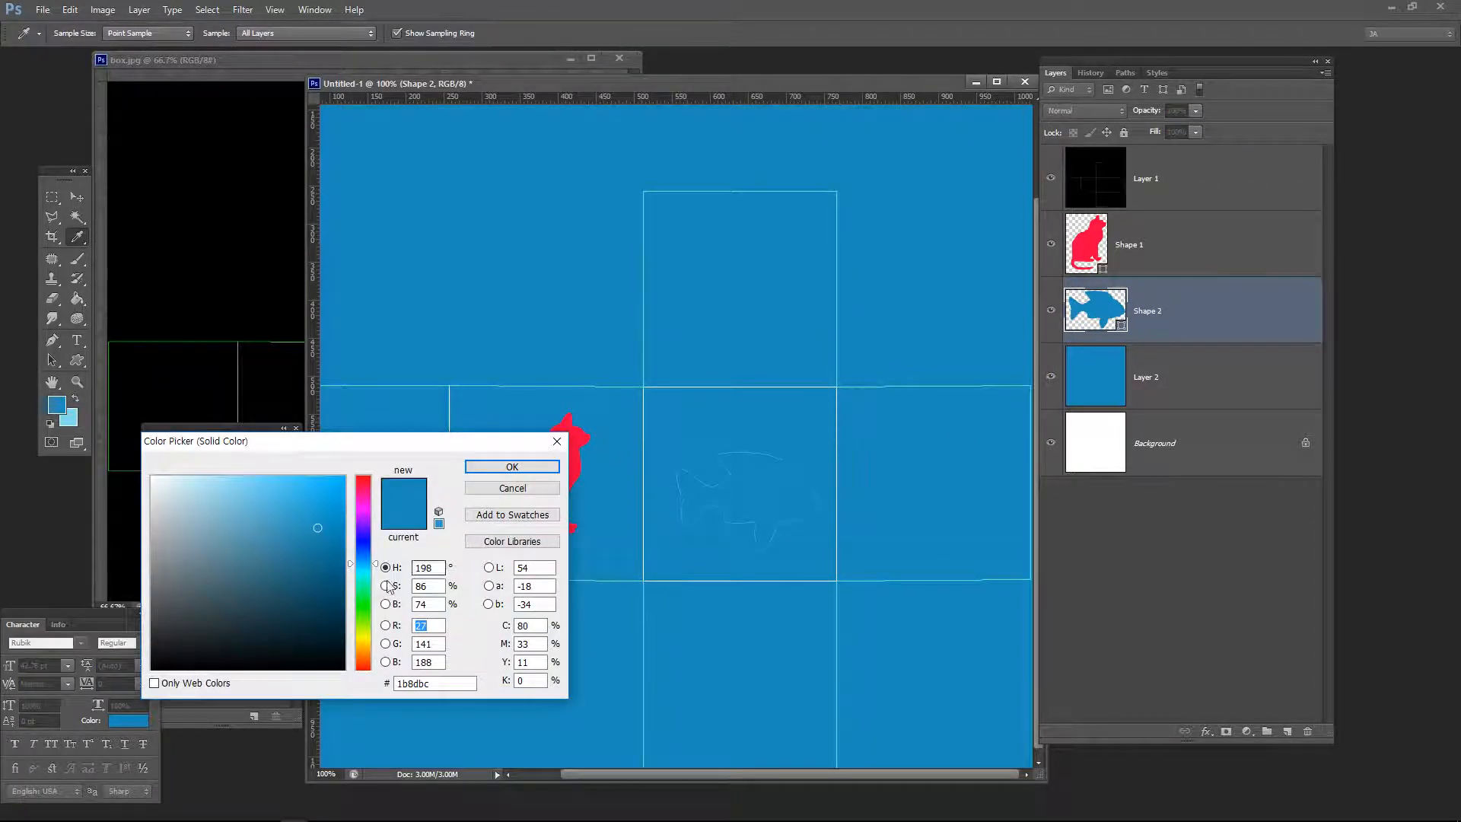
left_click(364, 644)
left_click(335, 484)
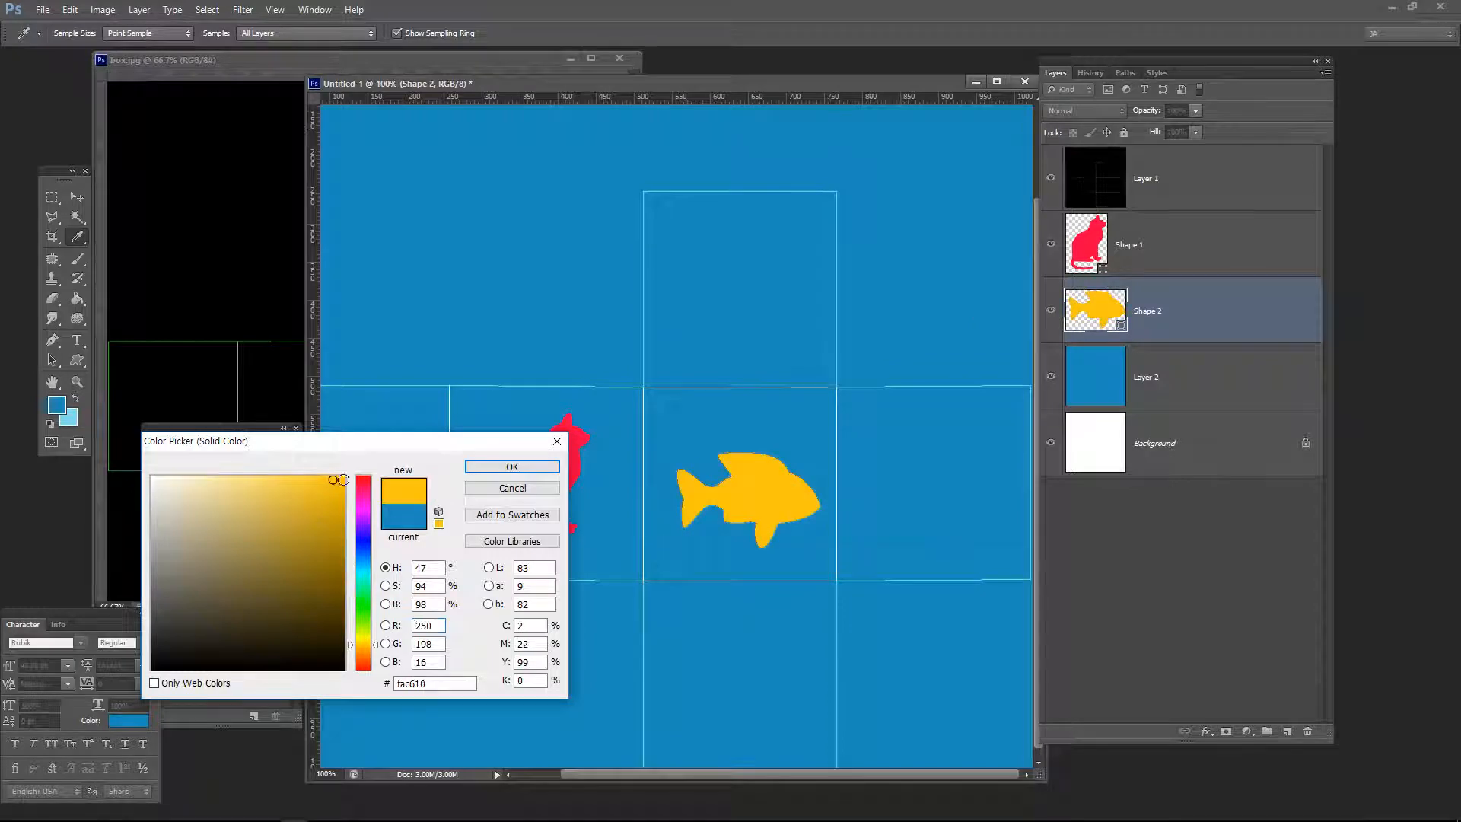
left_click(512, 467)
Step: Draw a heart custom shape about 165 x 141 px in the template face right of the fish
left_click(77, 360)
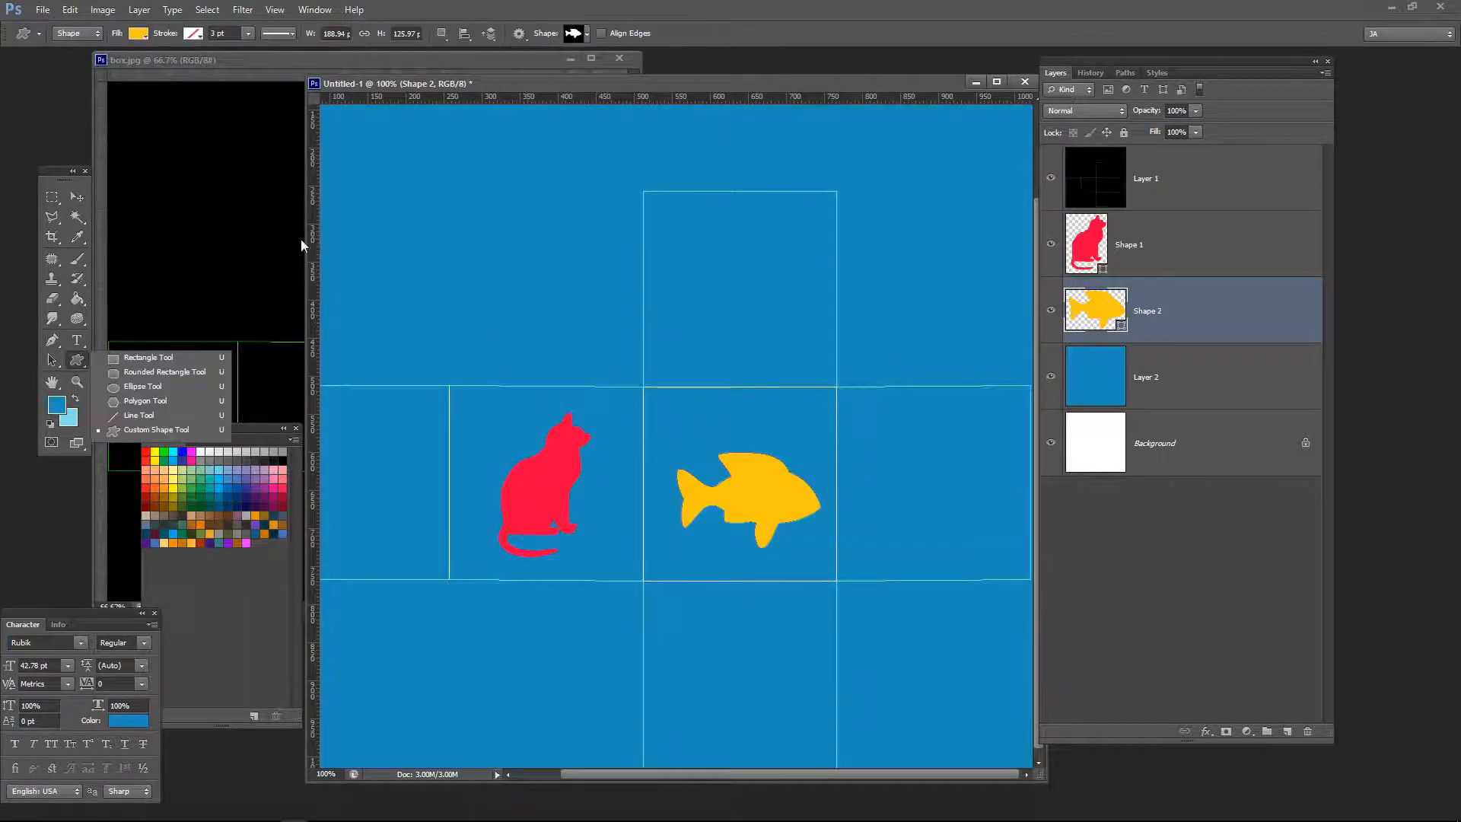
left_click(582, 33)
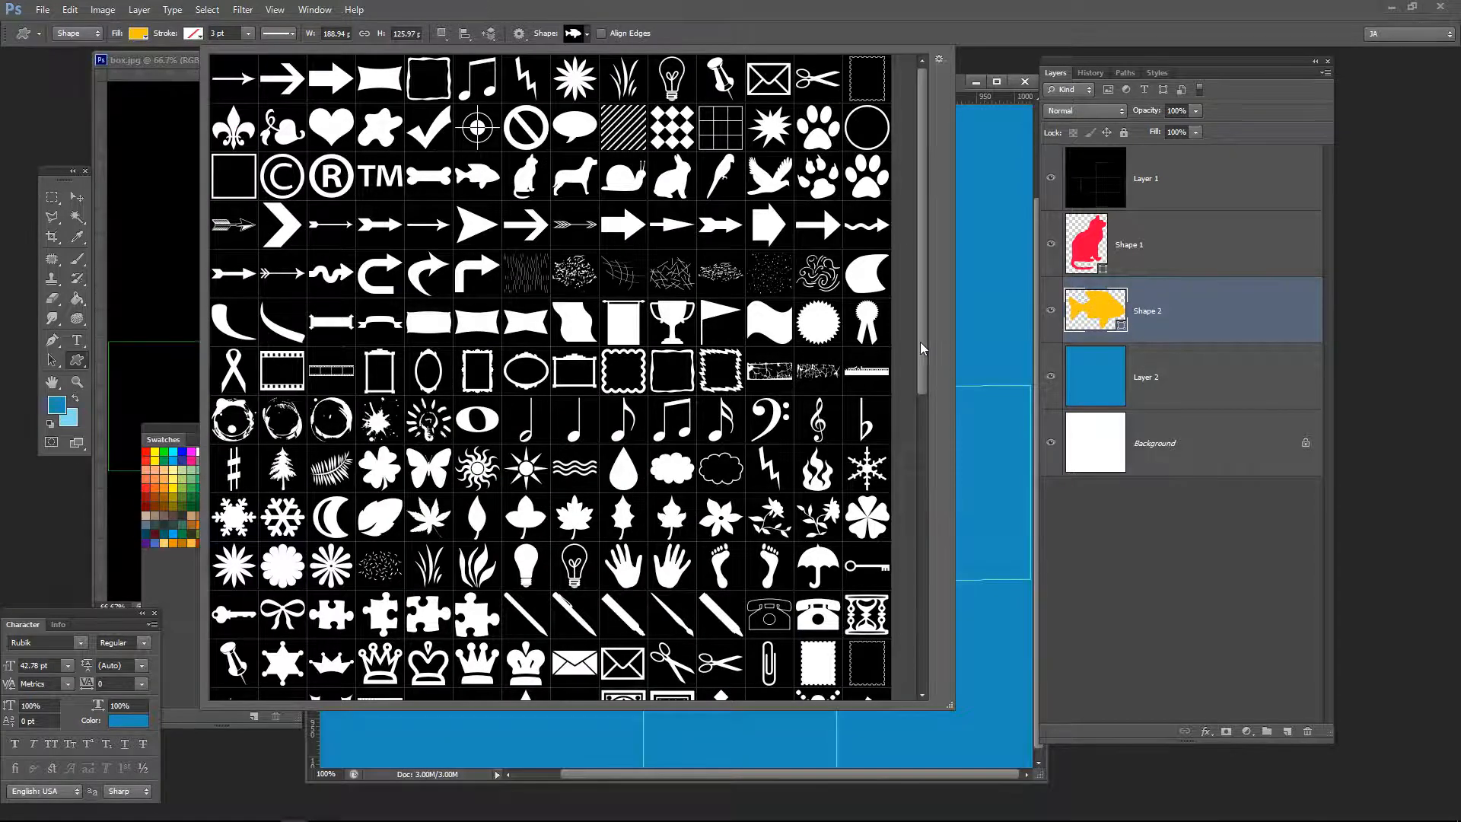
left_click_drag(920, 341, 921, 531)
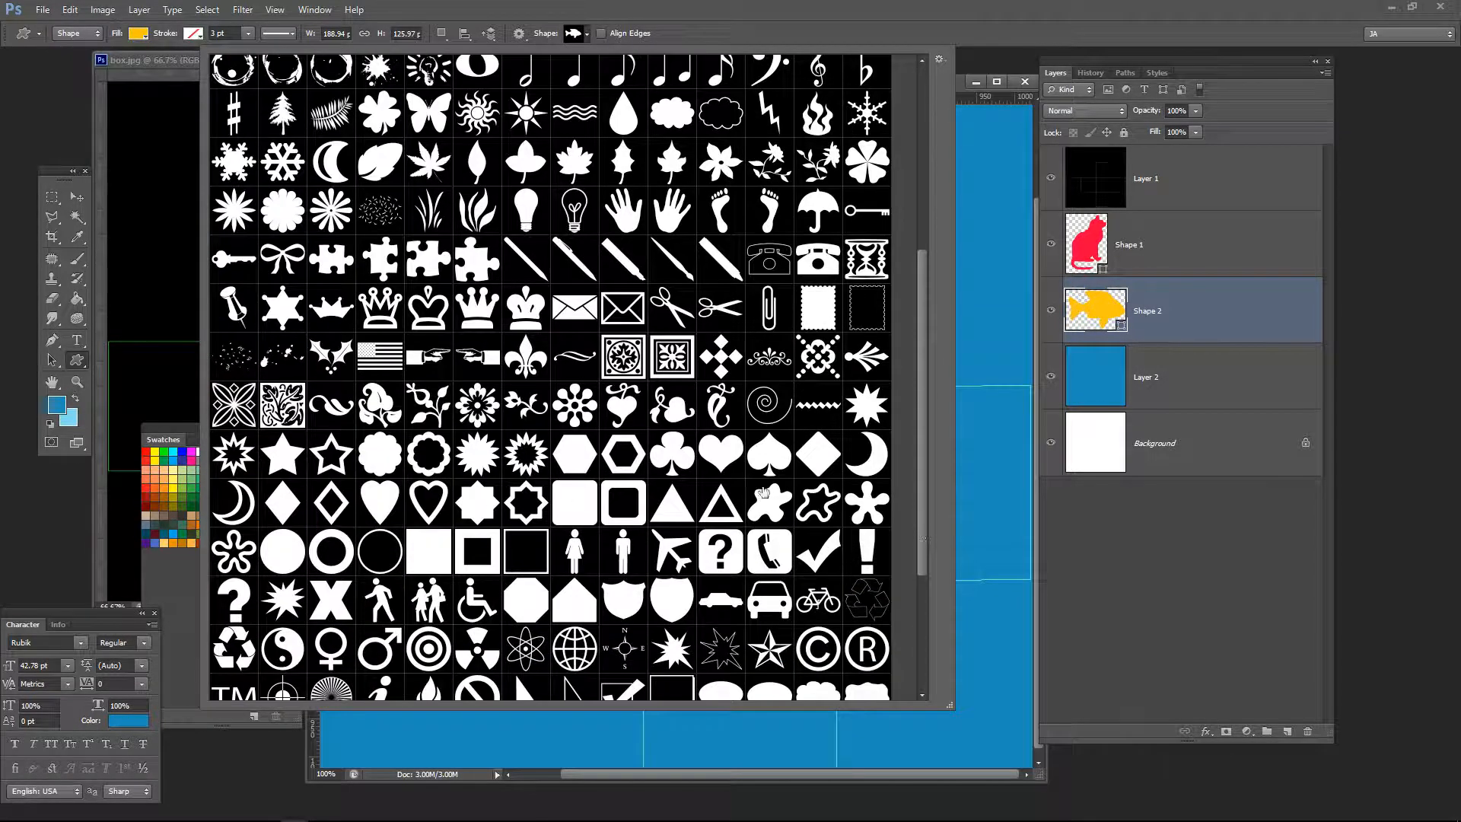
double_click(720, 454)
left_click_drag(891, 436, 1017, 542)
Step: Recolor the heart shape a saturated deep blue and move it slightly down to center it in its face
double_click(1094, 312)
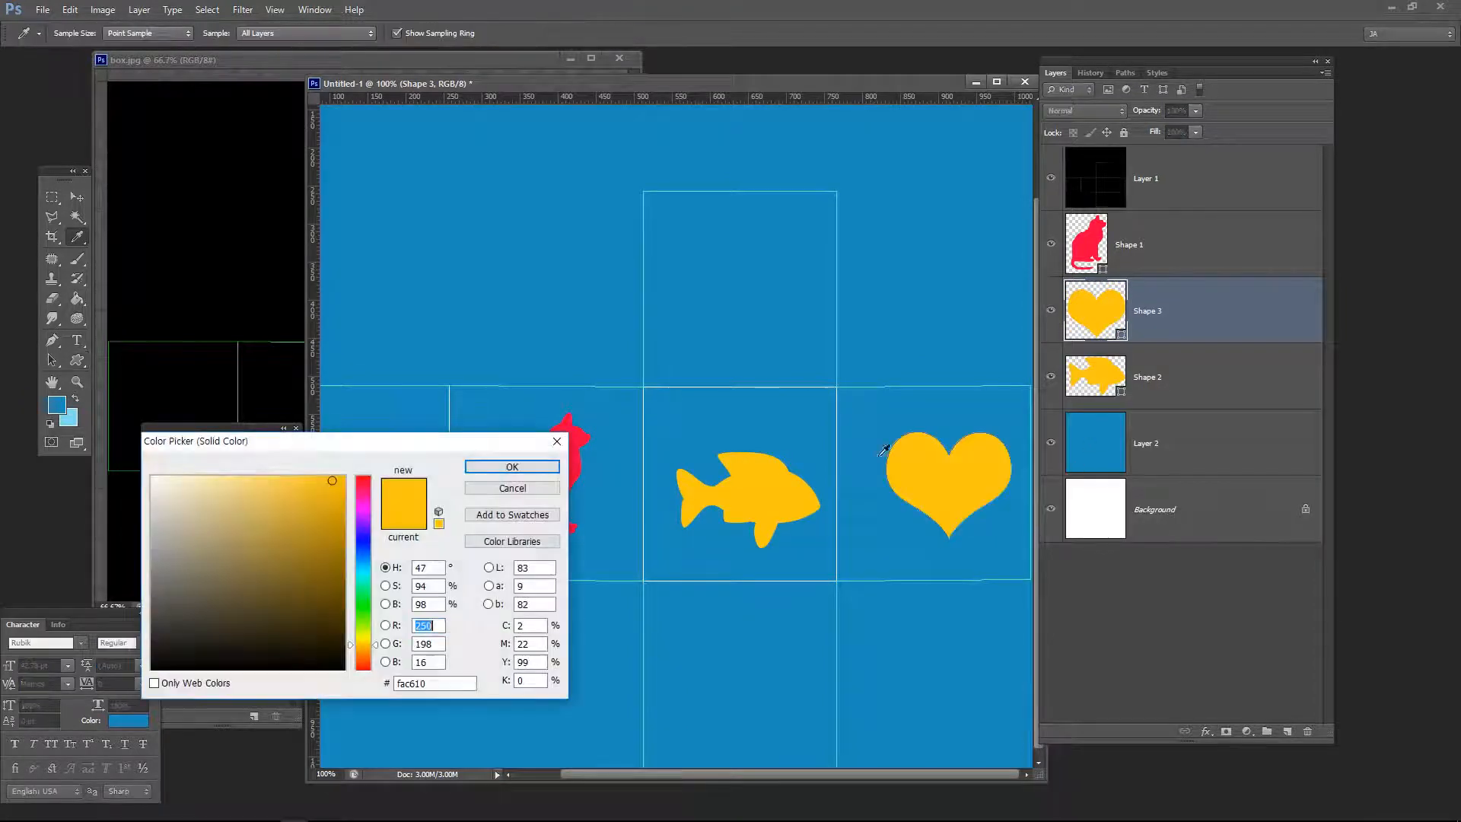
left_click(363, 544)
left_click(340, 478)
left_click(511, 466)
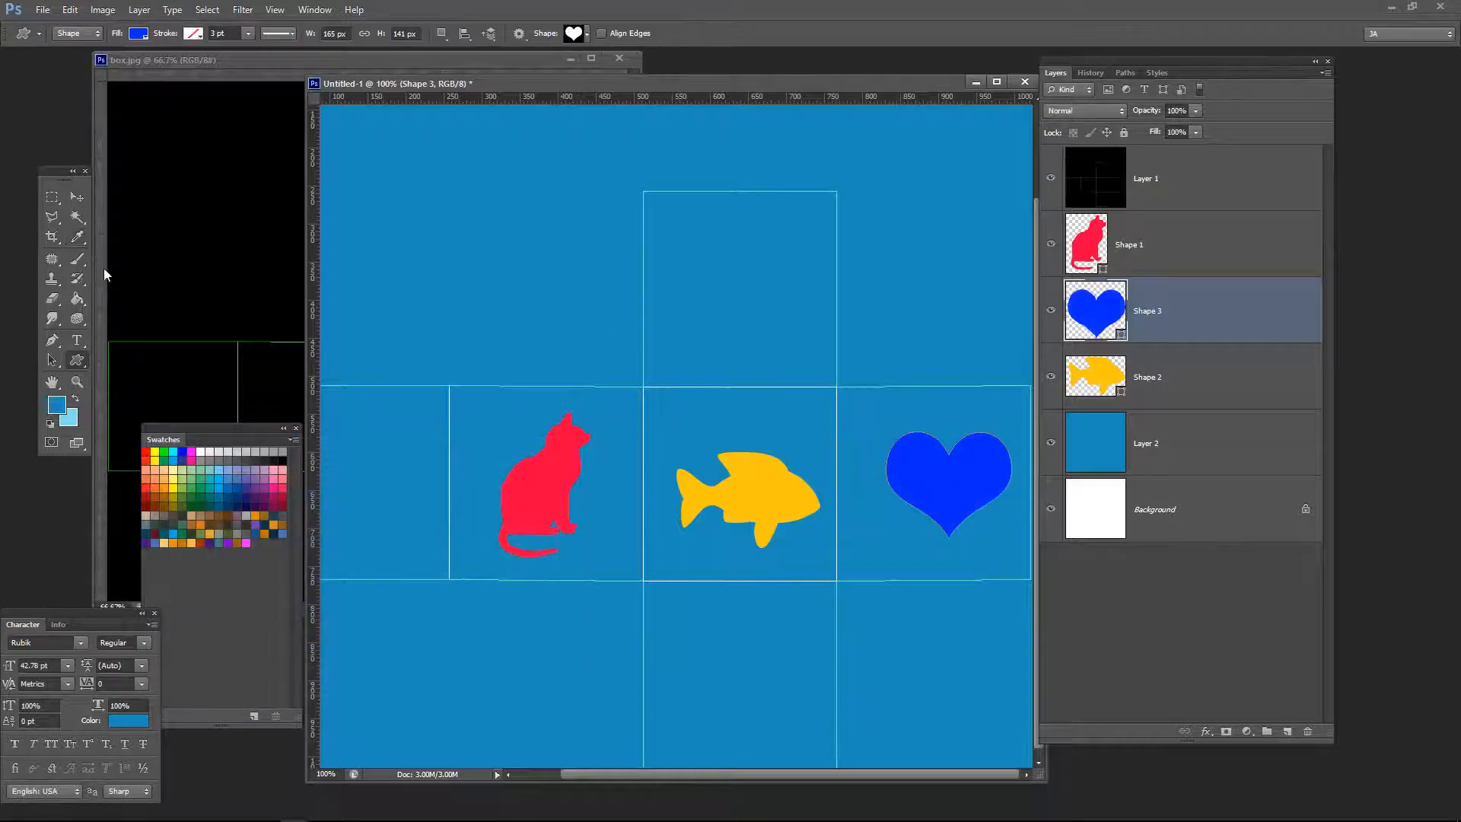
key("v")
left_click_drag(984, 484, 983, 499)
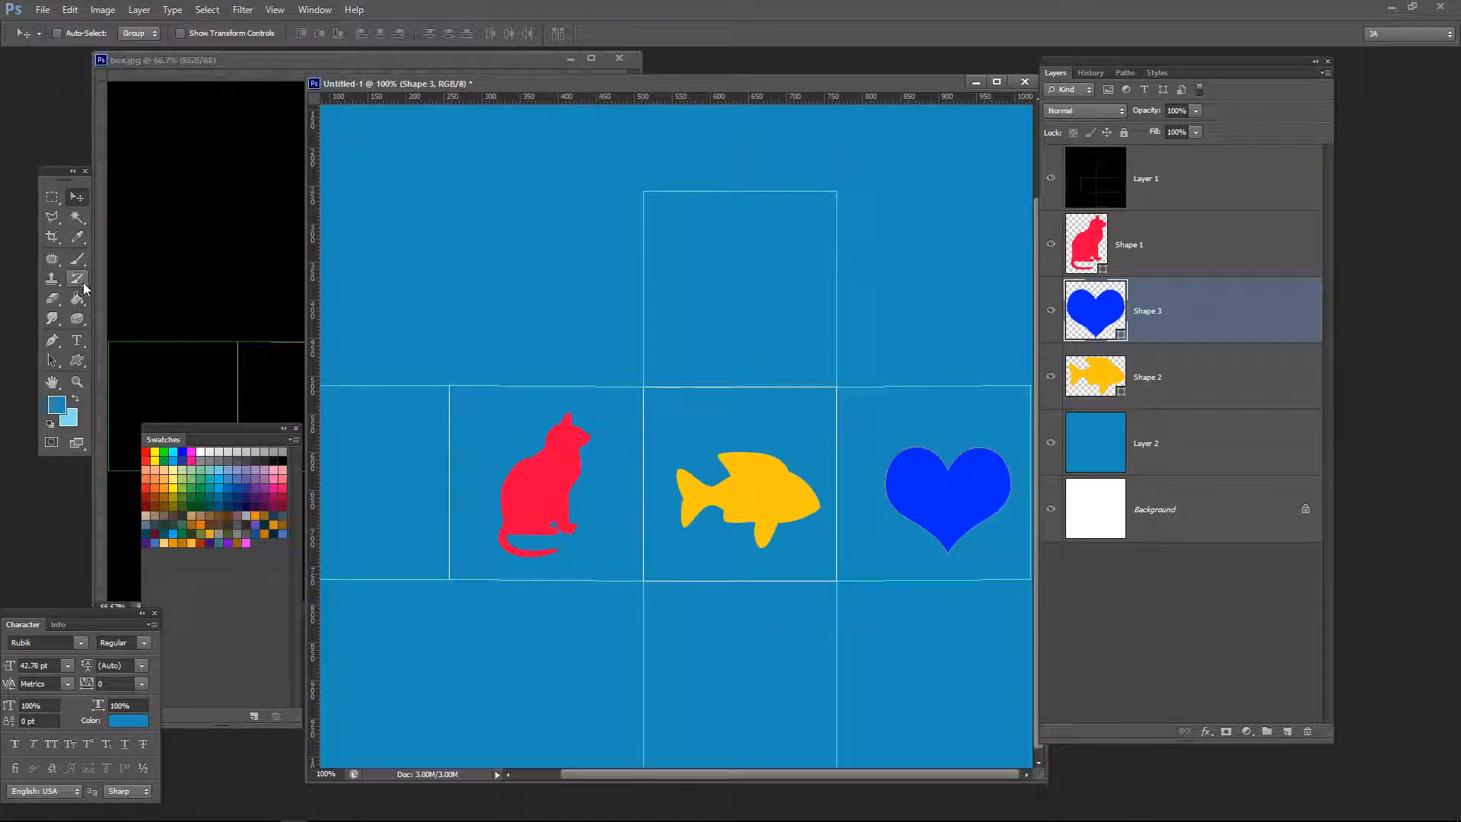
Step: Add the horizontal text "MAX" in the template face above the fish and color it white, #ffffff
left_click(75, 344)
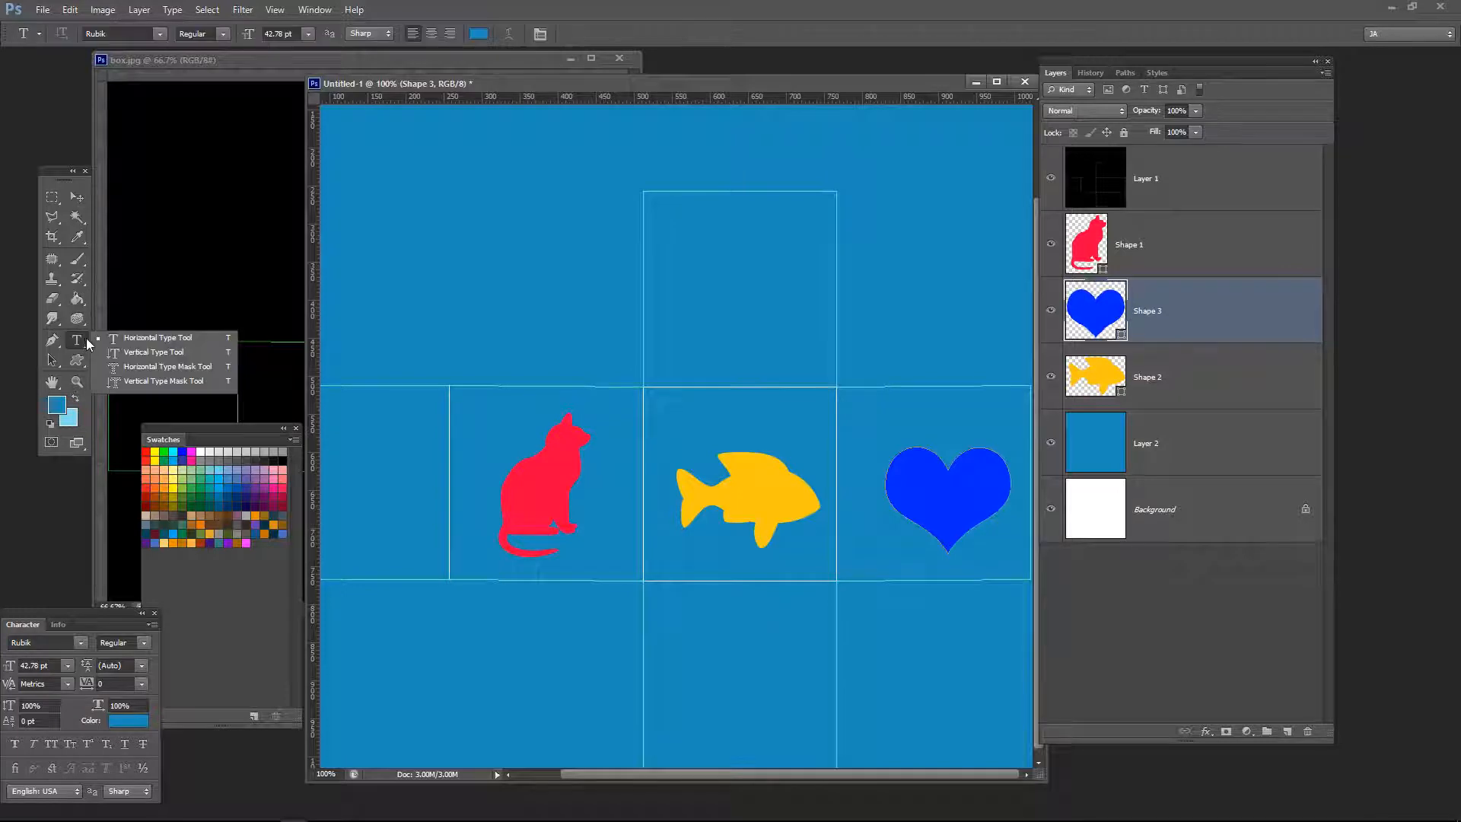
left_click(143, 337)
left_click(692, 307)
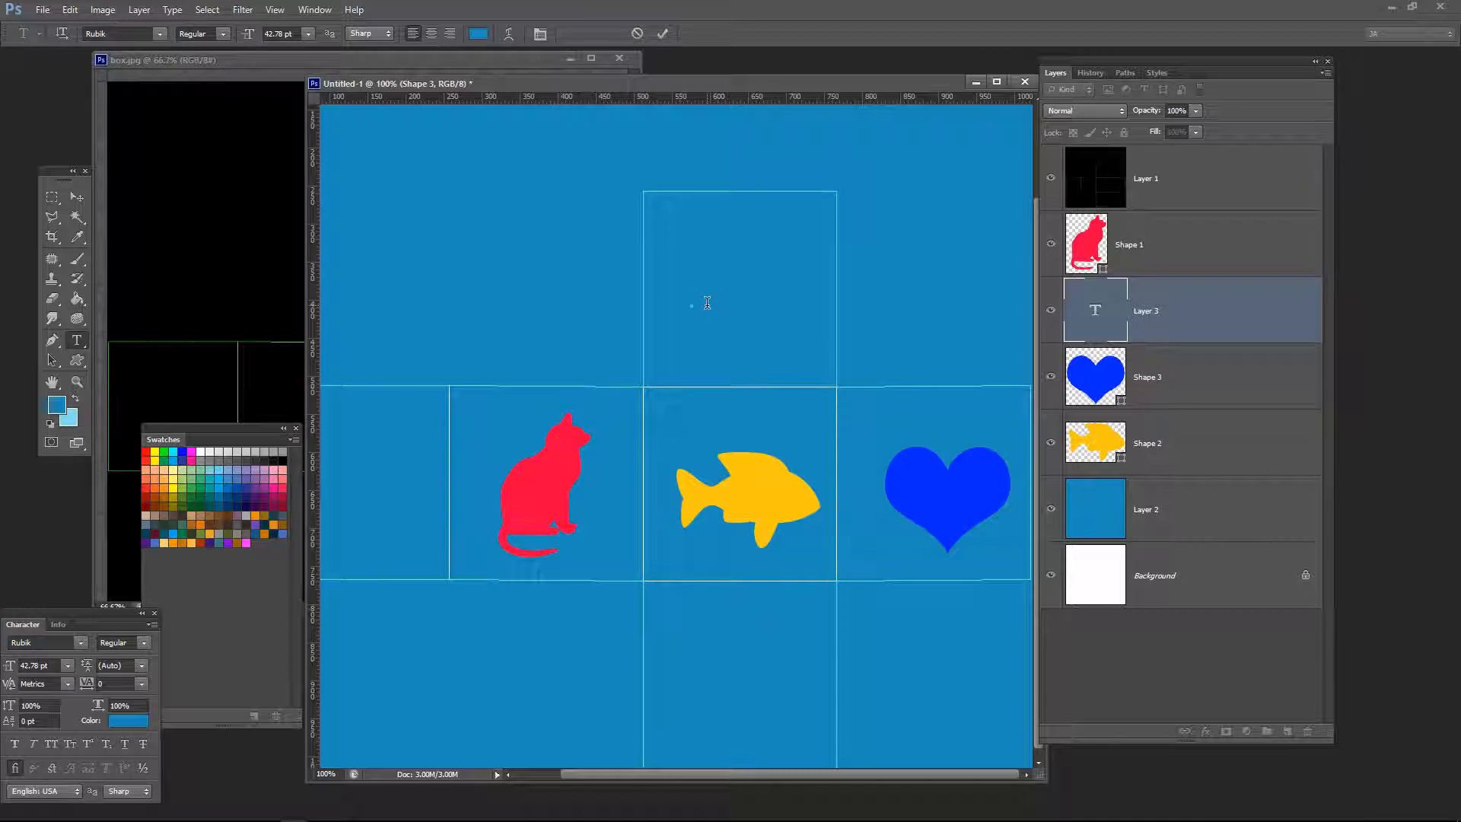
type("Text")
left_click(77, 196)
left_click(128, 720)
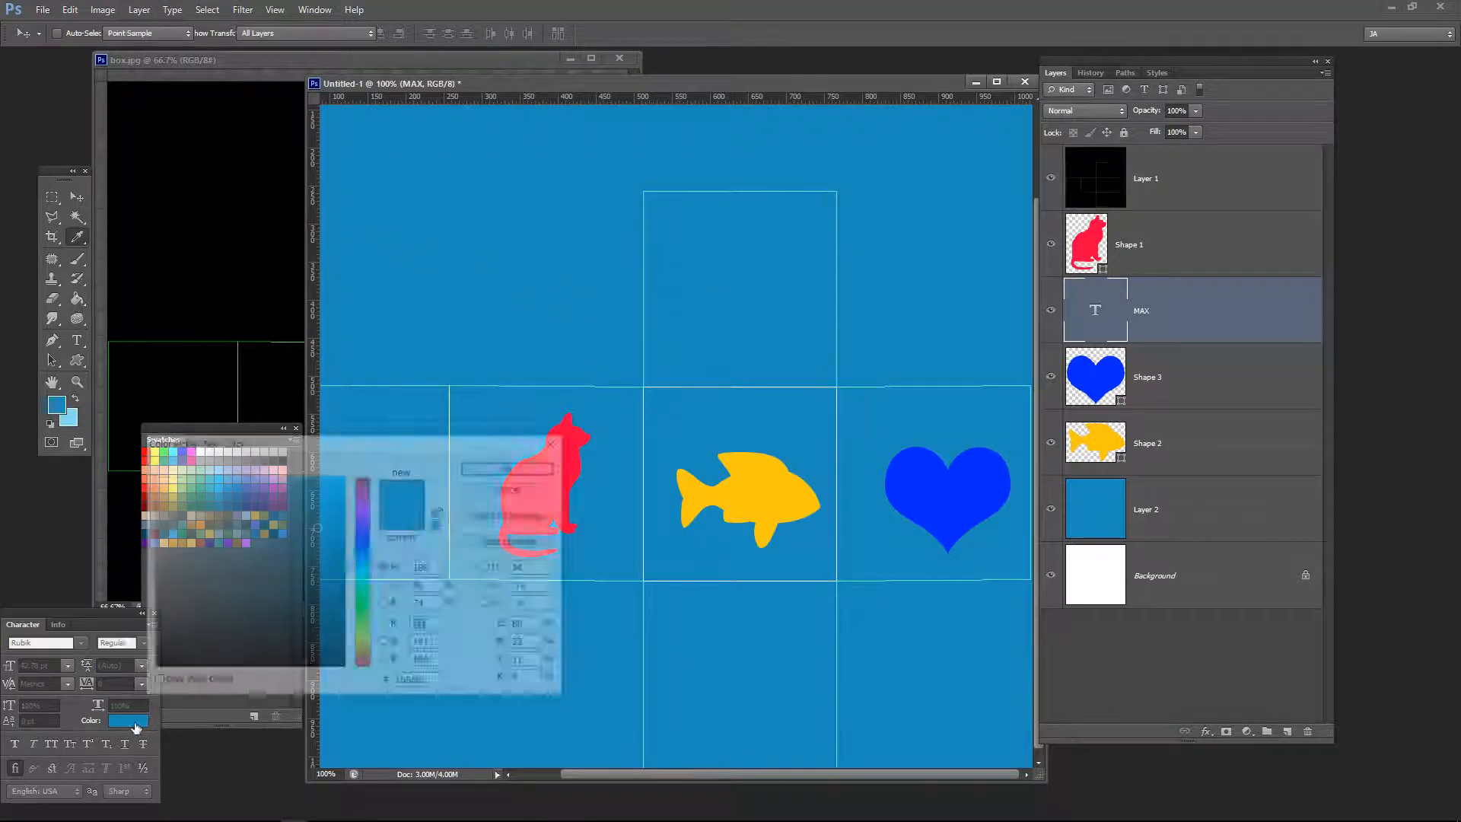
left_click(153, 477)
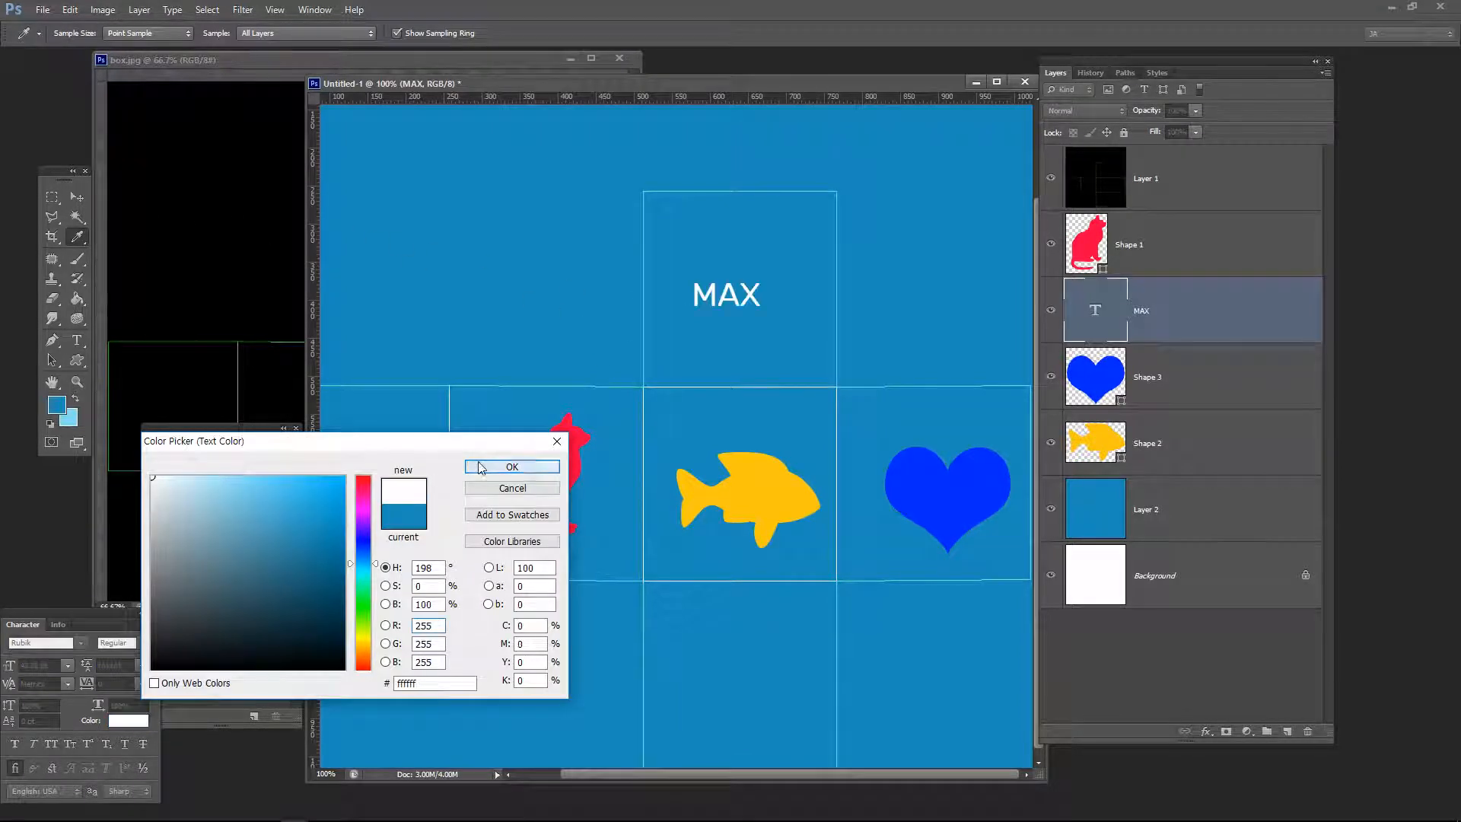
left_click(512, 467)
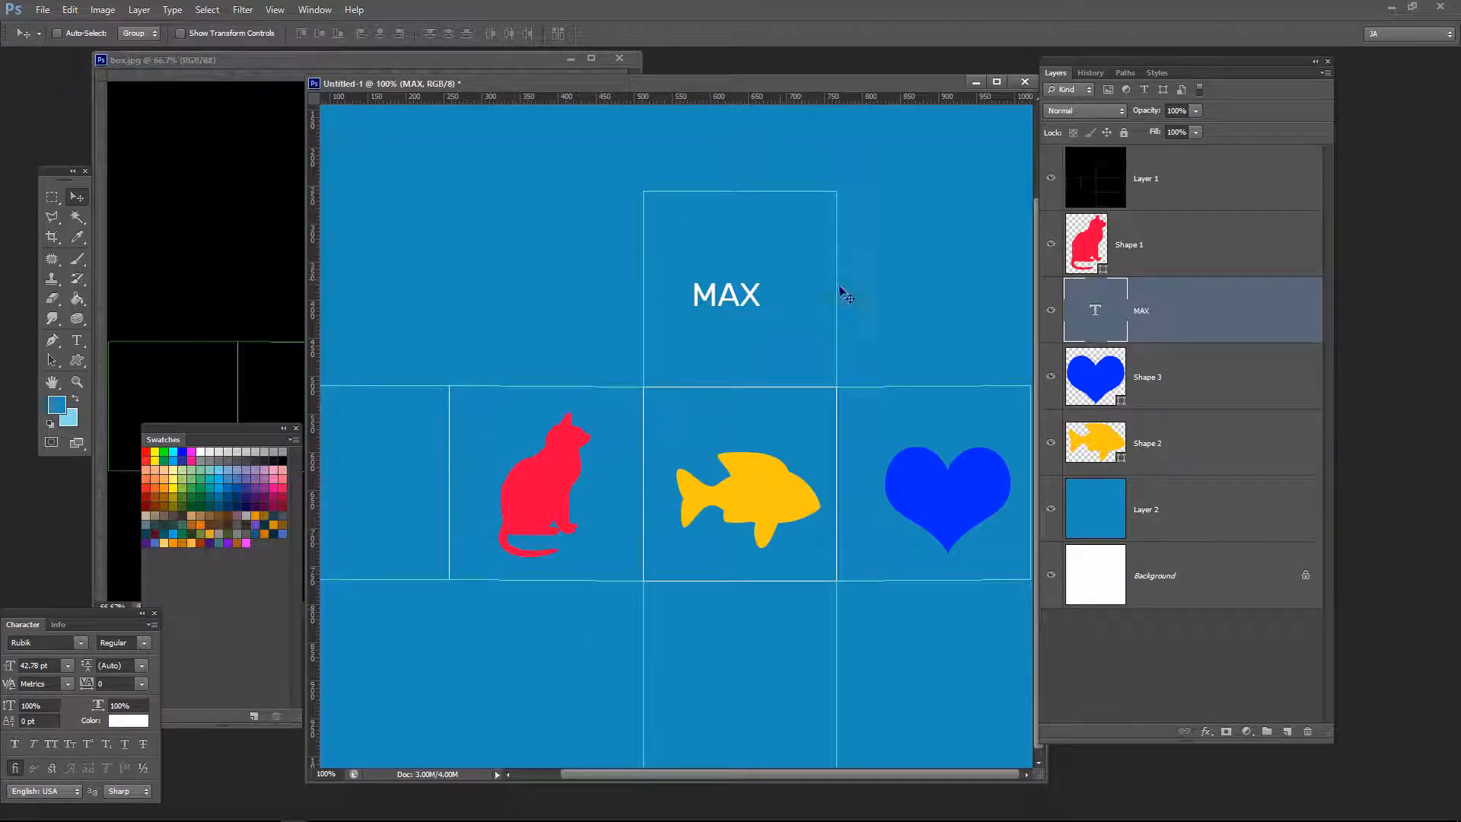
Step: Enlarge the MAX text to about 95.46 pt and center it in the face above the fish
key("ctrl+t")
left_click_drag(759, 280, 797, 251)
key("Return")
left_click_drag(728, 300, 739, 306)
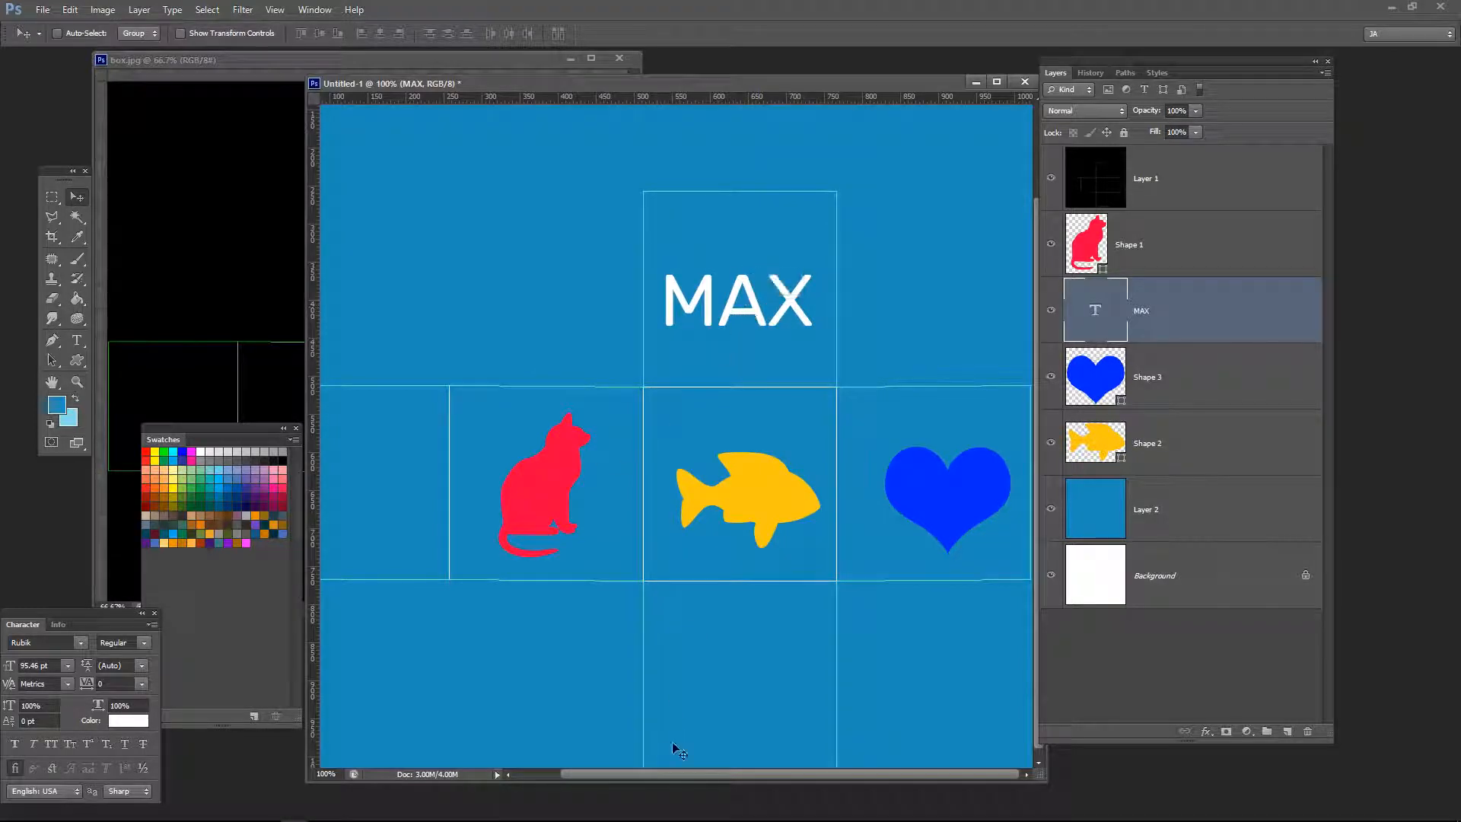
left_click_drag(674, 783, 595, 783)
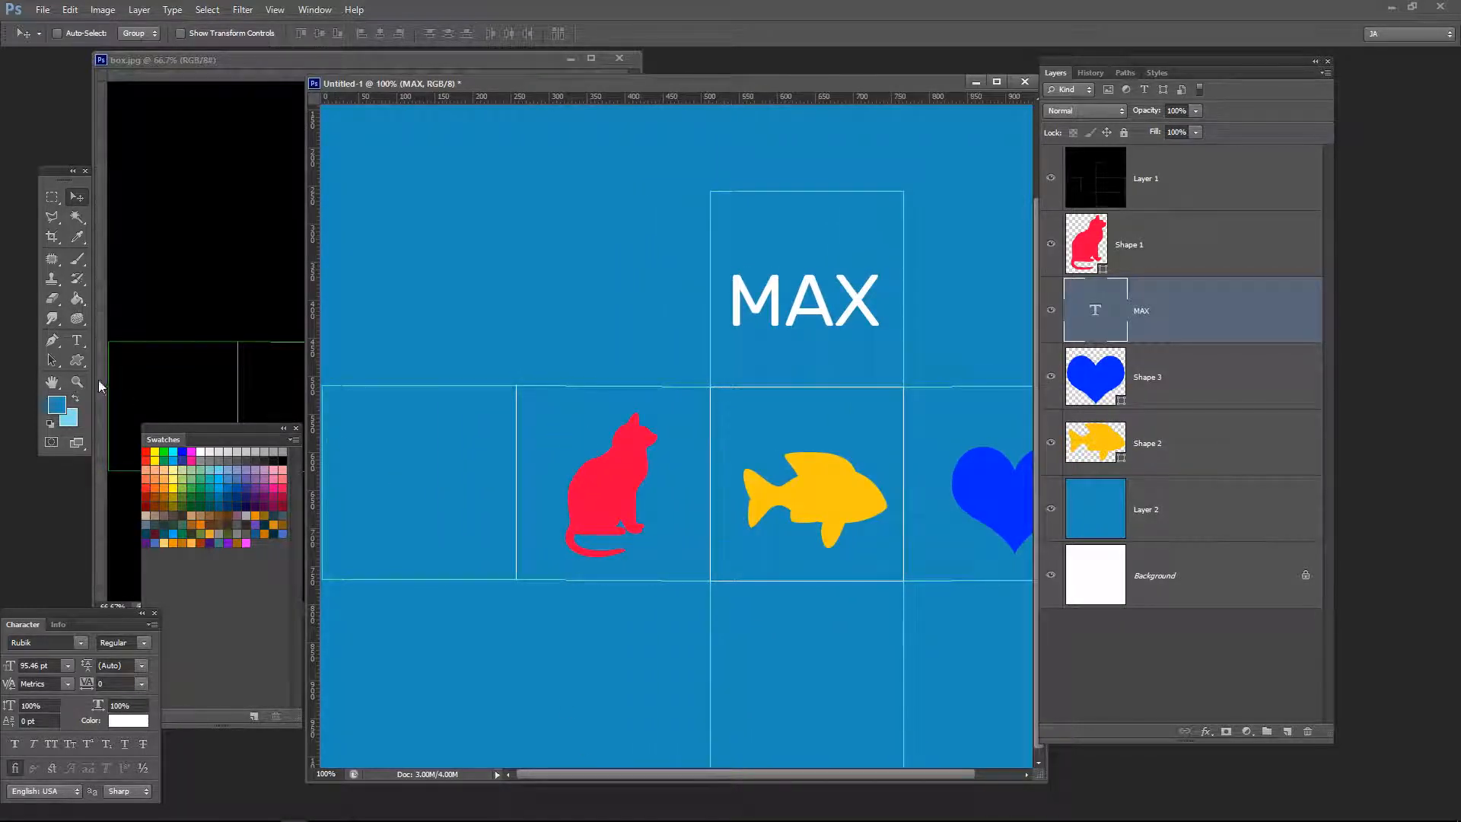
left_click(77, 360)
left_click(586, 34)
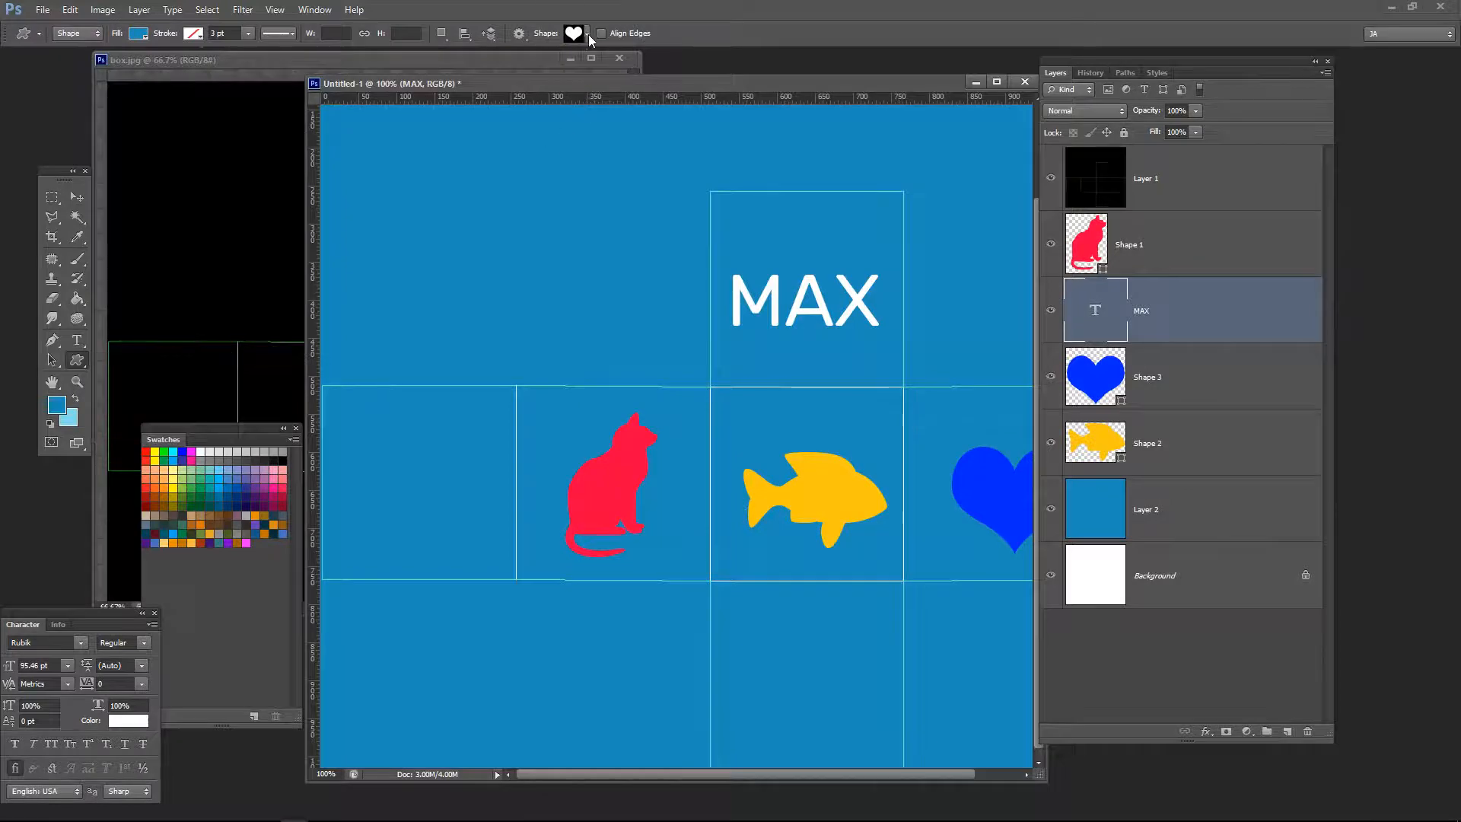
left_click(587, 34)
left_click_drag(923, 308, 928, 92)
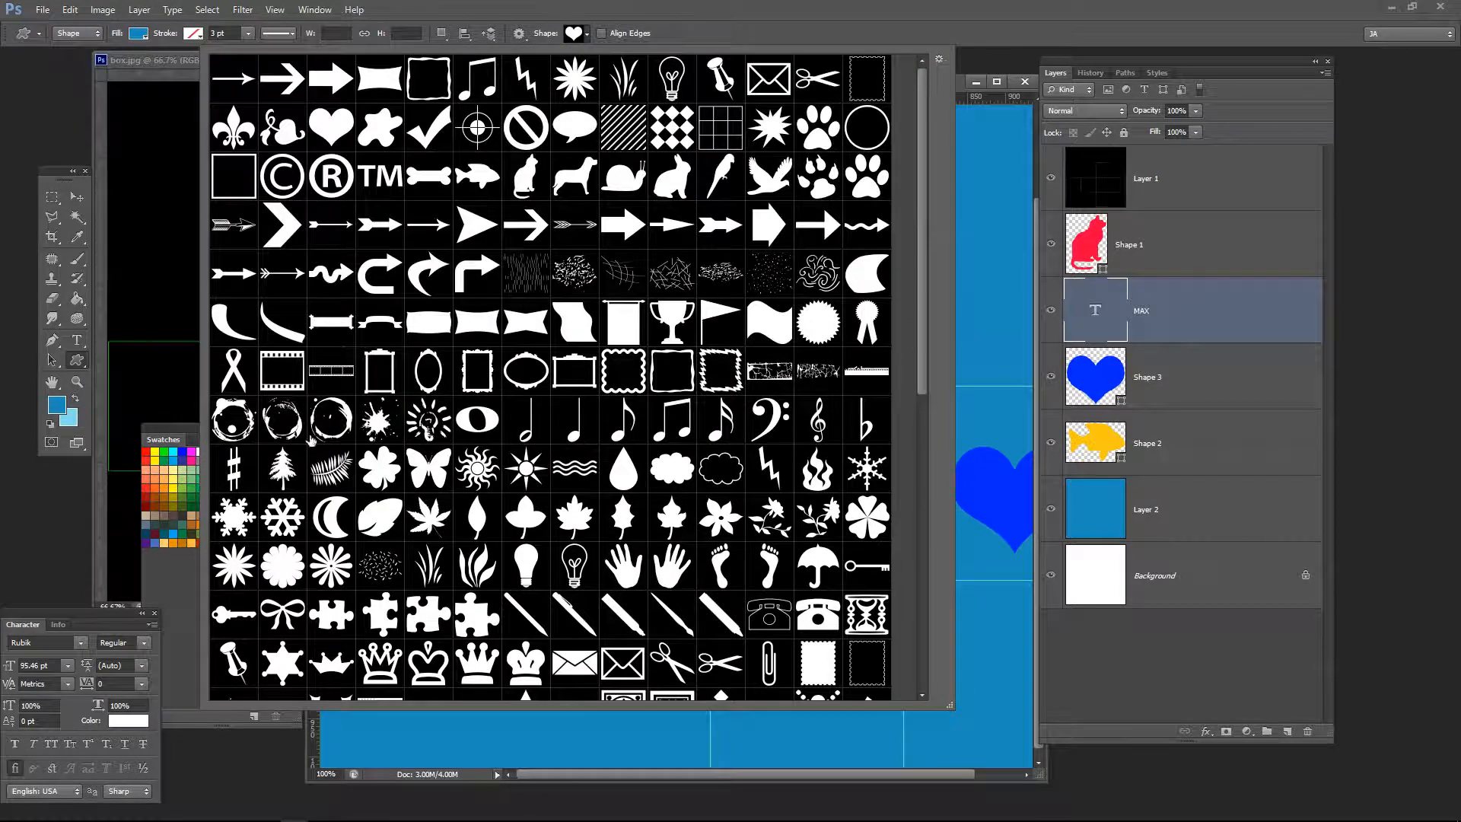
Step: Draw an ellipse about 155 x 149 px in the face left of the cat and recolor it bright green
left_click(82, 366)
left_click(137, 386)
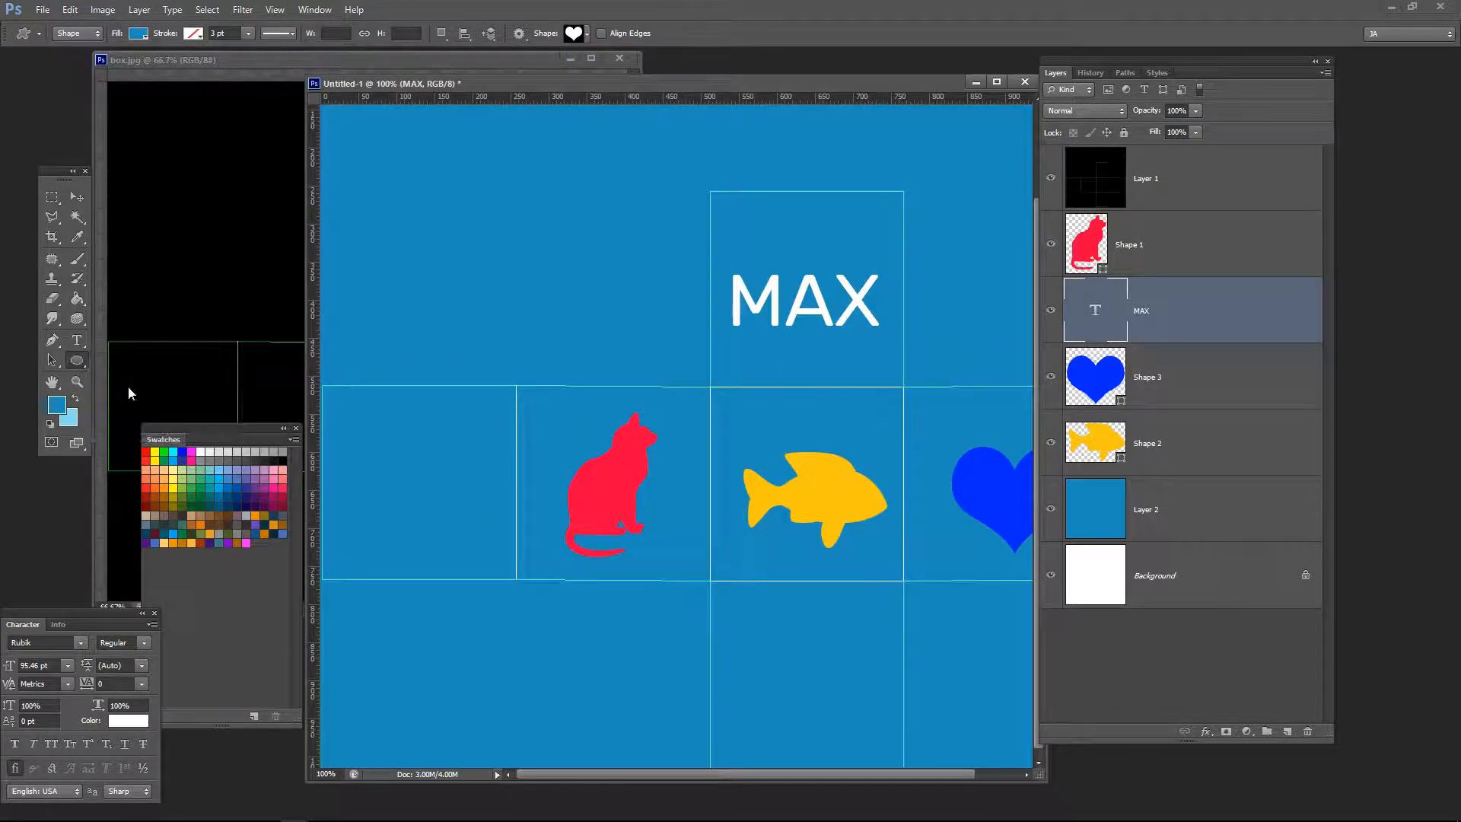
left_click_drag(369, 420, 447, 501)
left_click(77, 197)
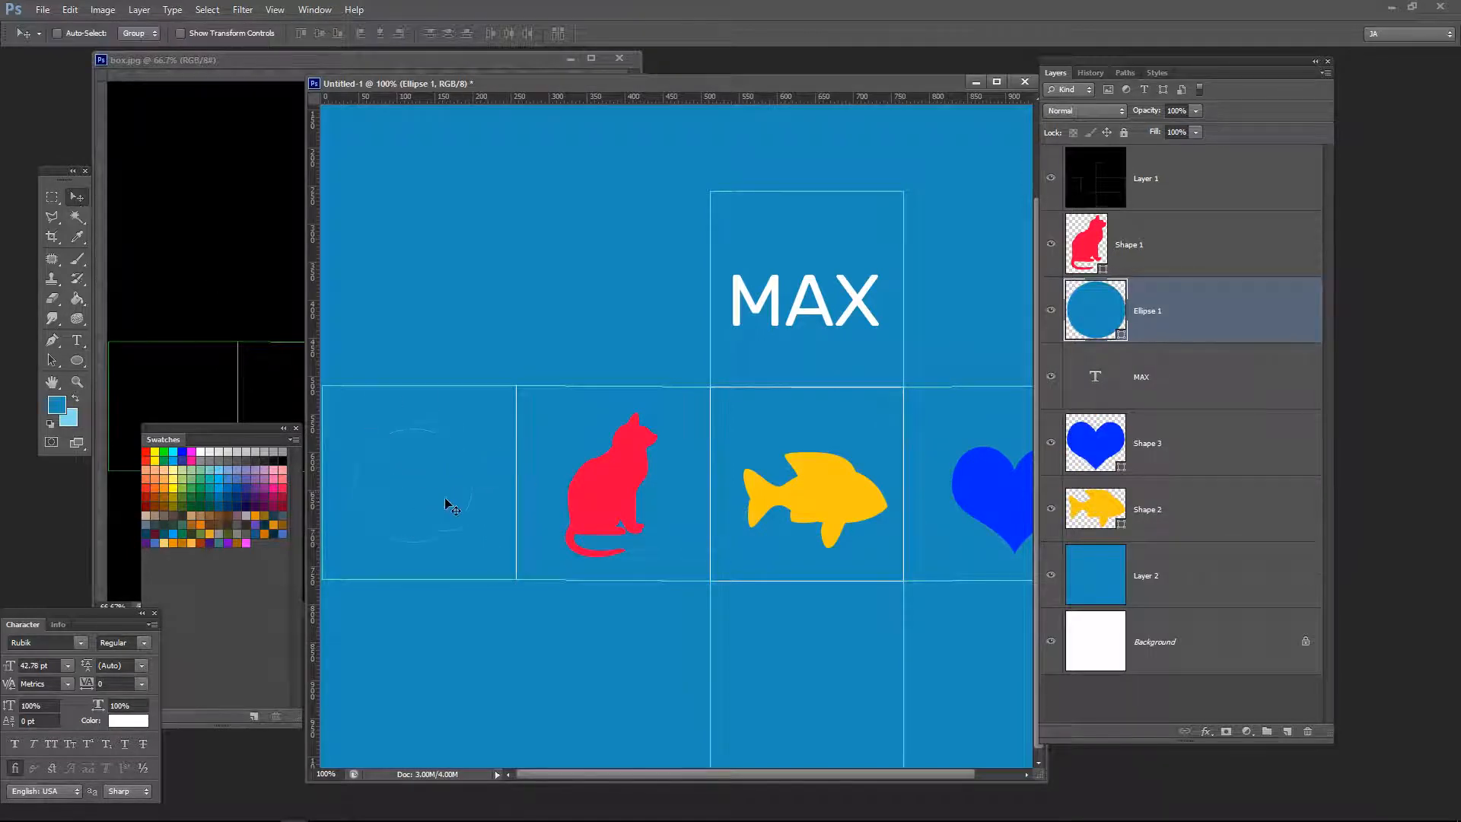
double_click(1097, 316)
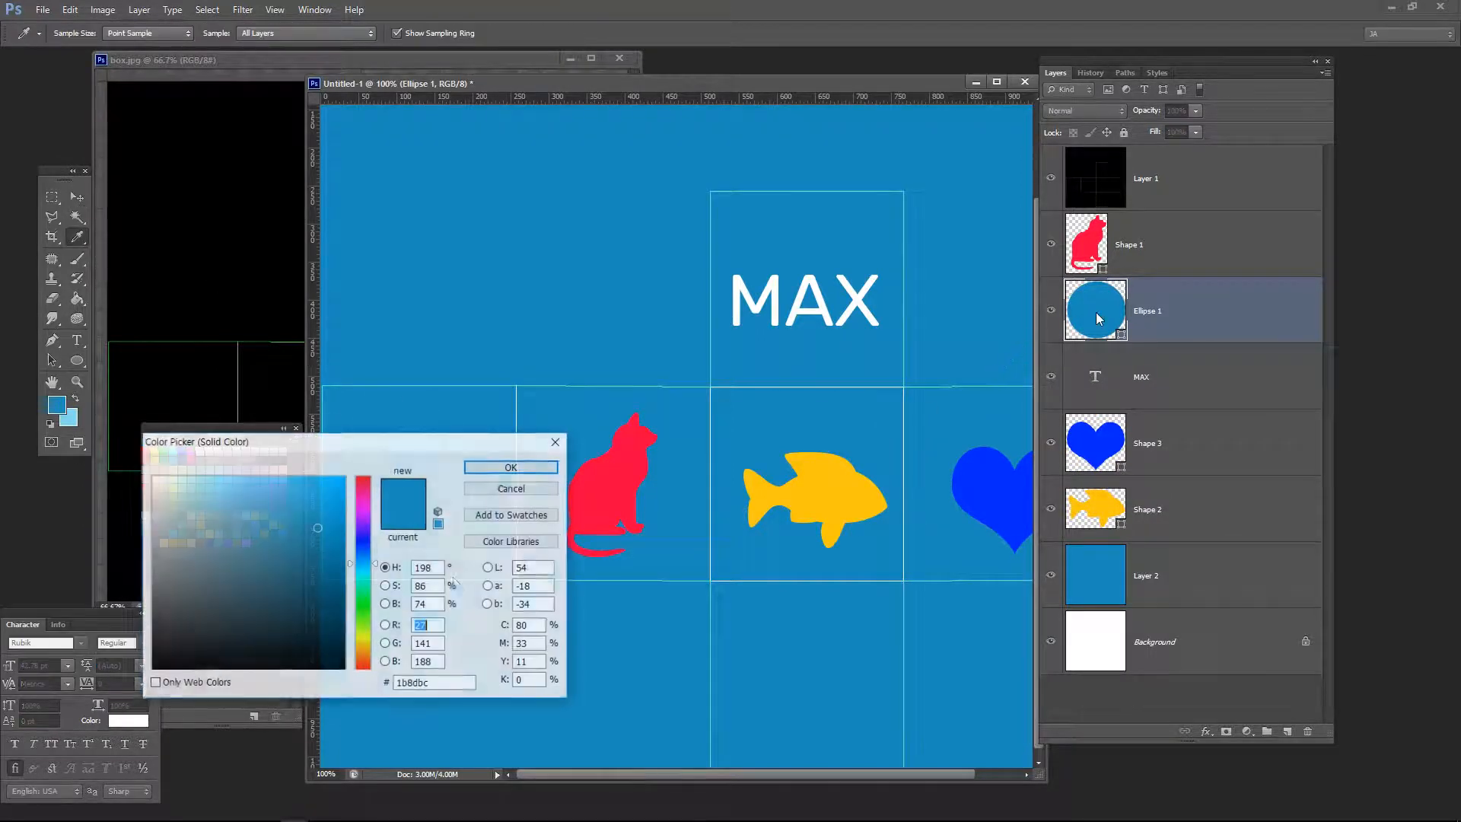
left_click(363, 610)
left_click(341, 479)
left_click(511, 468)
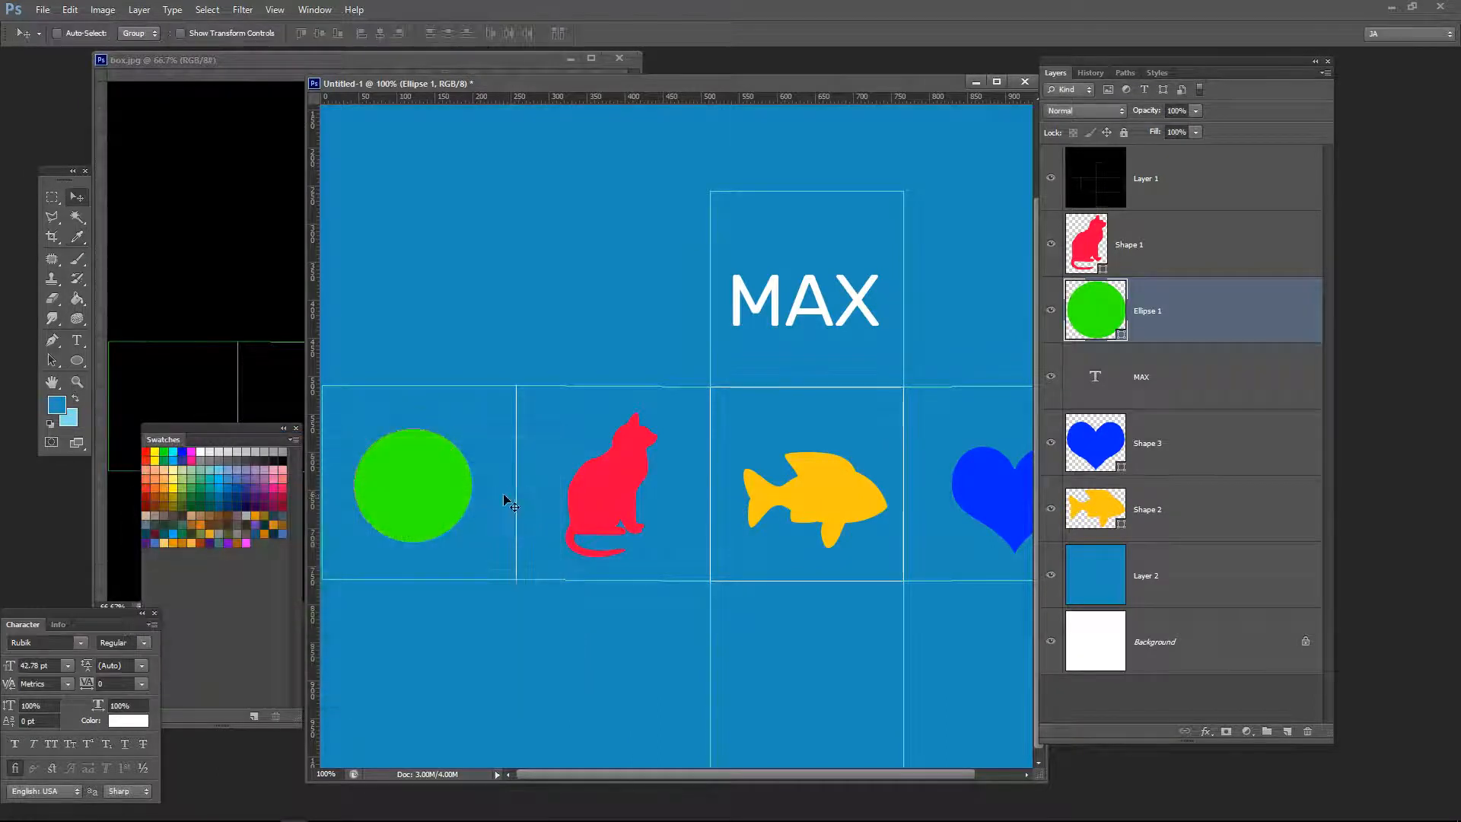
Step: Draw a thick right-pointing arrow custom shape about 174 x 109 px in the template face below the fish
left_click_drag(911, 83, 818, 60)
left_click_drag(836, 751, 881, 752)
scroll(943, 697, "down", 1)
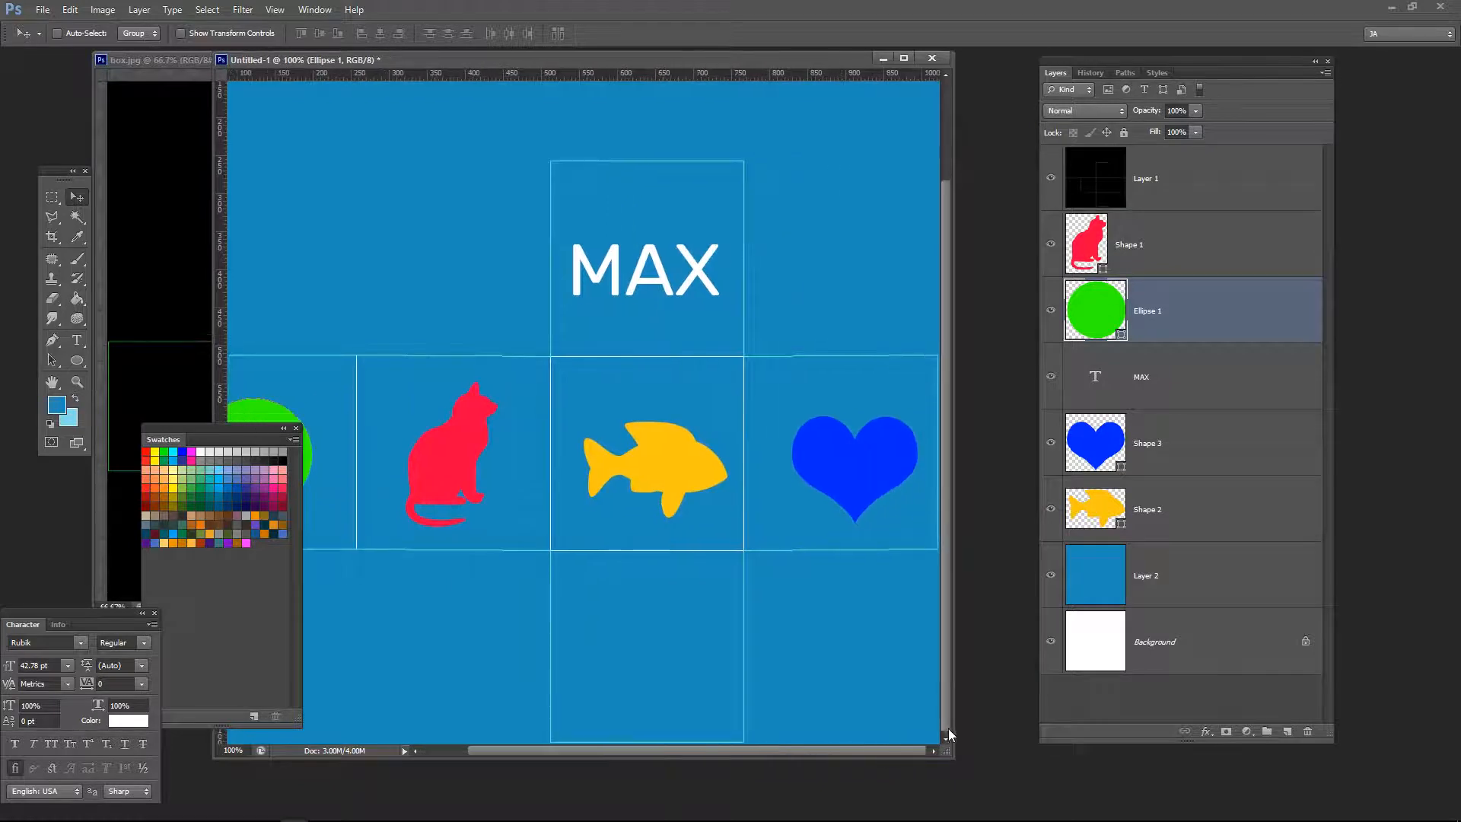
left_click(79, 362)
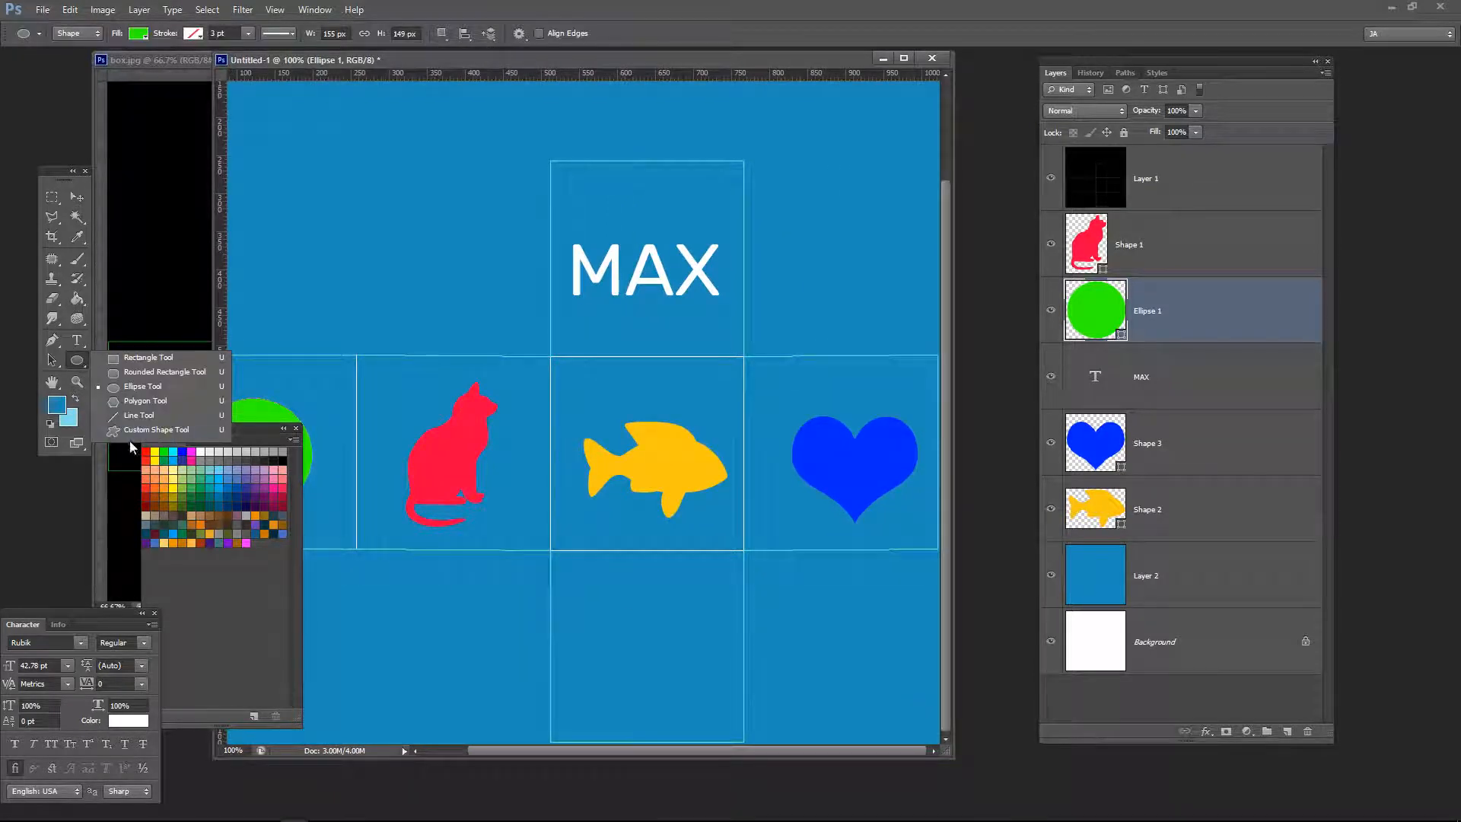
left_click(138, 414)
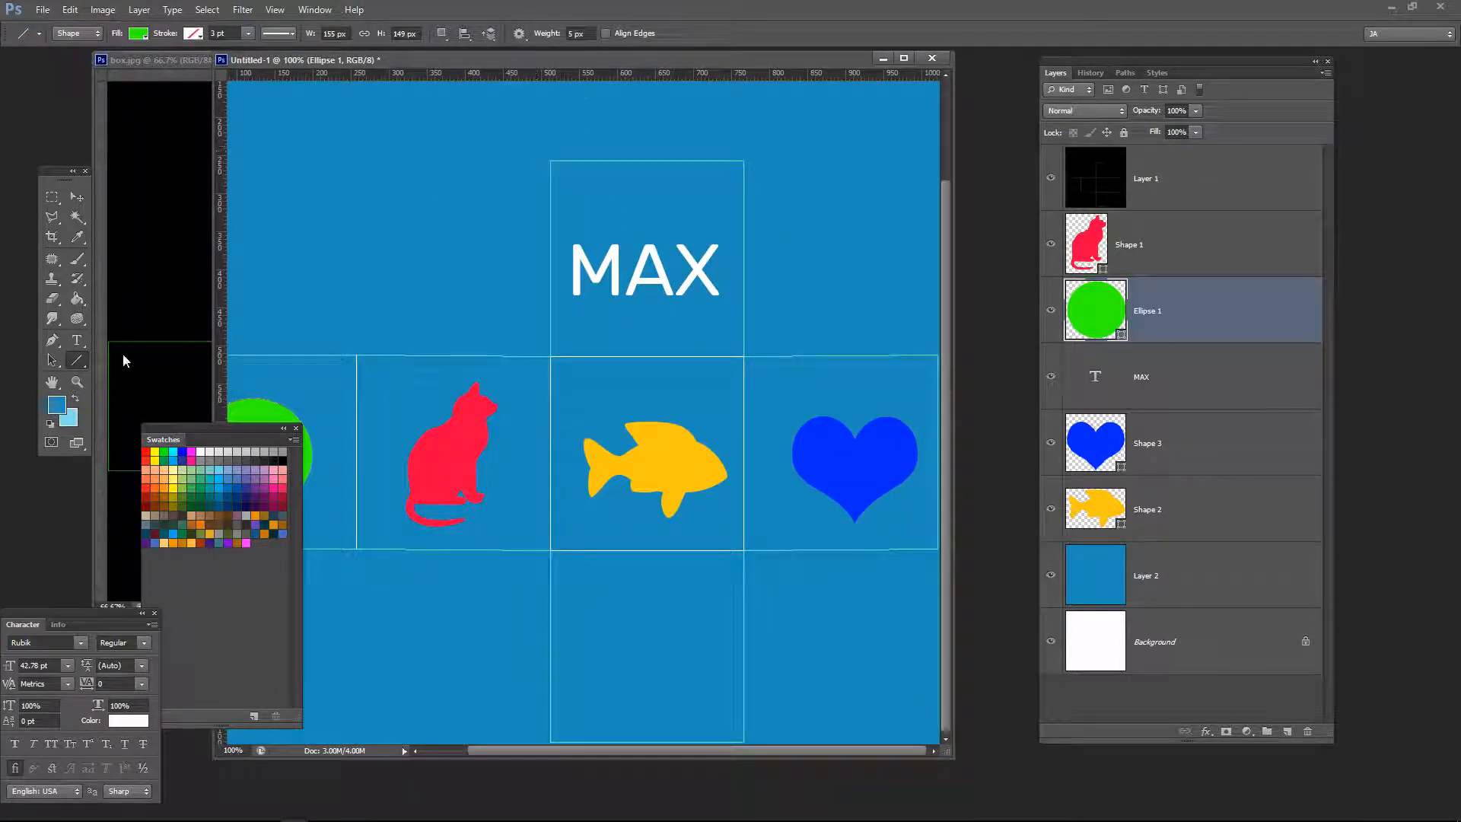
left_click(76, 361)
left_click(144, 434)
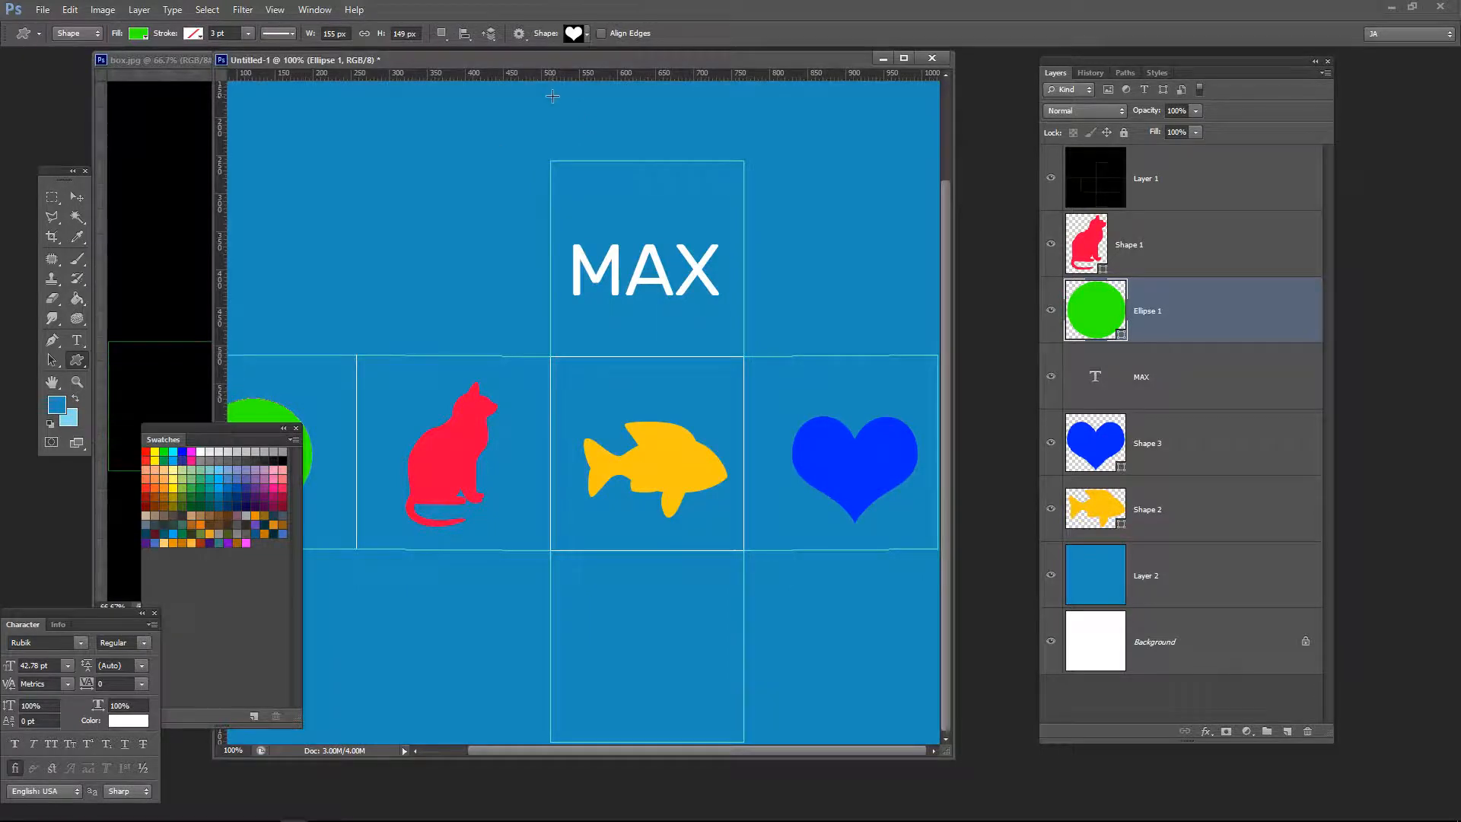
left_click(586, 34)
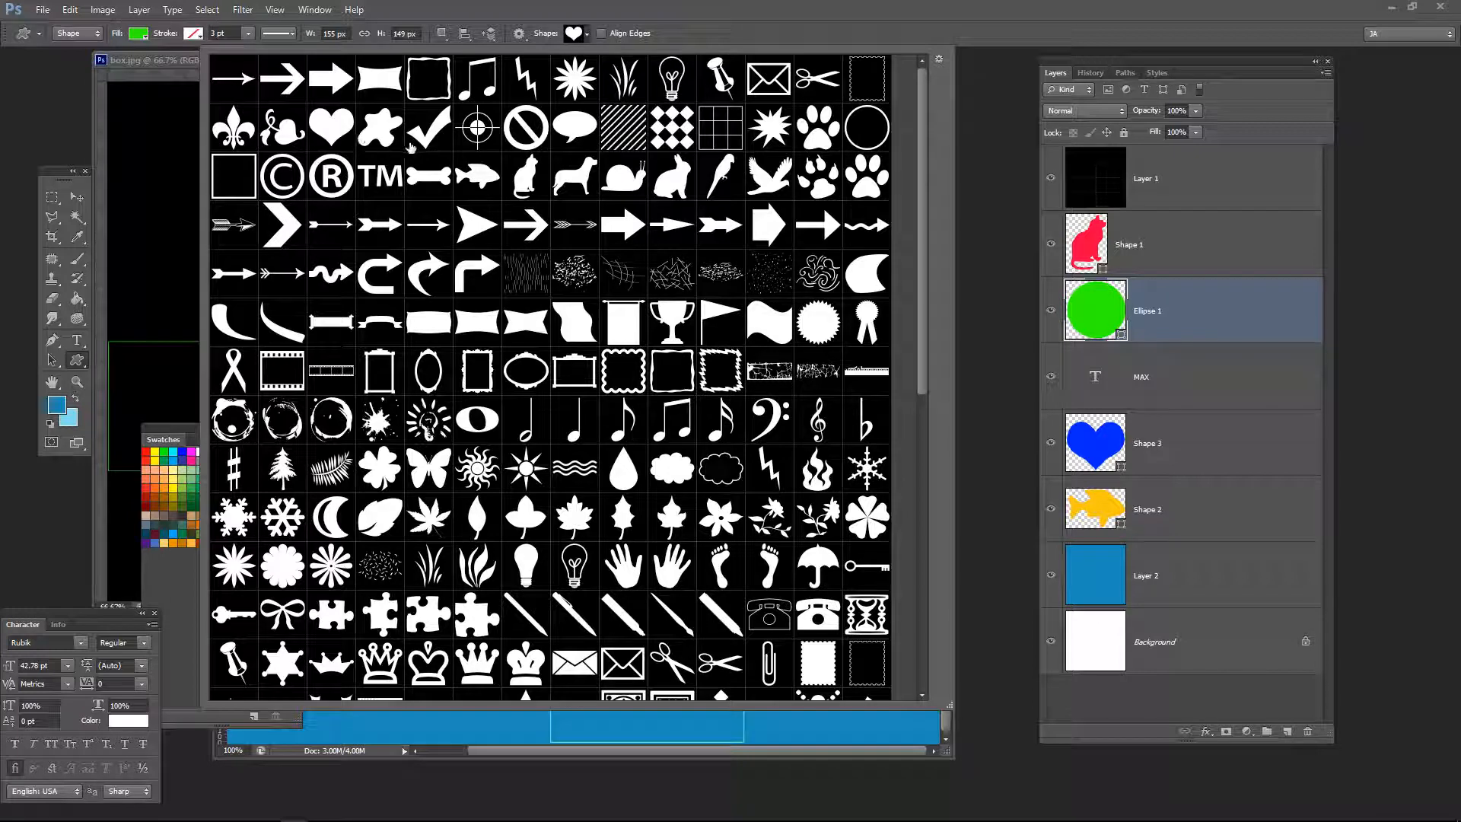
double_click(337, 79)
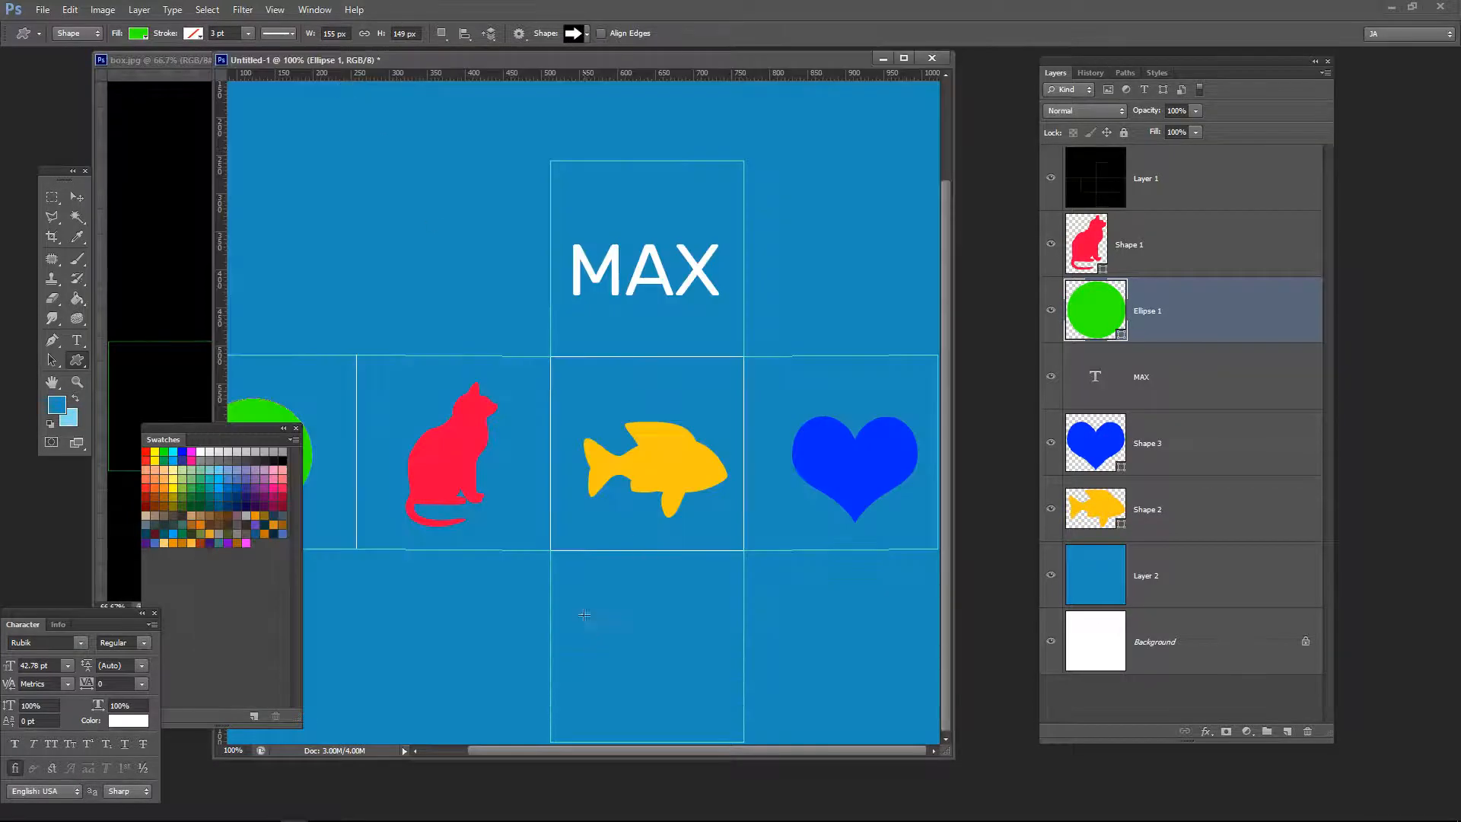
mouse_move(584, 614)
left_mouse_down()
mouse_move(696, 654)
mouse_move(716, 697)
left_mouse_up()
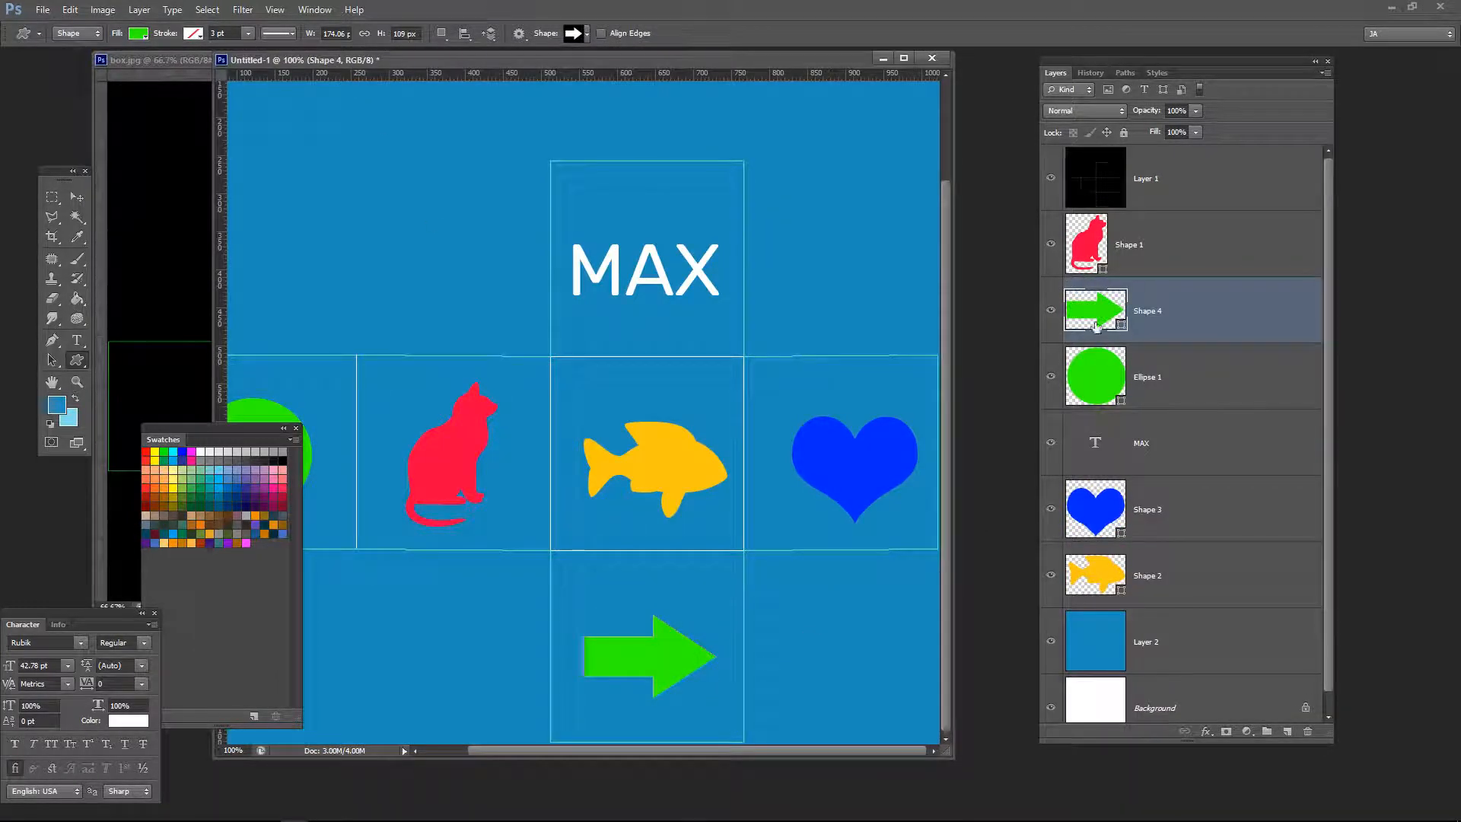
Step: Recolor the arrow shape near-black, #151714
double_click(1094, 319)
left_click(176, 652)
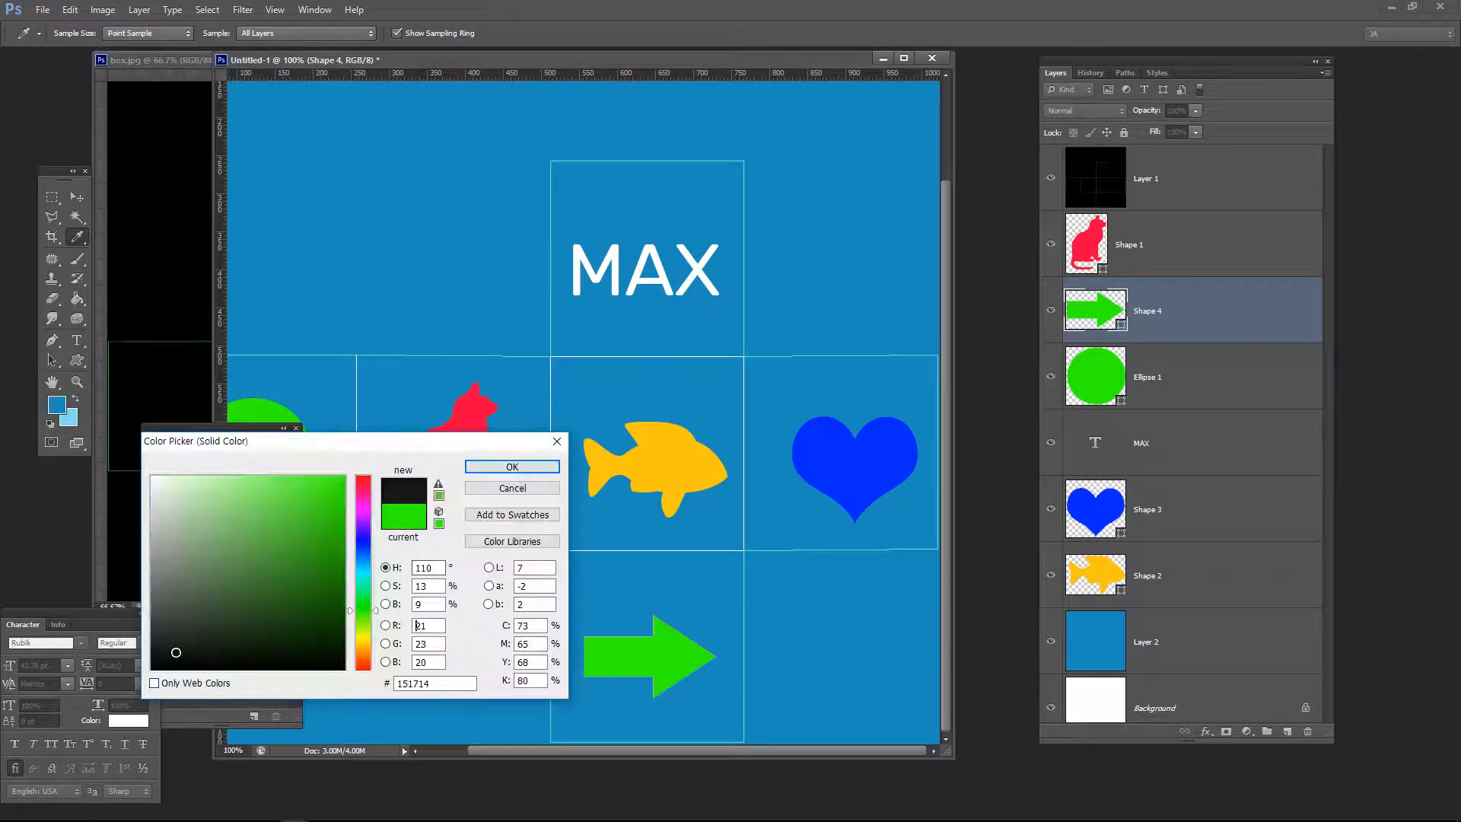
left_click(512, 467)
key("v")
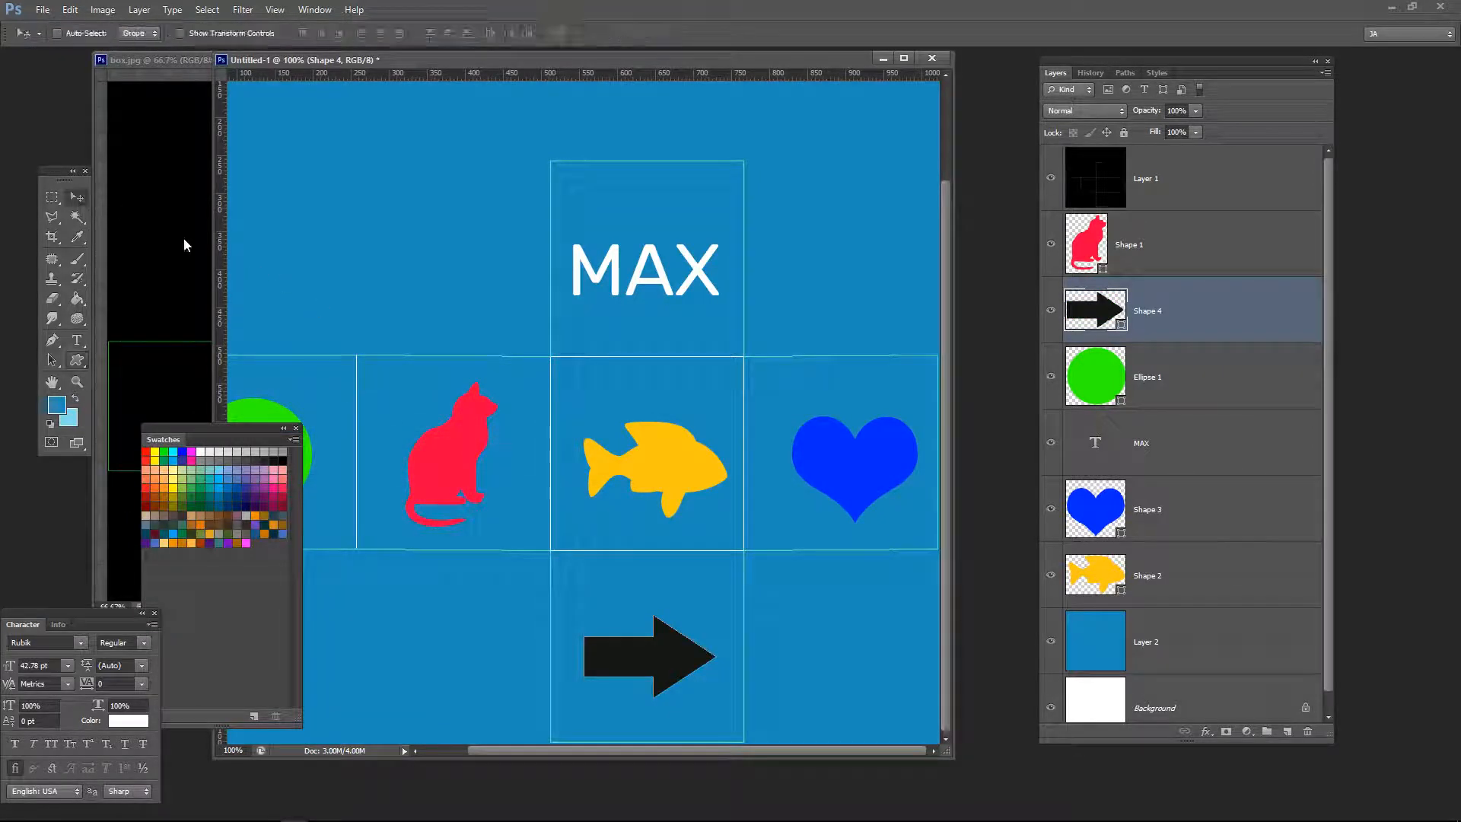
Step: Hide the UV template layer, Layer 1, so that only the painted texture shows
left_click_drag(625, 61, 669, 49)
left_click_drag(996, 745, 1019, 757)
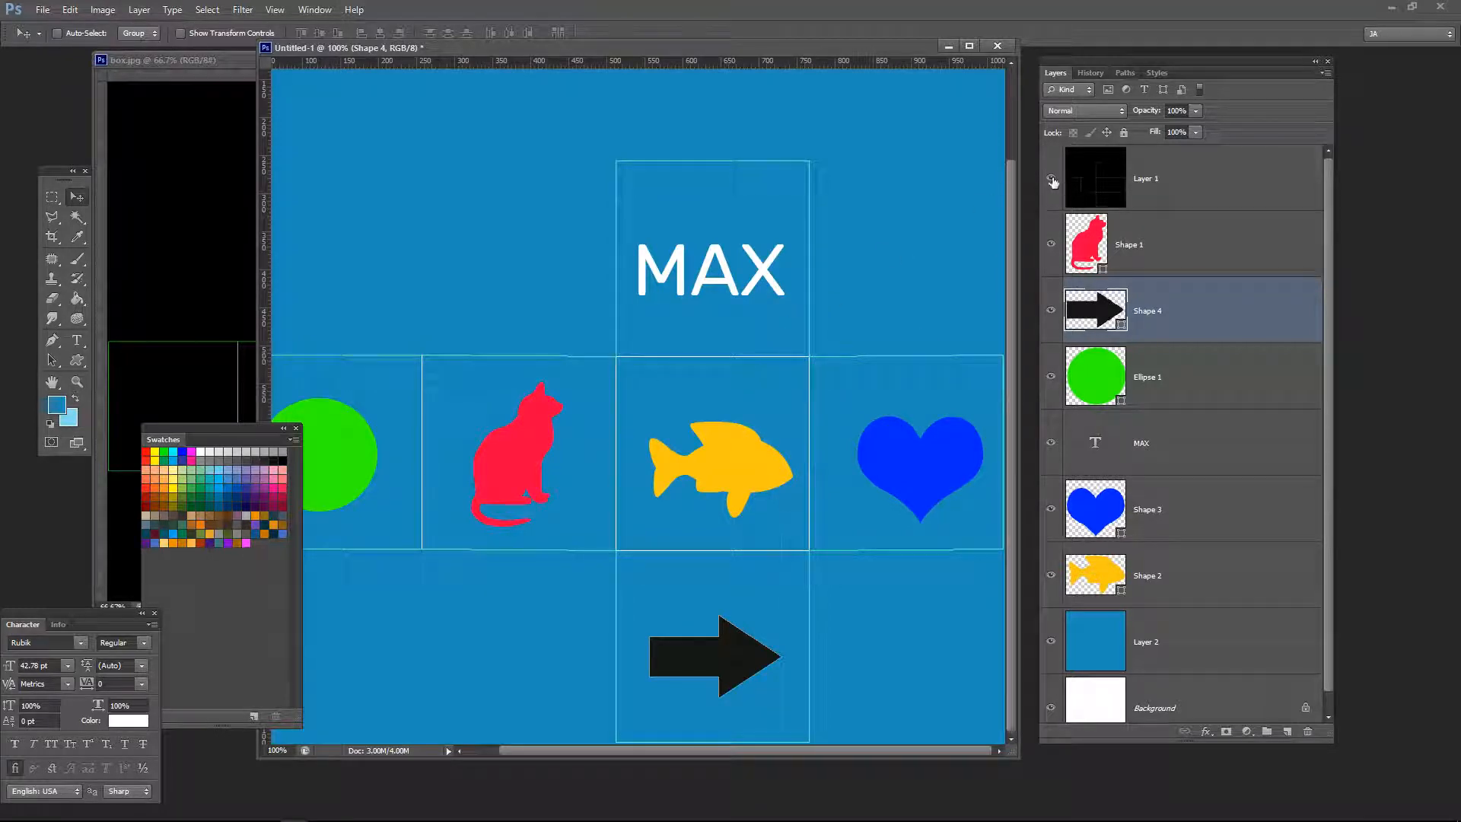
left_click(1051, 180)
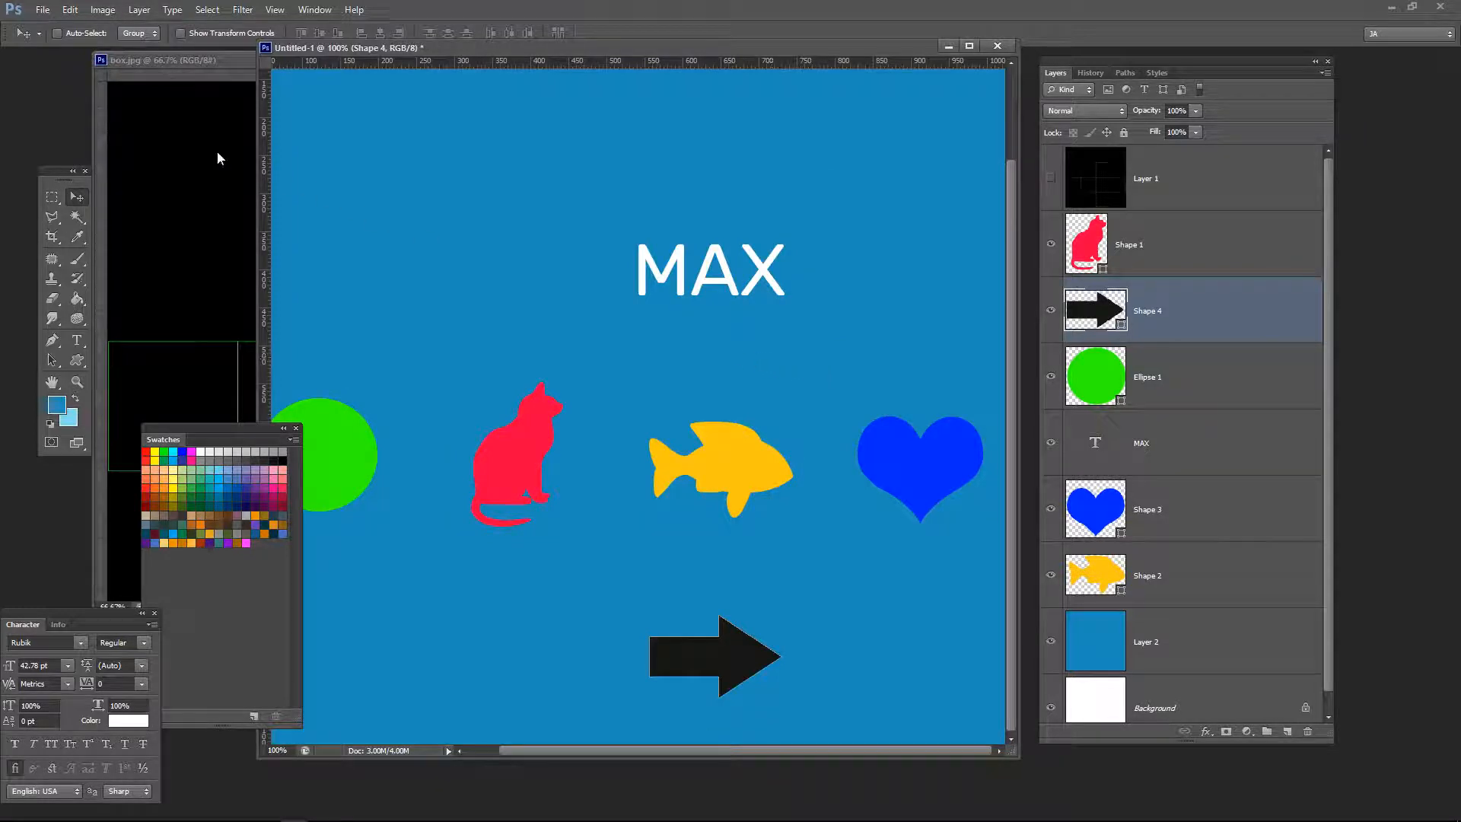
Step: Save the painted texture as a JPEG copy named boxuv in the uv folder
left_click(43, 9)
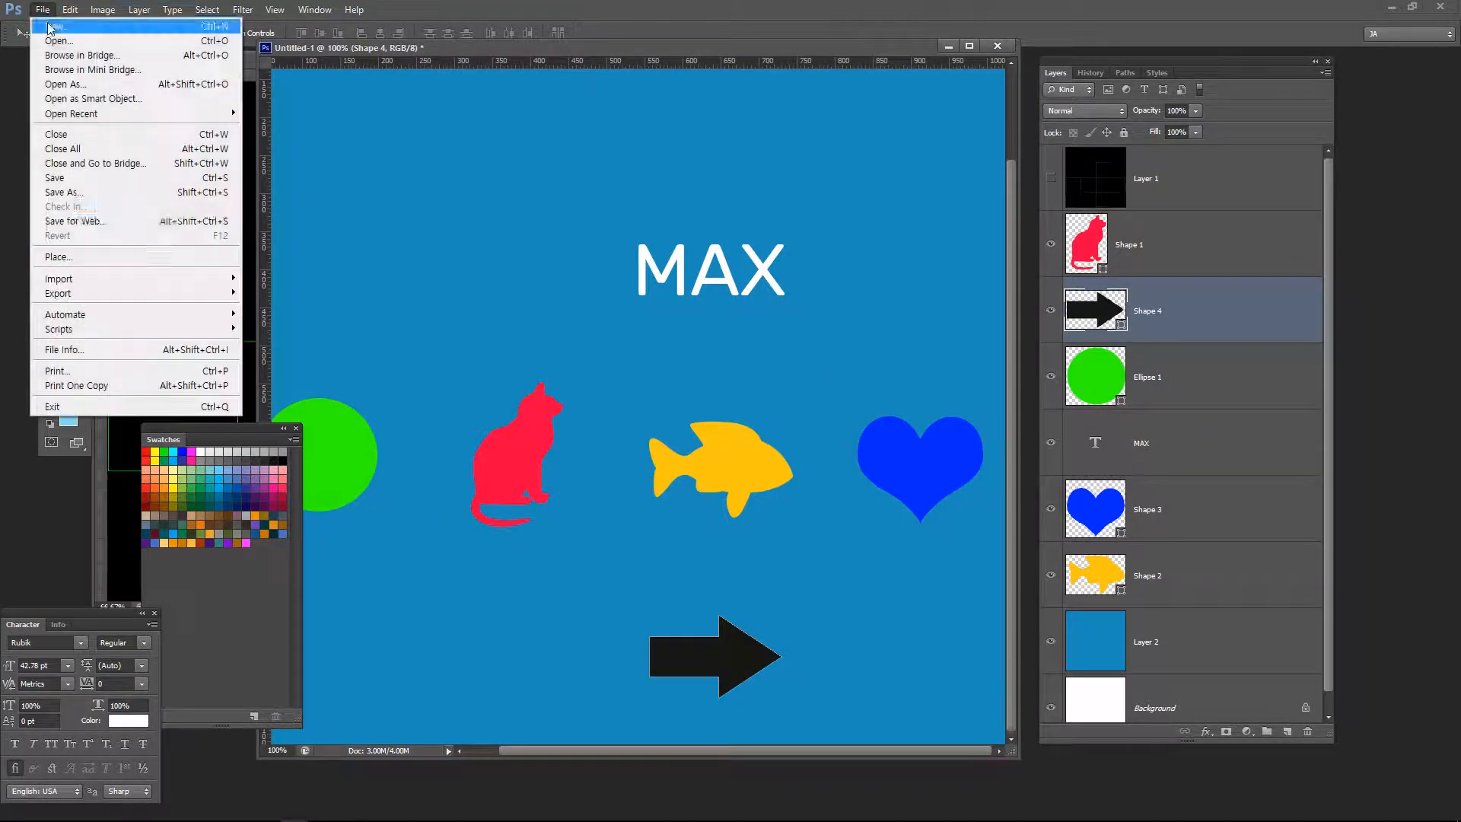
left_click(137, 195)
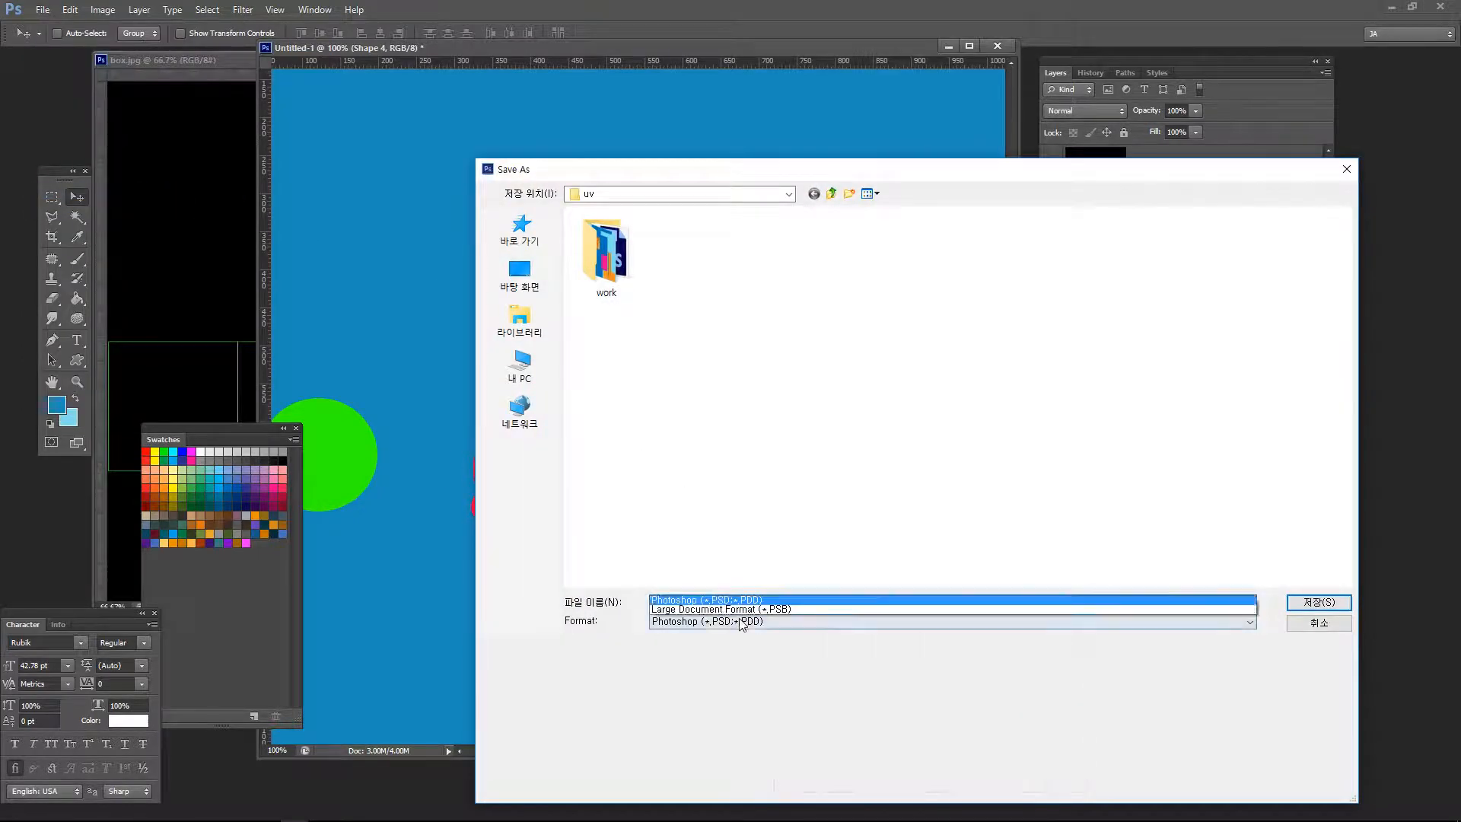
left_click(745, 622)
left_click(758, 501)
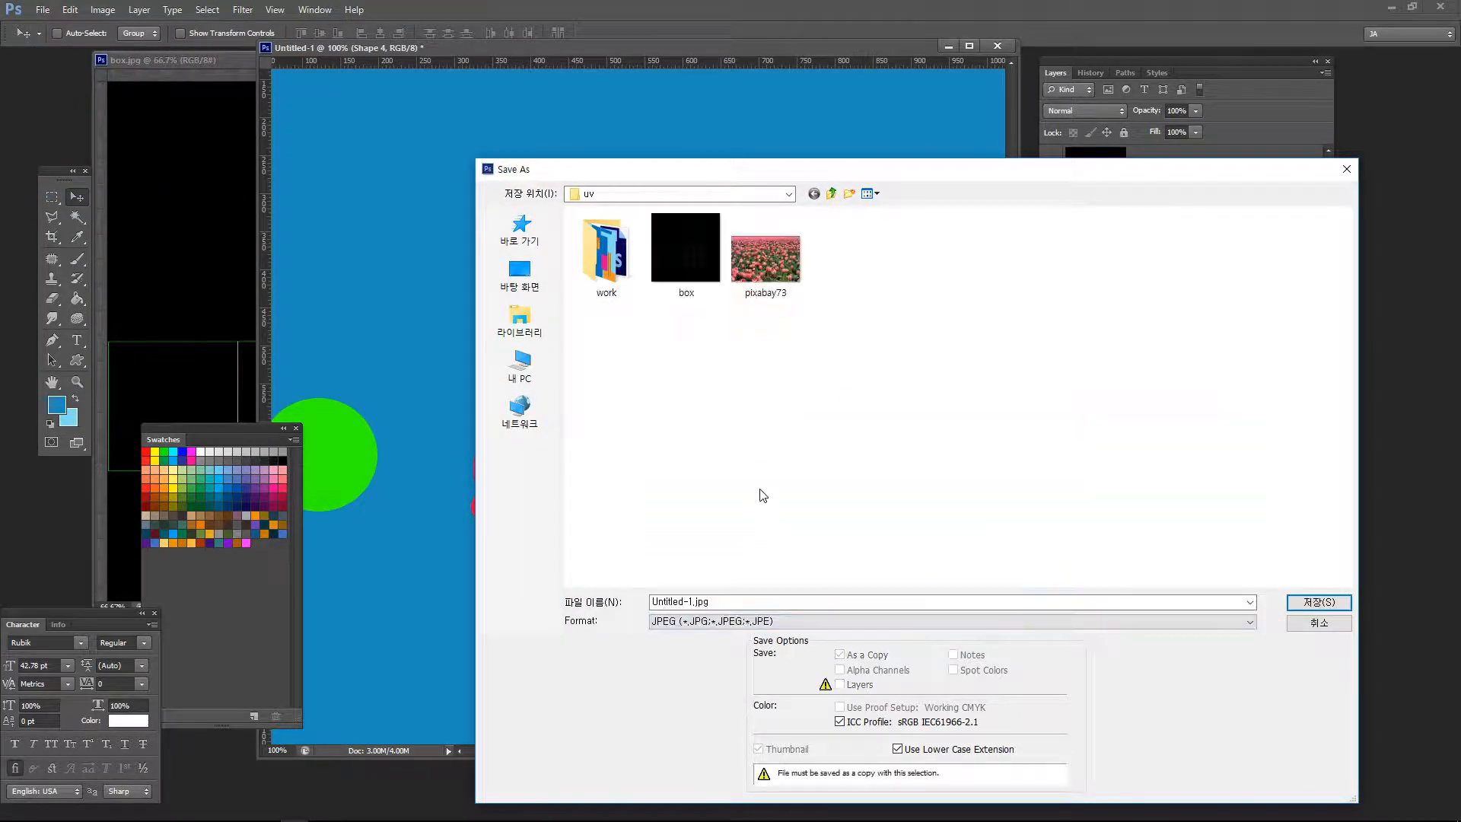
double_click(726, 602)
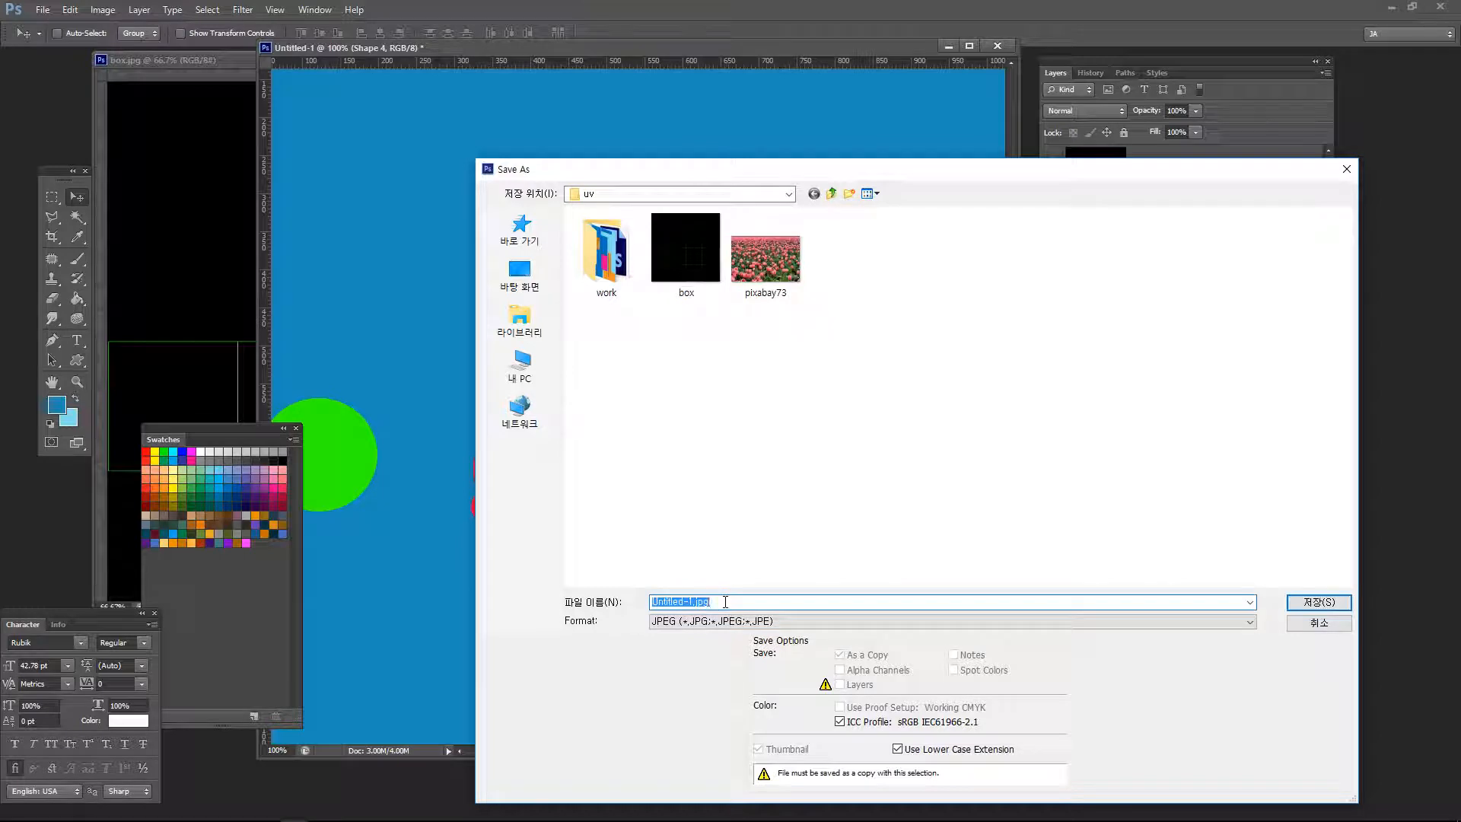
type("bo")
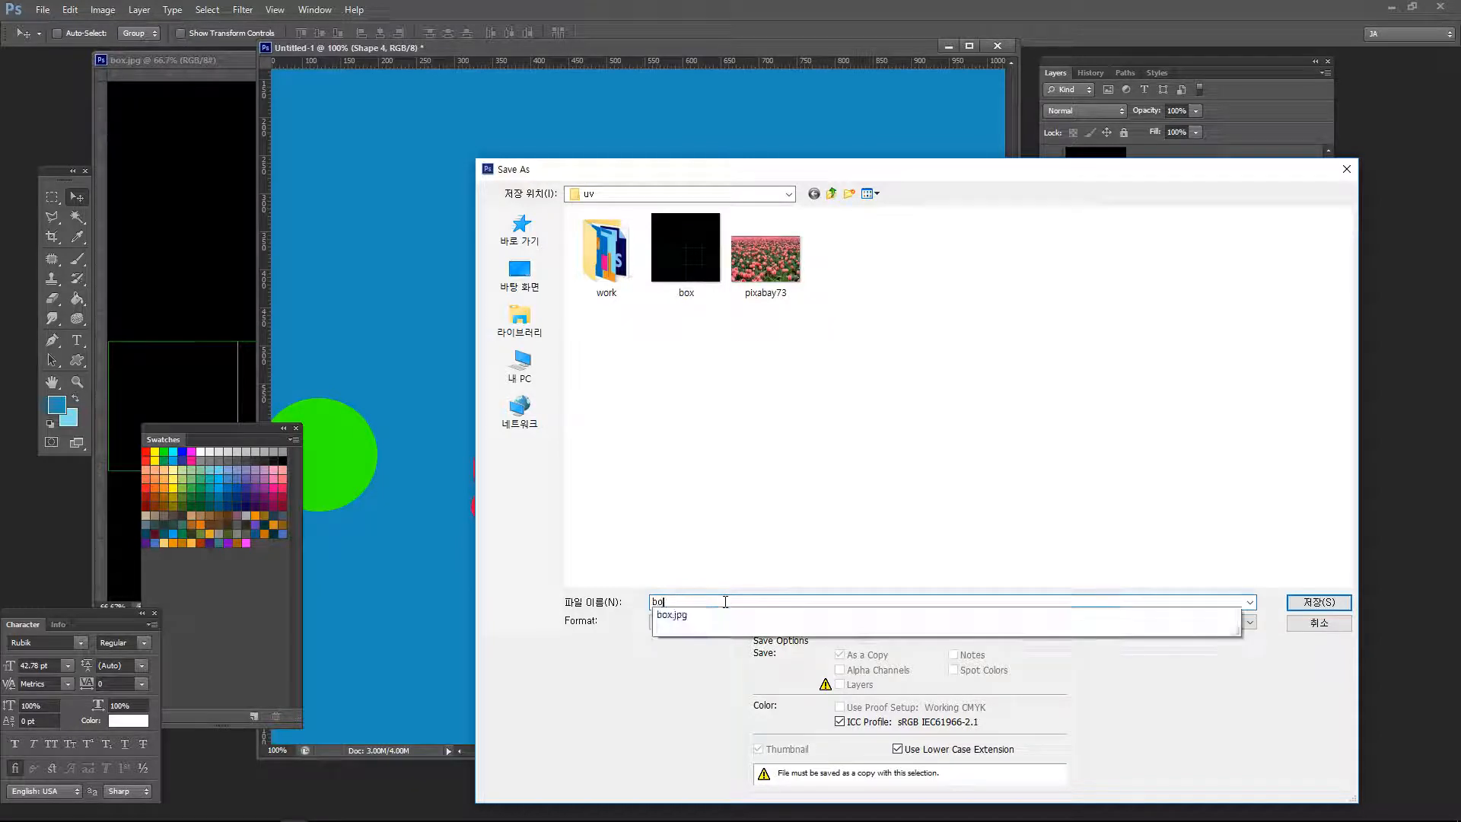
type("xuv")
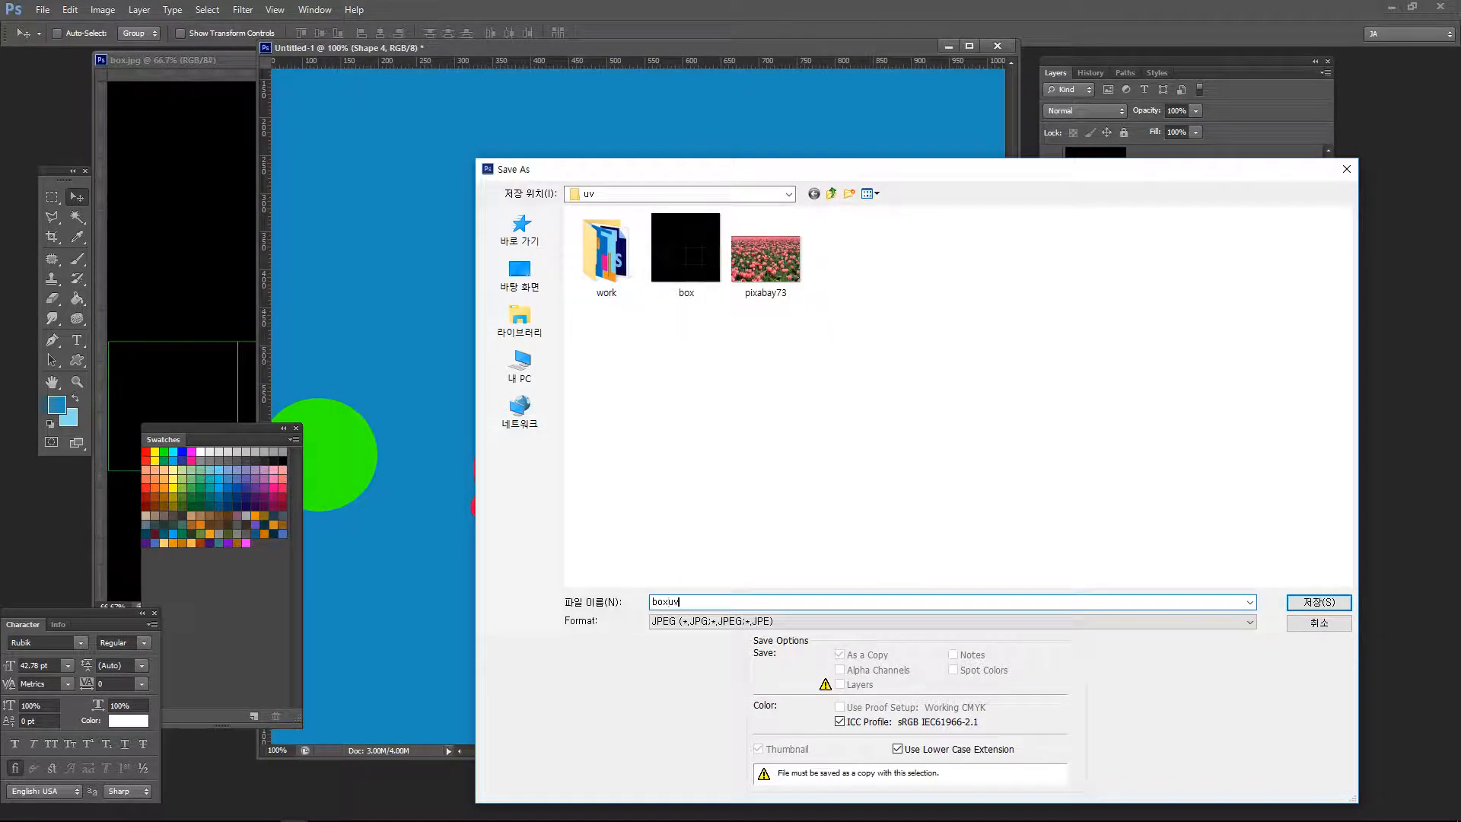
left_click(1318, 601)
left_click(814, 220)
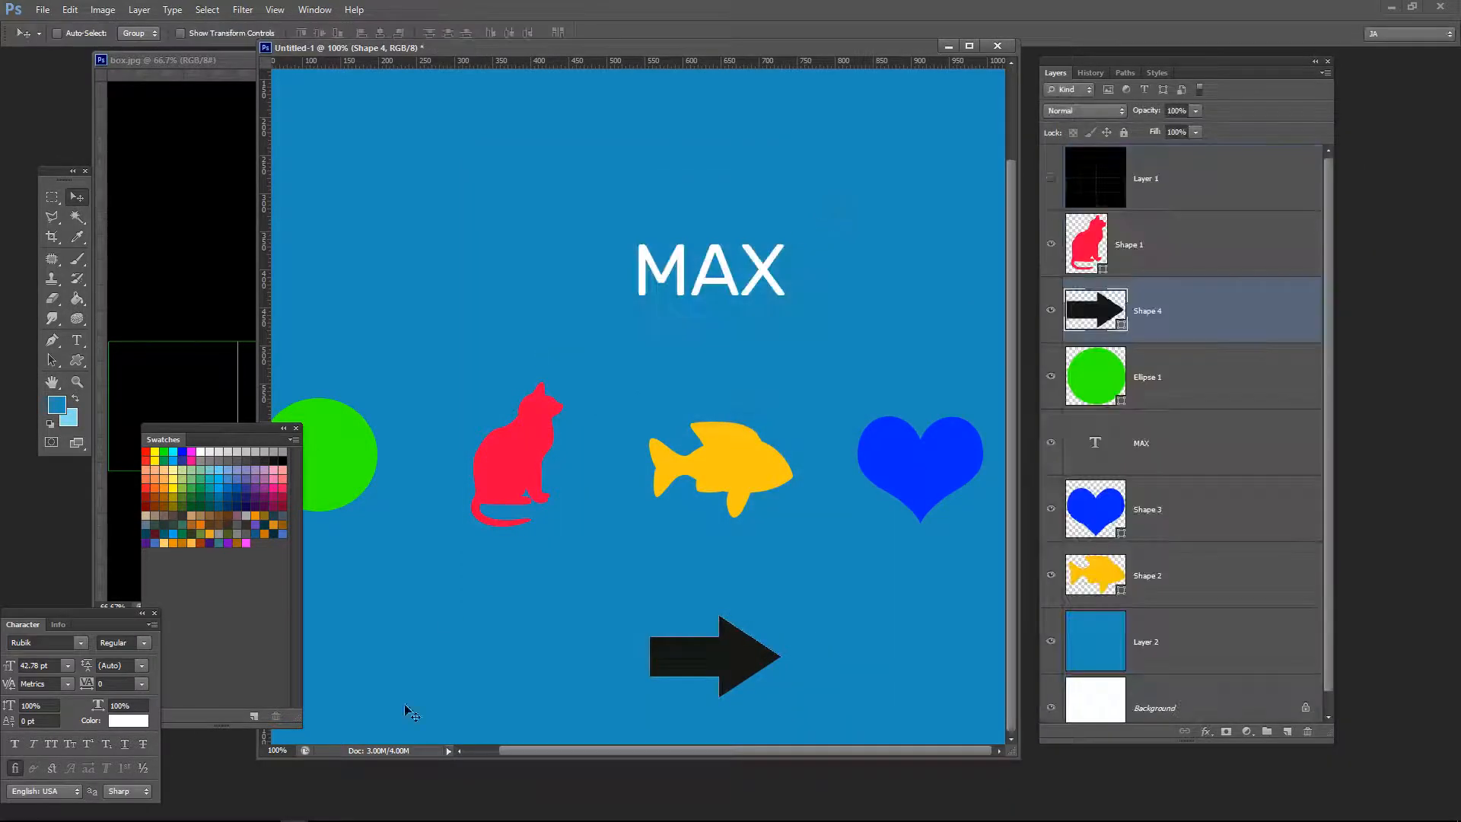
Step: Switch to 3ds Max, maximize the Perspective viewport showing the box, and open the Slate Material Editor
left_click(266, 810)
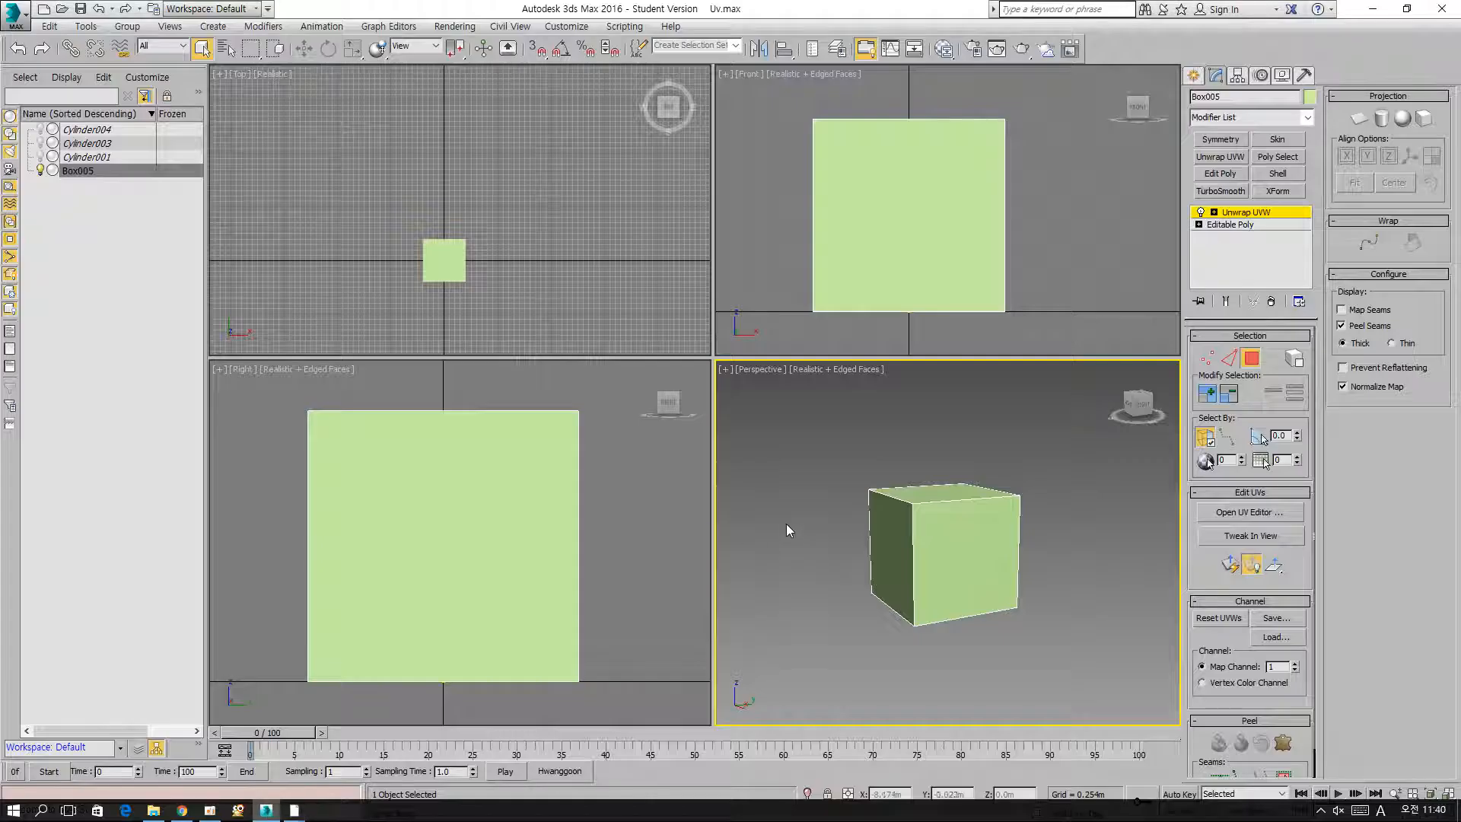
left_click(1254, 512)
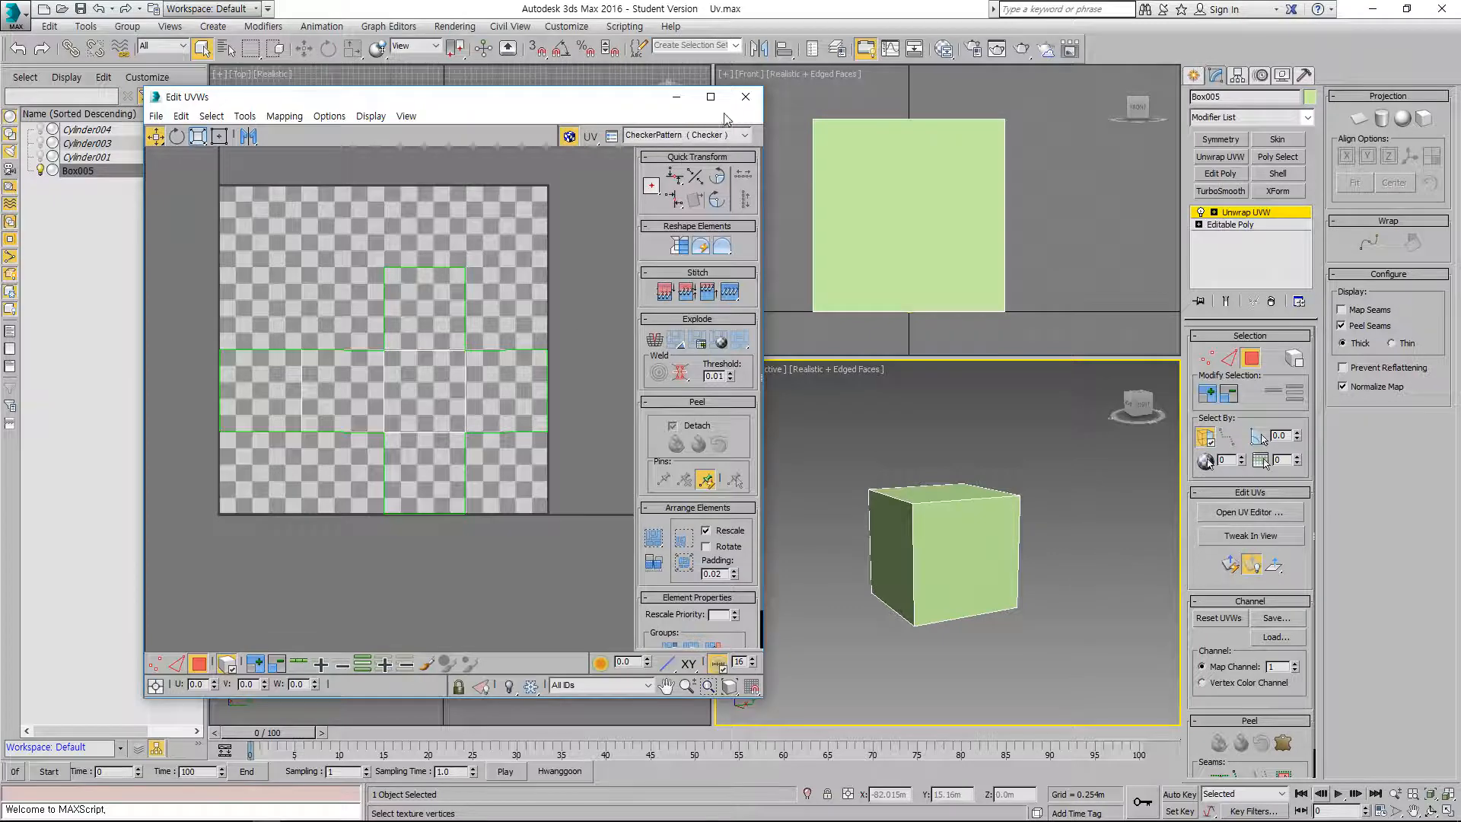
left_click(746, 96)
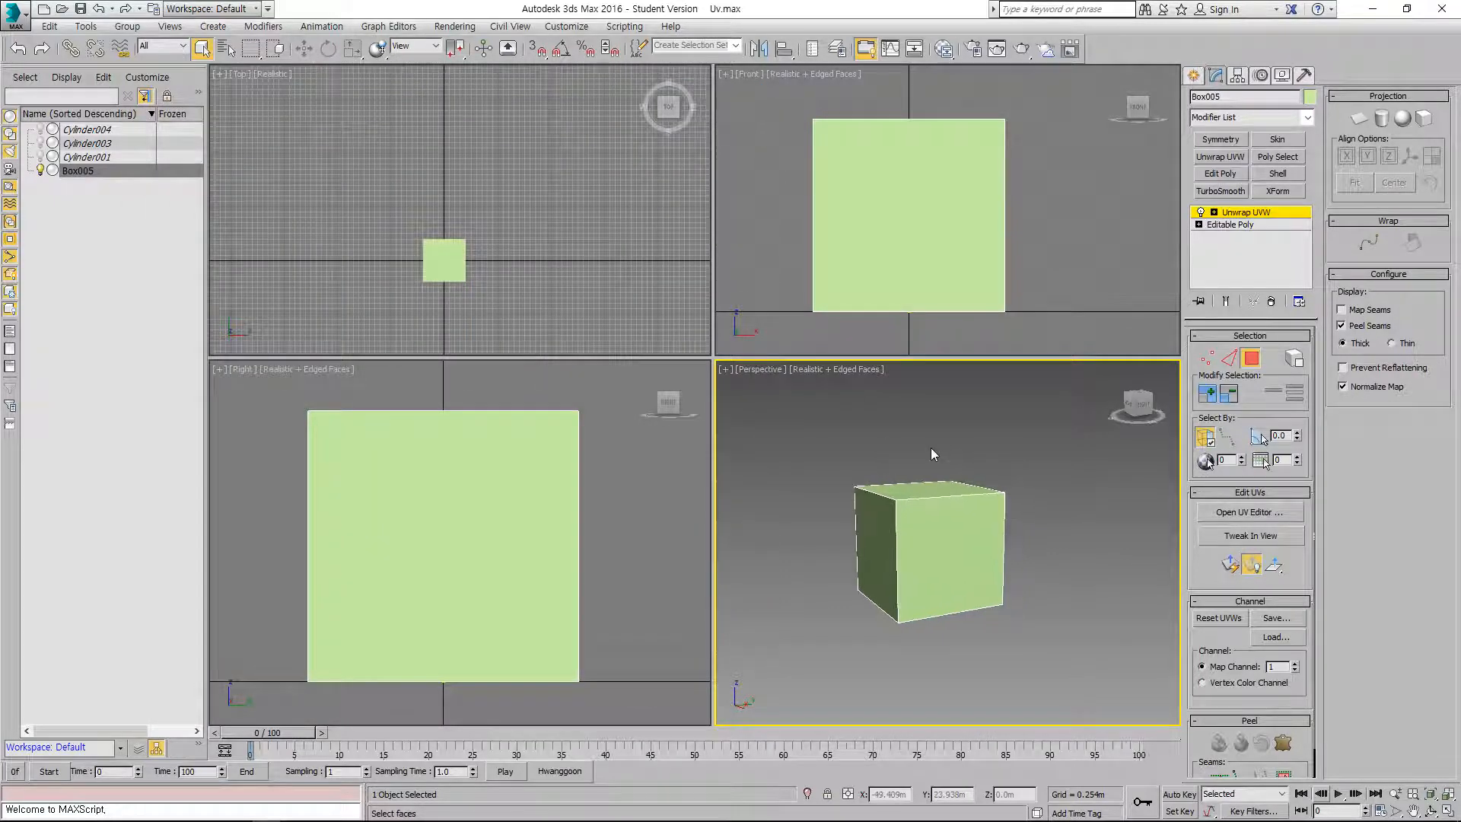
key("alt+w")
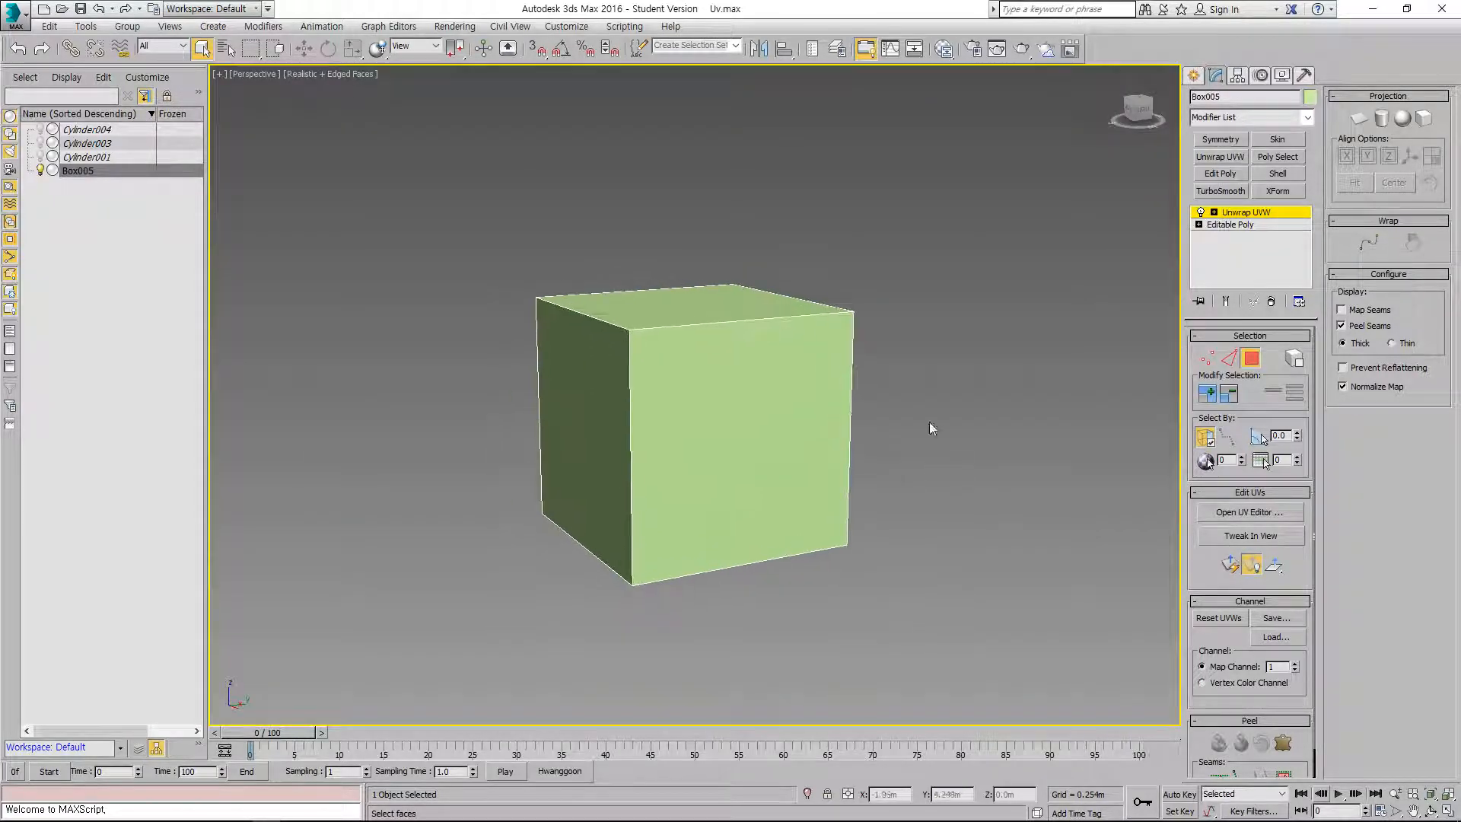
left_click(944, 49)
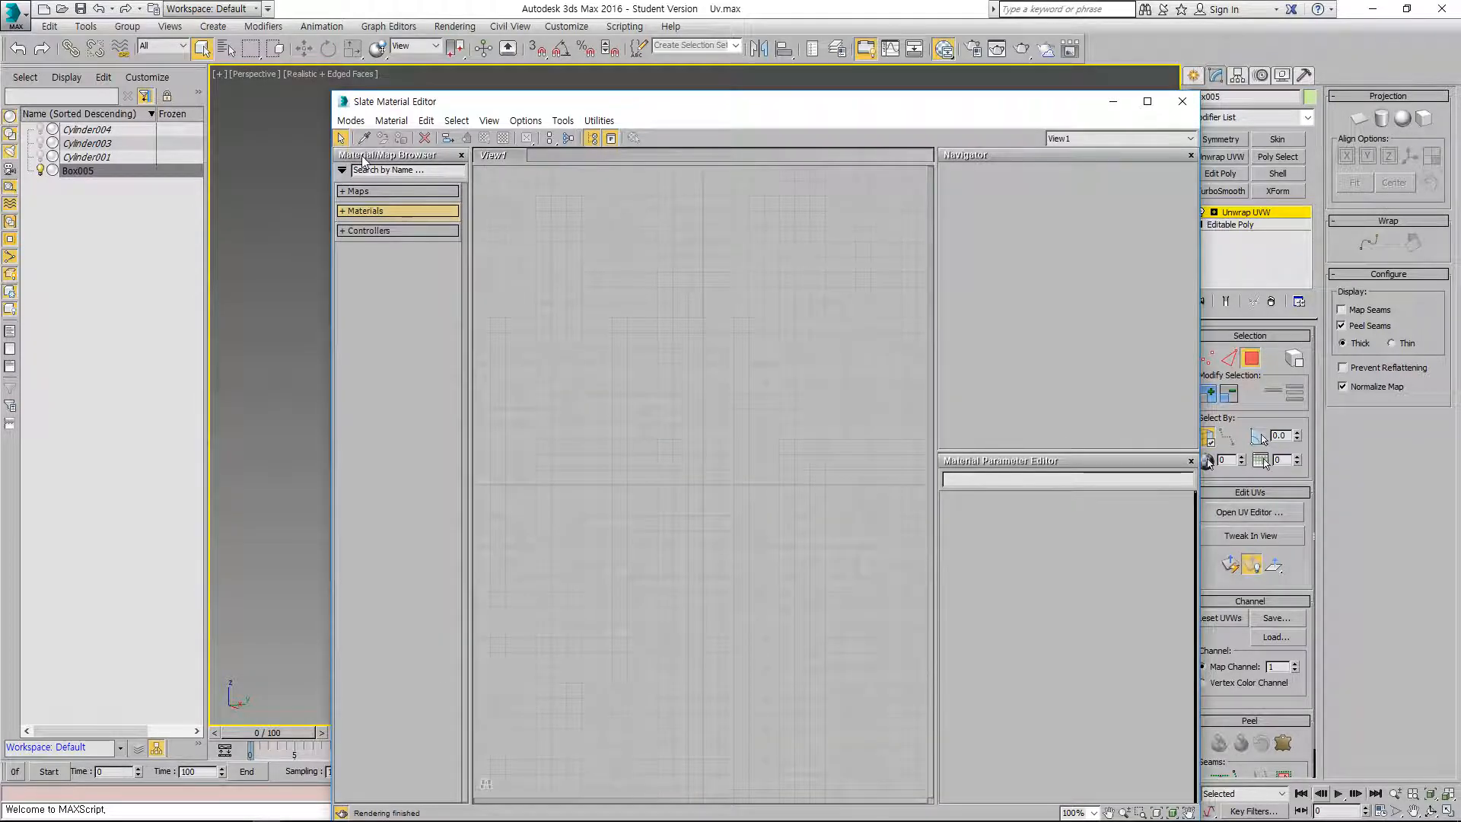
Step: Change the Material Editor to compact mode and back to Slate mode, twice in a row
left_click(350, 120)
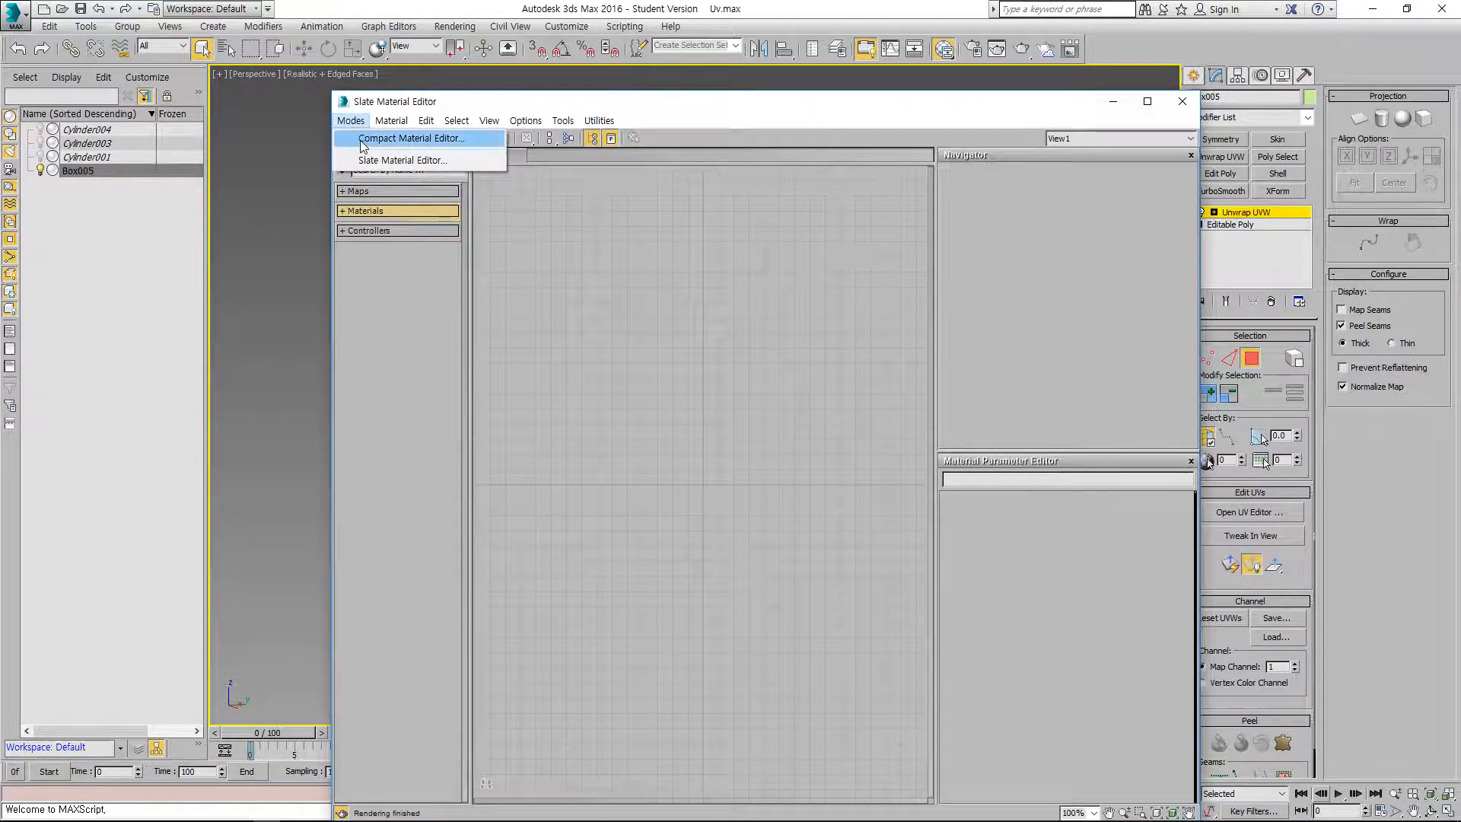
left_click(362, 141)
left_click(547, 30)
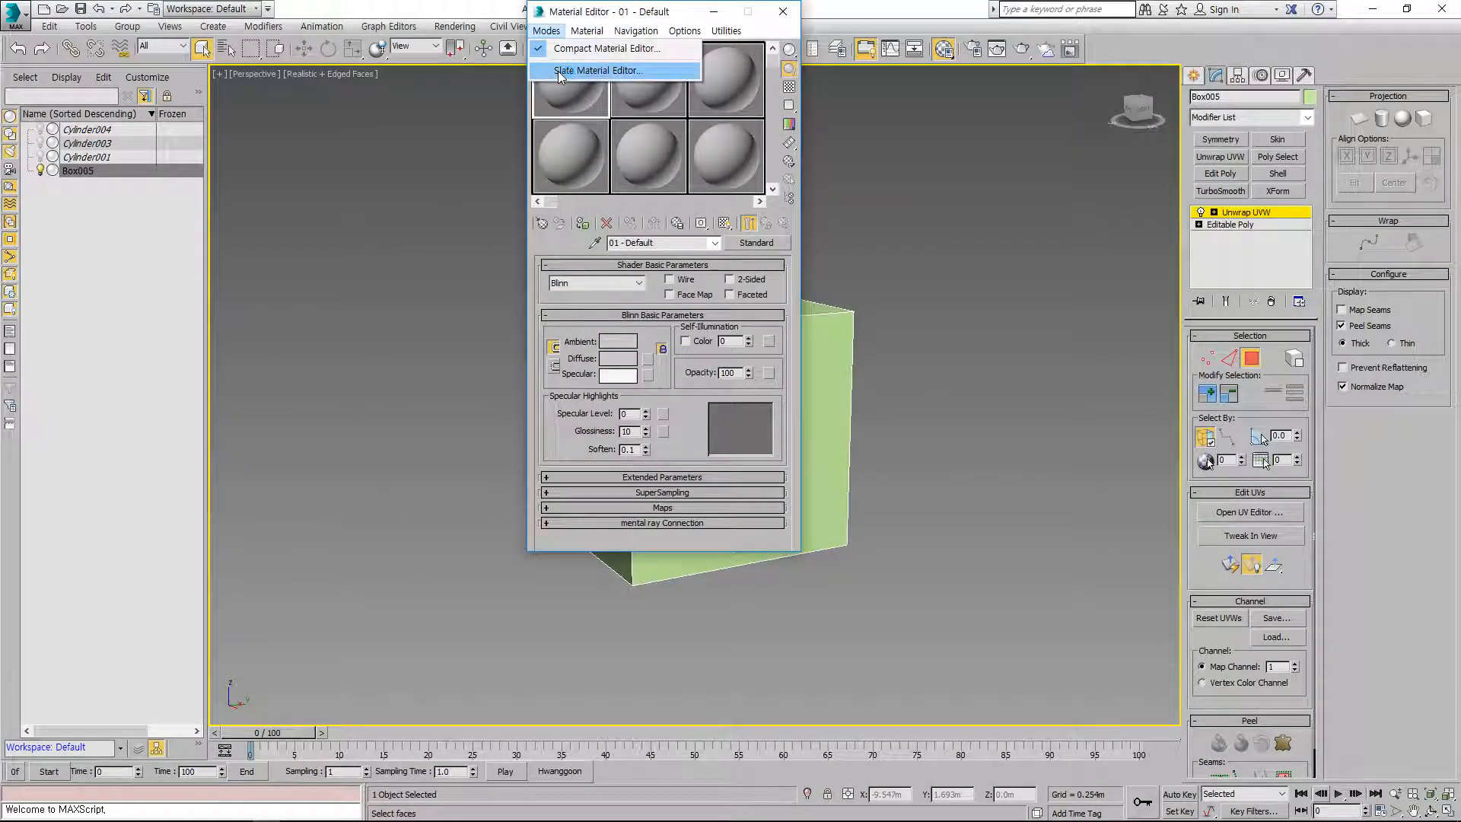
left_click(558, 71)
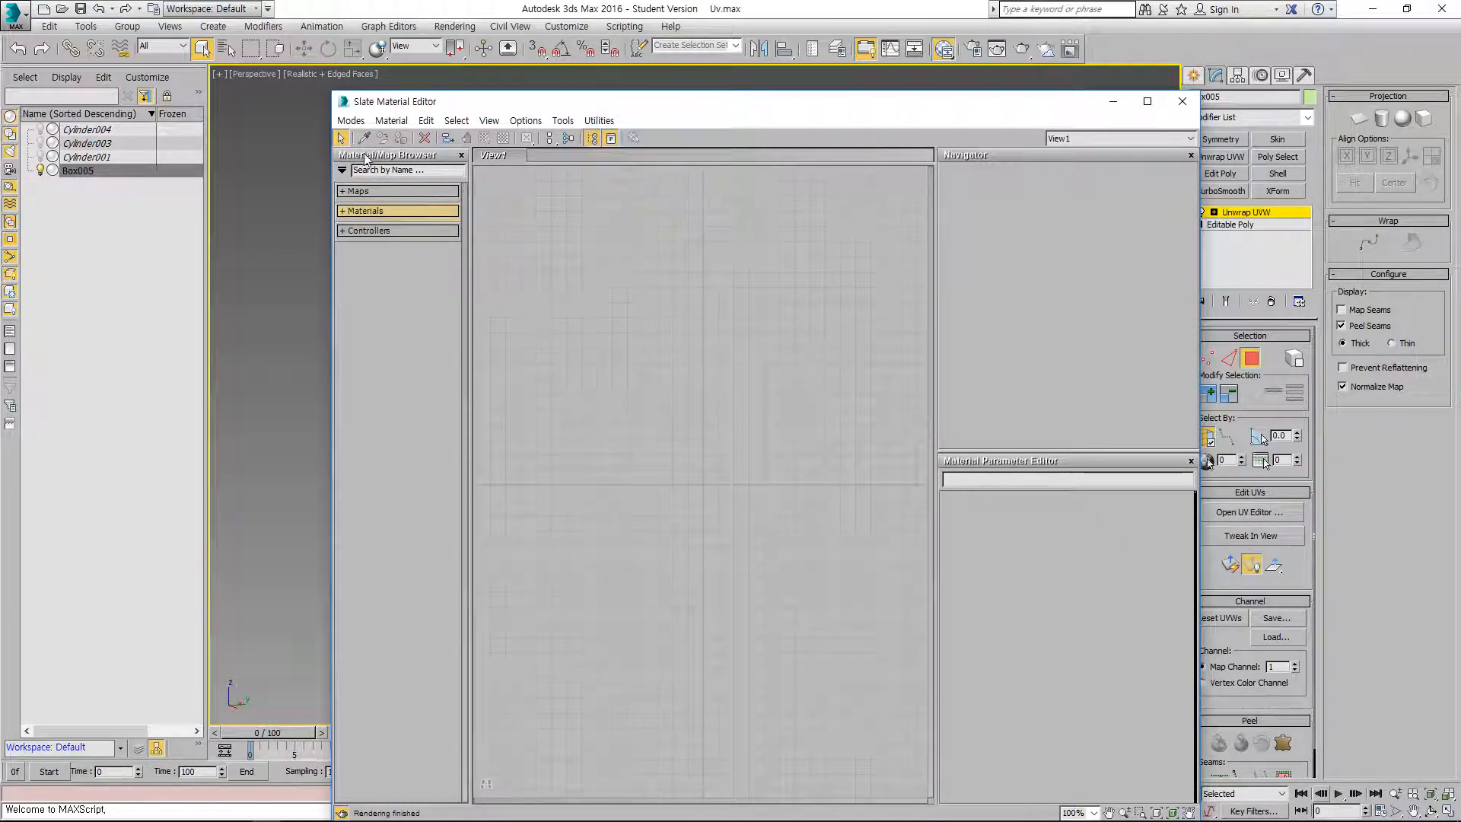
left_click(351, 120)
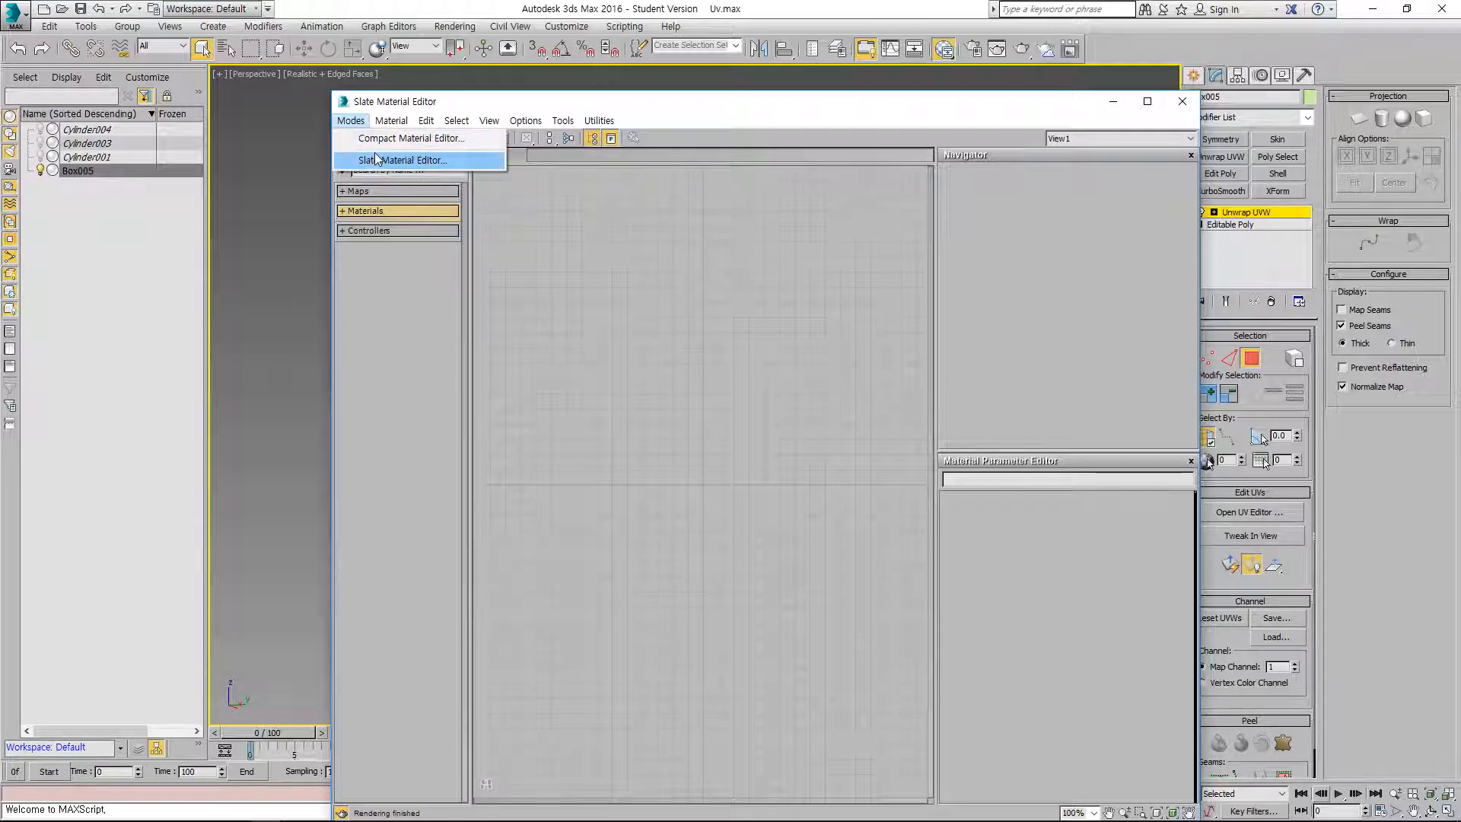
left_click(377, 142)
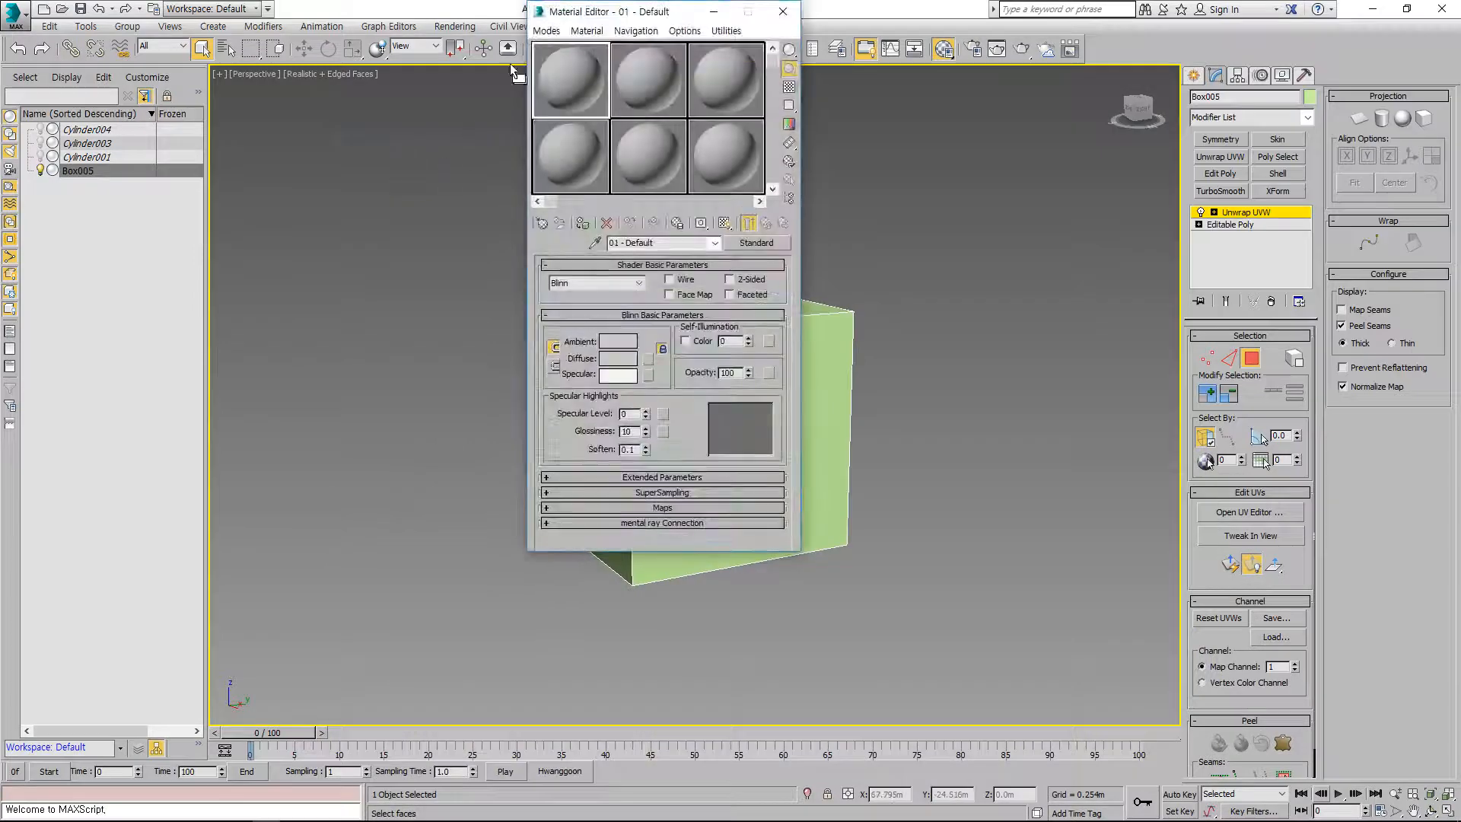
left_click(524, 104)
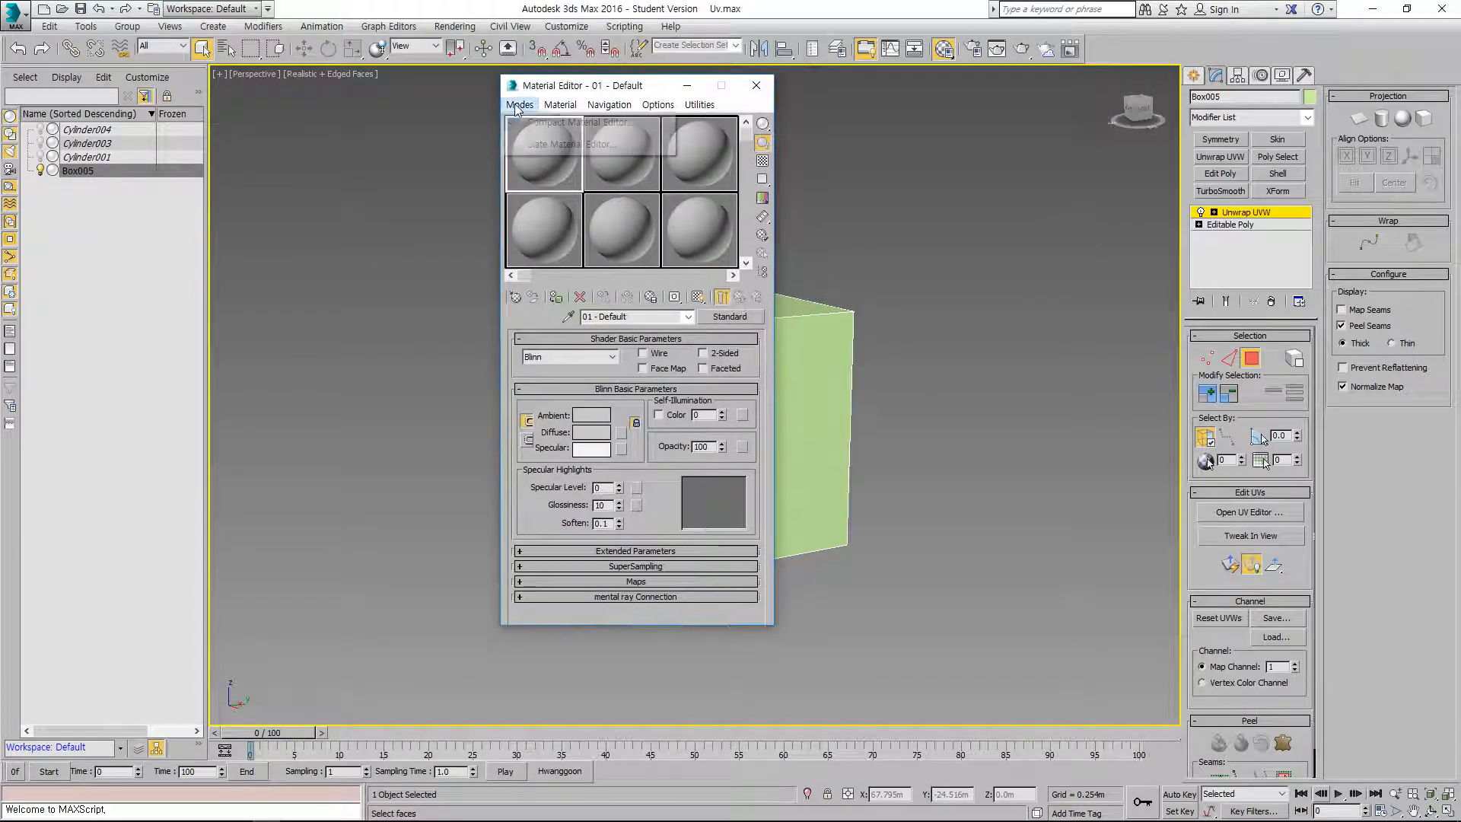
left_click(542, 144)
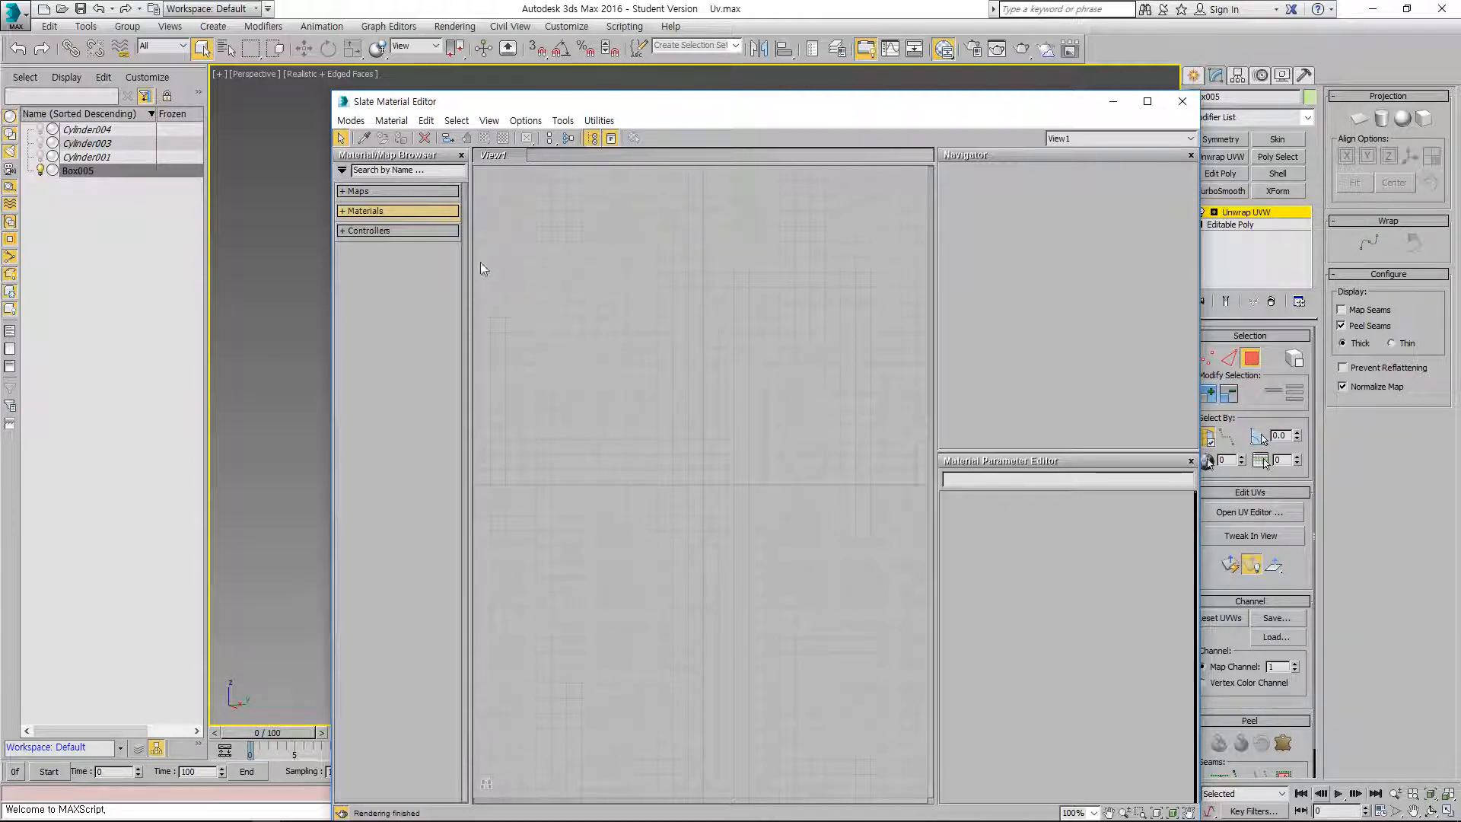
Step: Turn off Show Incompatible in the Material/Map Browser options and turn it back on
left_click(342, 169)
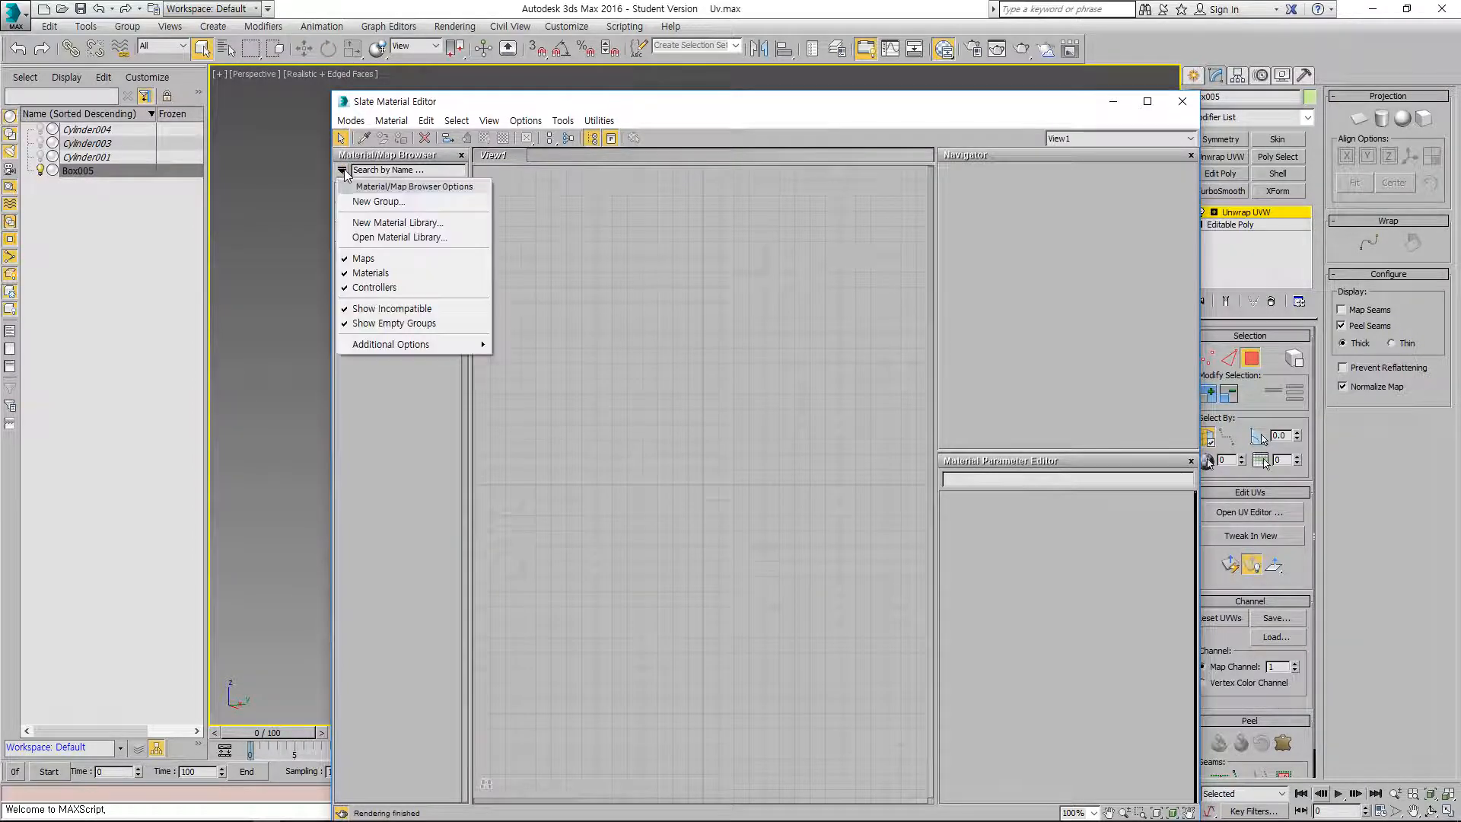
left_click(420, 309)
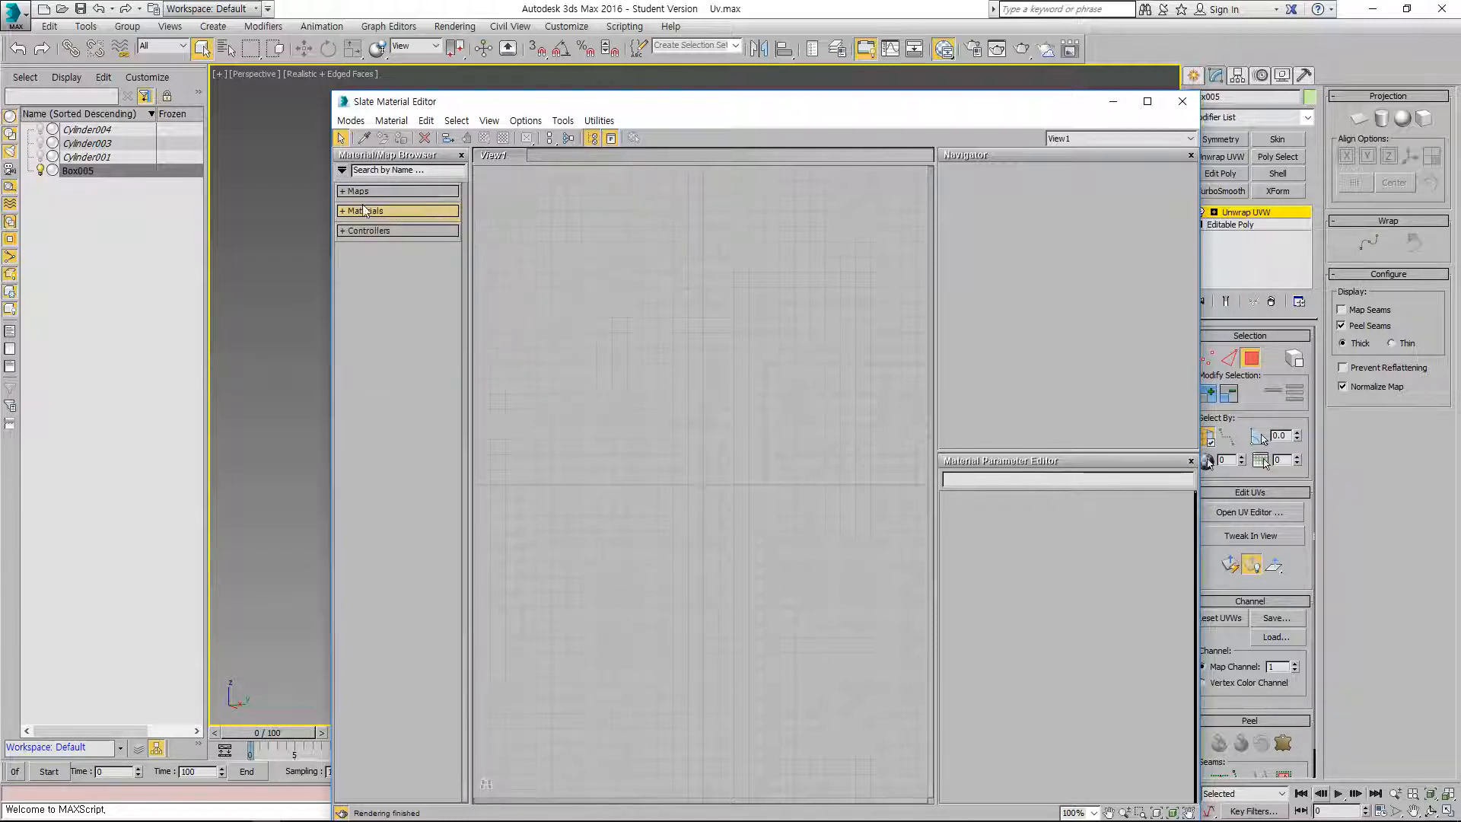
left_click(343, 171)
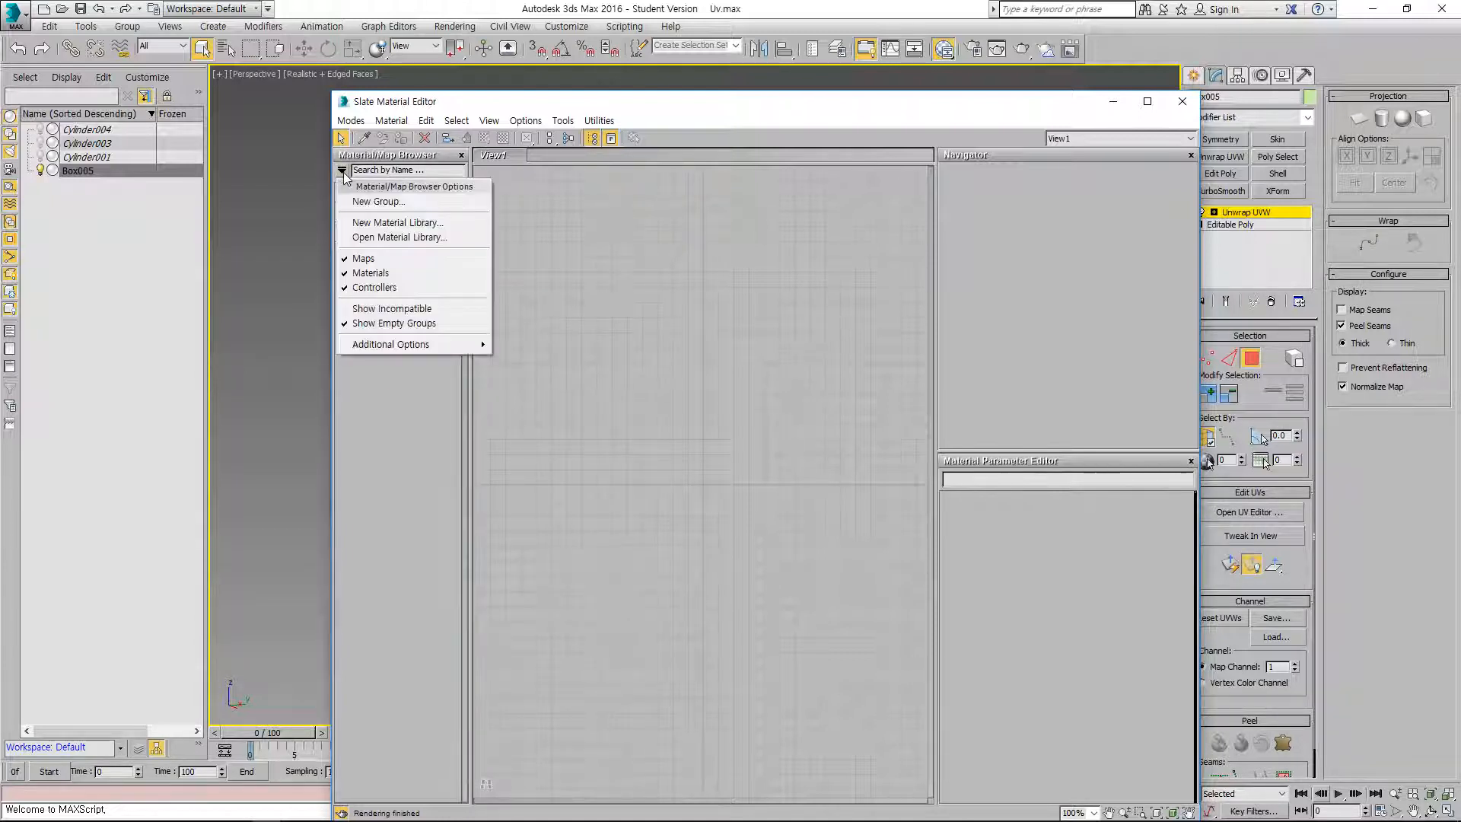
left_click(378, 309)
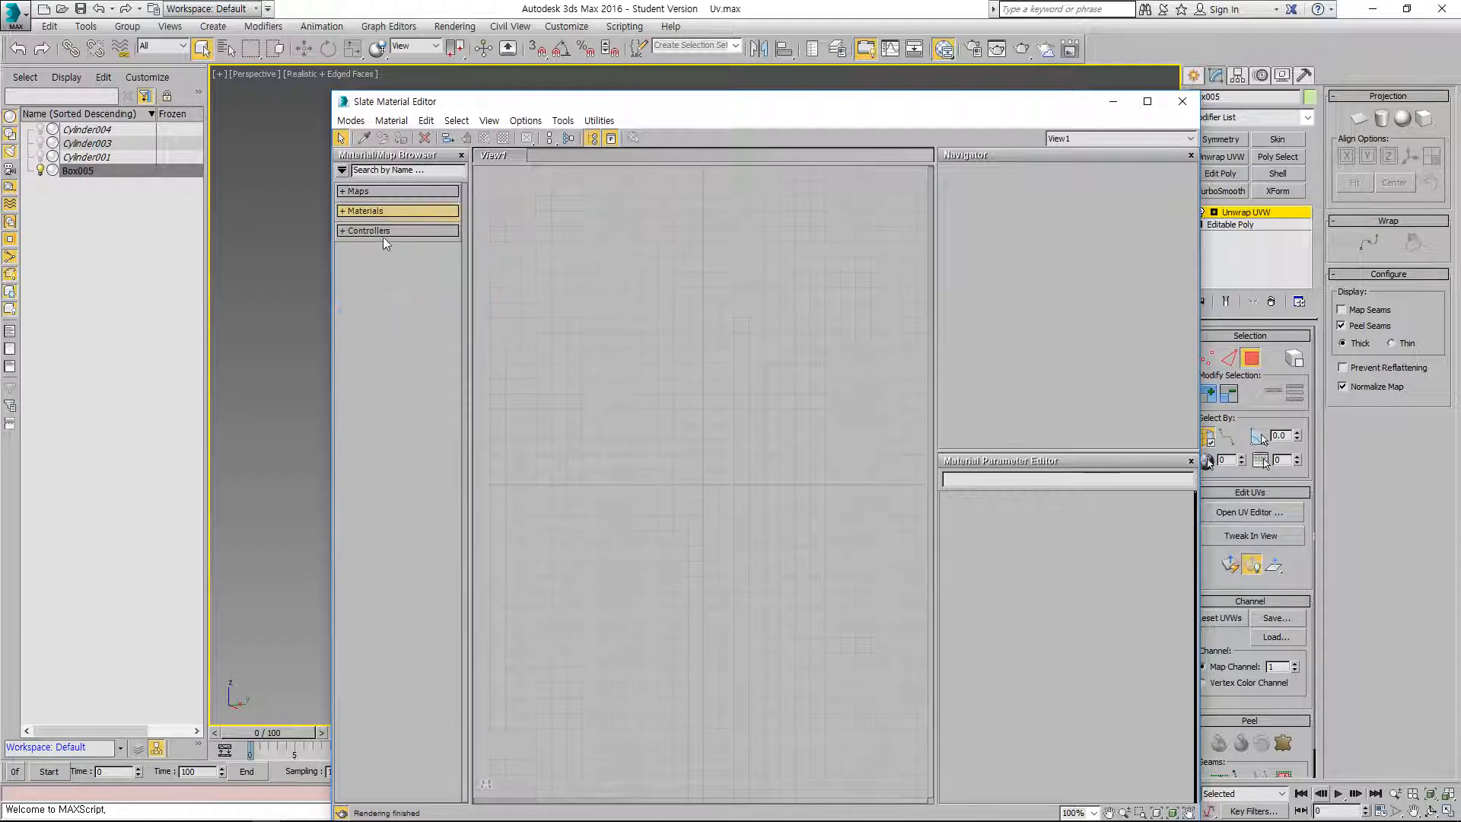
Step: Add a Standard material node to the middle of View1 and expand the browser's list of standard maps
left_click(341, 212)
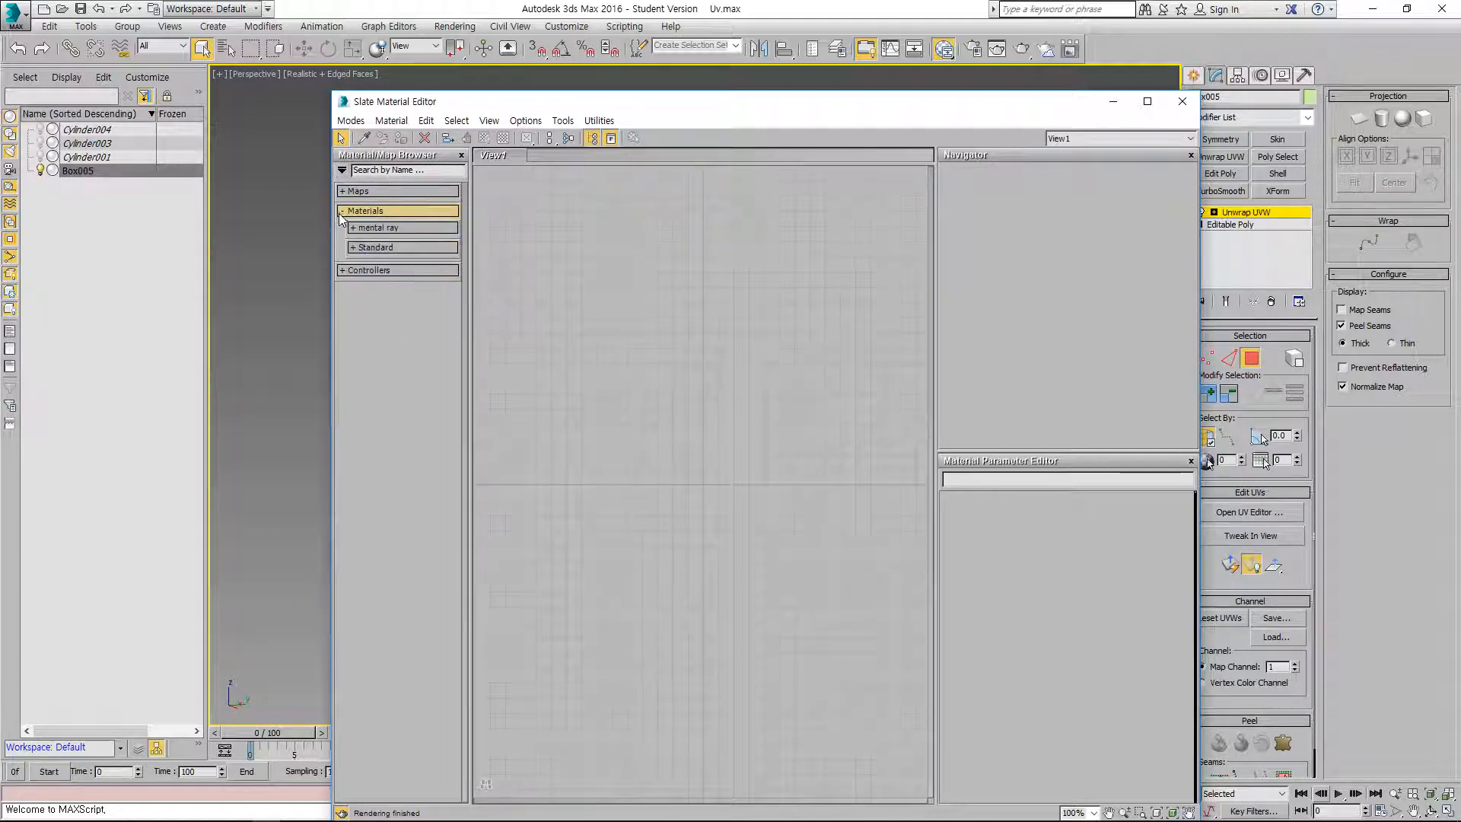
left_click(351, 248)
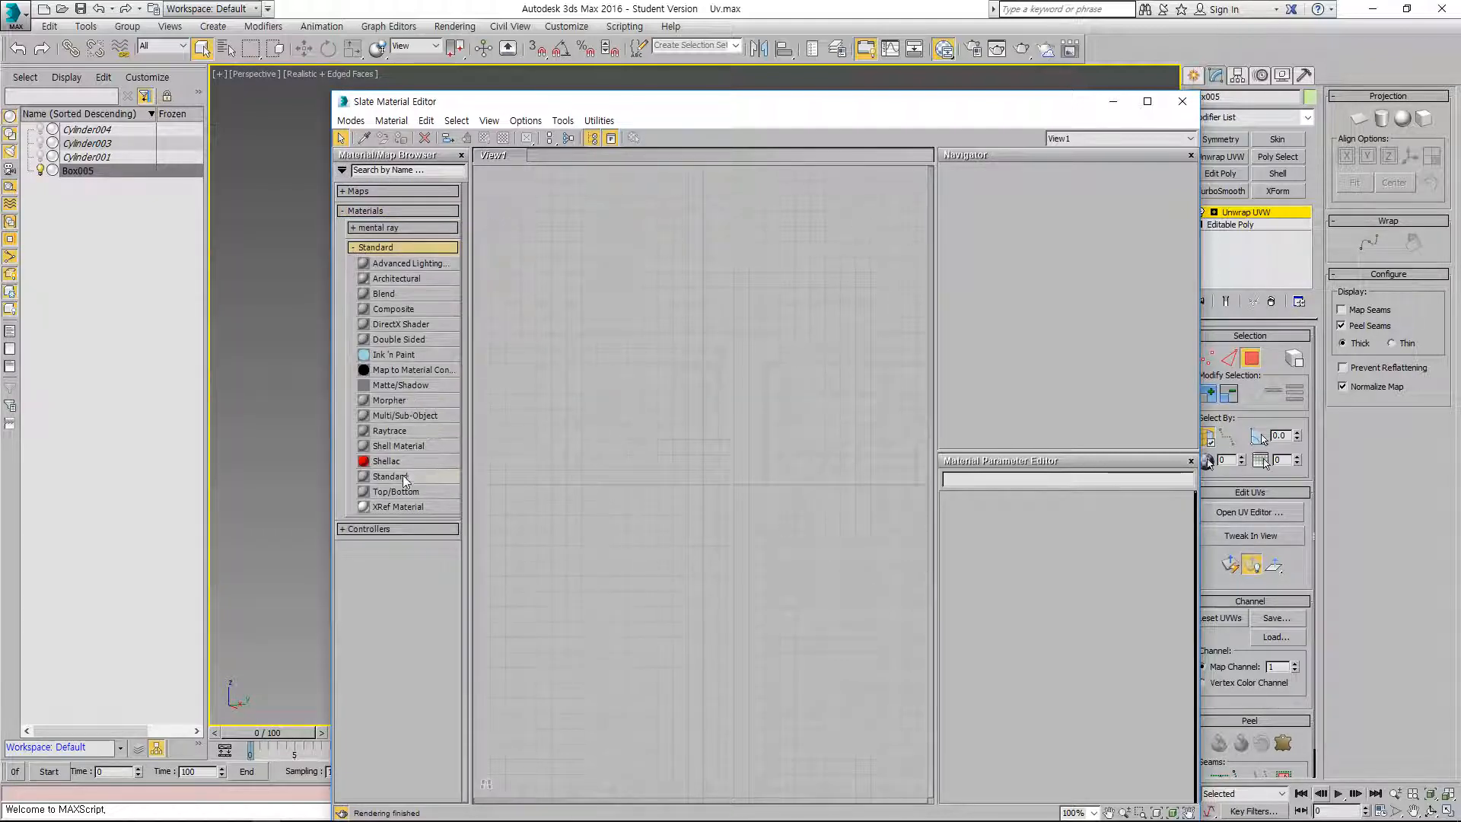
left_click_drag(627, 417, 740, 386)
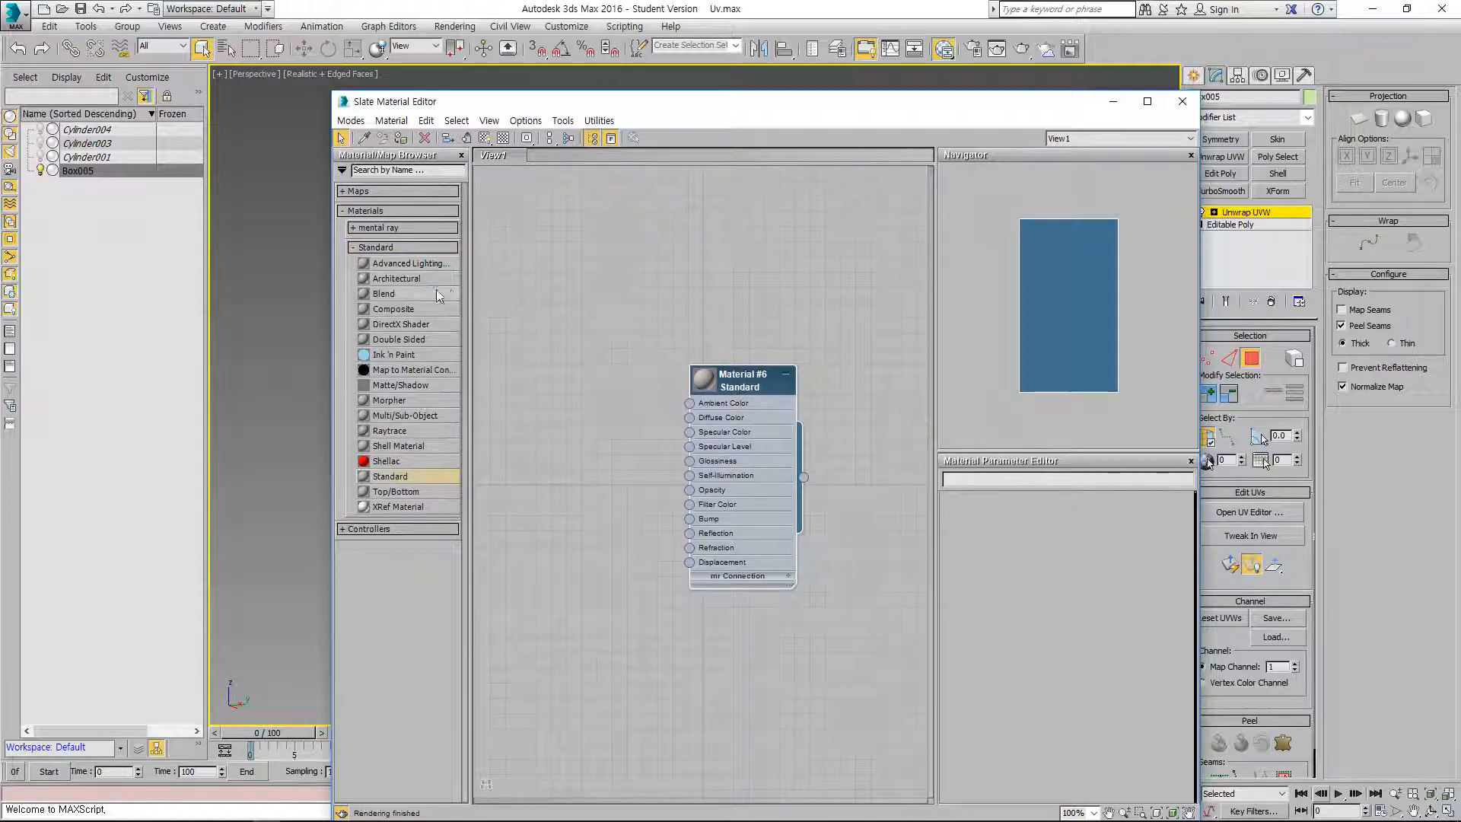
left_click(354, 246)
left_click(344, 191)
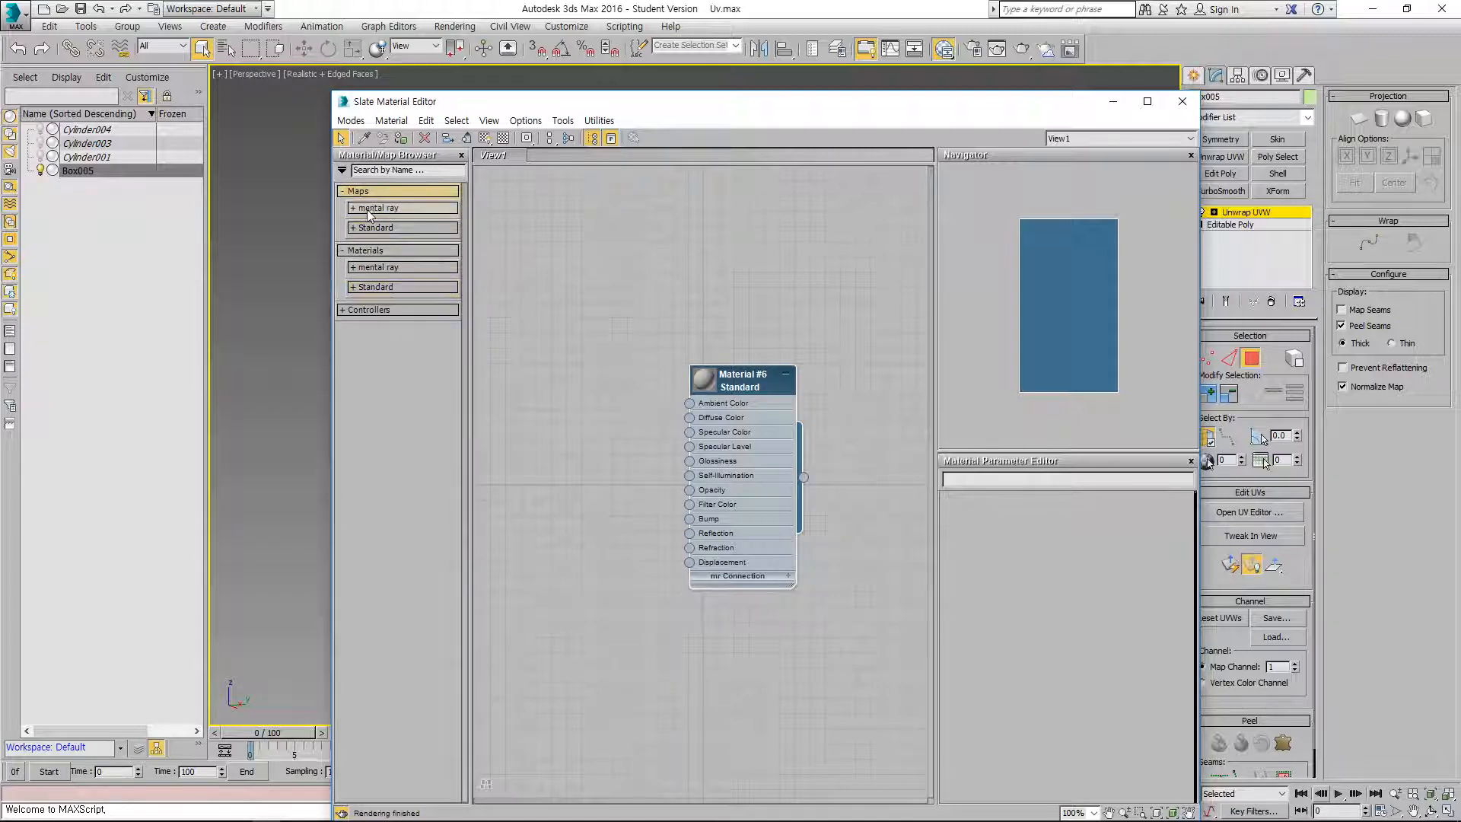
left_click(355, 228)
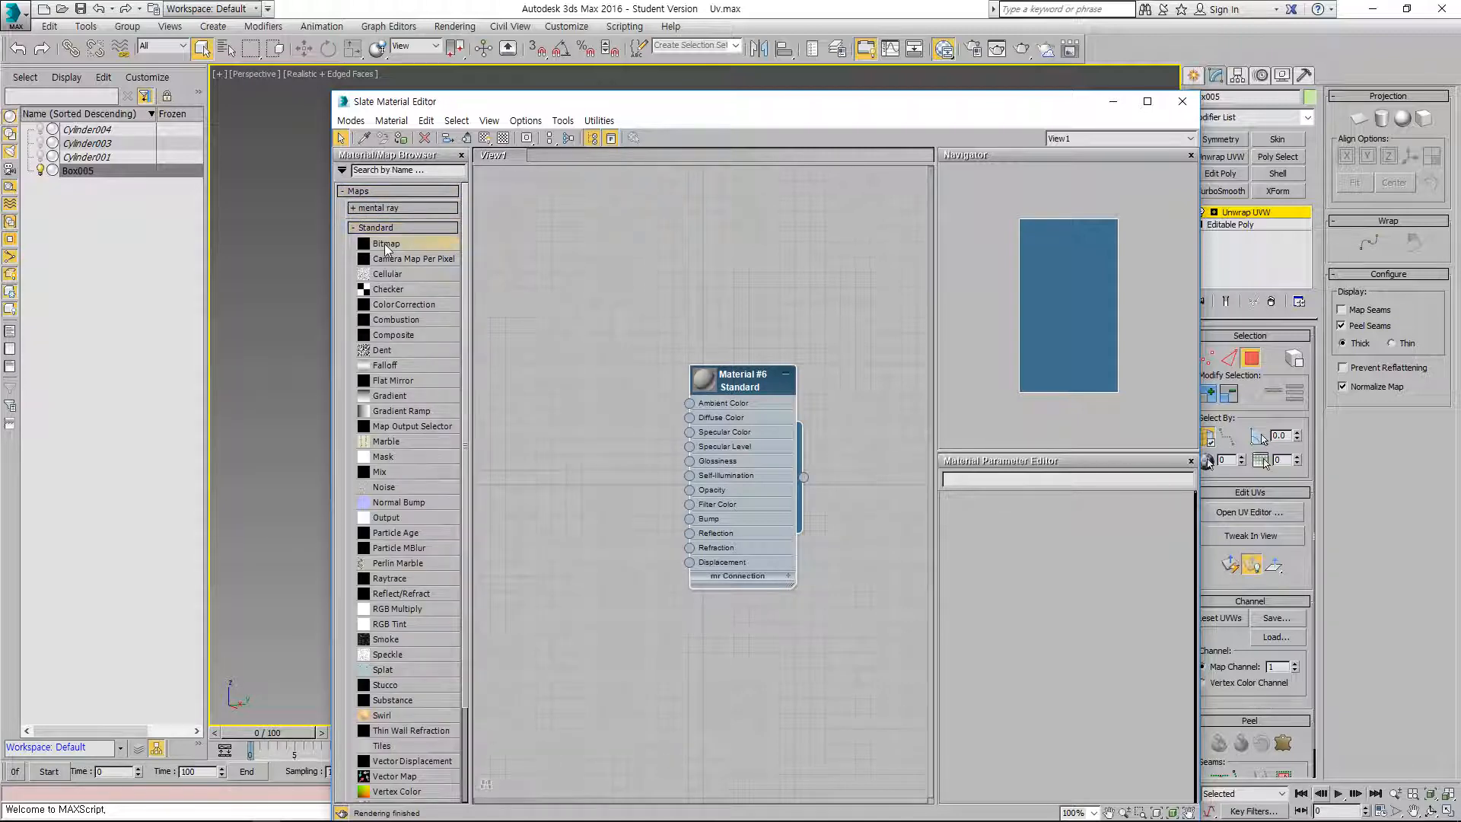
left_click_drag(385, 245, 521, 368)
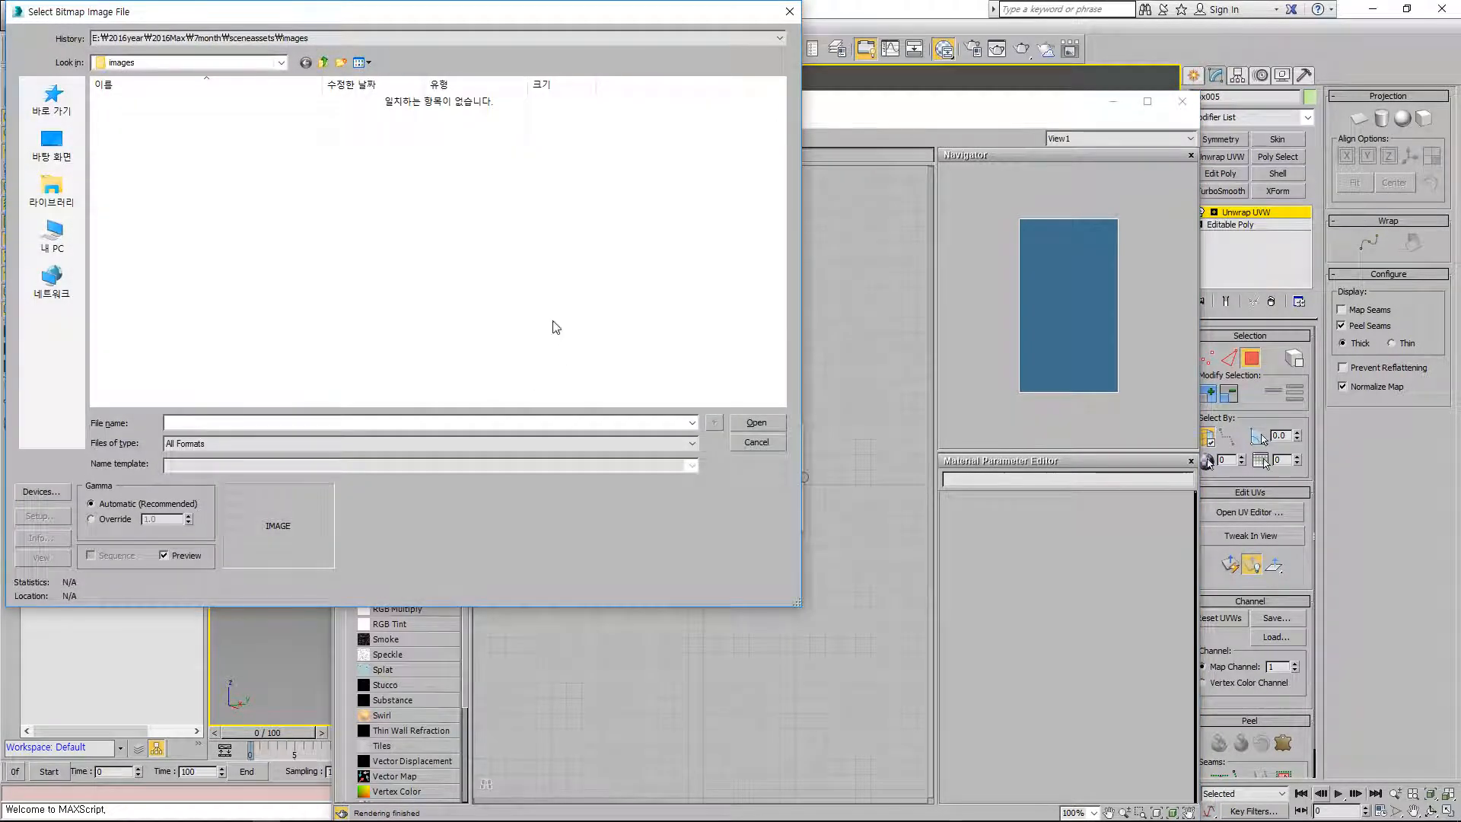
left_click(762, 442)
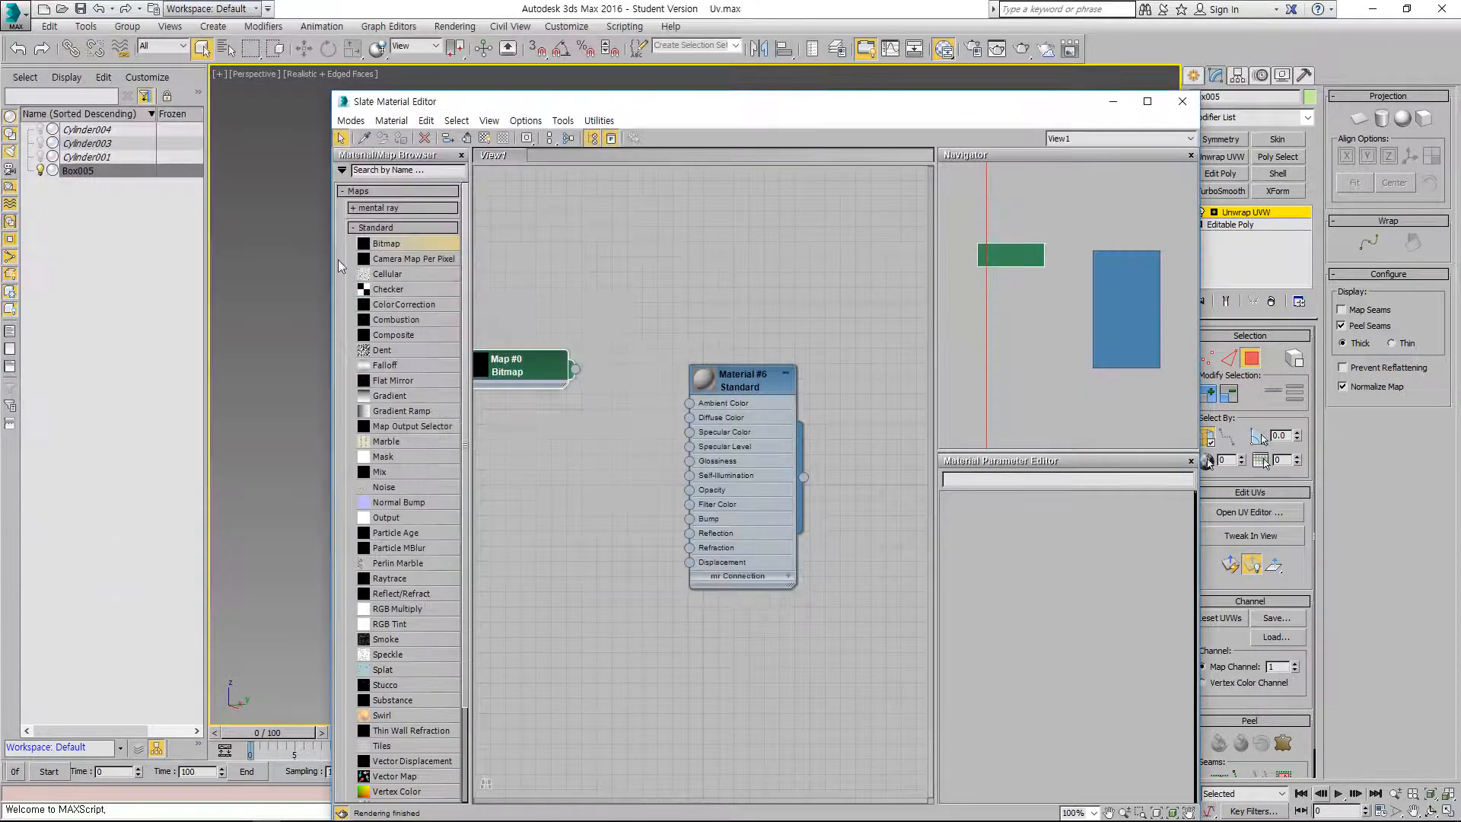
left_click_drag(508, 372, 554, 372)
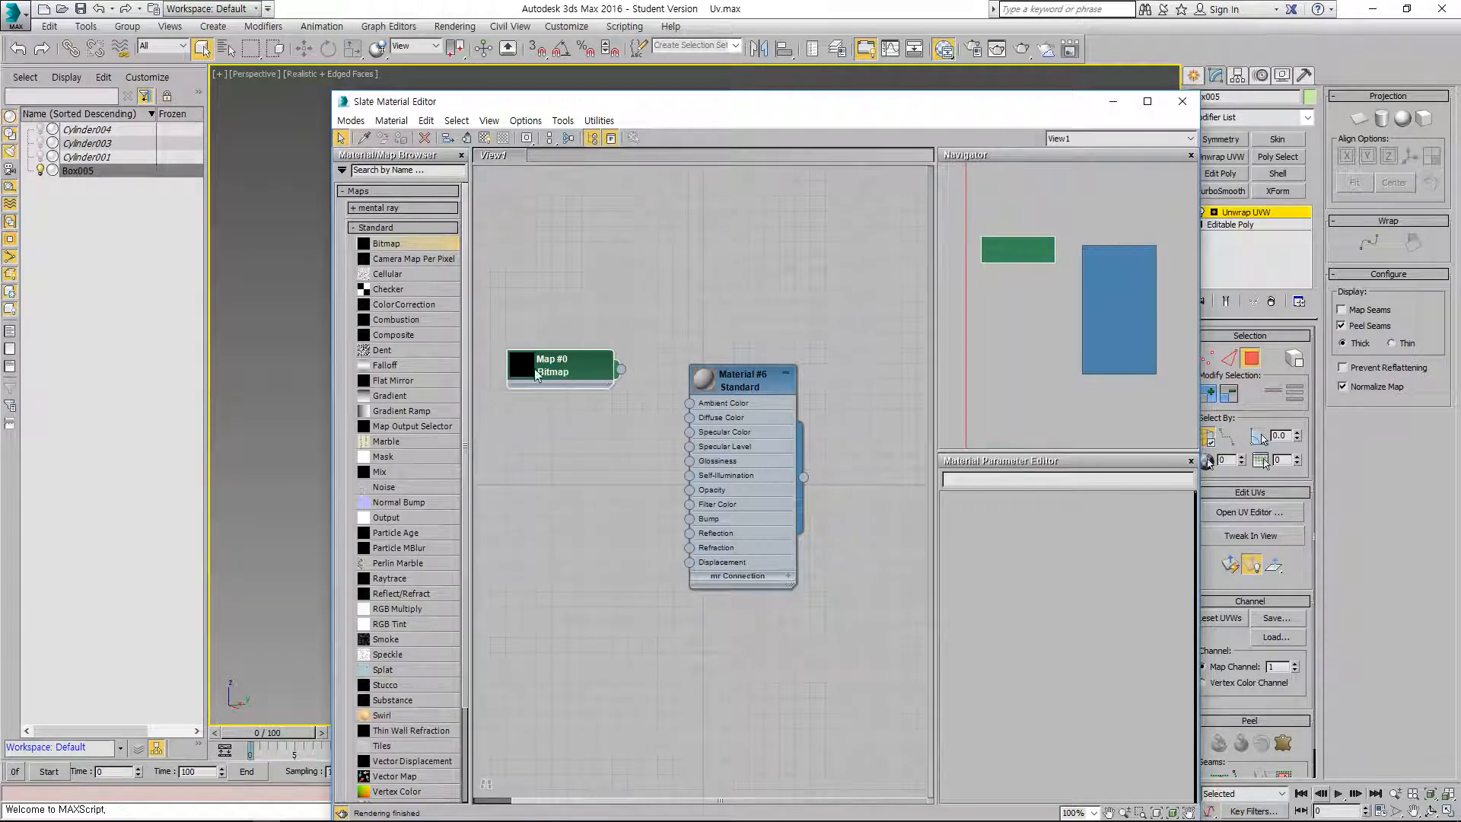
double_click(531, 368)
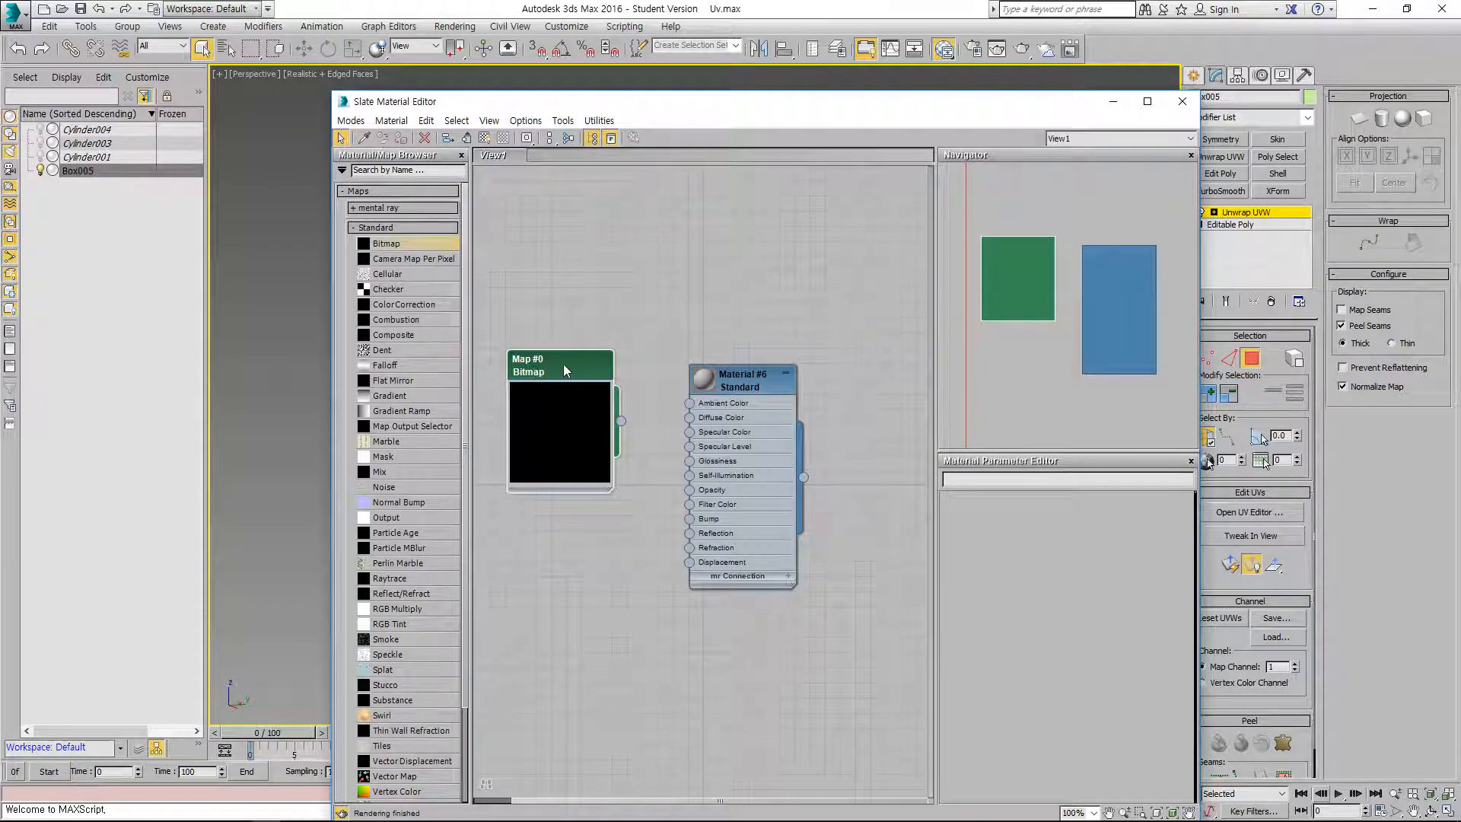
key("Delete")
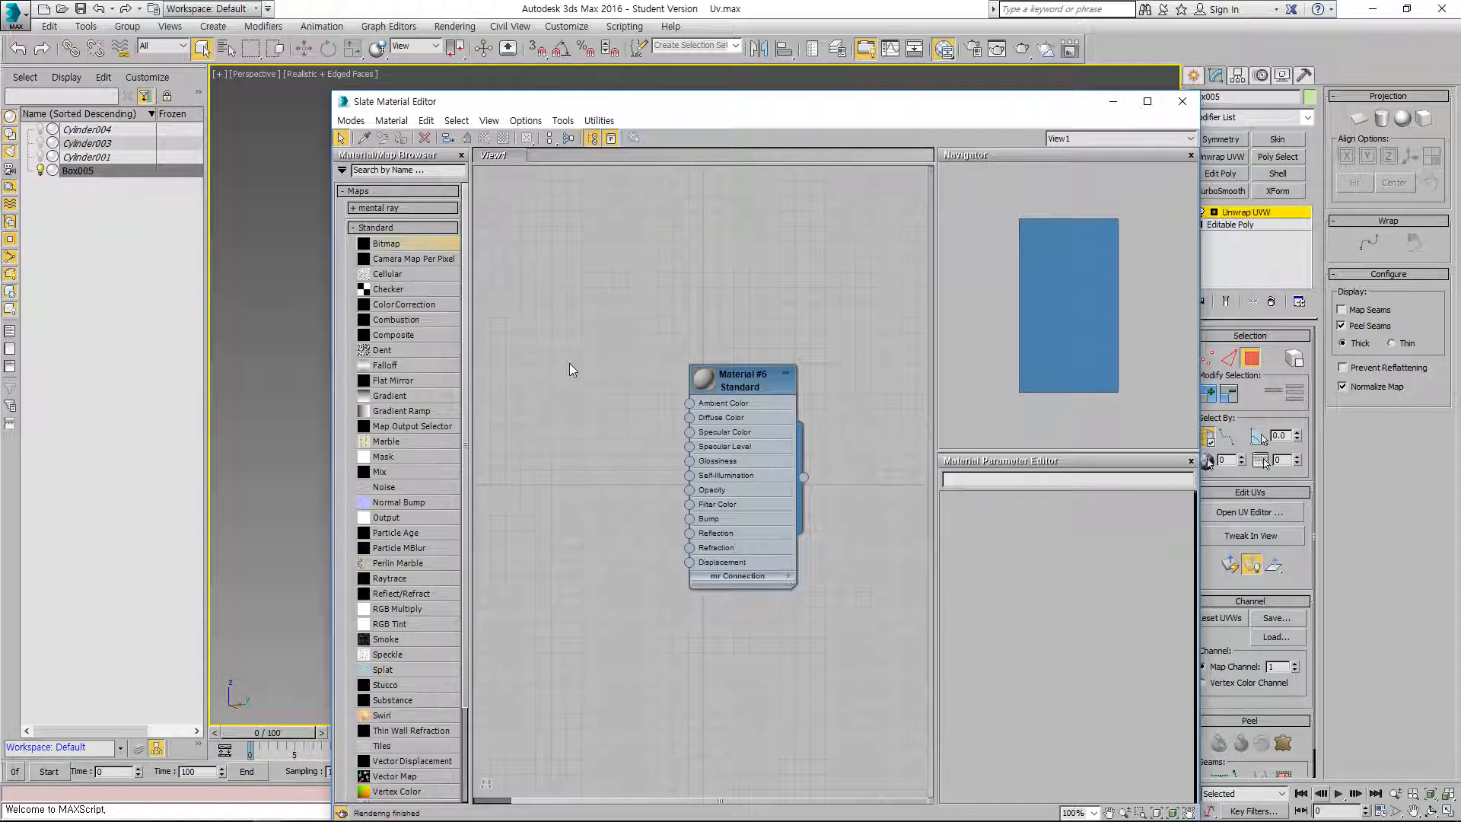
Step: Add a Bitmap map node that loads the boxuv image from D:\2017\동영상강좌\강의 파일\맥스활용\맥스활용예제\uv
double_click(394, 245)
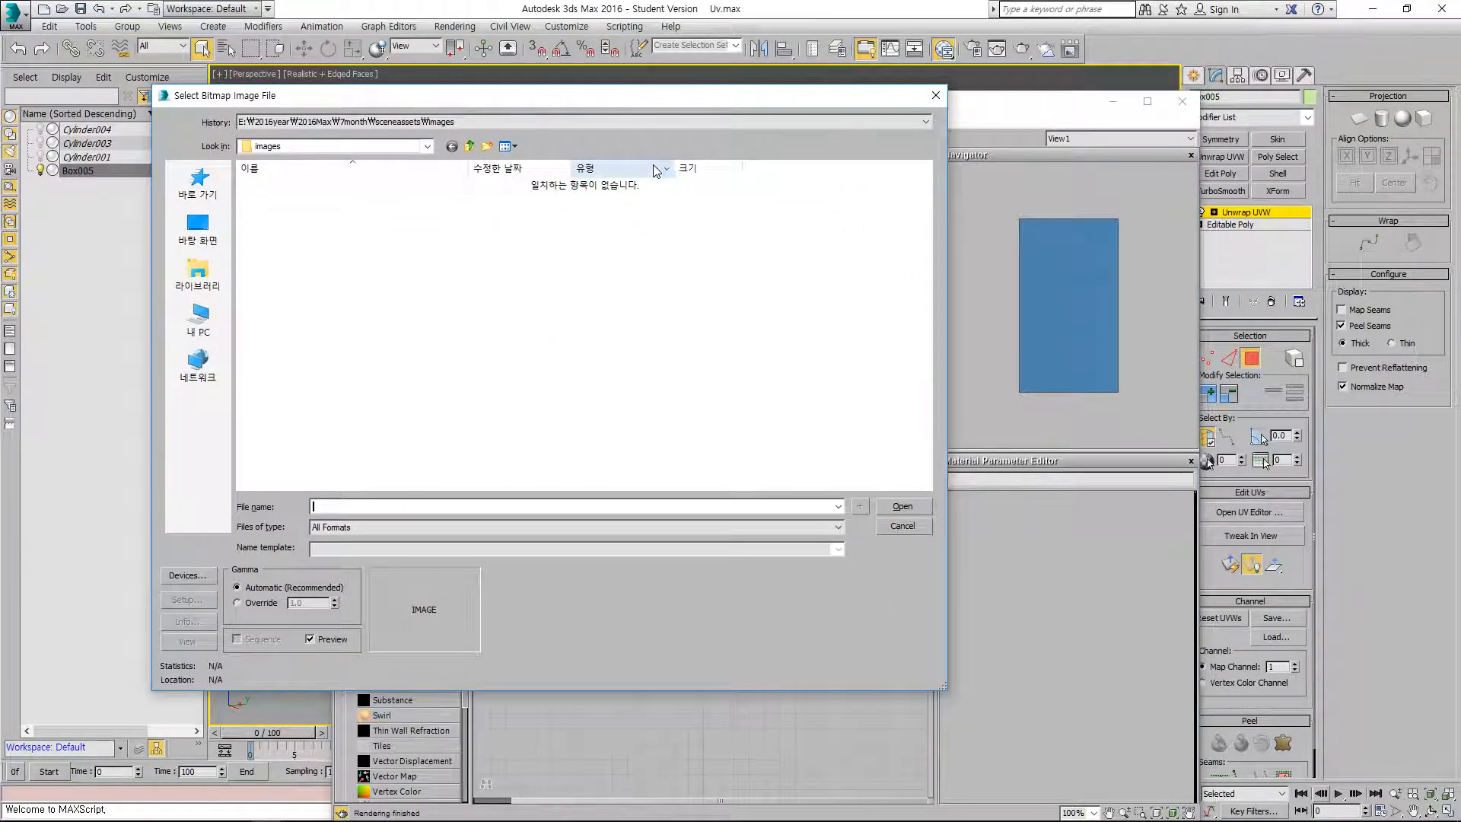
left_click(198, 319)
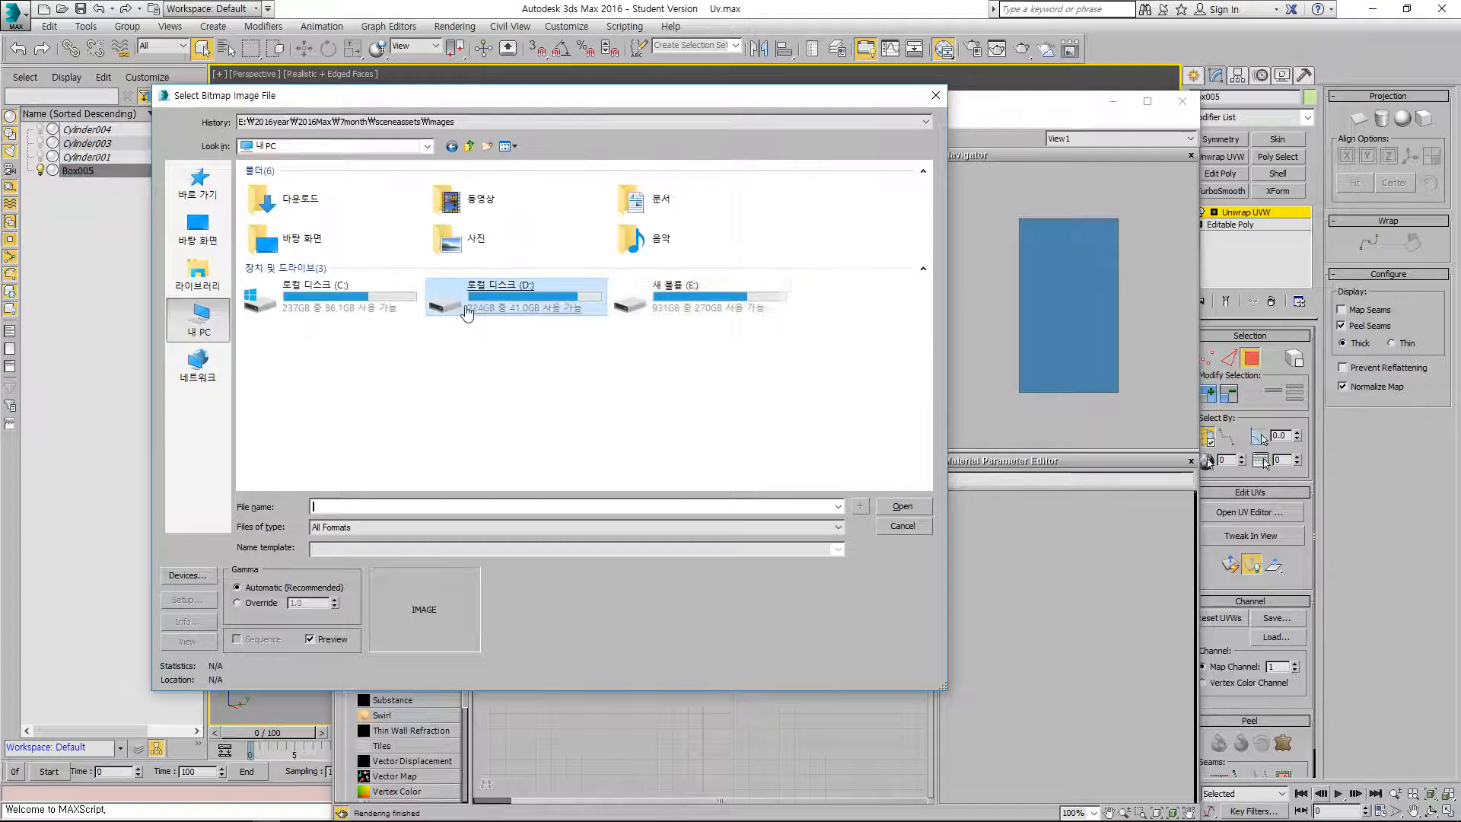
double_click(473, 312)
double_click(270, 228)
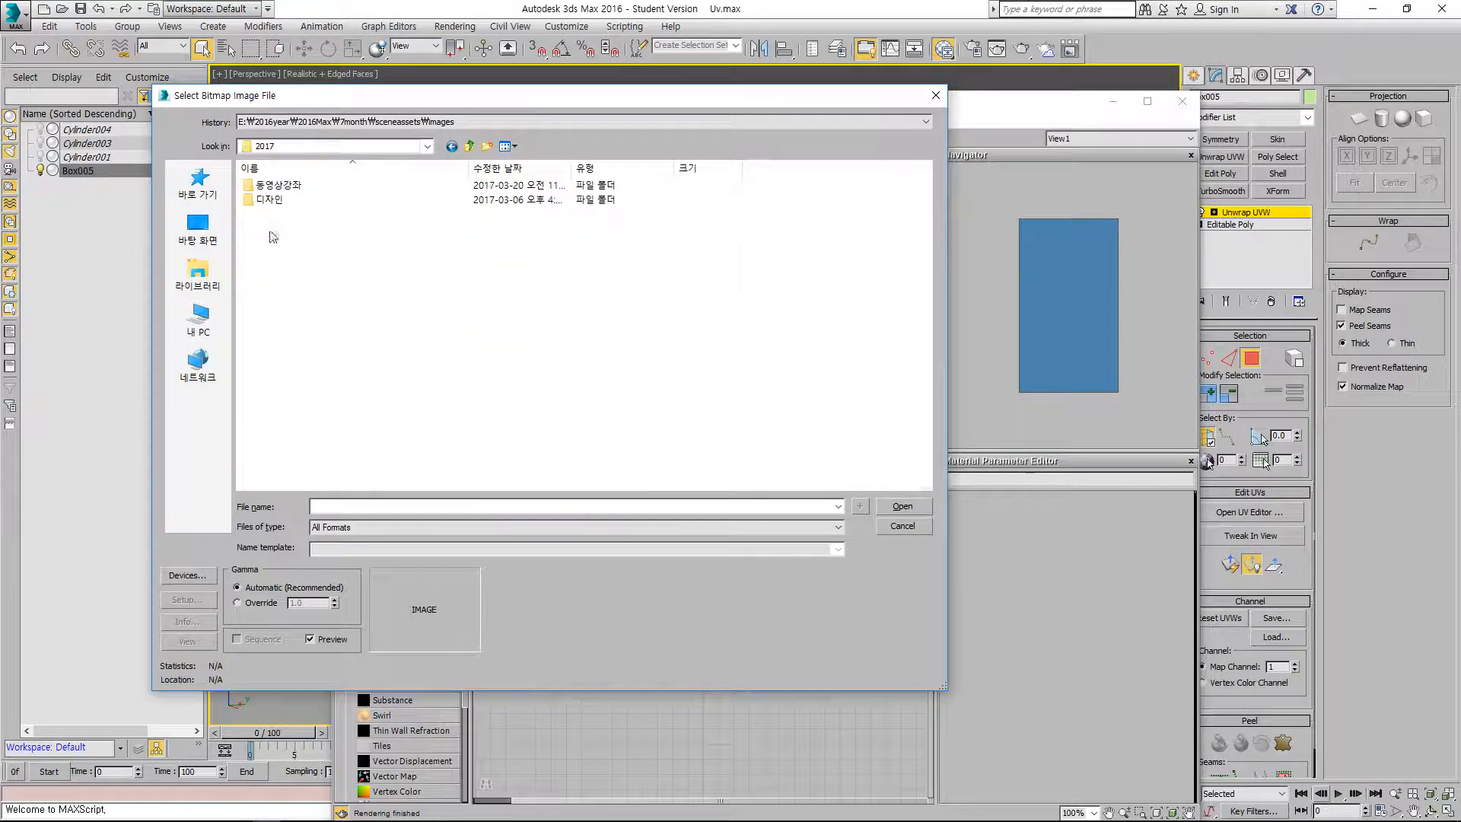
double_click(277, 185)
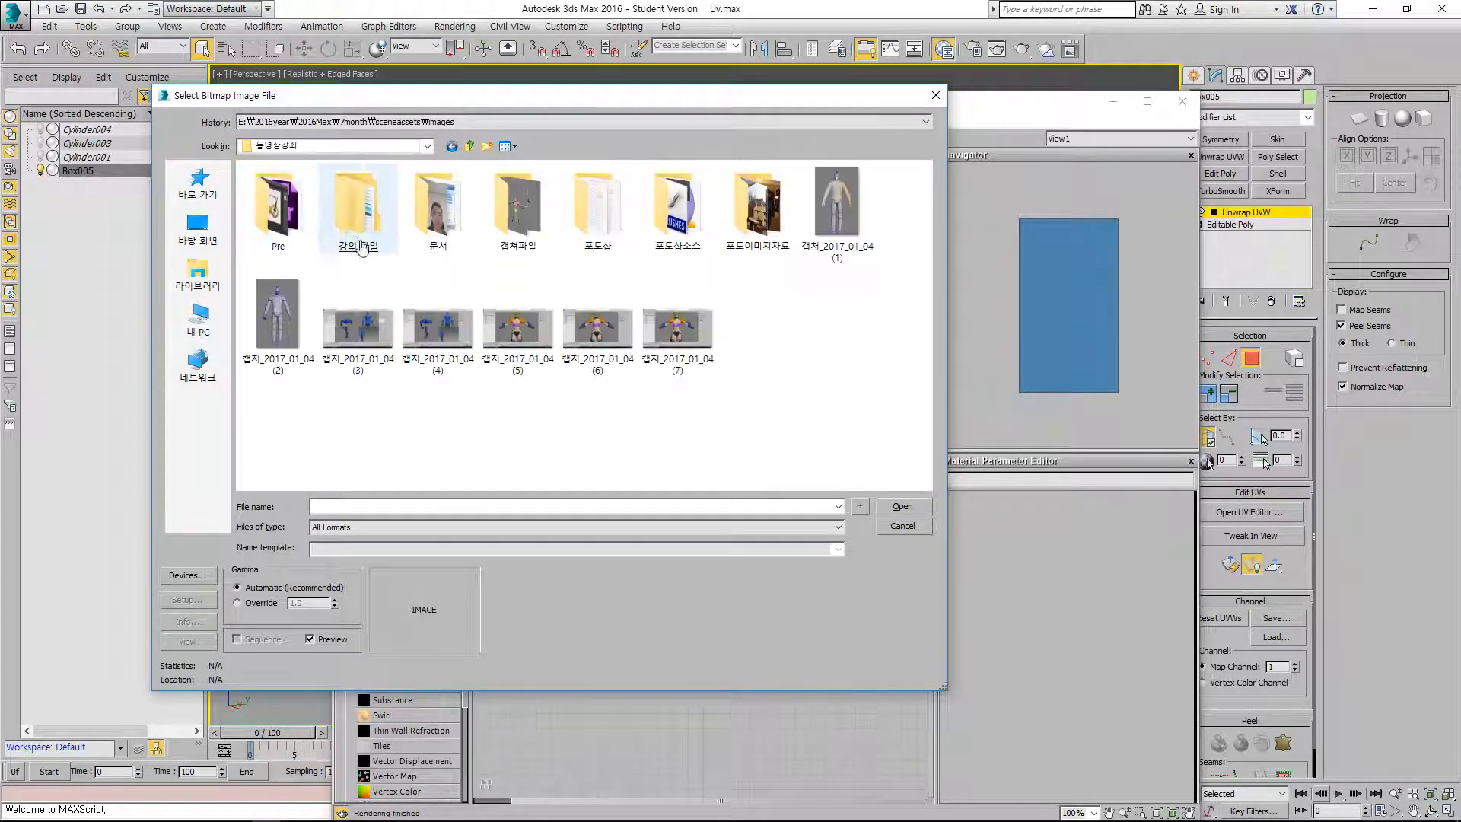
double_click(368, 220)
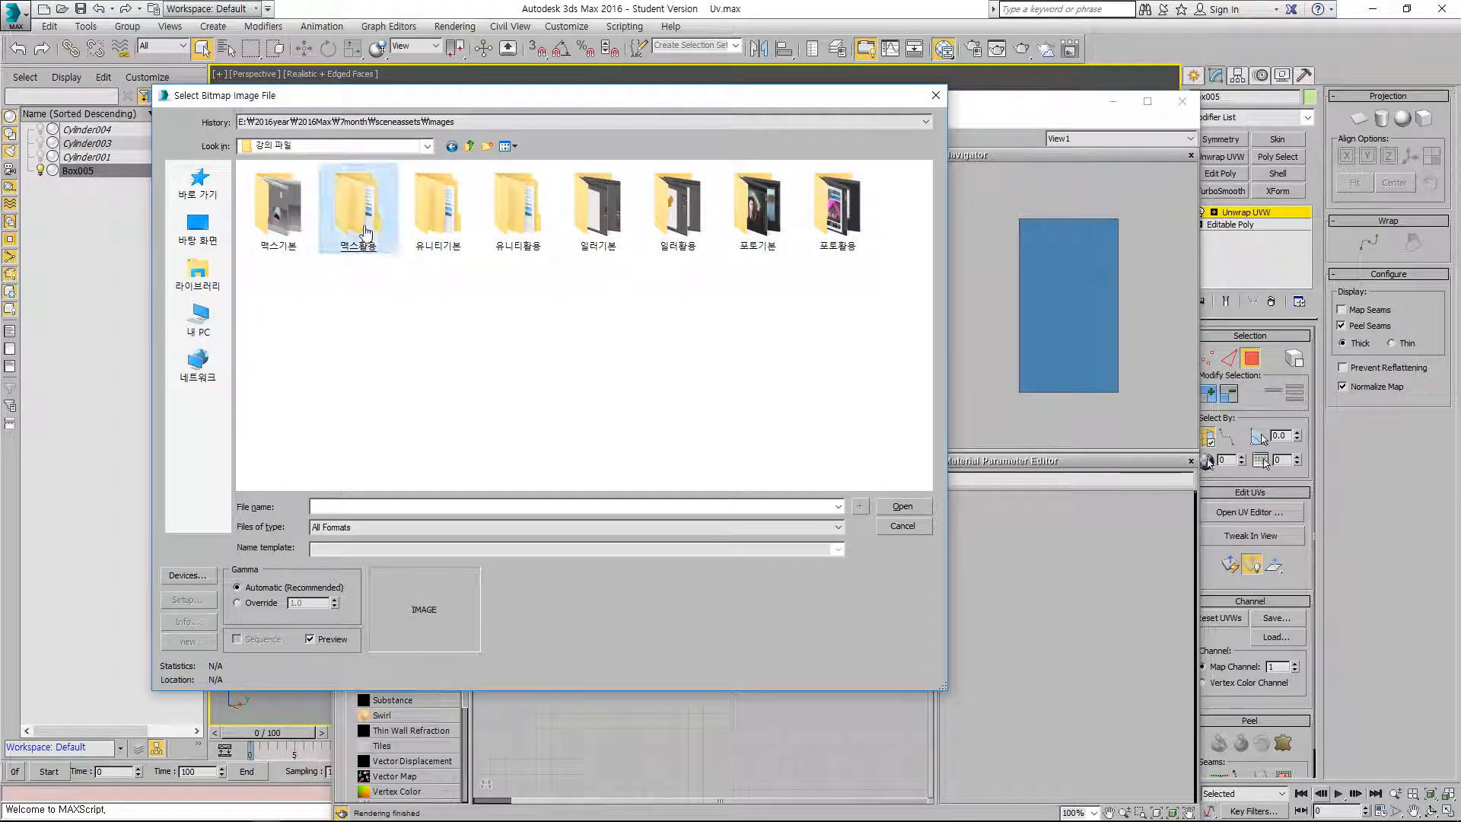
double_click(365, 228)
left_click(284, 201)
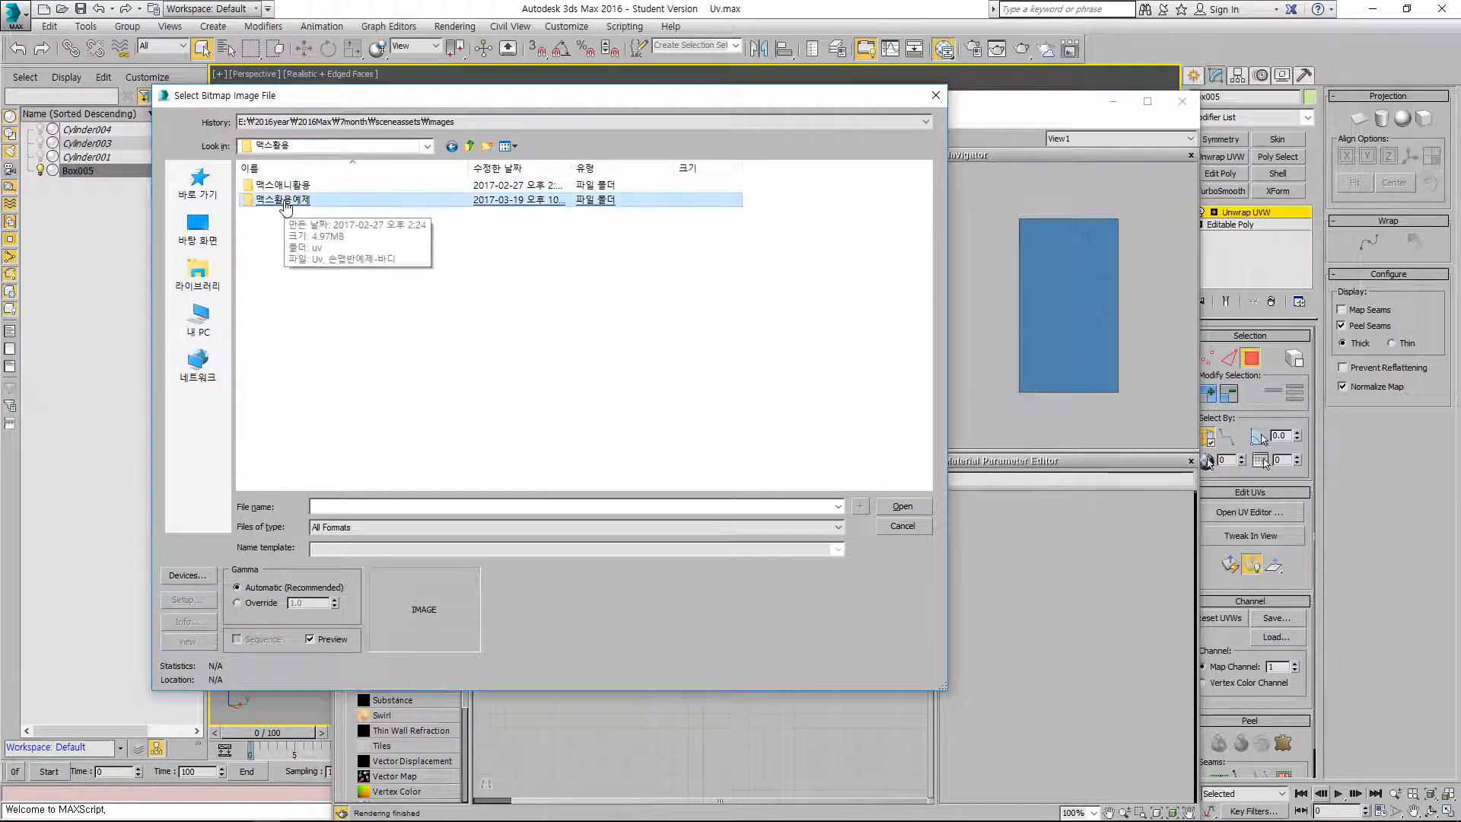
double_click(284, 201)
double_click(268, 187)
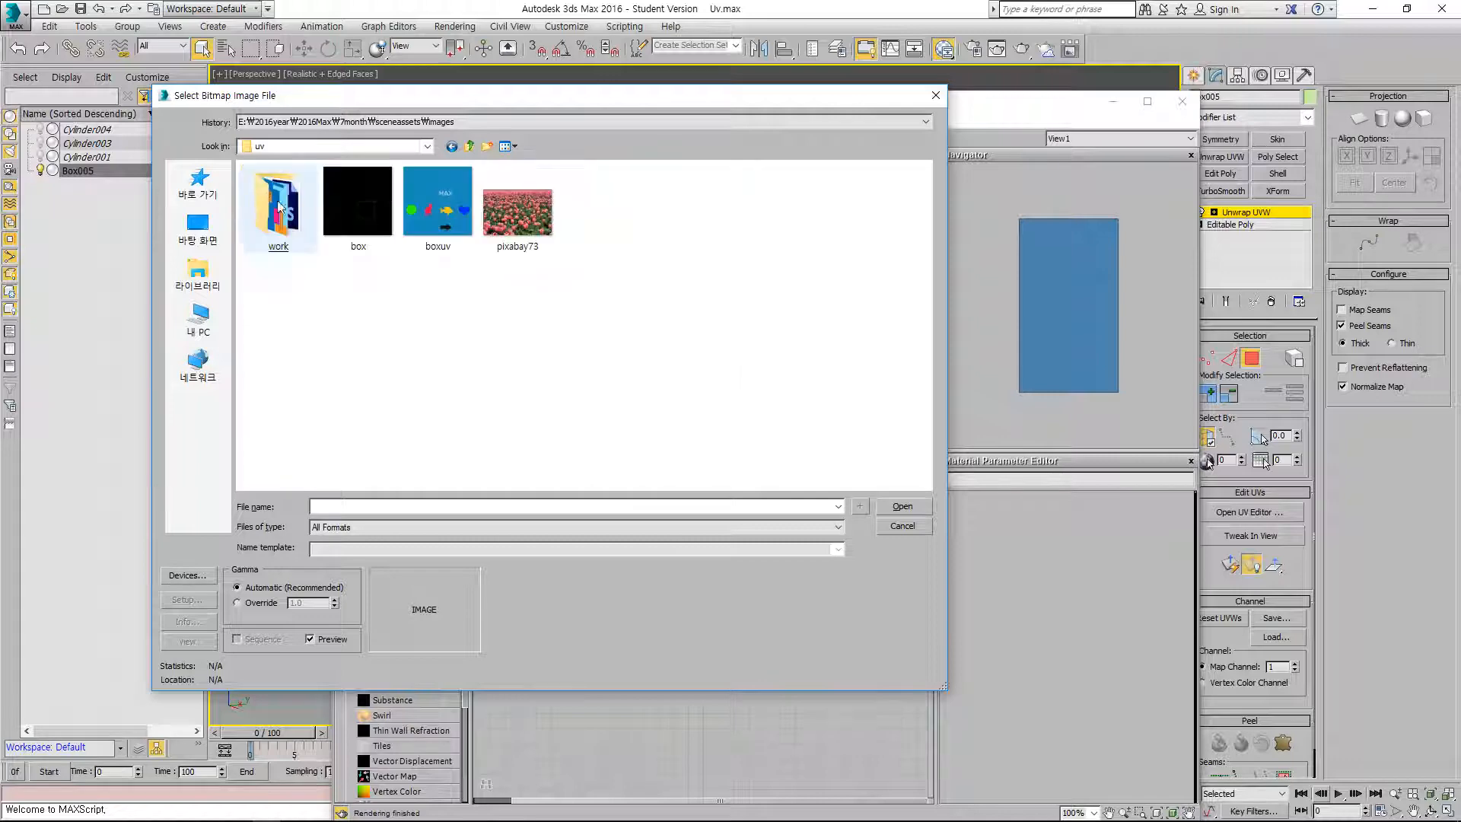
double_click(442, 221)
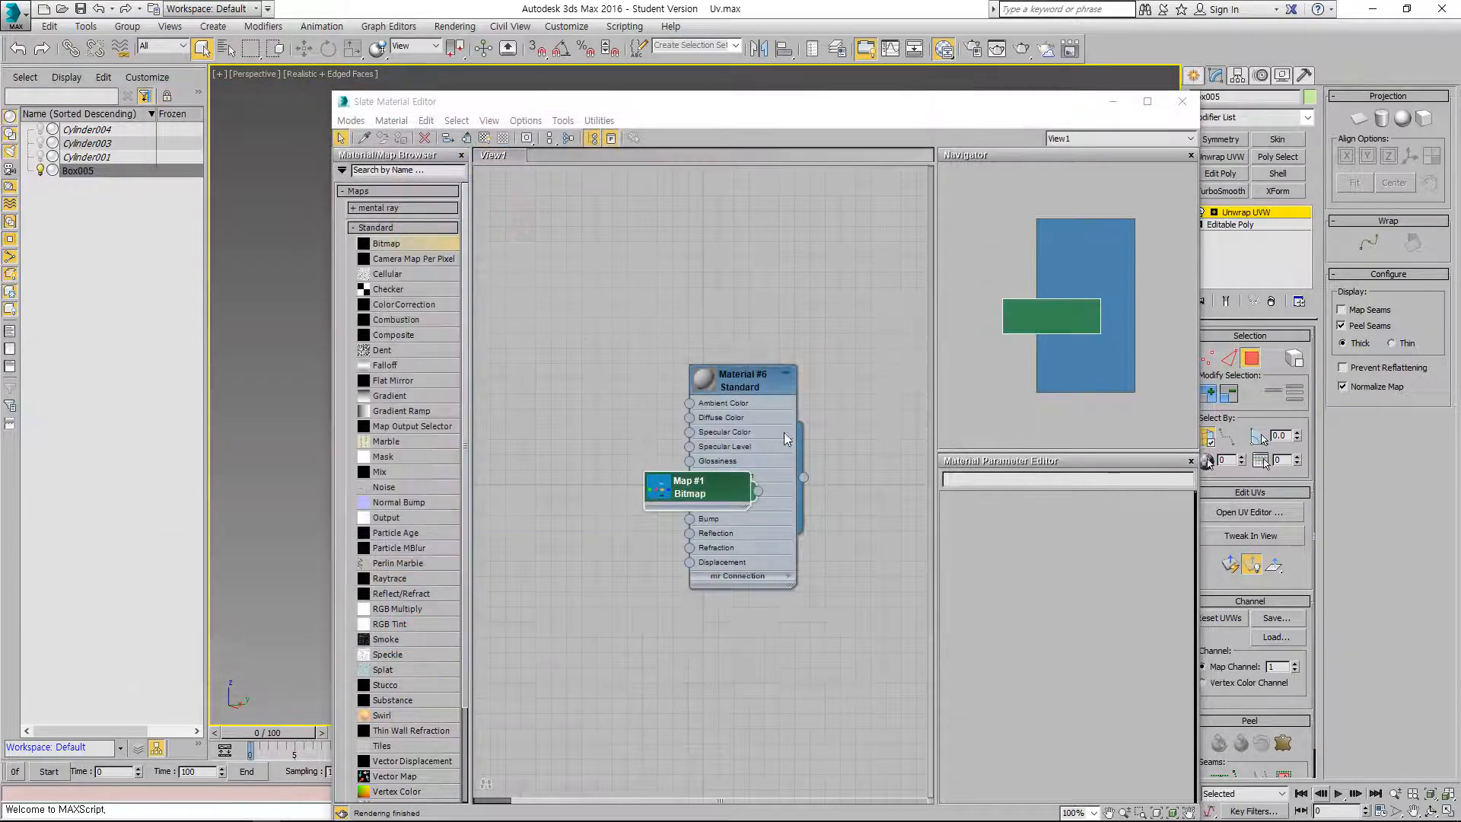
Step: Place the Bitmap node beside the Standard material, connect it to Diffuse Color, and move the Slate Material Editor to uncover the box
left_click_drag(698, 486, 567, 371)
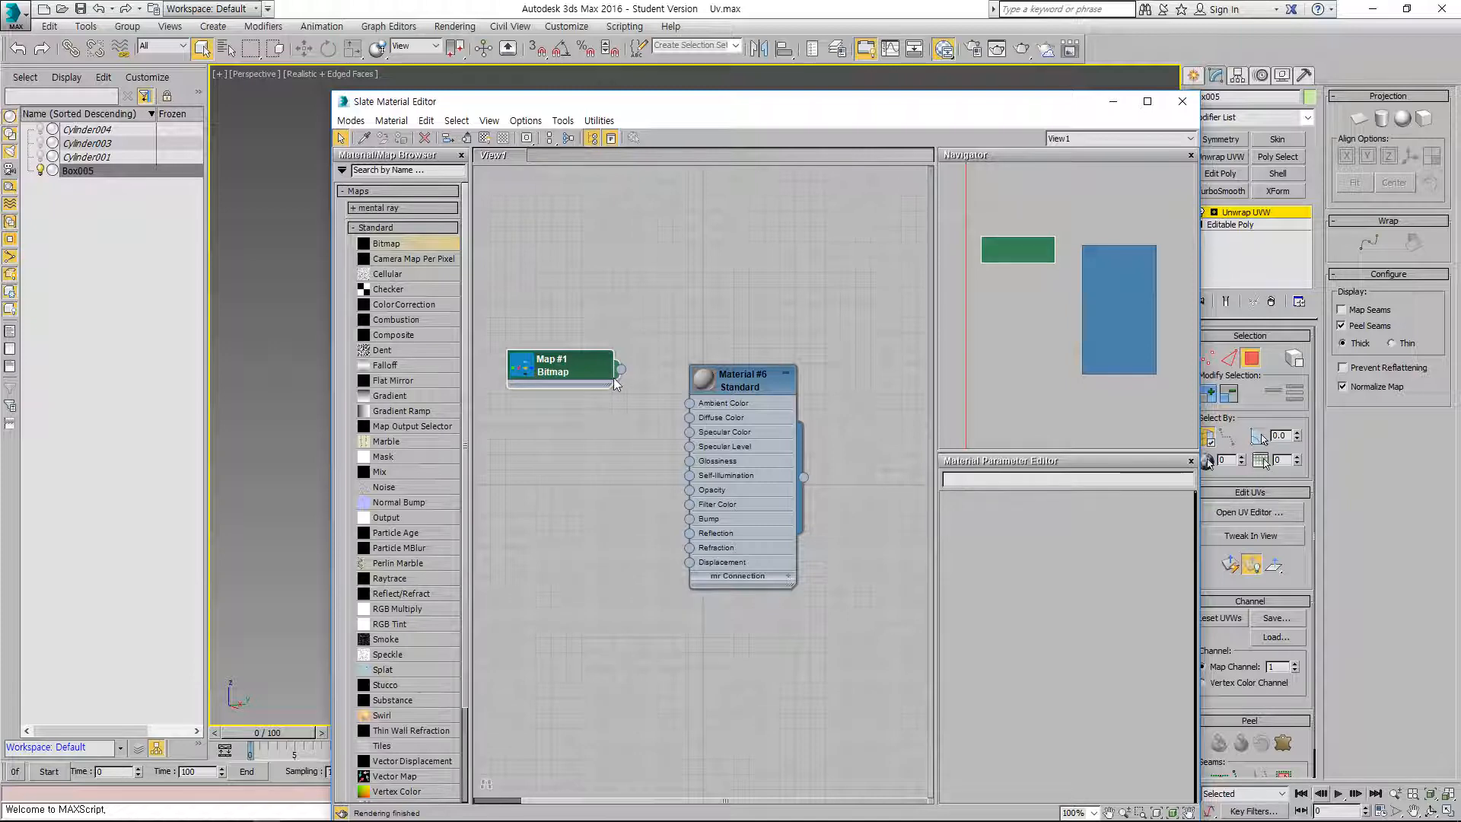
left_click_drag(622, 370, 690, 417)
left_click_drag(665, 101, 947, 174)
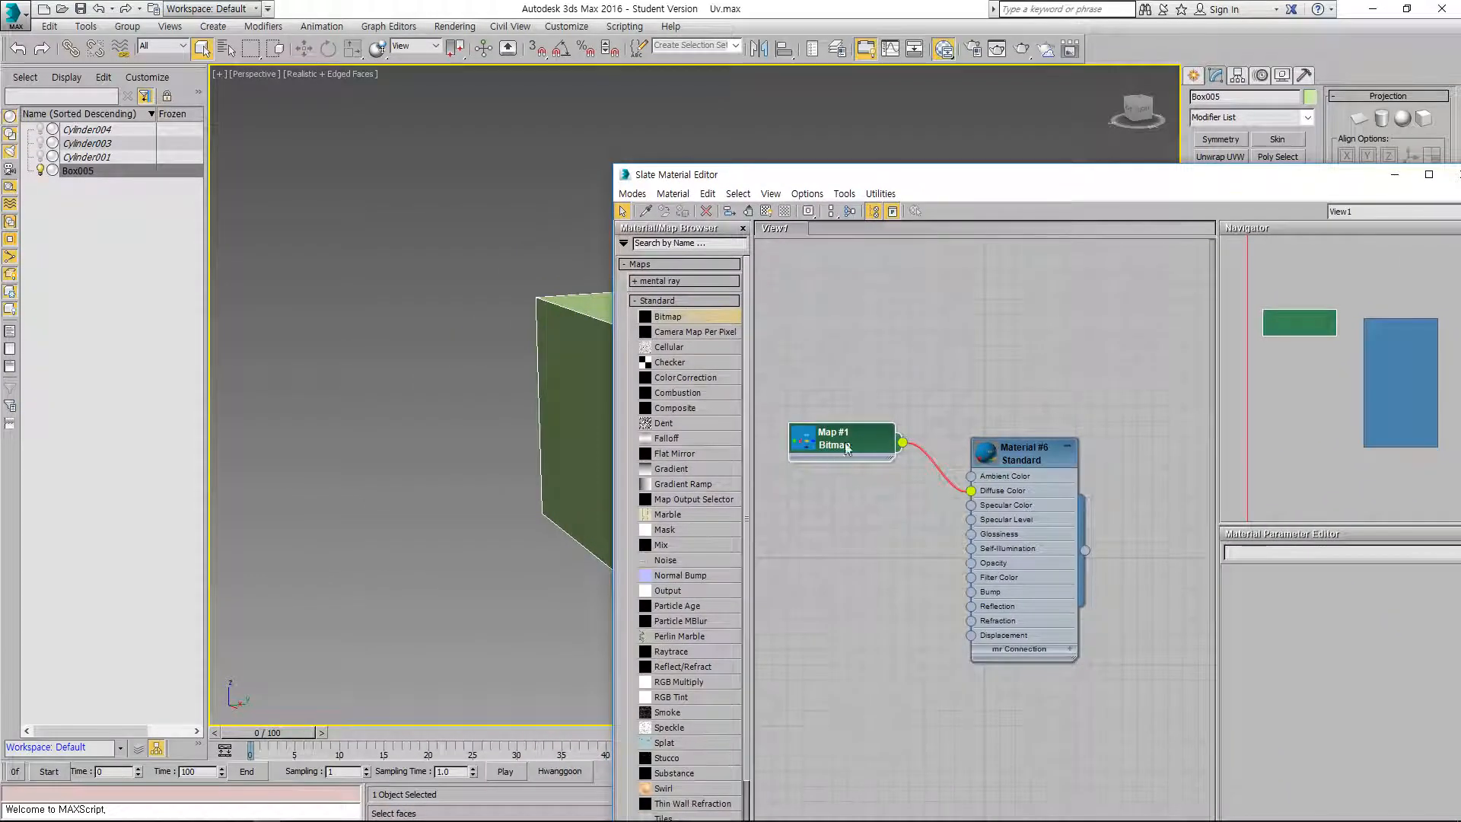
scroll(955, 457, "up", 3)
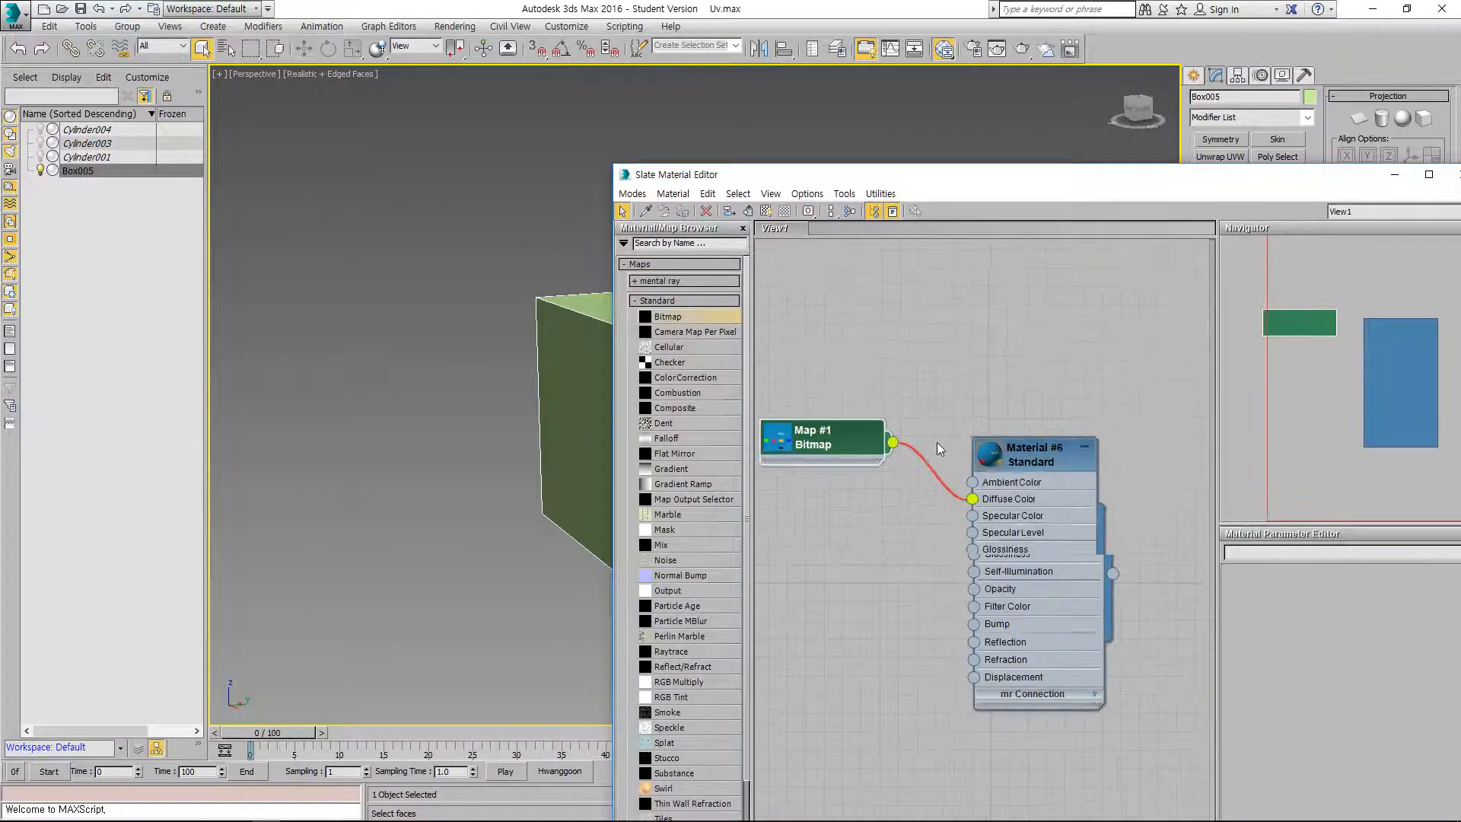
scroll(906, 502, "up", 2)
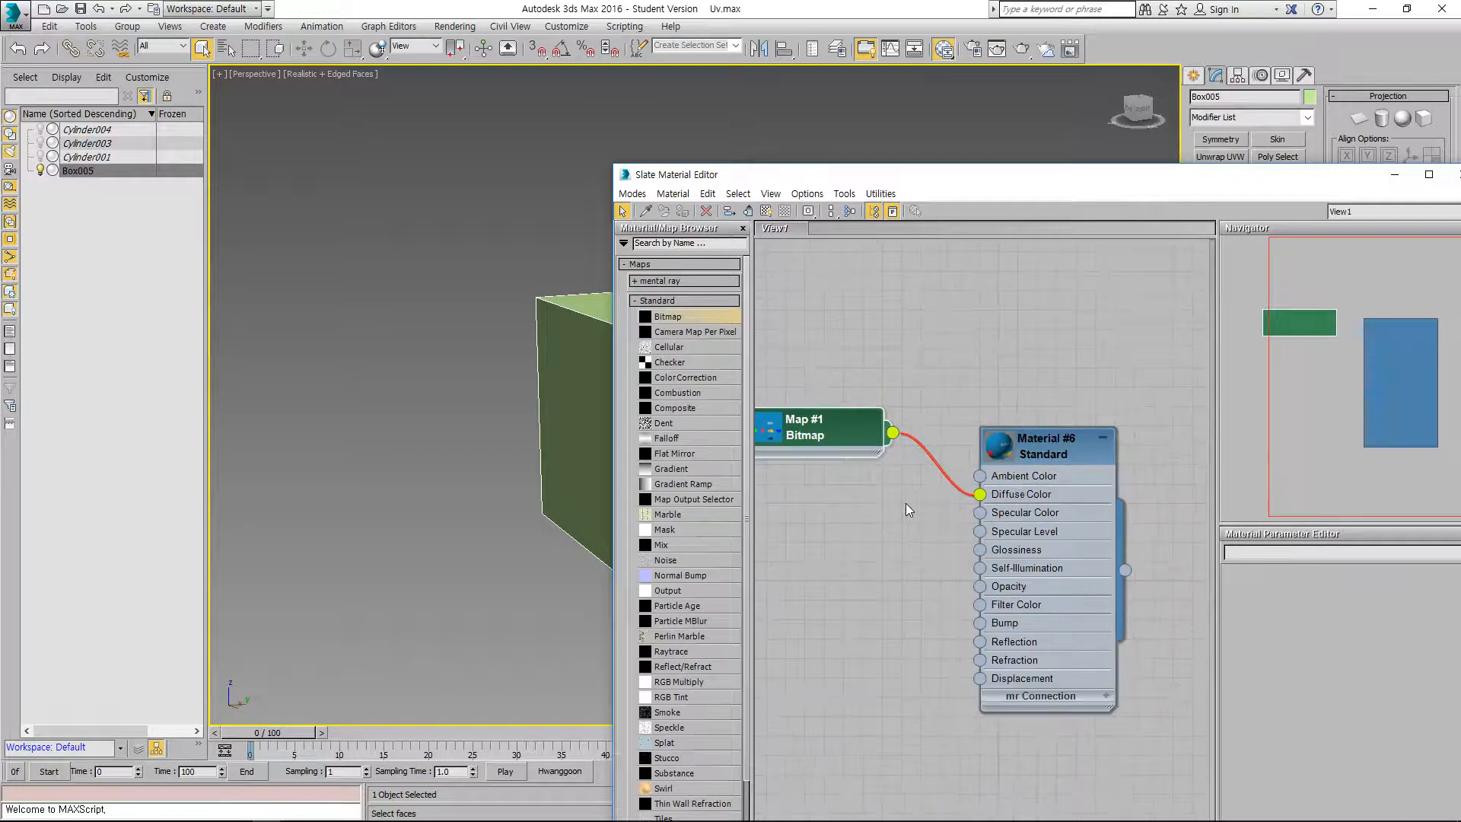
scroll(906, 504, "down", 1)
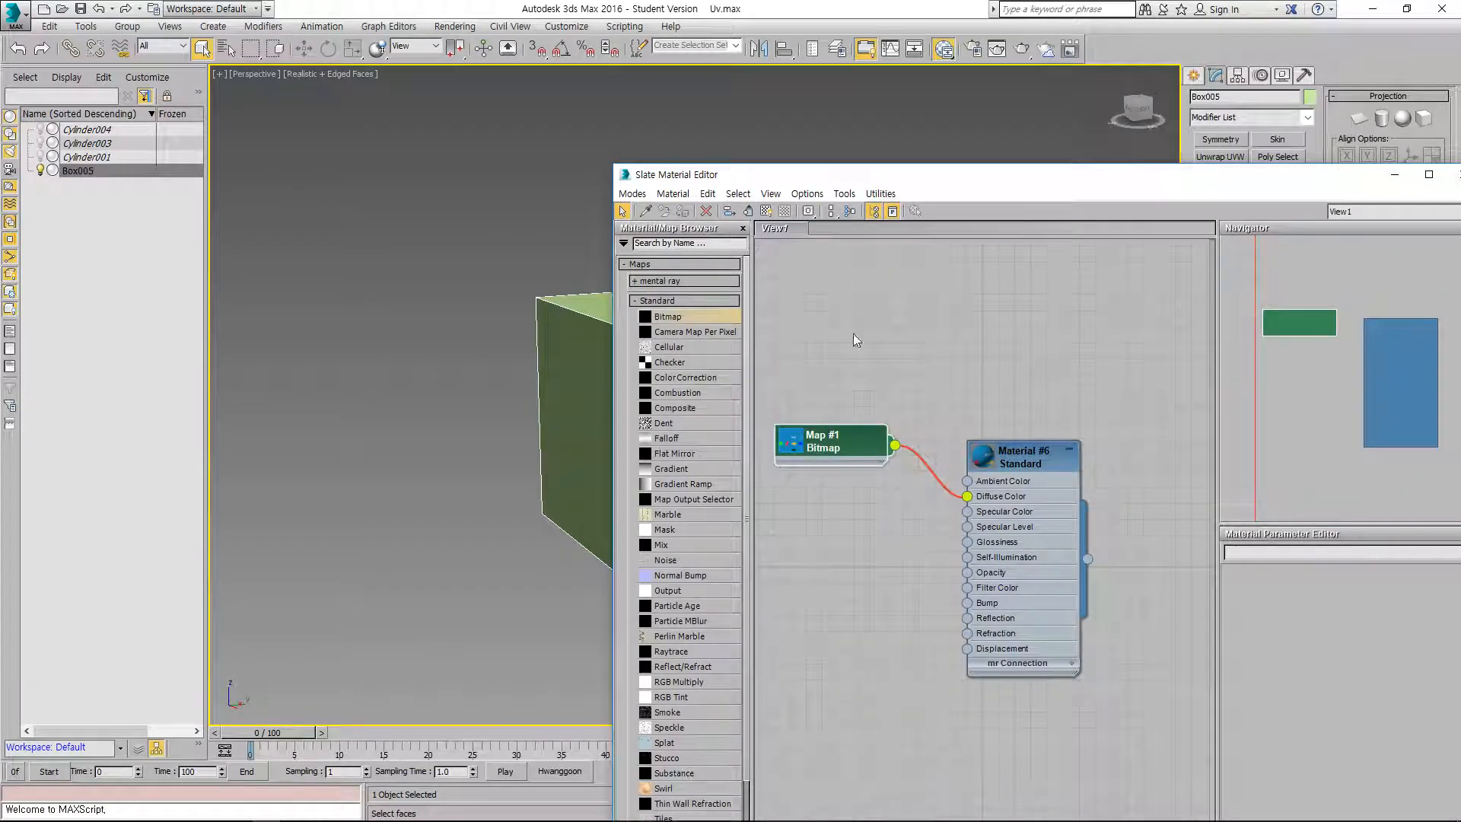
Step: Enable Show Shaded Material in Viewport for the Bitmap node and for the Standard material node
left_click(766, 212)
left_click_drag(764, 178, 799, 178)
left_click(1017, 464)
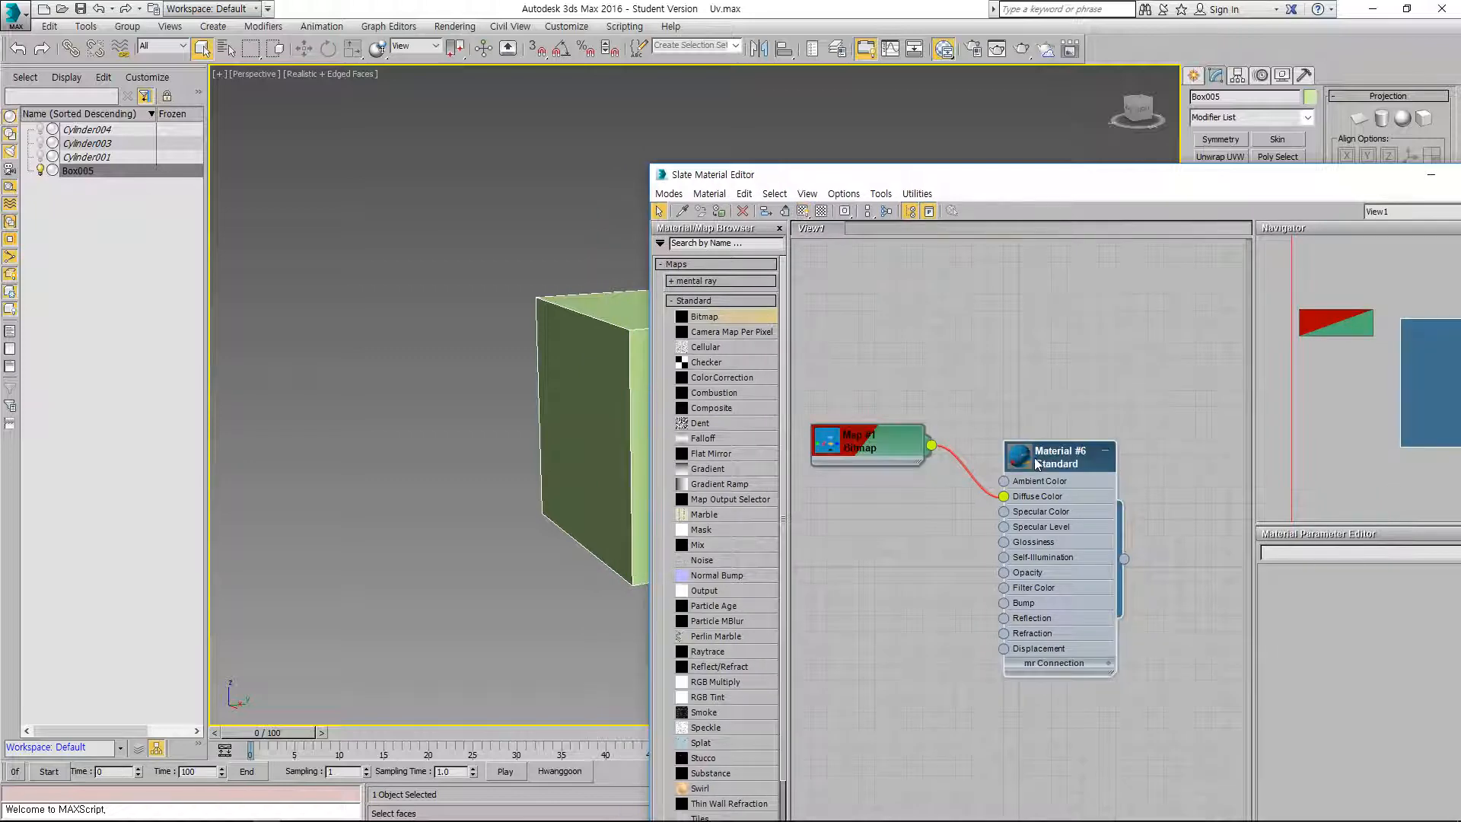
left_click(927, 521)
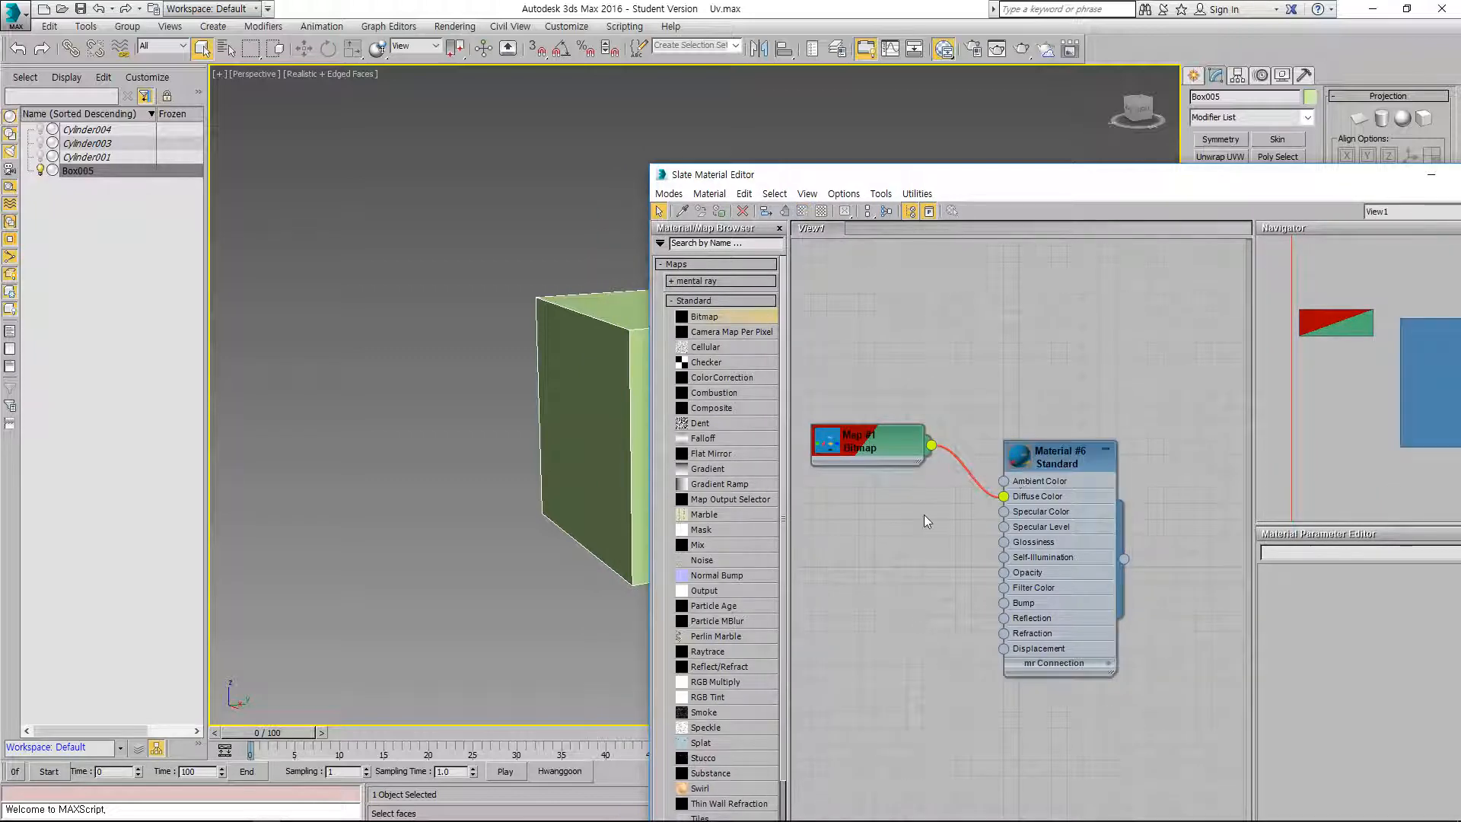
left_click(1024, 461)
left_click(803, 212)
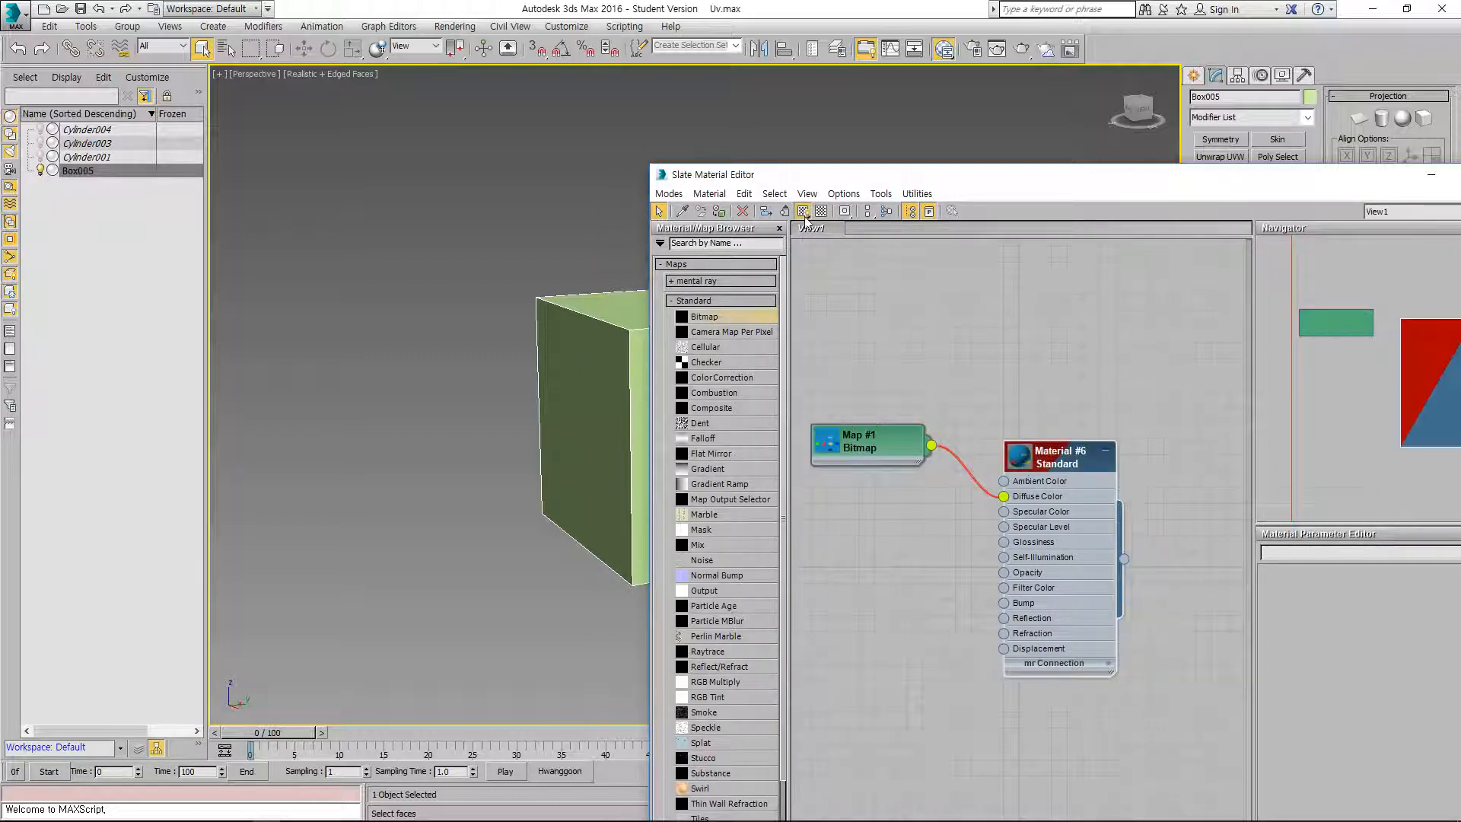
Step: Assign the Standard material to the selected box and close the Slate Material Editor to inspect the textured faces
left_click(719, 212)
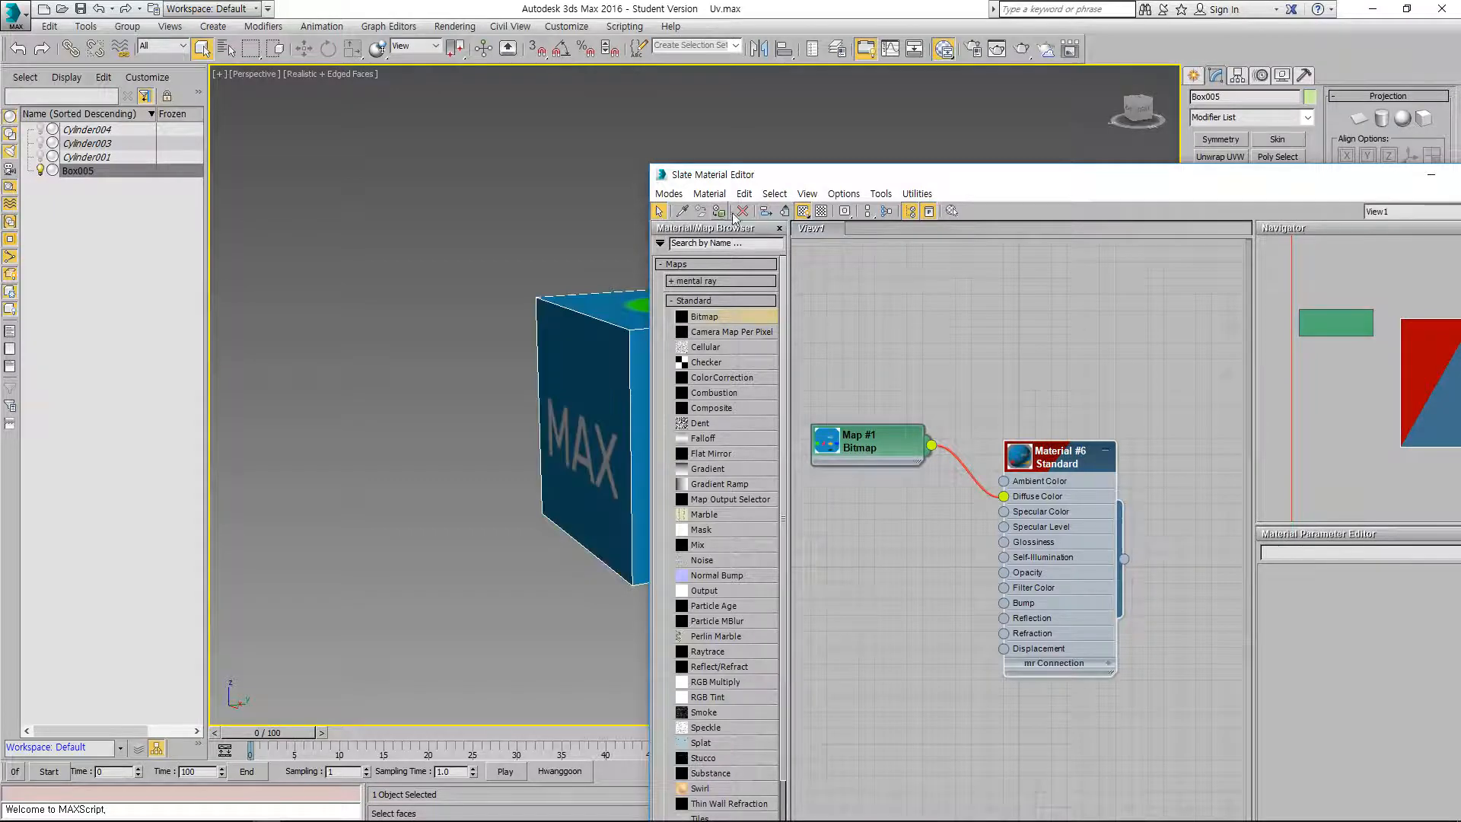
left_click_drag(883, 177, 155, 319)
left_click_drag(536, 345, 304, 302)
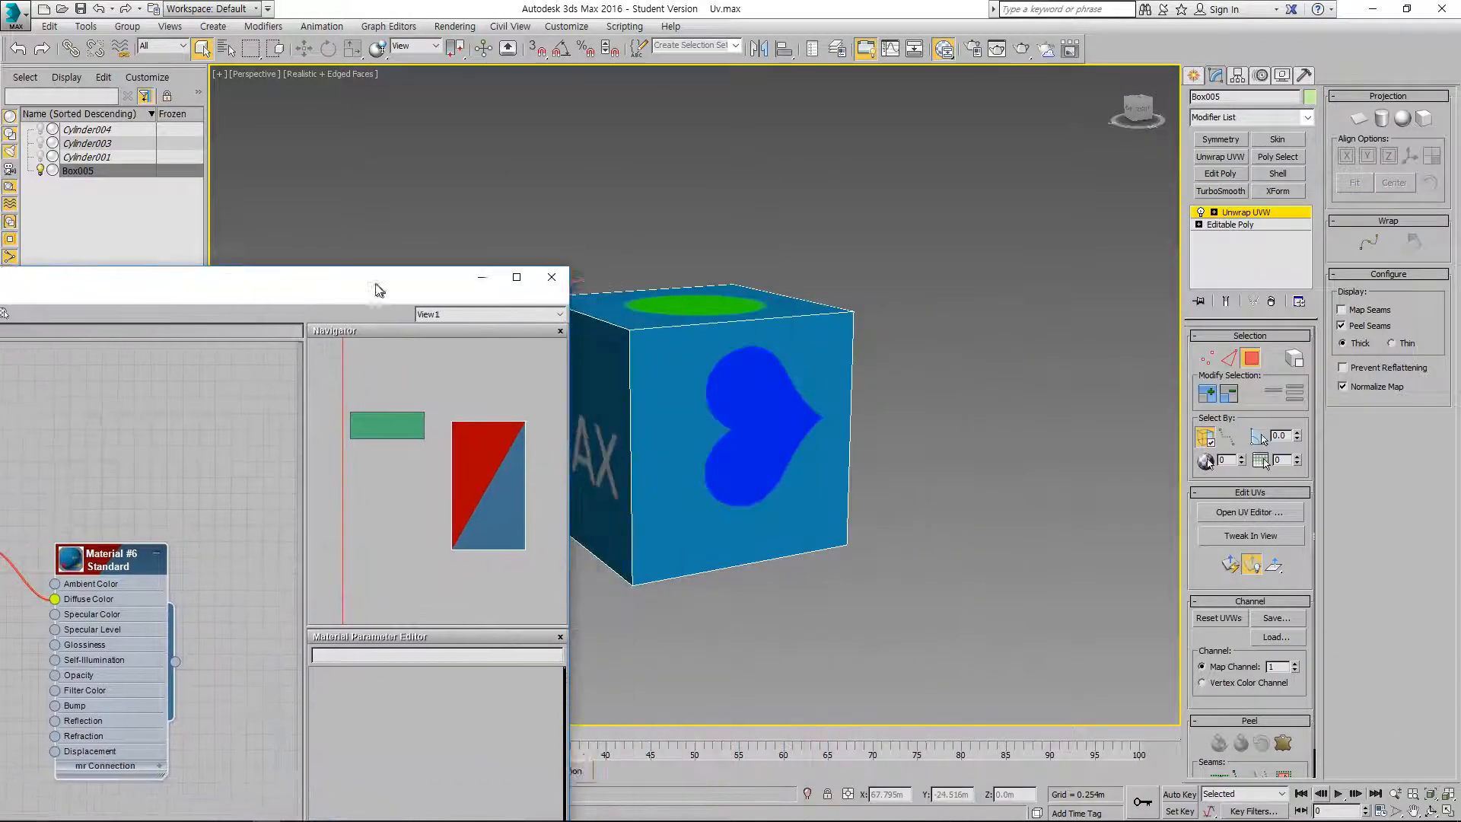
left_click(554, 274)
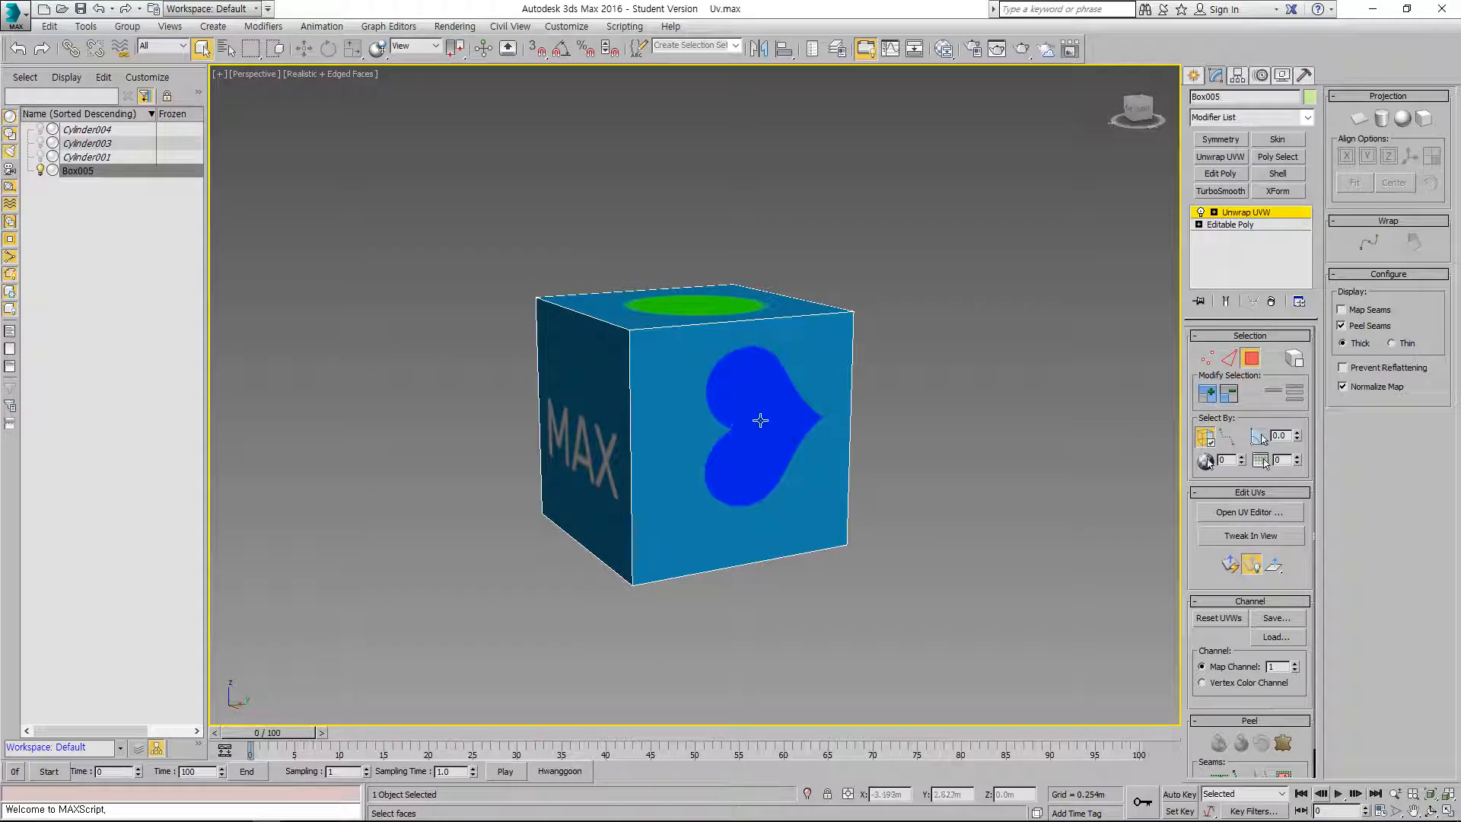
middle_click_drag(873, 472, 644, 436, "alt")
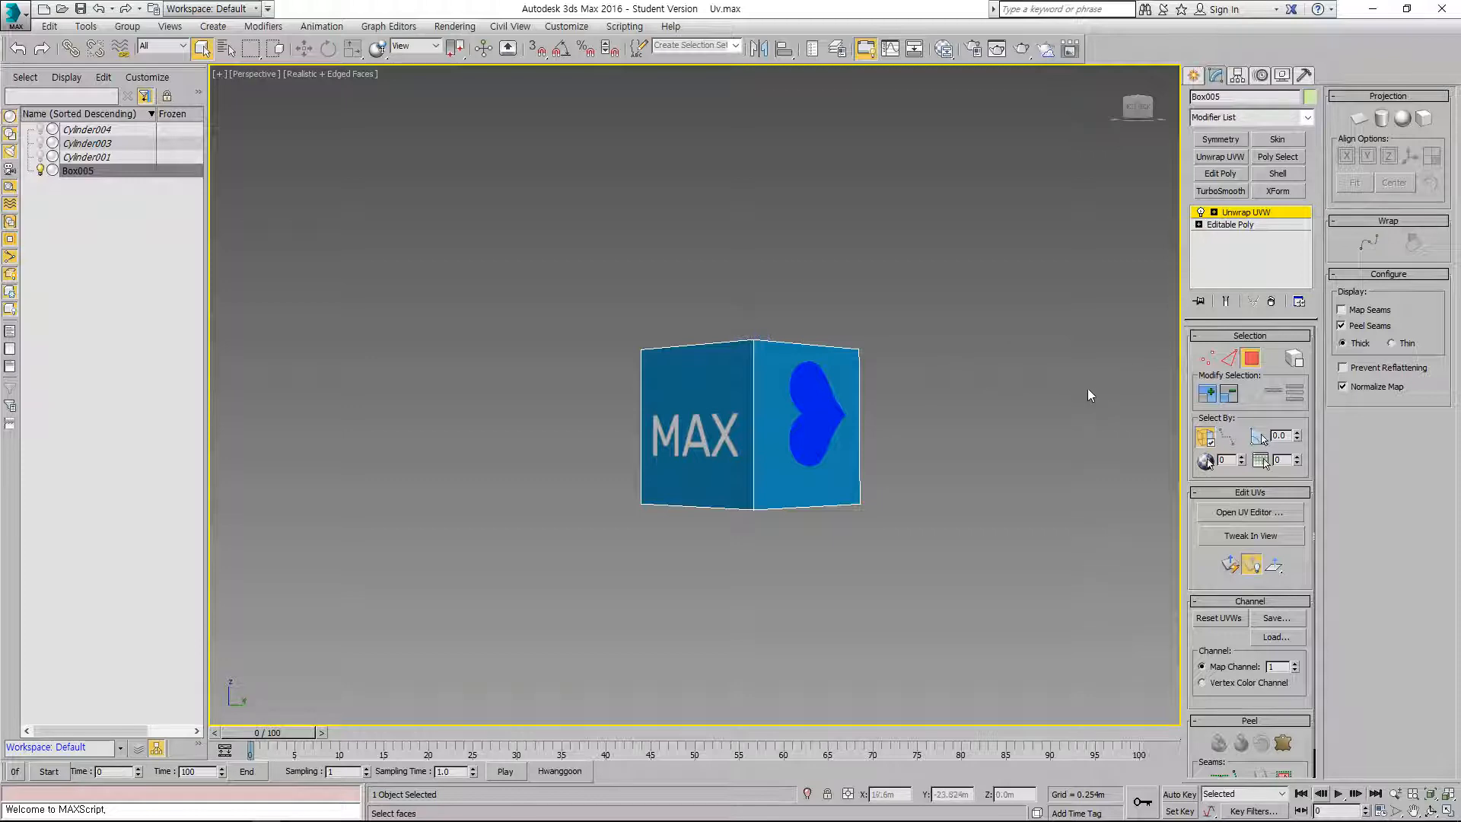
Step: Open the UV Editor for the box's Unwrap UVW modifier
left_click(1217, 513)
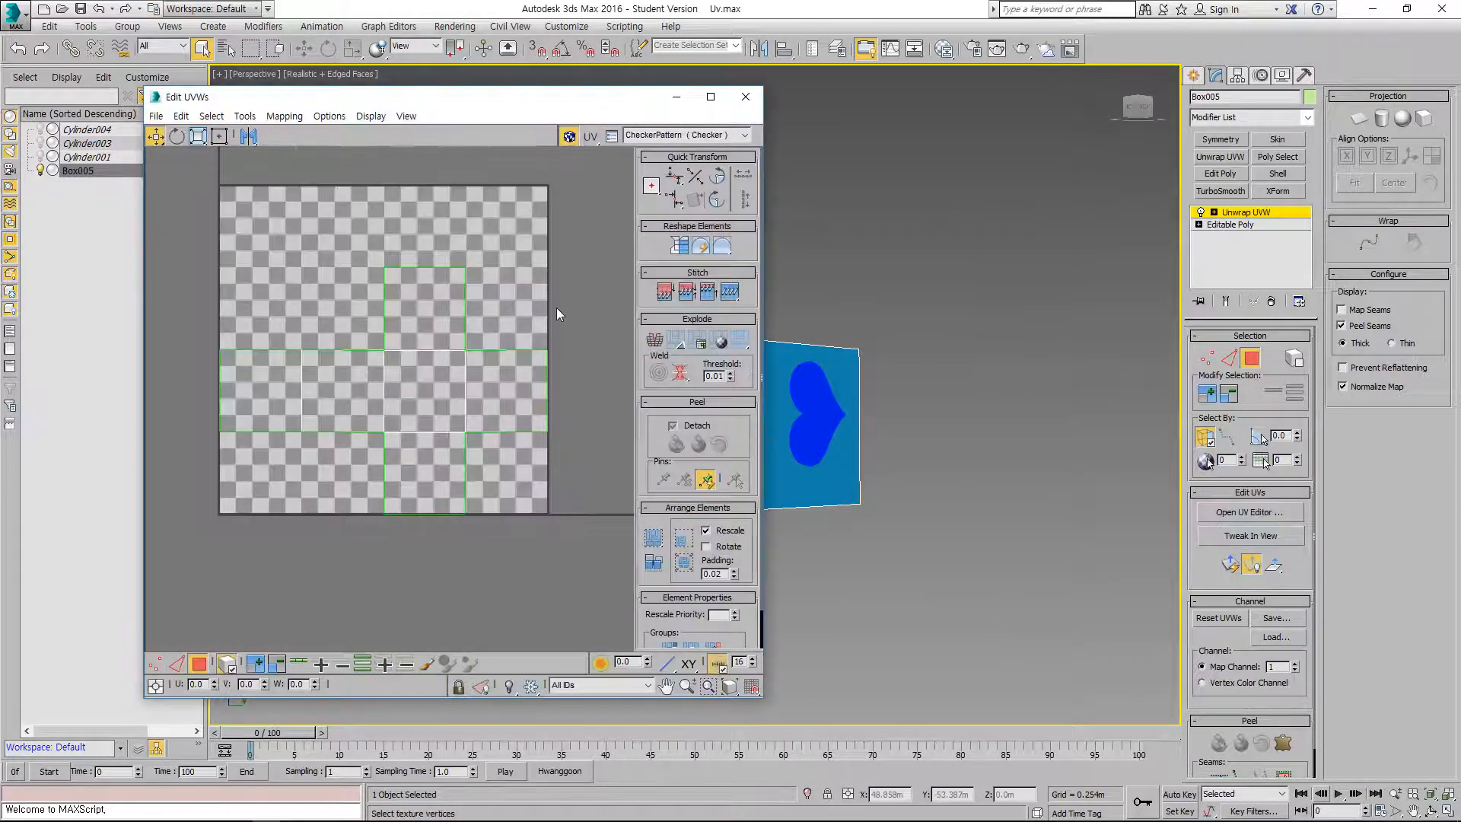
middle_click_drag(555, 307, 522, 318)
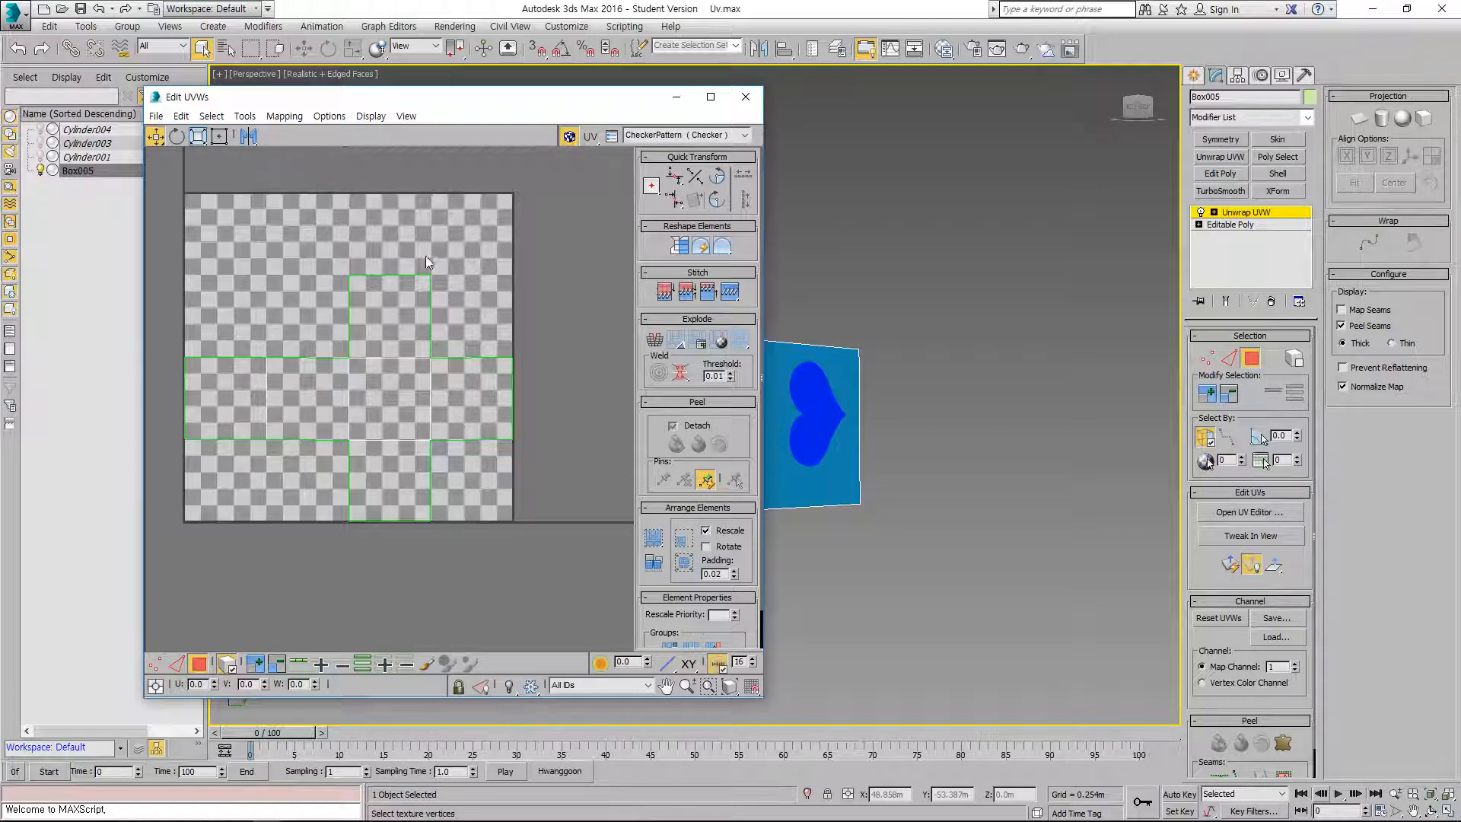
left_click(669, 135)
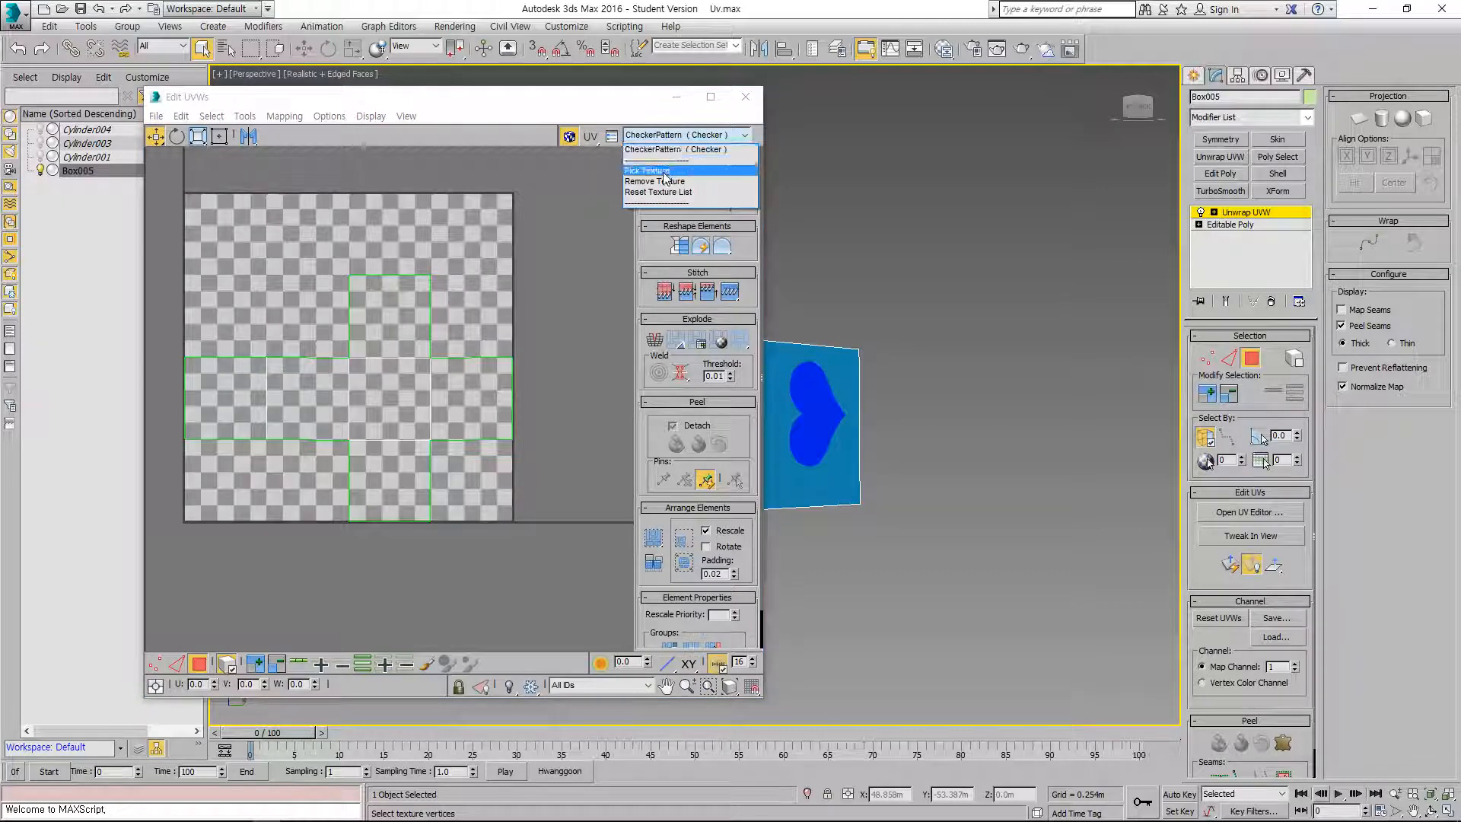
left_click(665, 172)
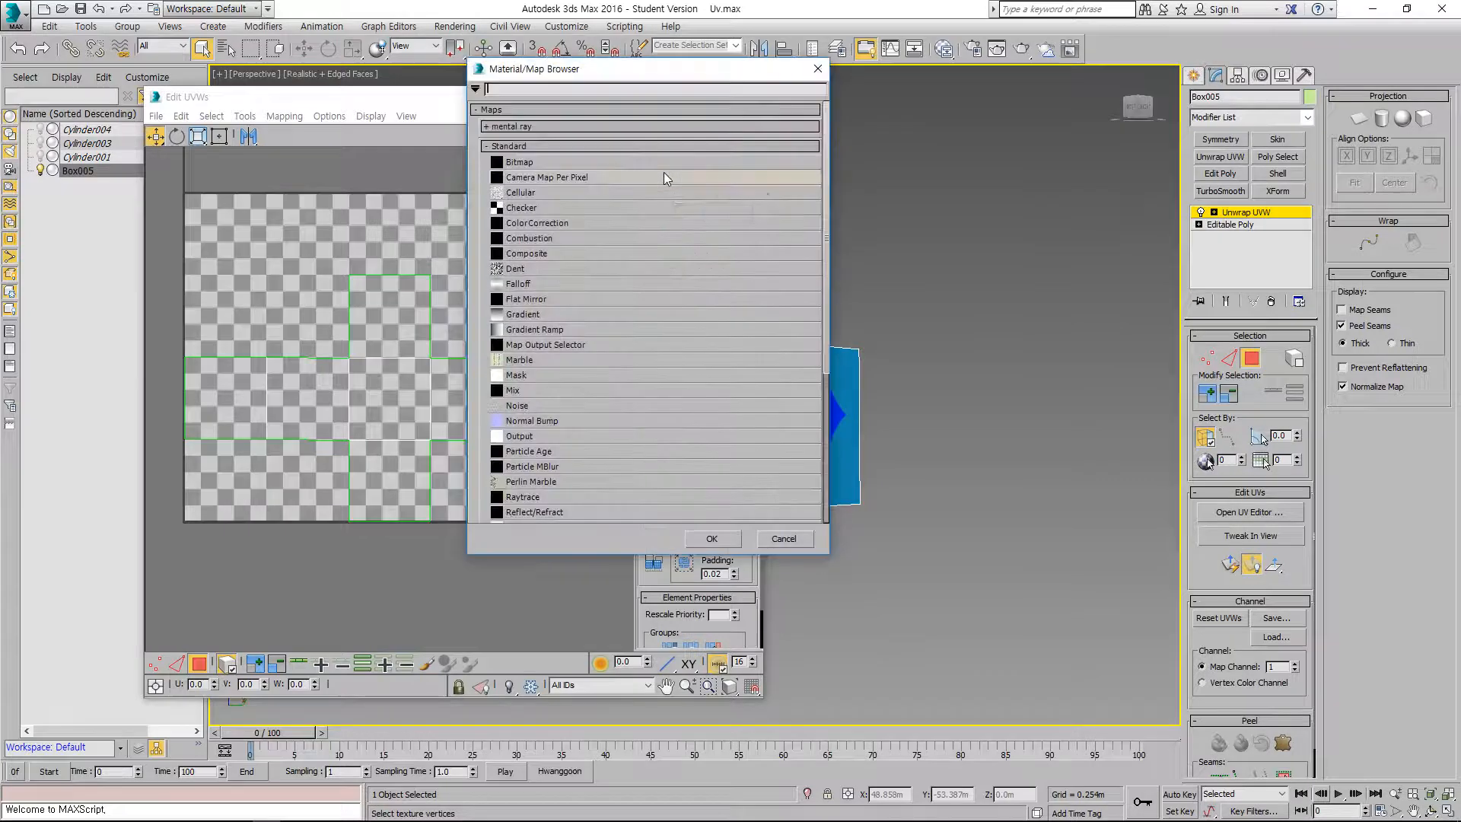
left_click(783, 539)
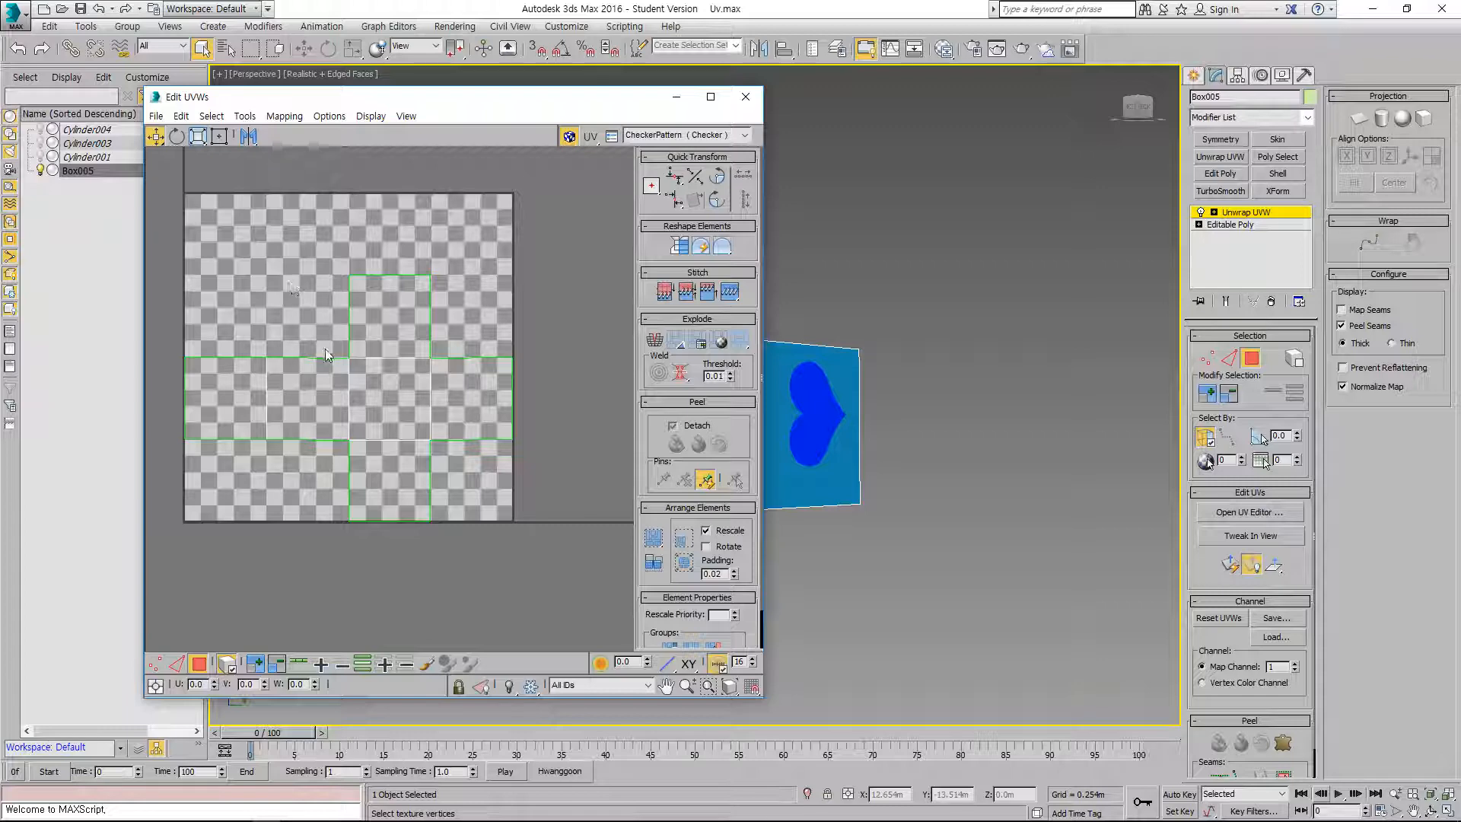
Step: Pick the boxuv bitmap as the UV Editor's background texture and move the editor window to uncover more of the box
left_click(744, 136)
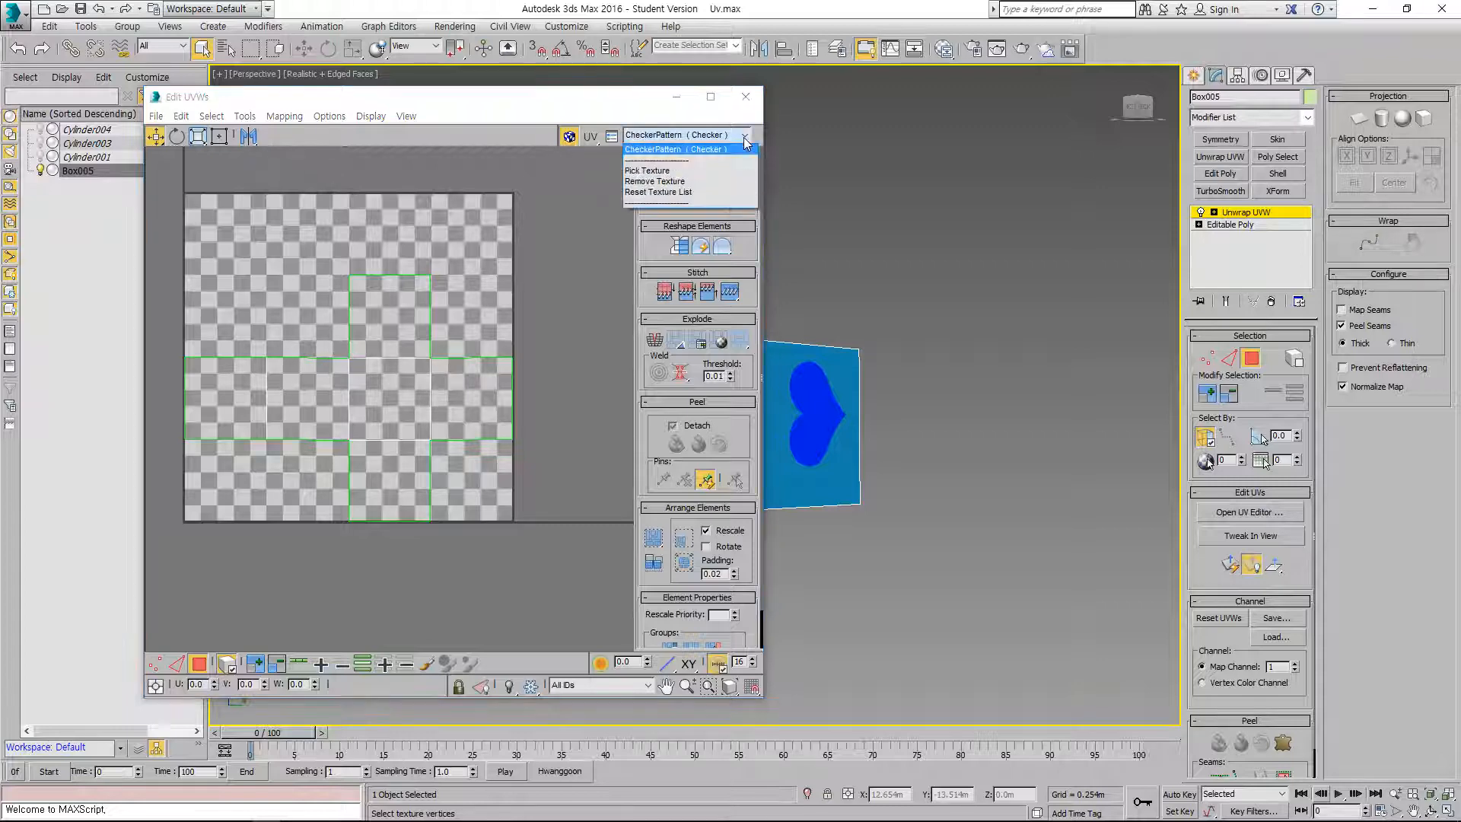
left_click(679, 172)
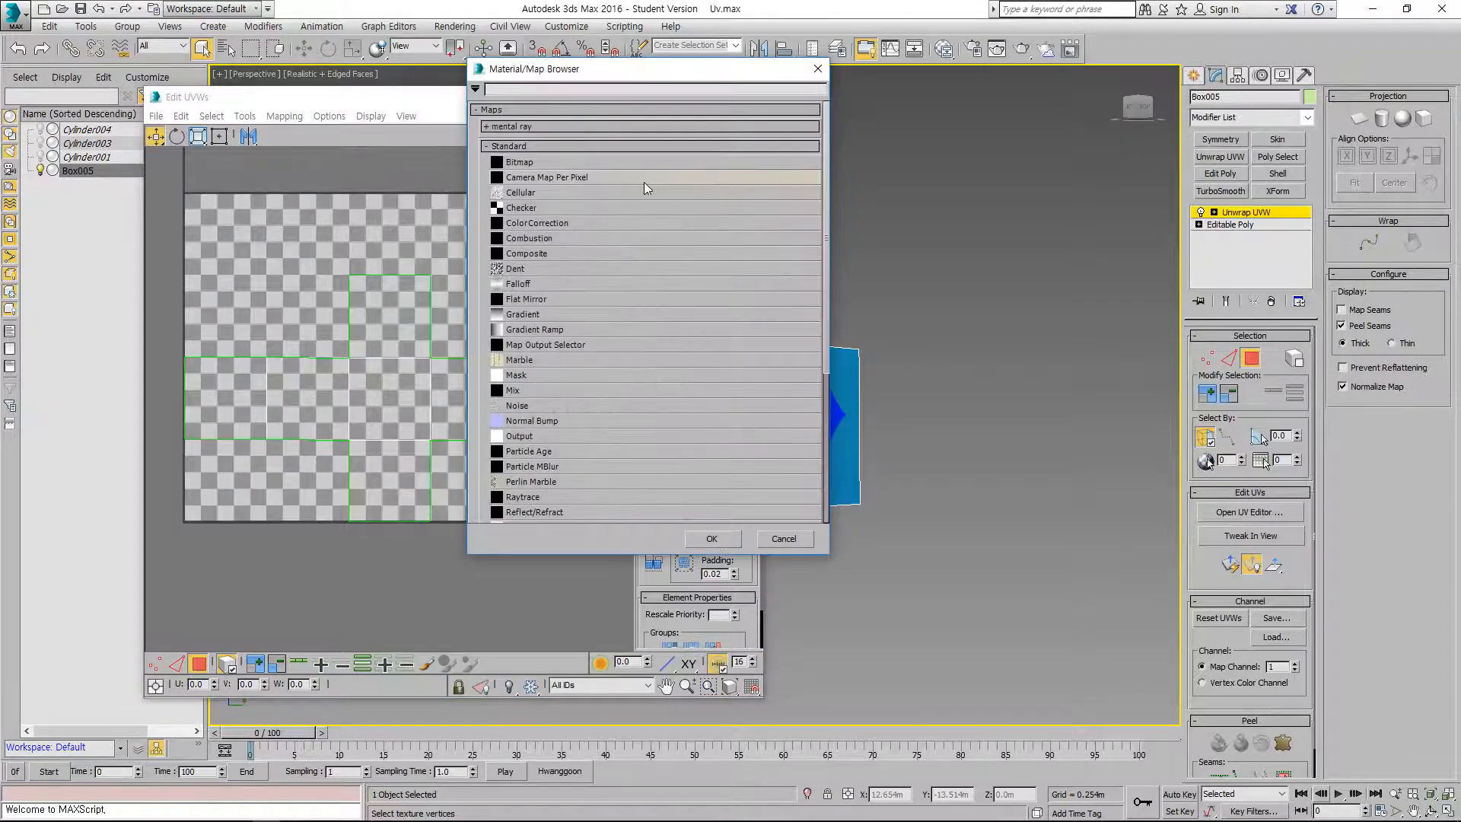
double_click(512, 161)
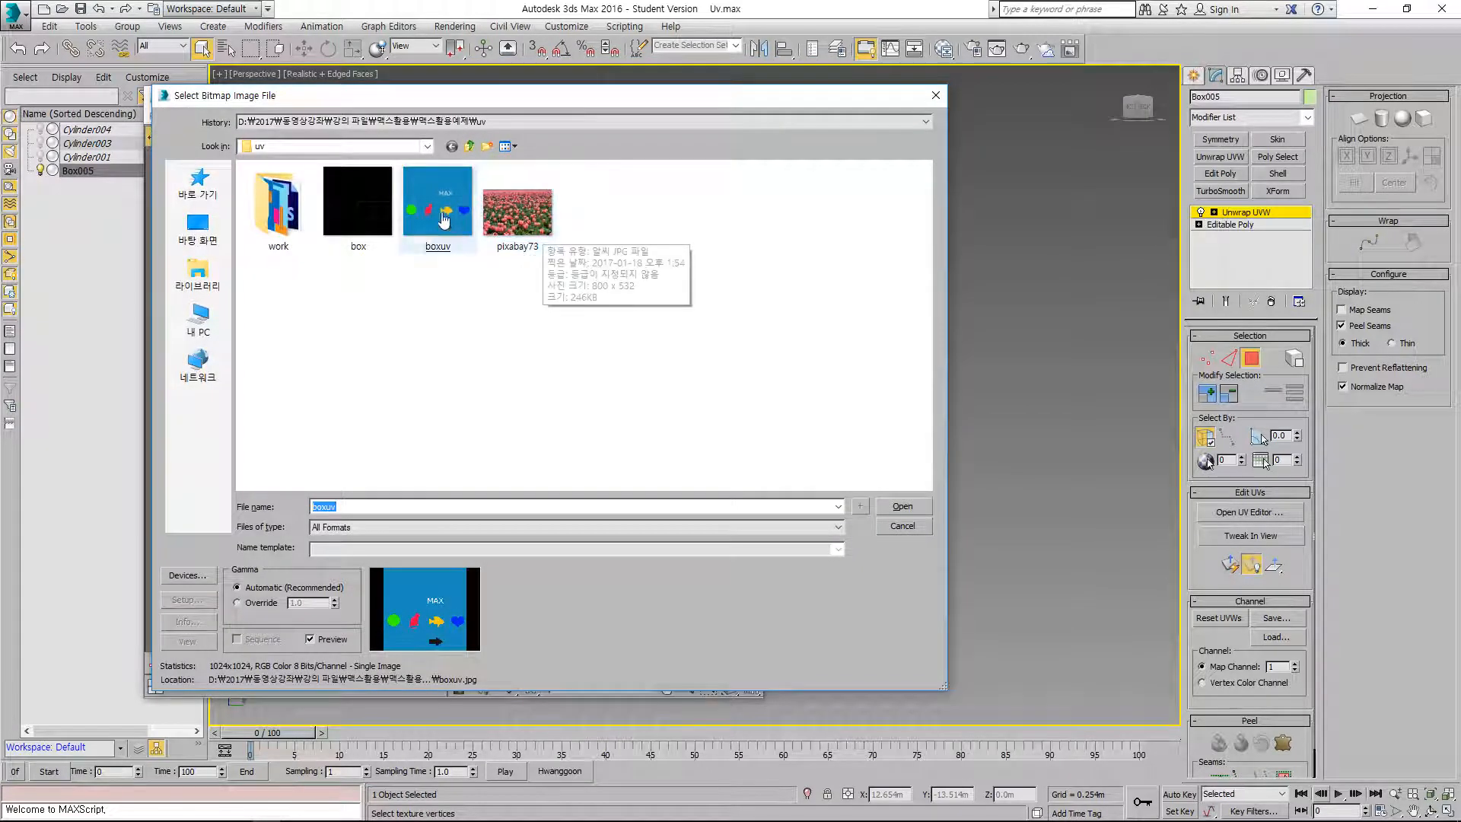
double_click(438, 202)
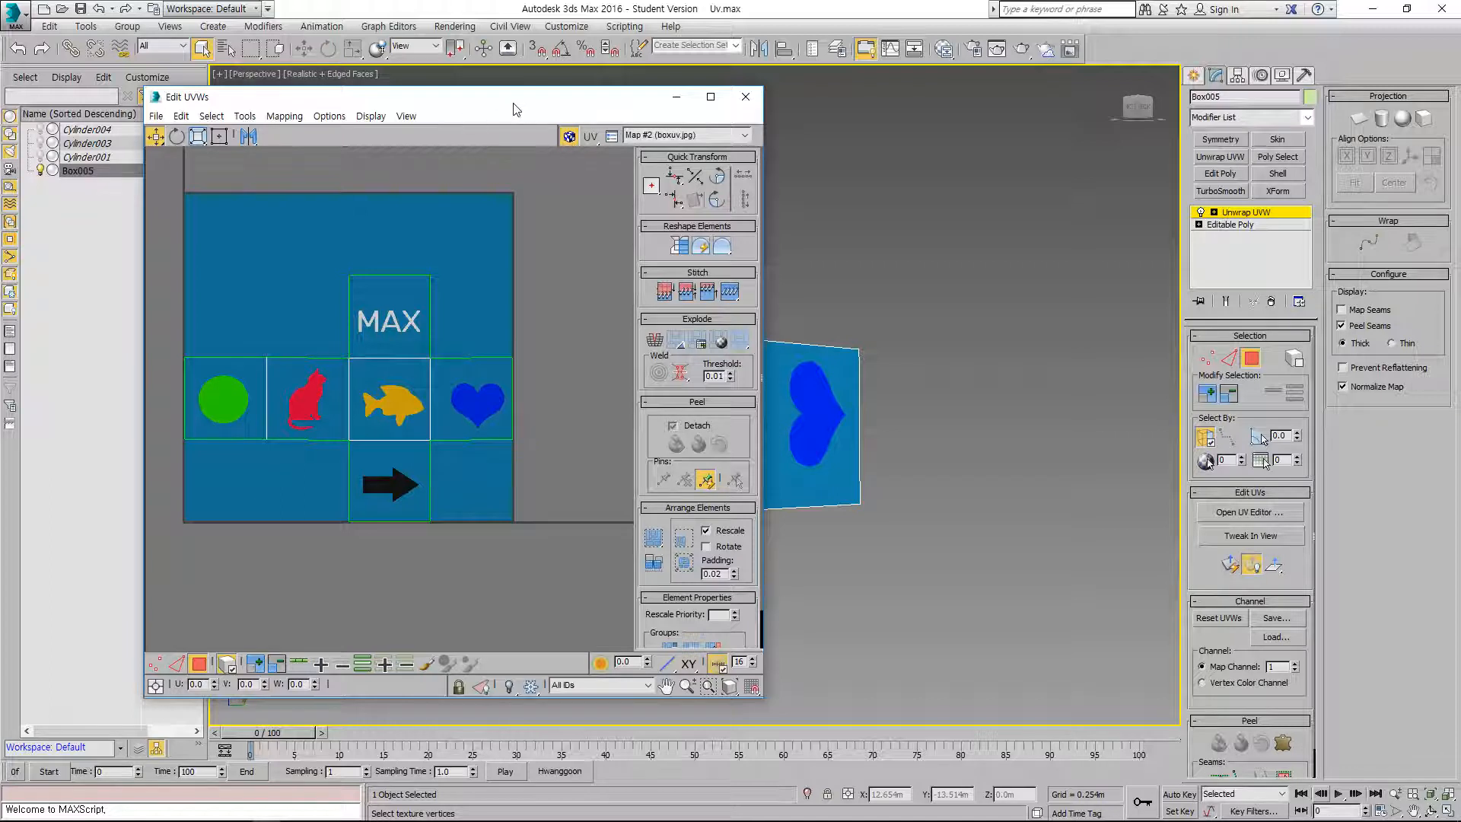
left_click_drag(513, 106, 418, 103)
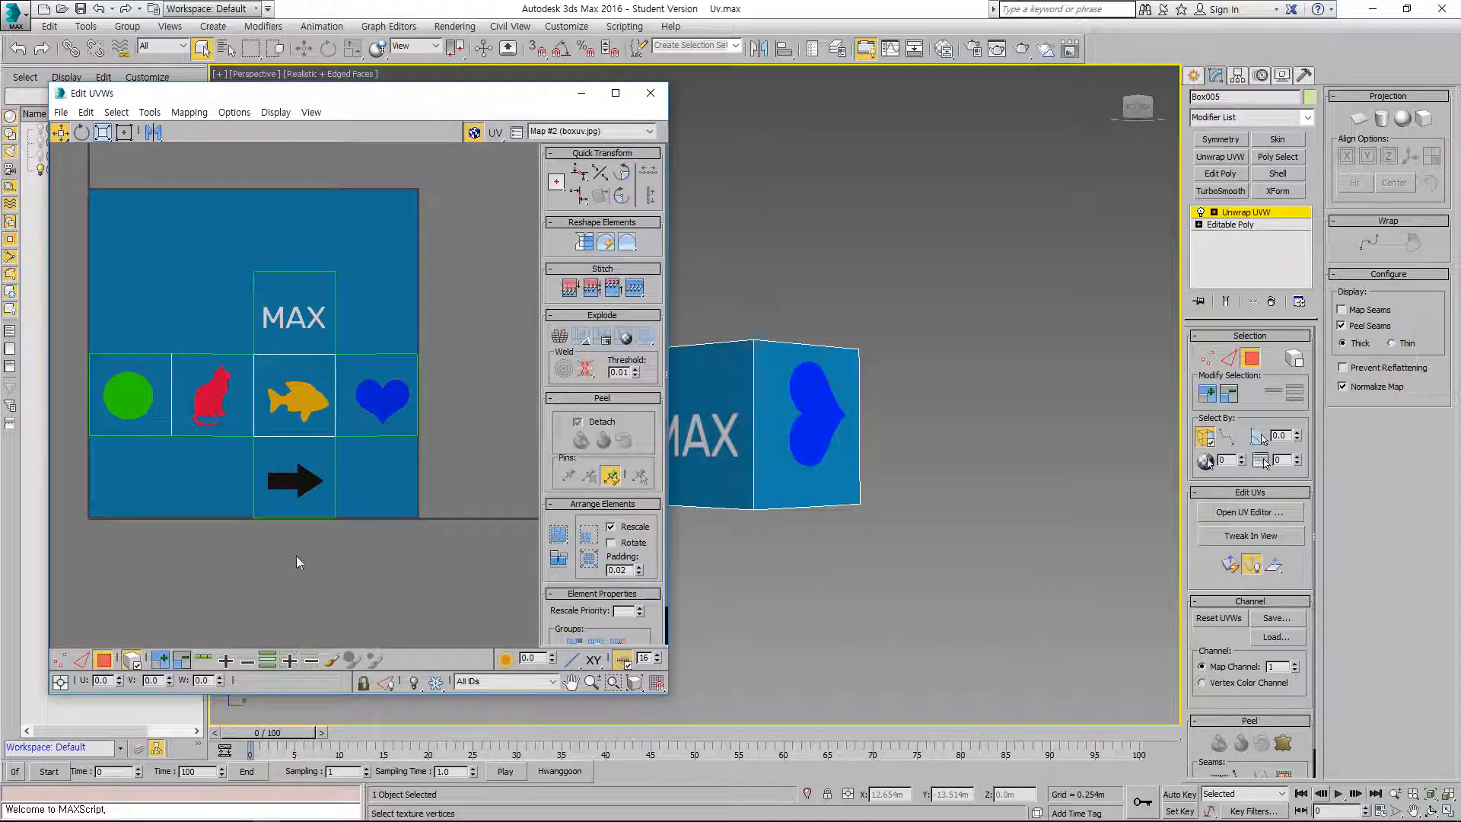
Step: Select the heart, fish and green circle UV faces one at a time to compare them with the matching box faces
left_click(386, 420)
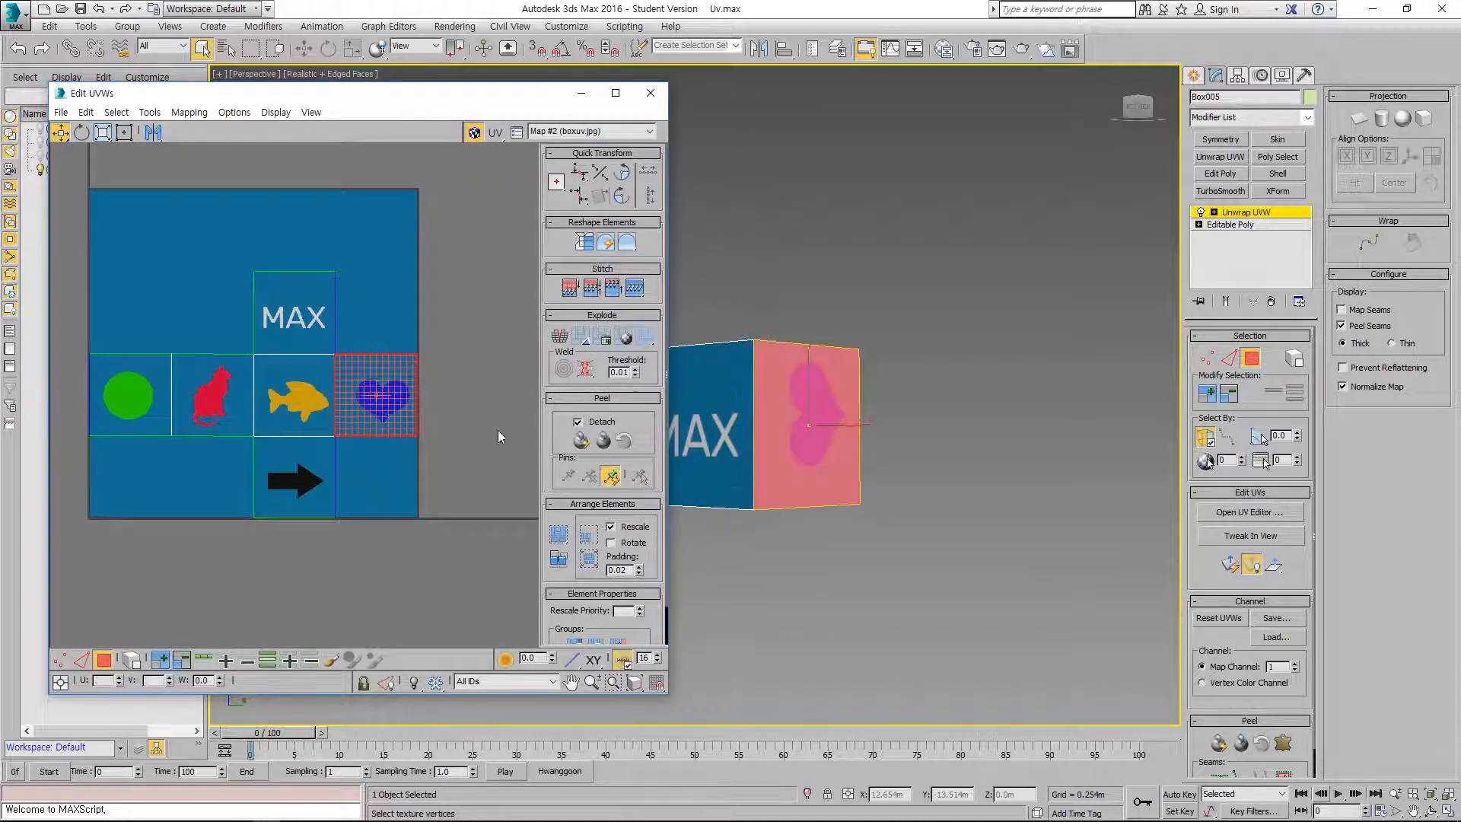
left_click(910, 490)
left_click(311, 384)
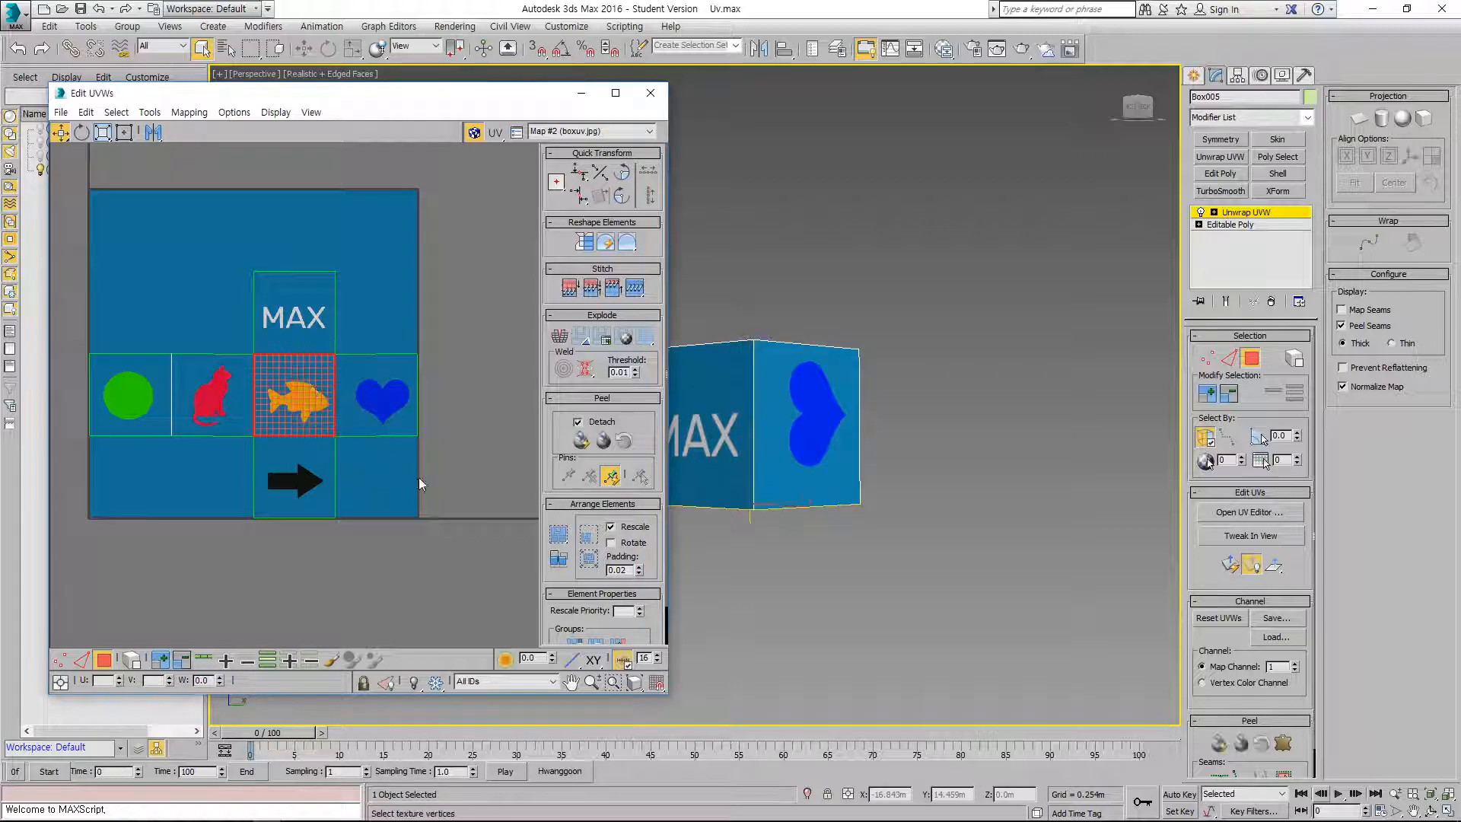
left_click(482, 476)
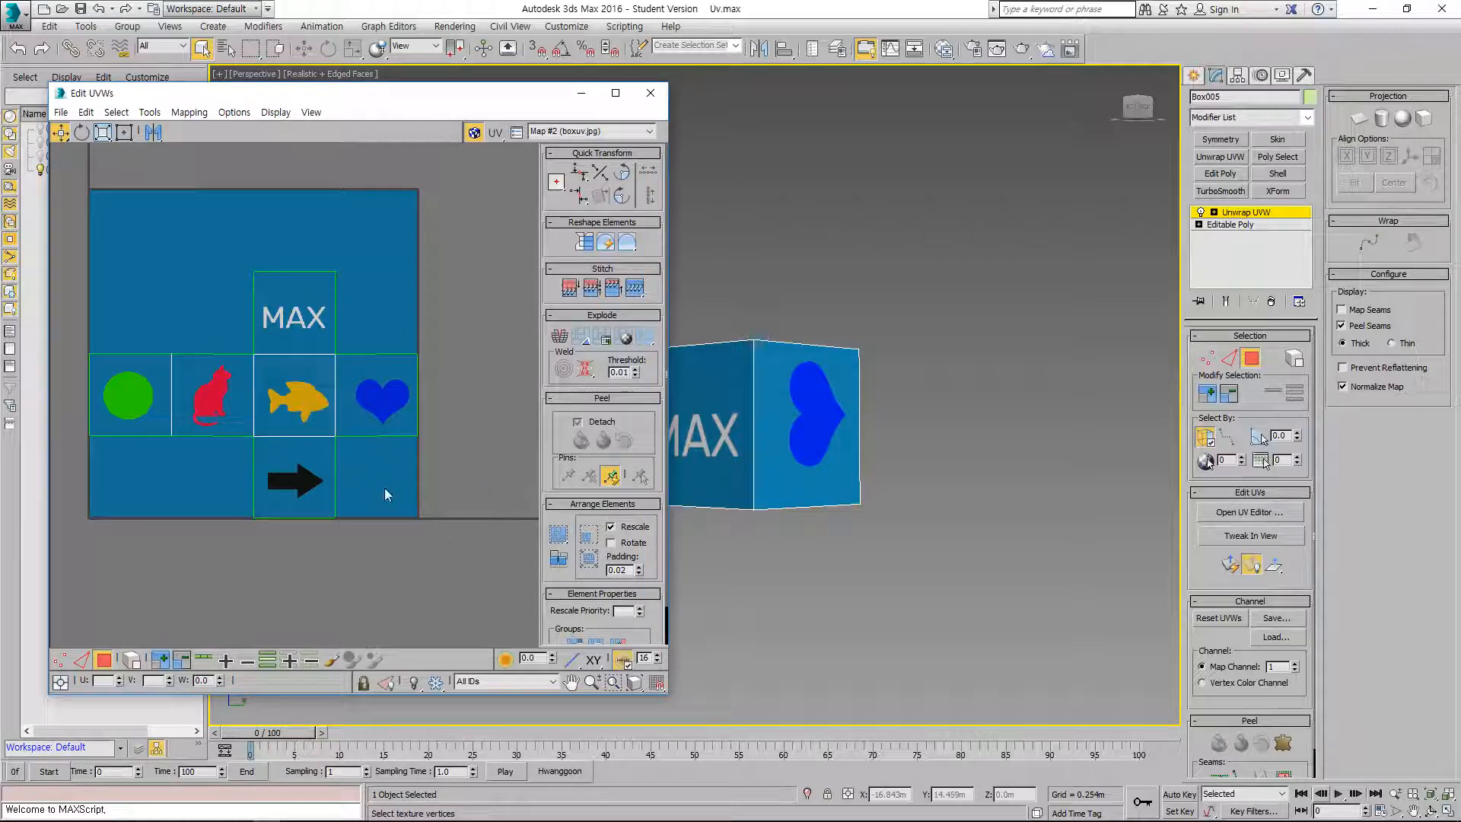
left_click(152, 394)
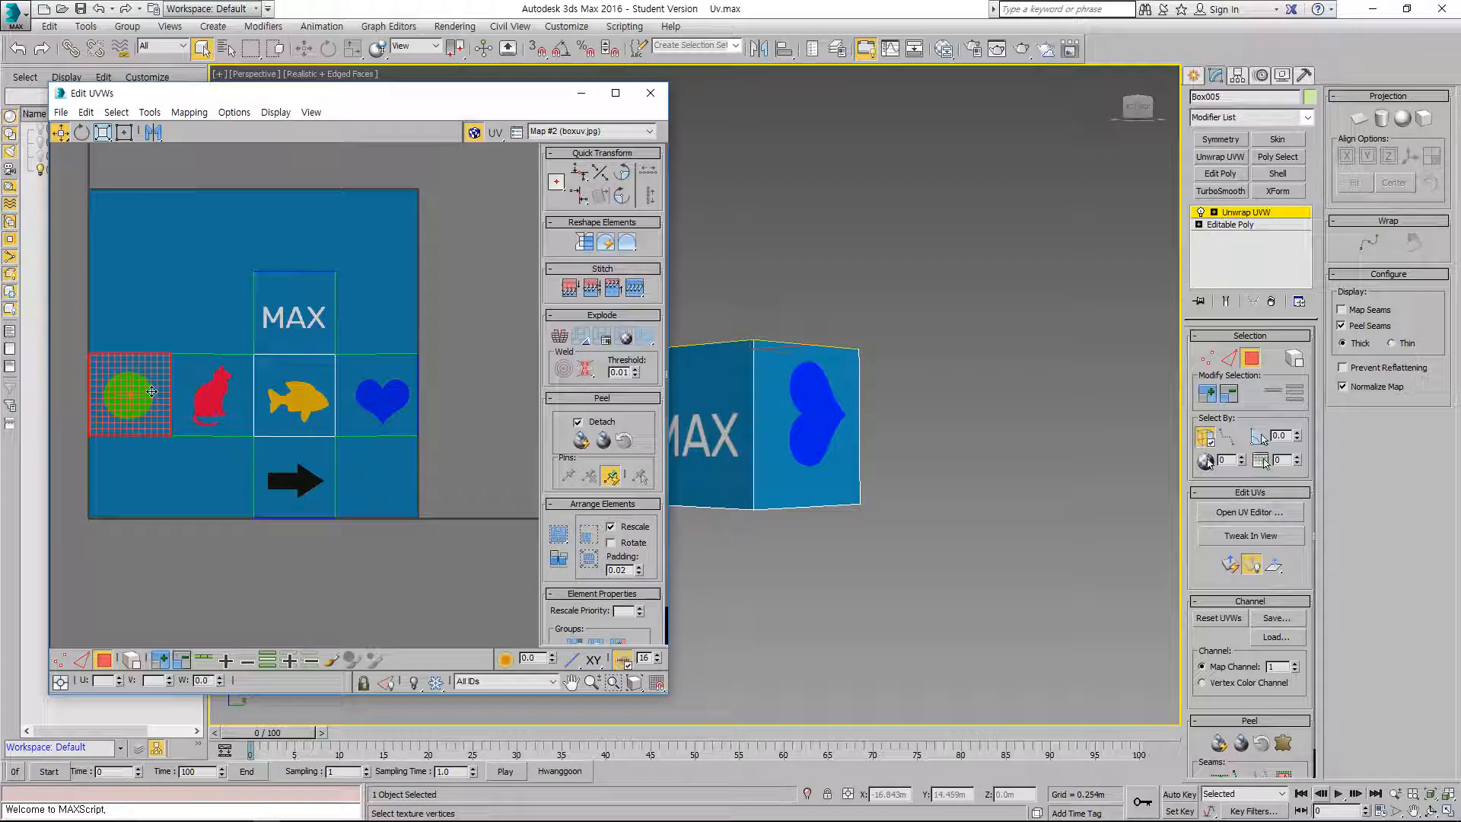
Step: Try shifting all UV faces slightly across the texture, undoing the move and clearing the selection
key("ctrl+a")
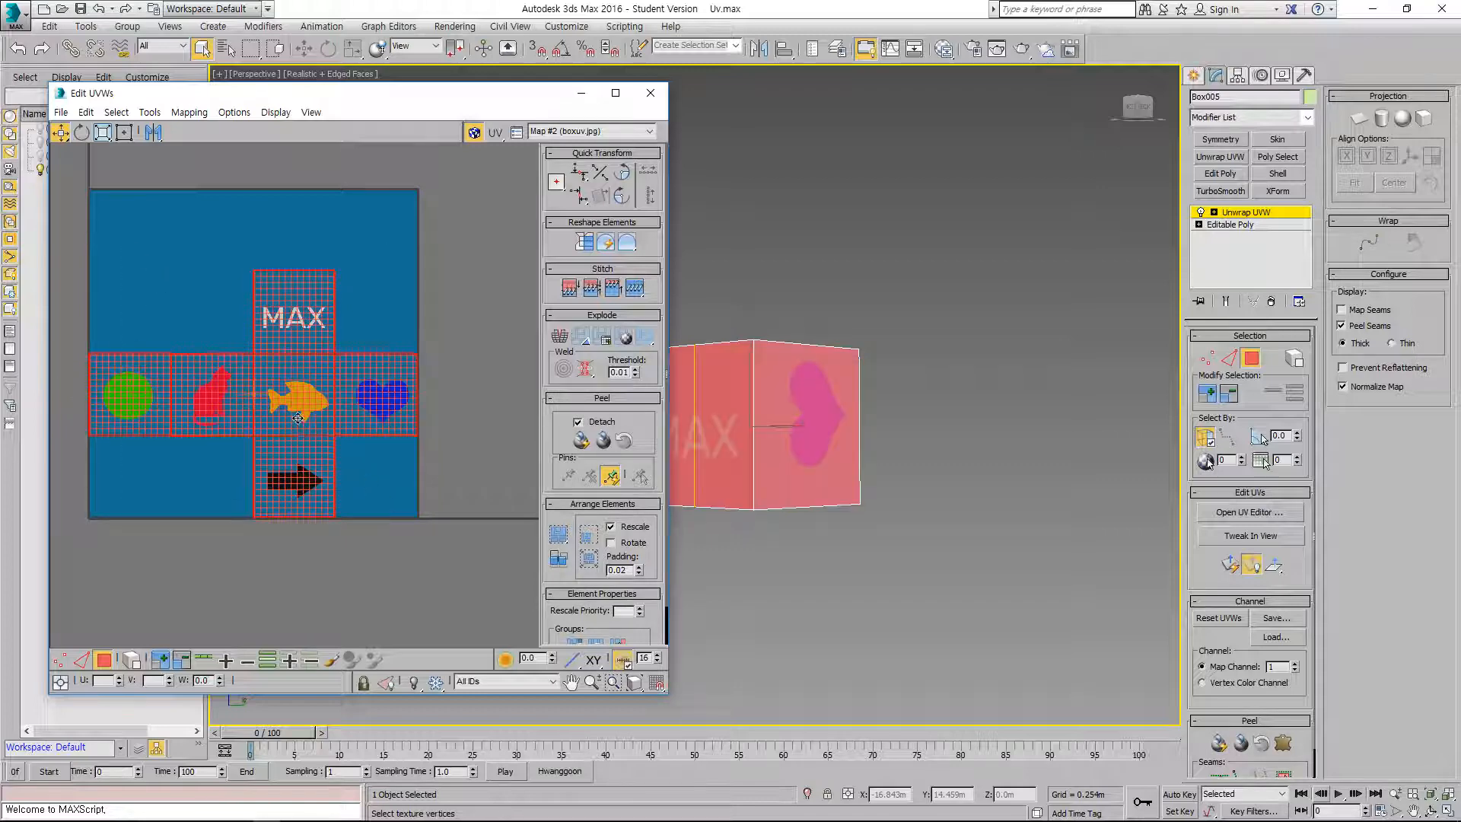
left_click_drag(297, 417, 304, 407)
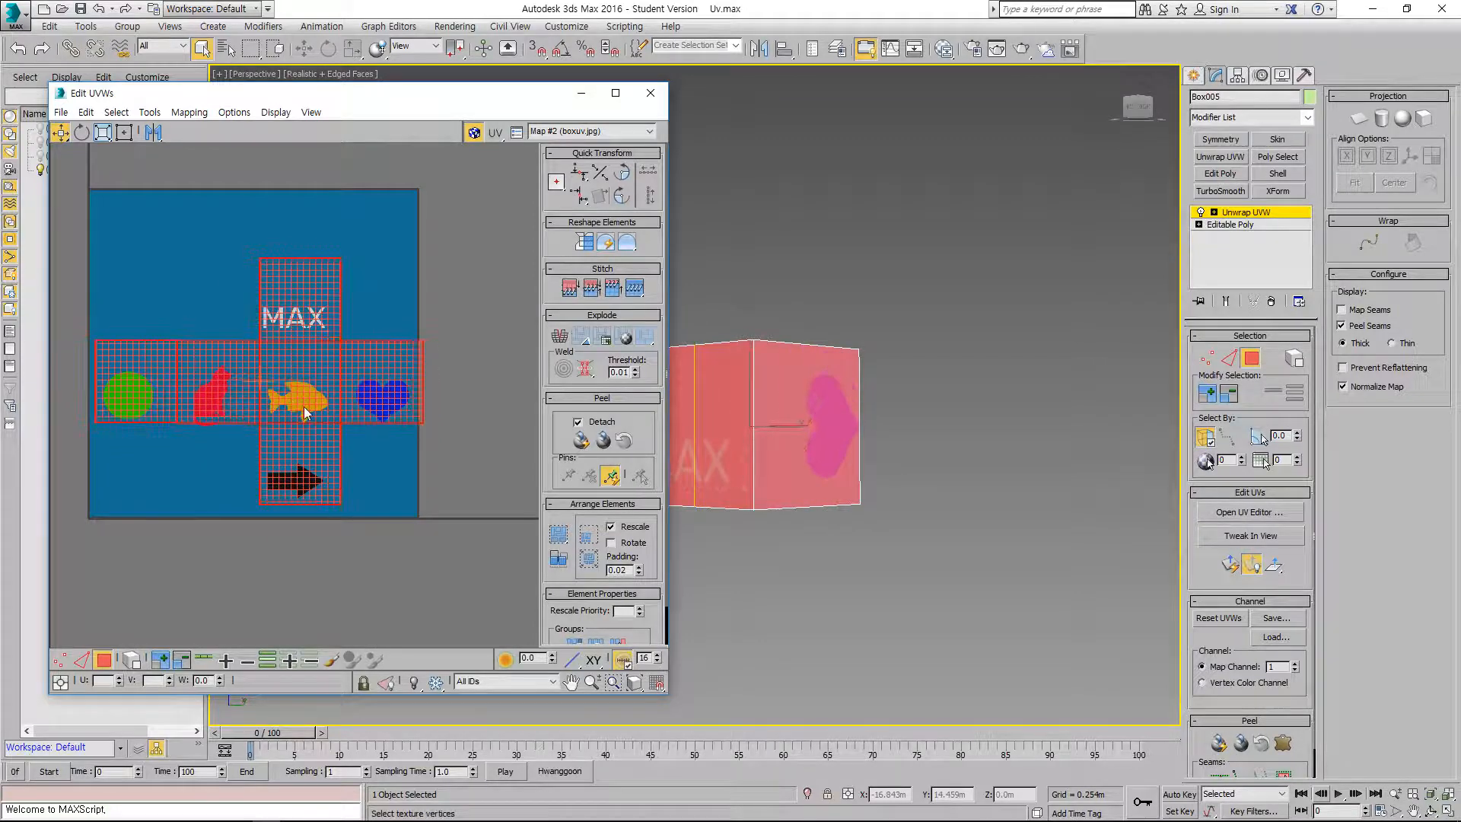
key("ctrl+z")
left_click(373, 446)
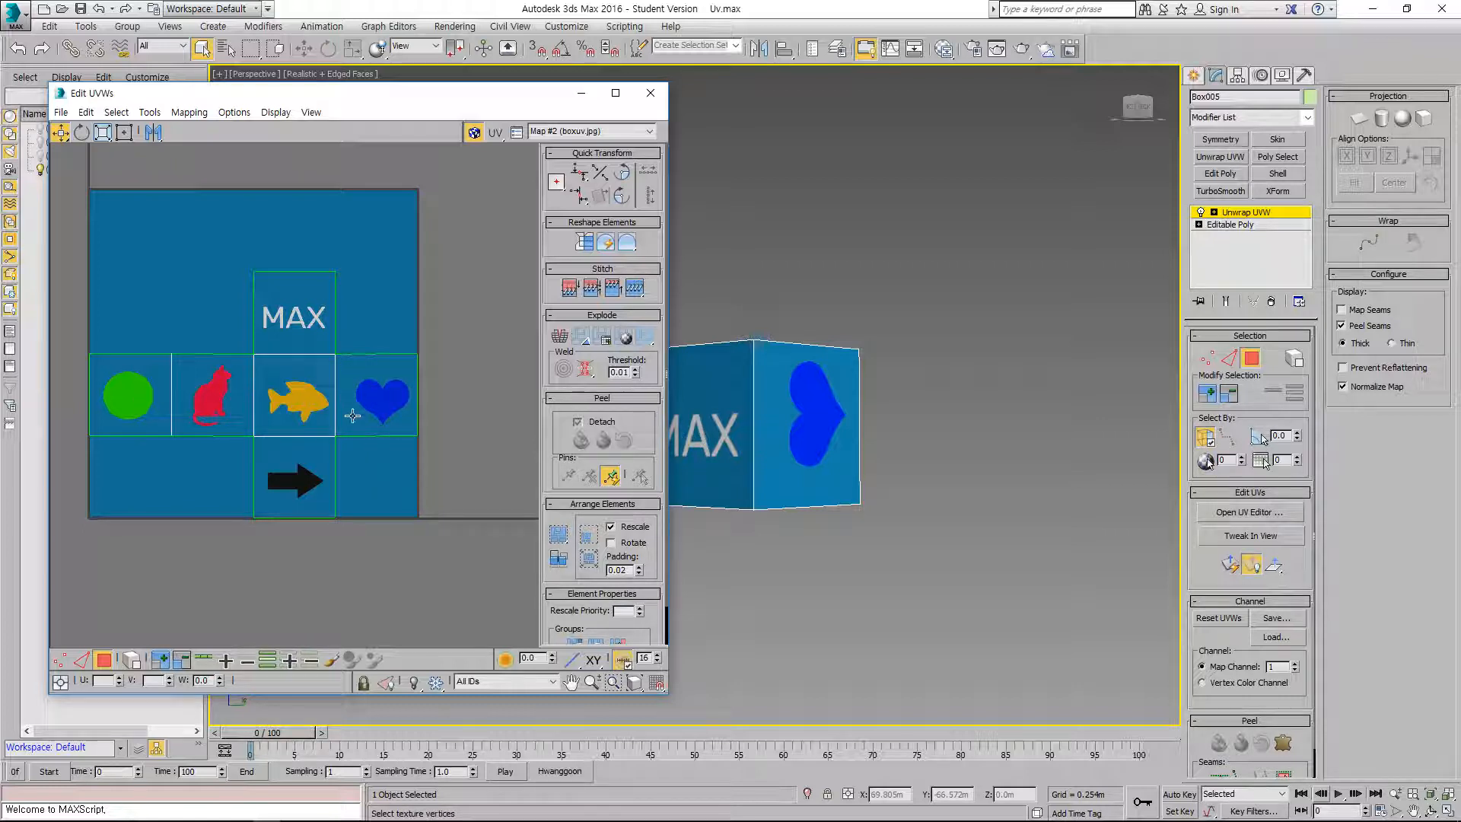
Step: Examine the underside of the box in the Perspective view alongside the UV layout
middle_click_drag(818, 546, 872, 463)
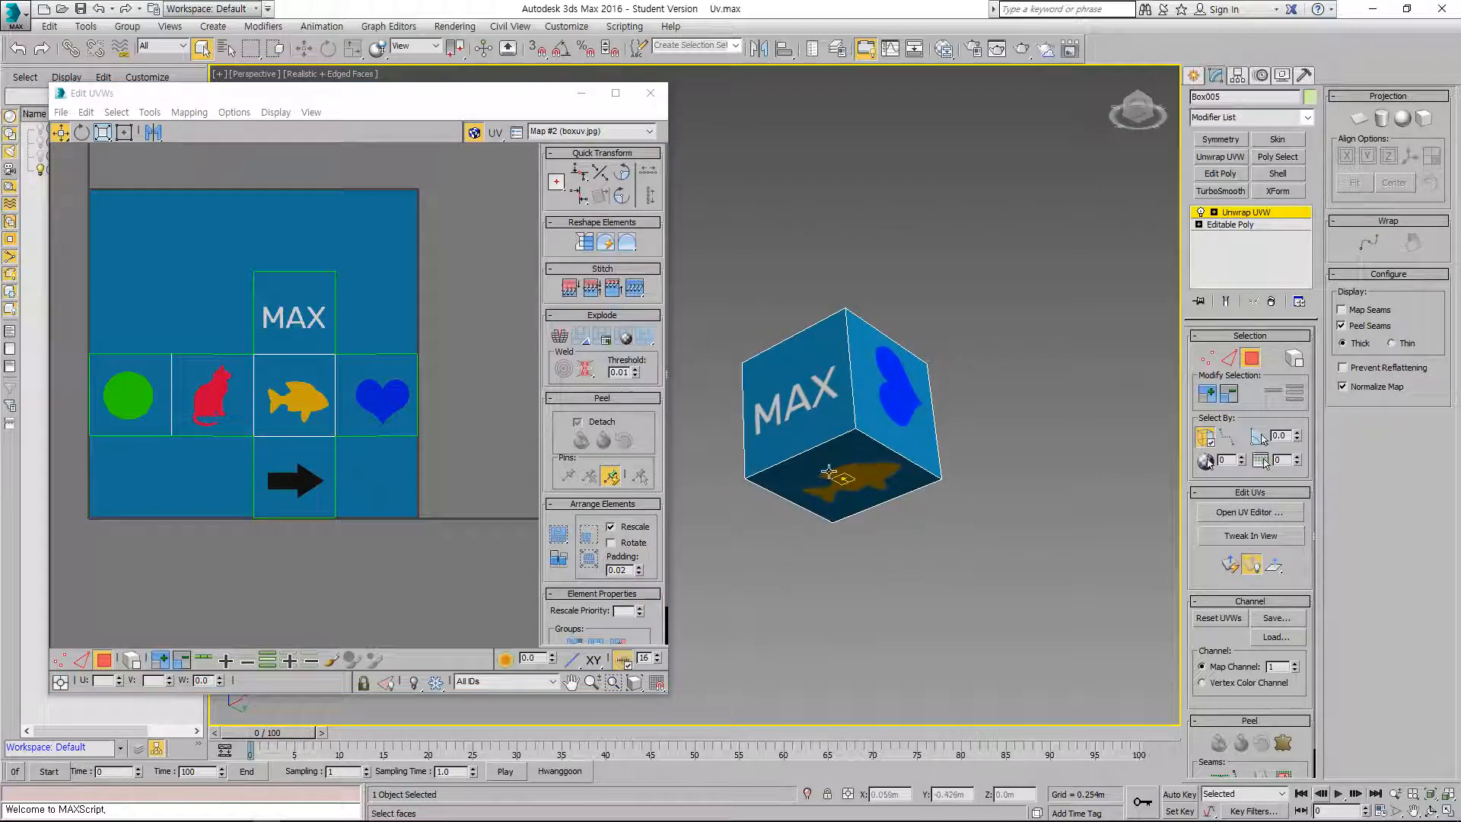
middle_click_drag(424, 492, 431, 505)
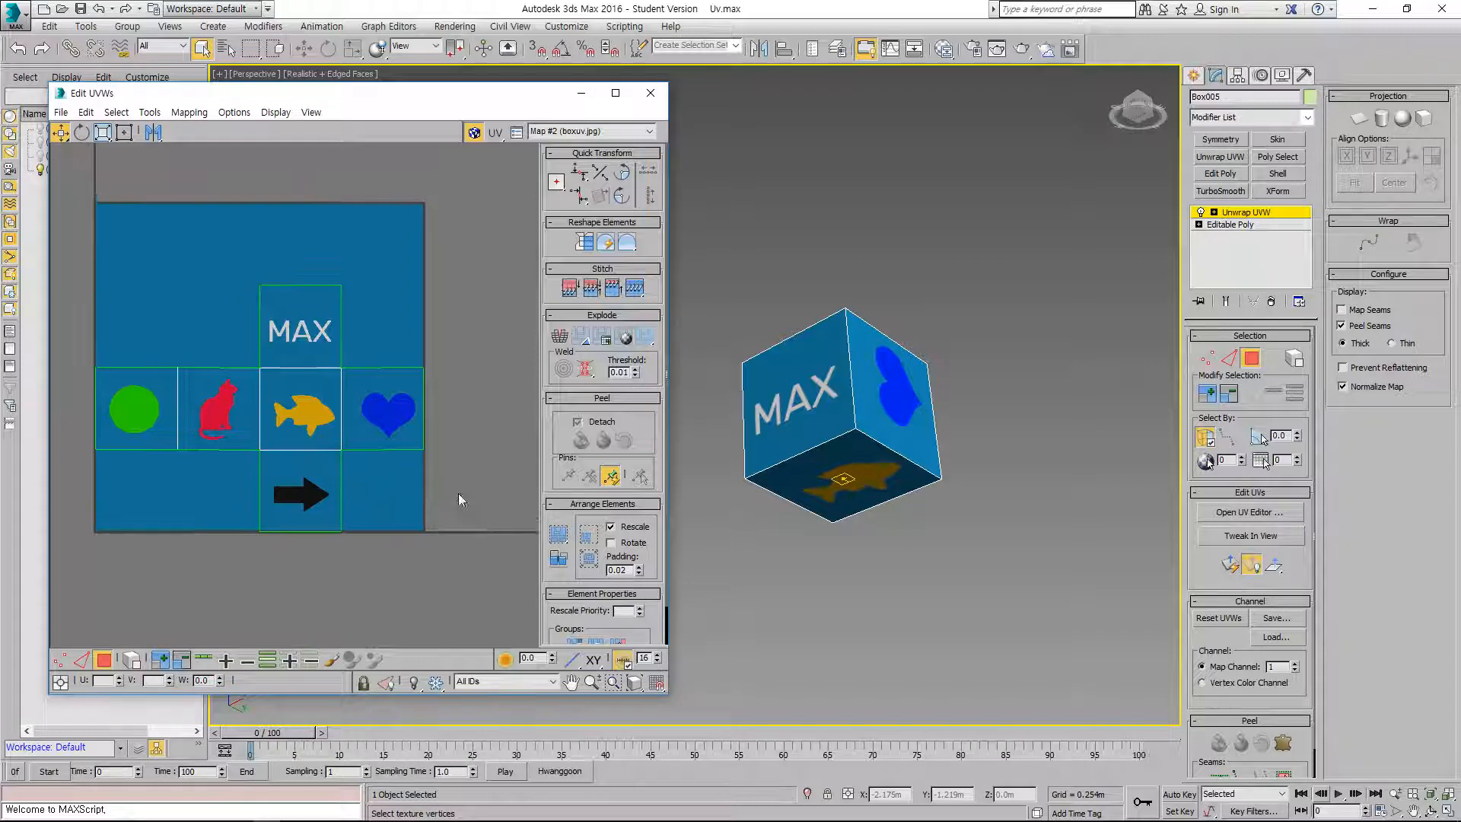